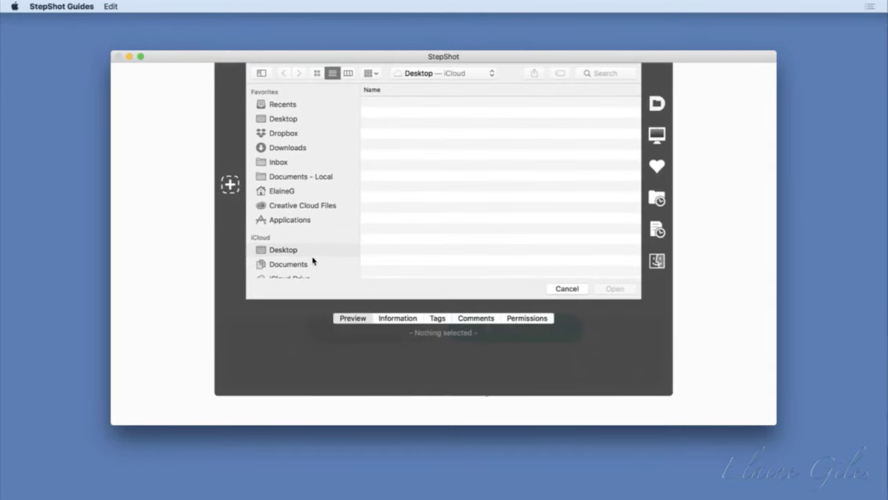
Open Installing an iOS Update.ssa from the Complete folder within 20171218 - StepShot Guides, section 04, and view the guide's second and third steps
click(309, 253)
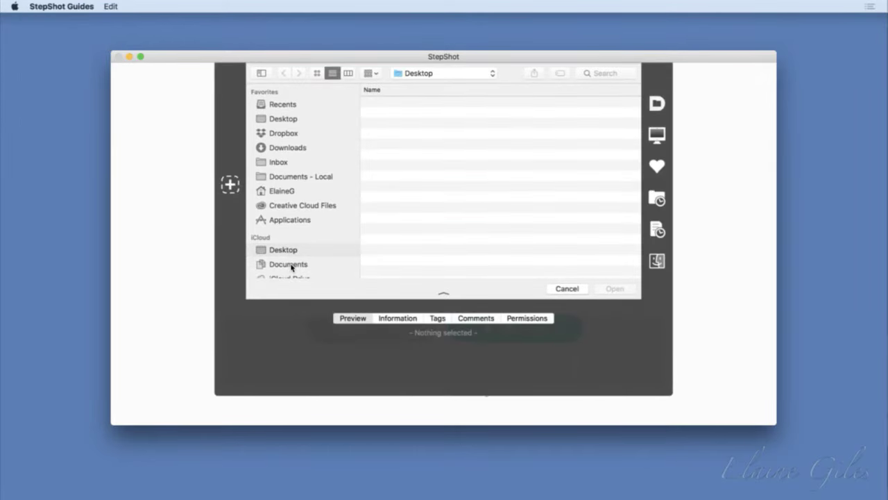
click(291, 267)
double_click(426, 113)
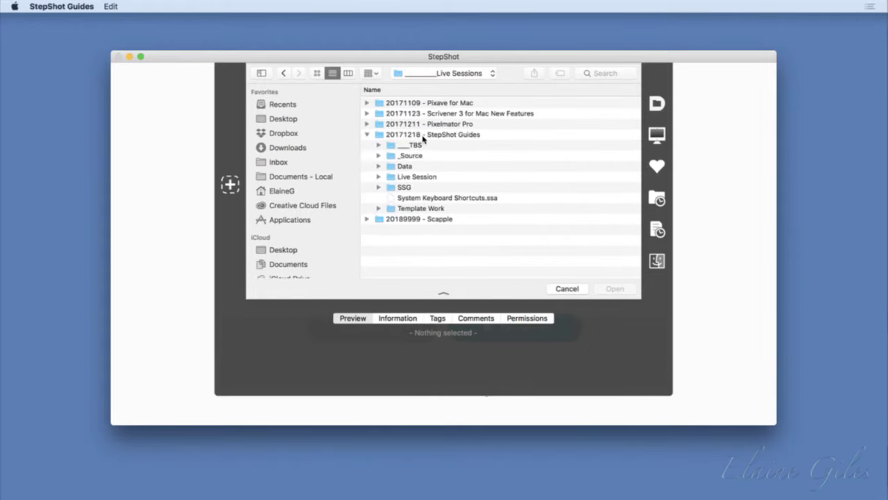
double_click(412, 168)
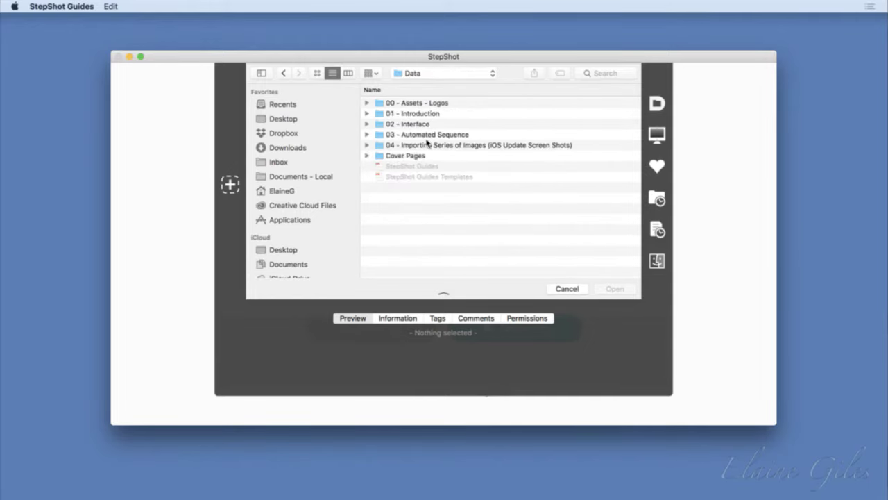
double_click(426, 145)
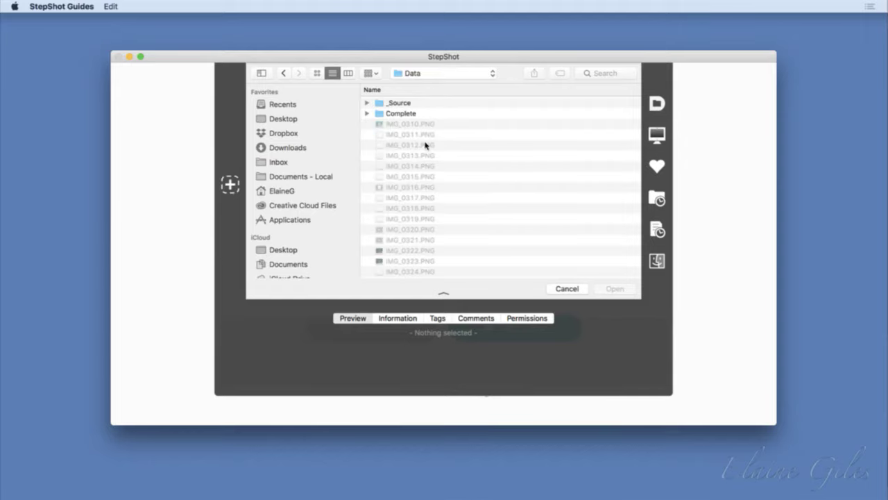
double_click(410, 113)
key(Down)
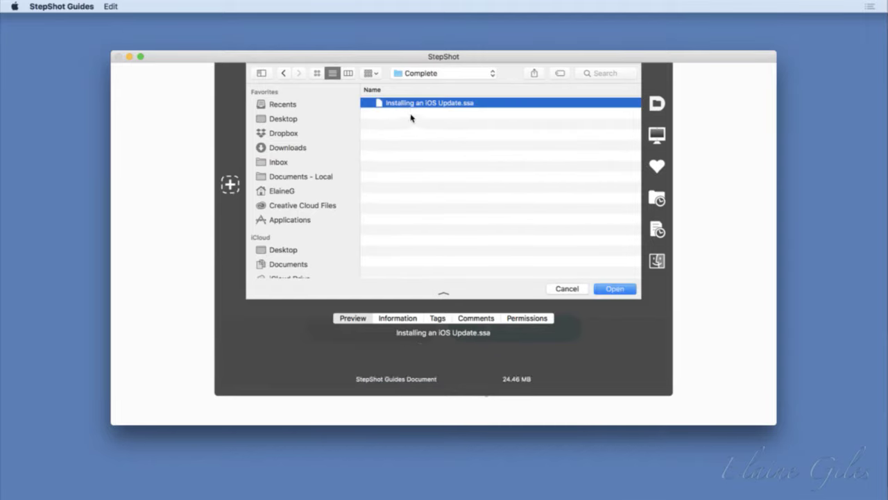
click(615, 288)
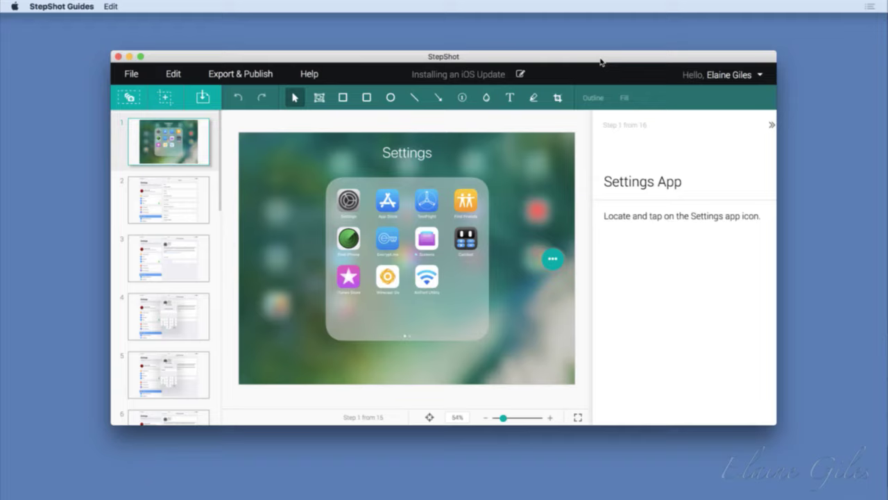
click(183, 223)
click(187, 277)
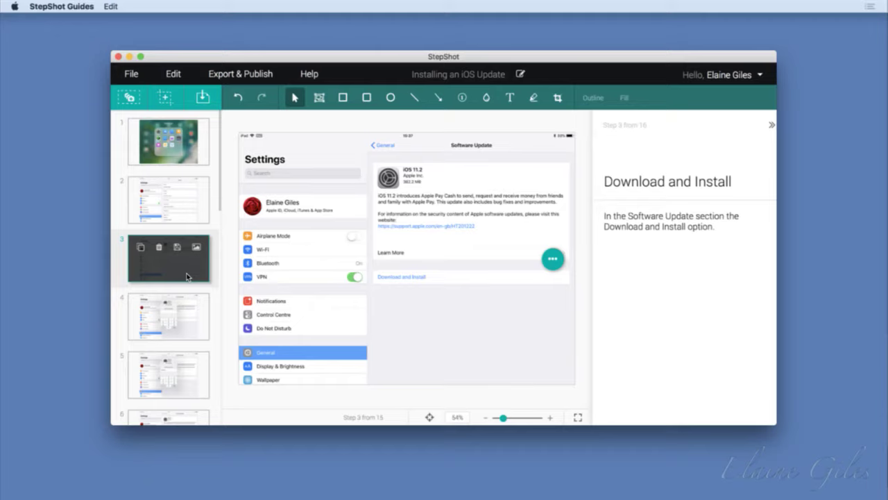
Review the file info of the guide's PDF export and the template logo in the application settings
click(261, 78)
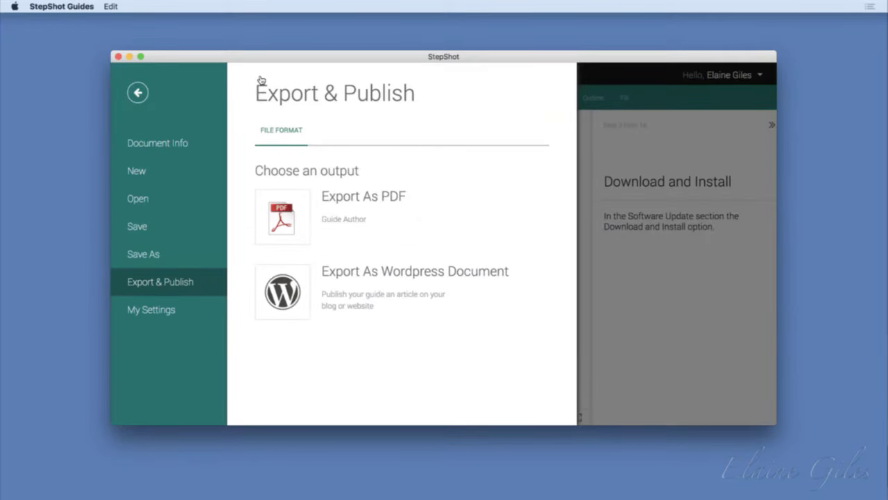
click(289, 221)
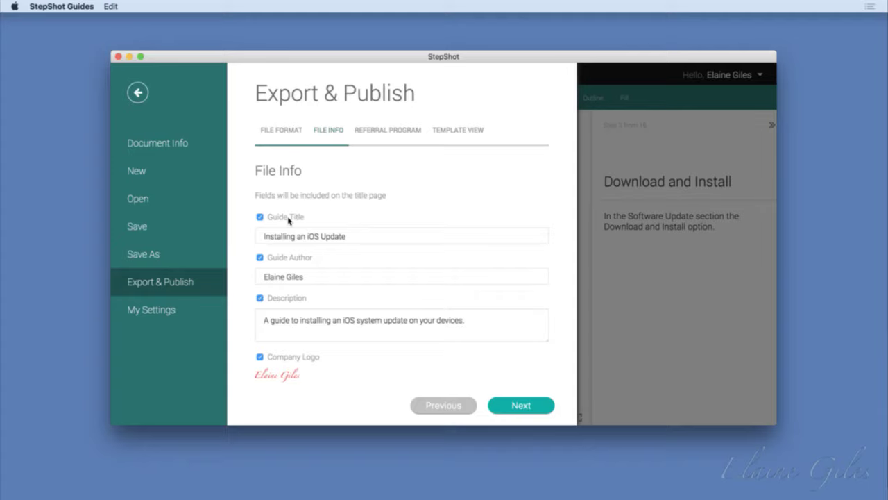
click(167, 308)
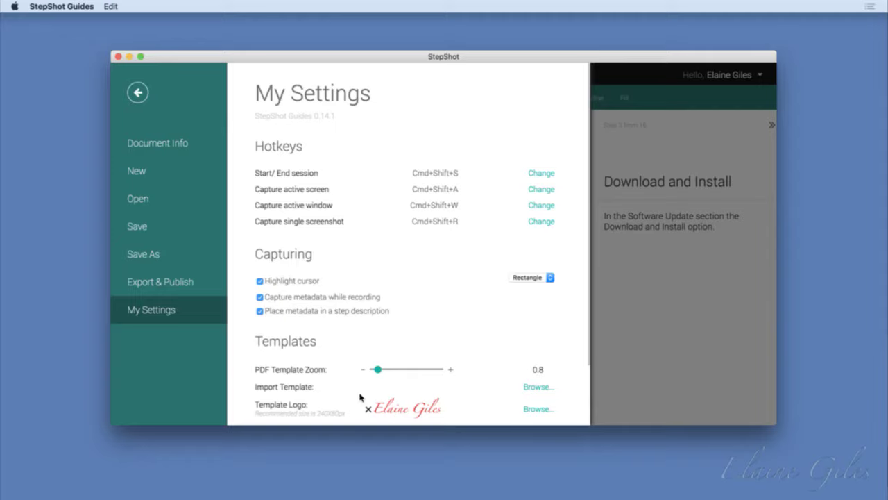
Start exporting the guide as PDF, accepting the file info and referral program pages to reach the template choice
click(168, 280)
click(284, 208)
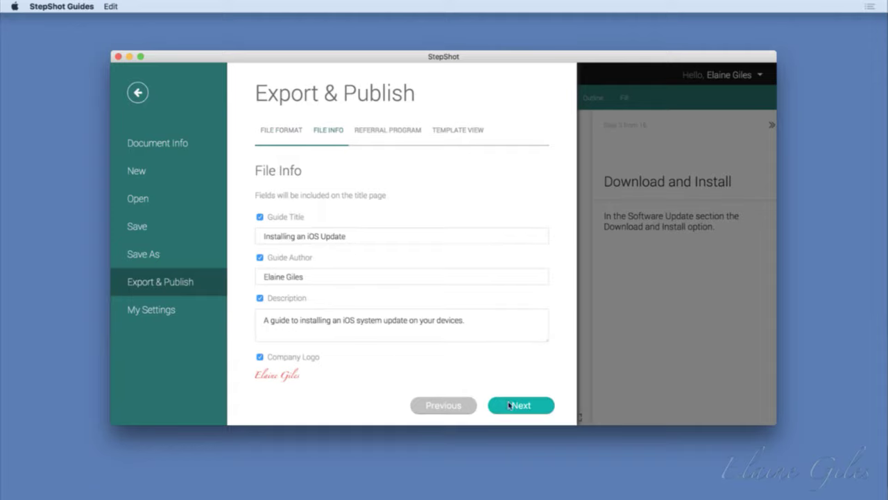
click(529, 410)
click(529, 409)
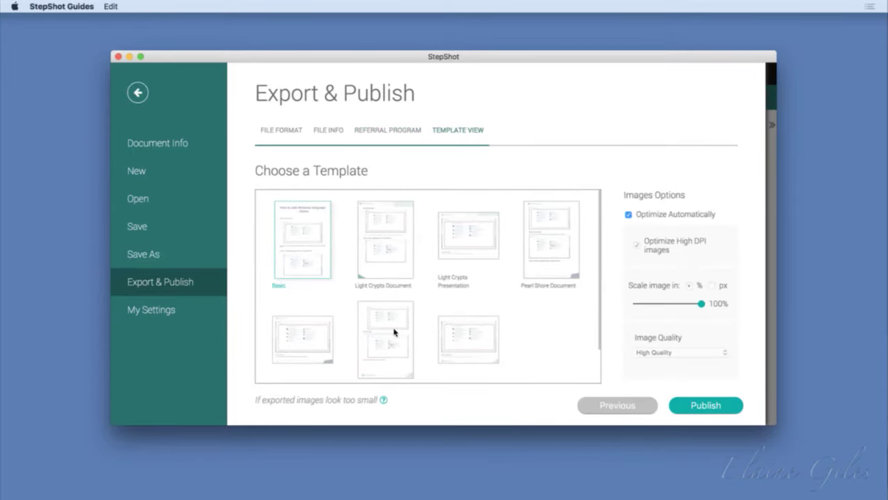
Look through the Light Crypts, Pearl Shore and Wisdom document and presentation templates
scroll(444, 335, down, 1)
scroll(444, 335, down, 1)
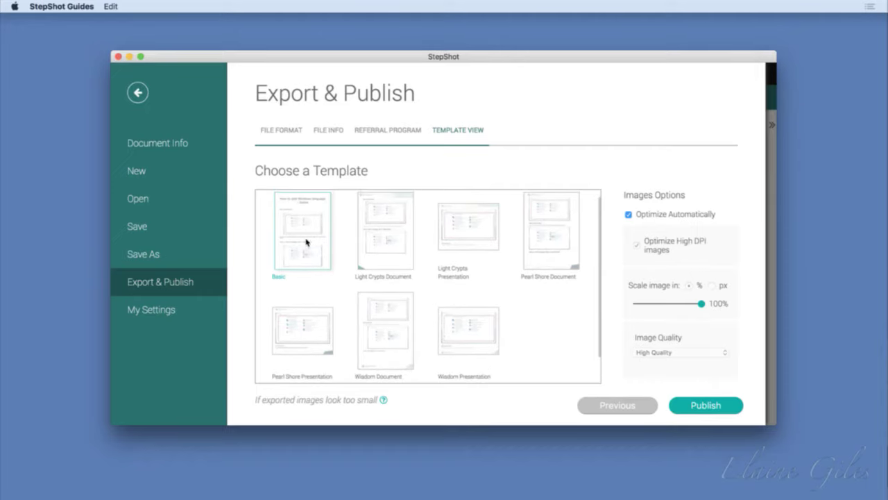
click(396, 238)
click(458, 241)
click(556, 246)
click(314, 332)
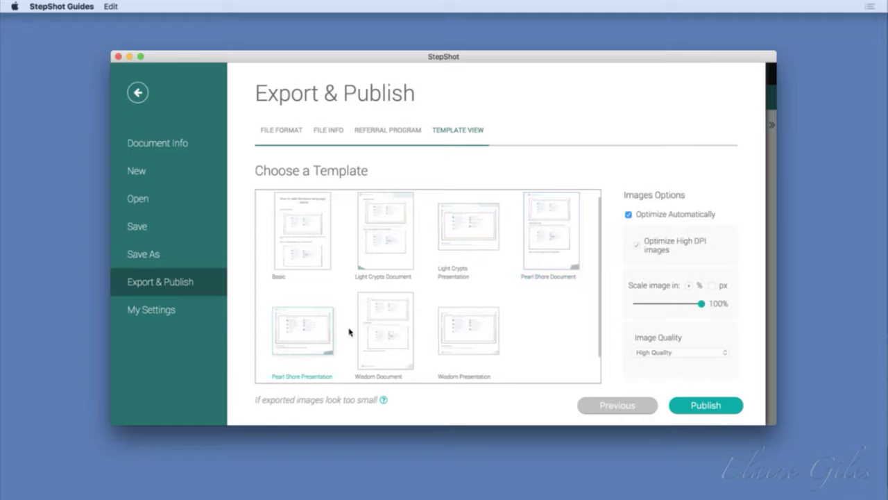
click(392, 331)
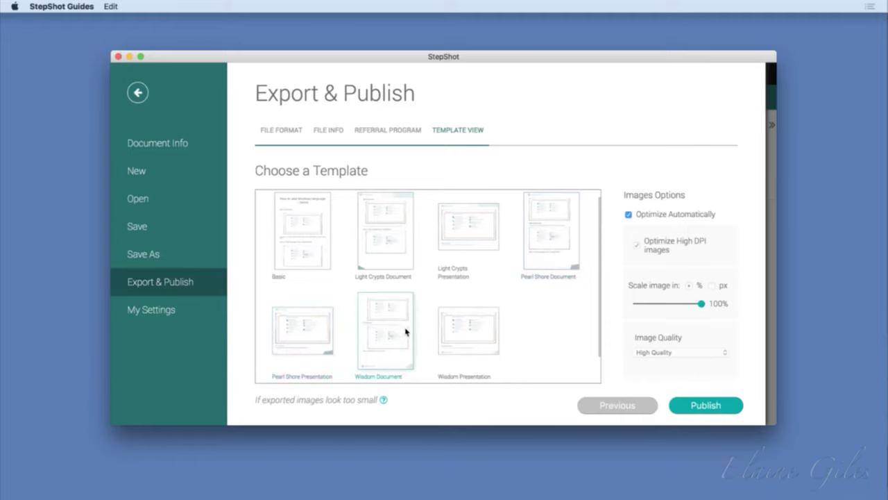
click(472, 334)
Publish the guide with the Light Crypts Document template, saving it to the iCloud Desktop as 001.pdf
click(390, 238)
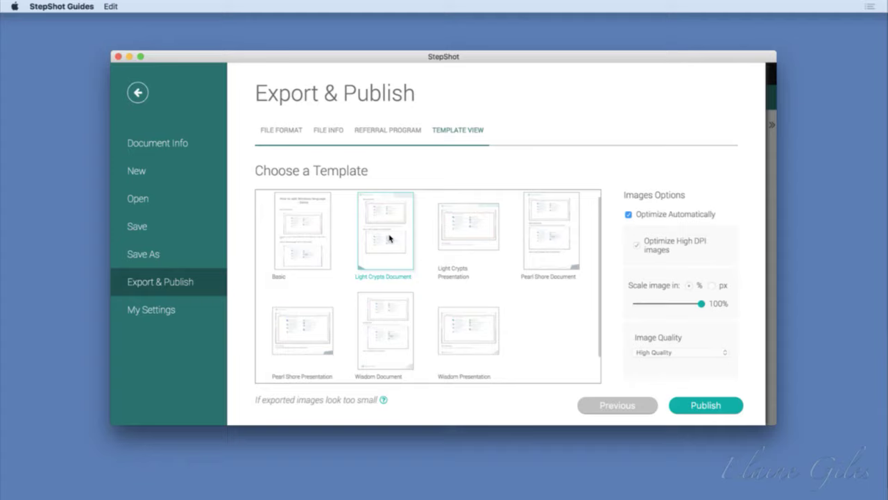
click(716, 406)
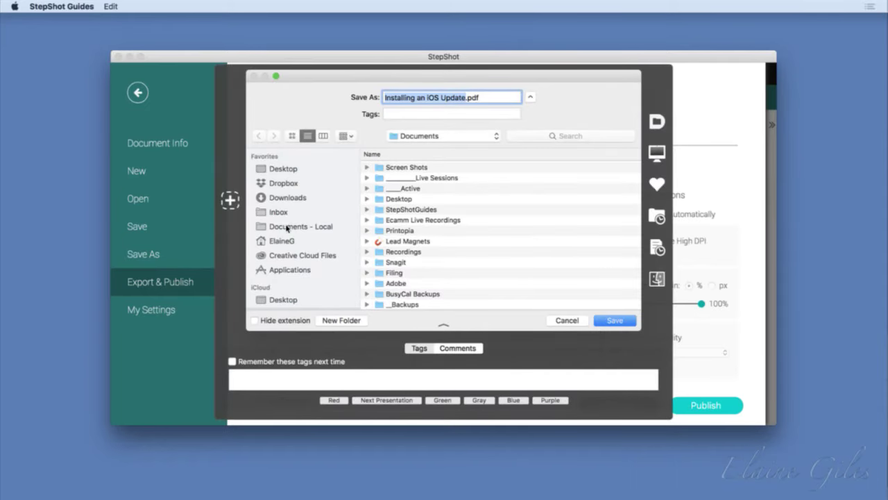
click(286, 298)
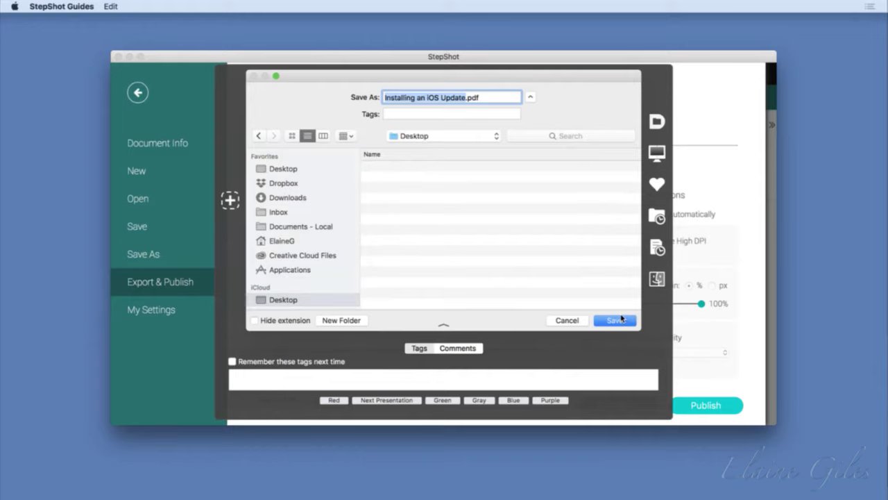
key(BackSpace)
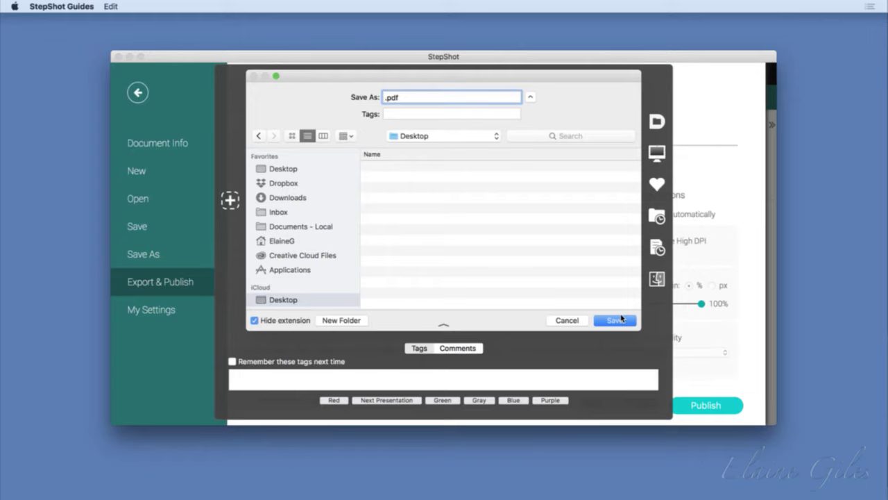
text(001)
click(615, 320)
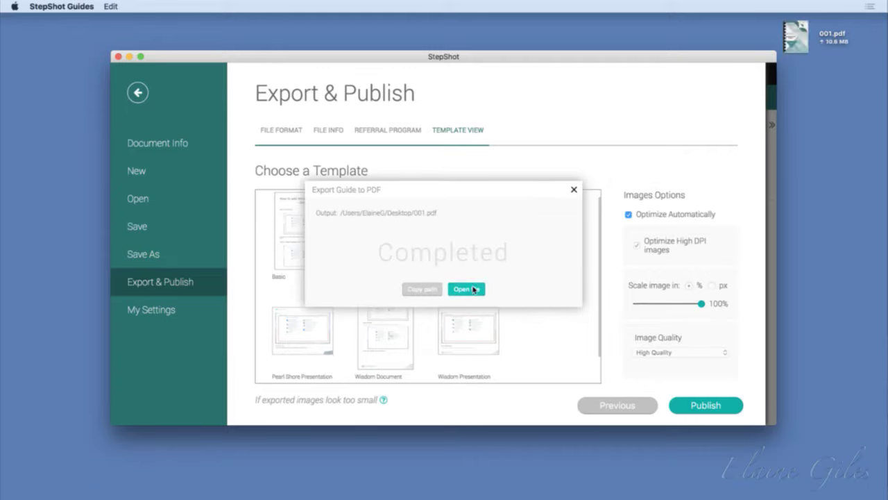
Open the exported 001.pdf in PDF Expert to check its cover page, quit the viewer and dismiss the export message
click(461, 288)
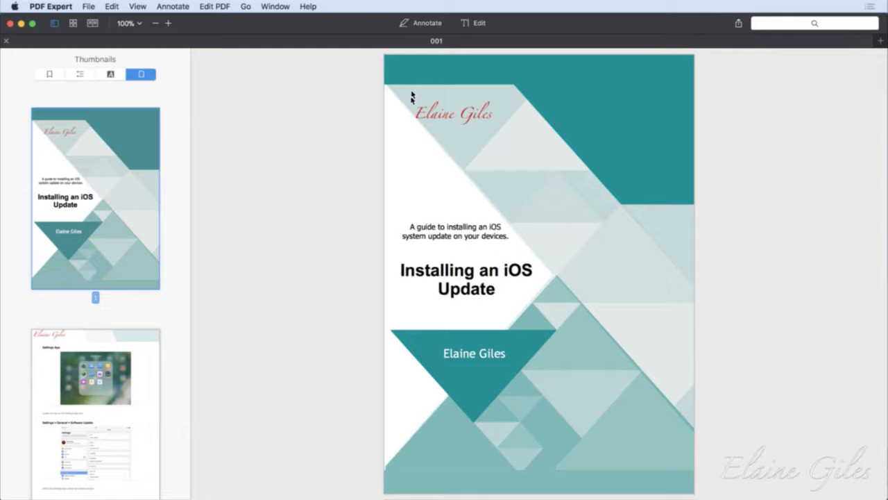
key(super+q)
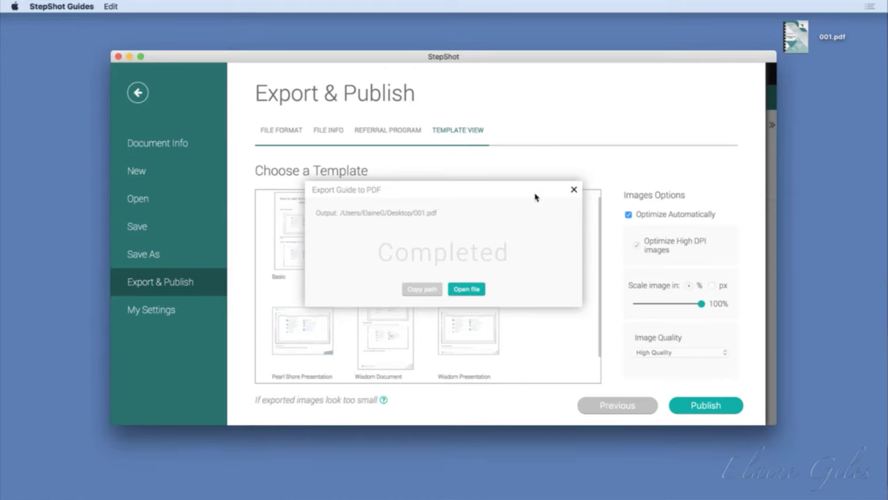
click(575, 190)
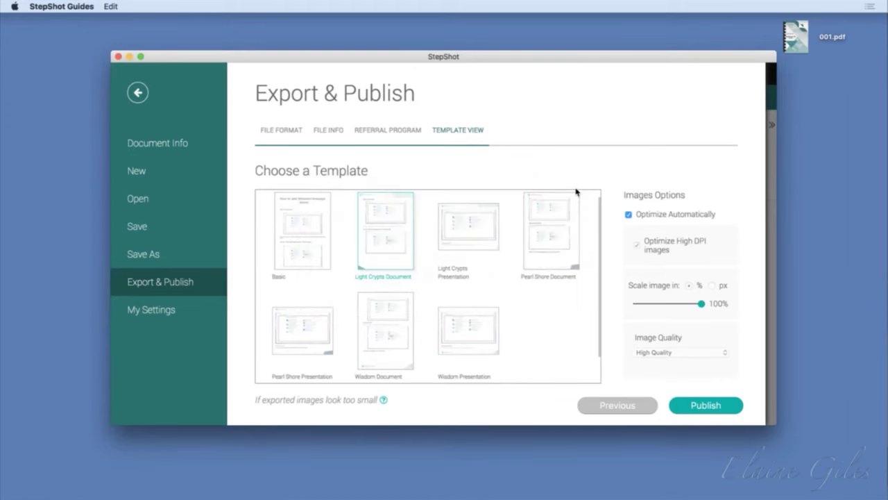
Replace the template logo in the settings with the .com version of the logo PNG from the 00 - Assets - Logos folder
click(171, 312)
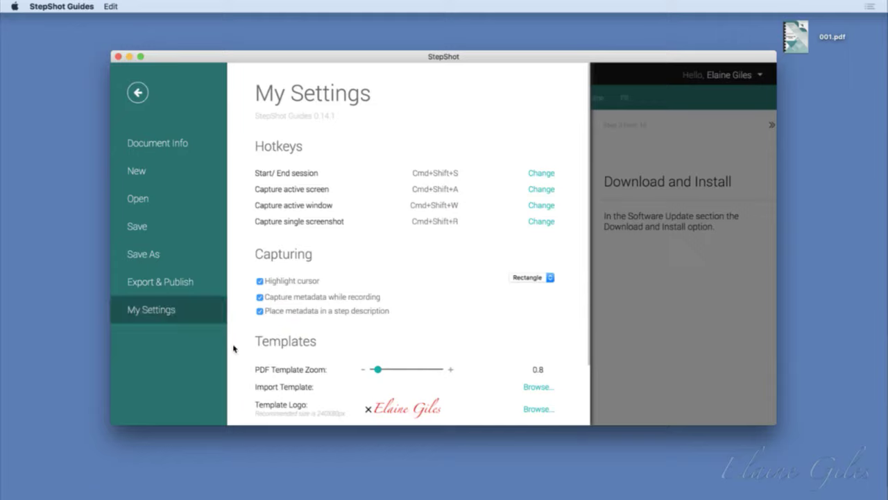
click(370, 410)
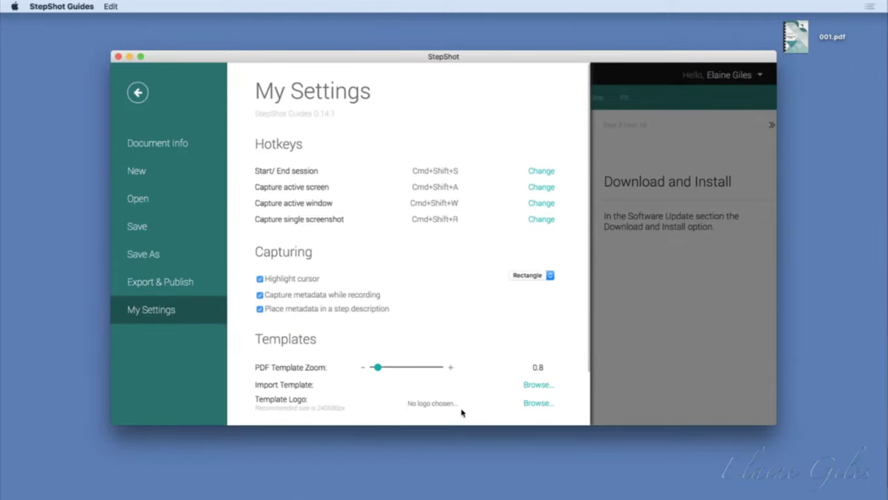
click(537, 404)
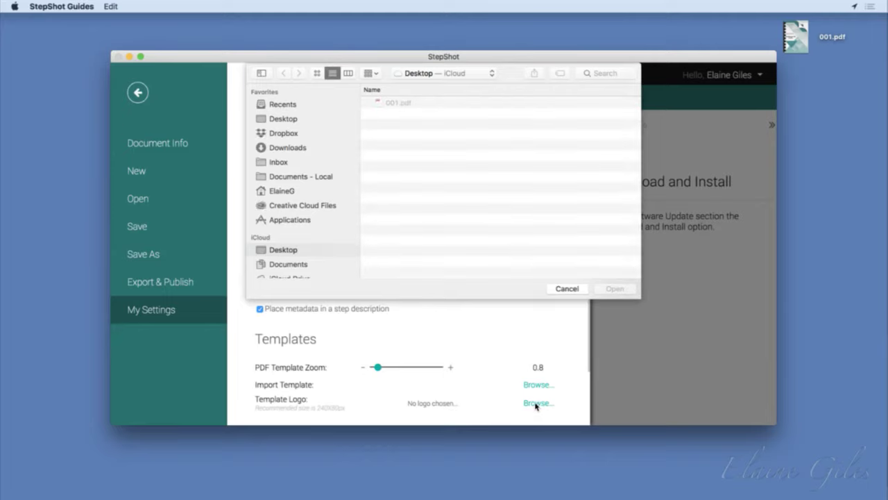
click(298, 266)
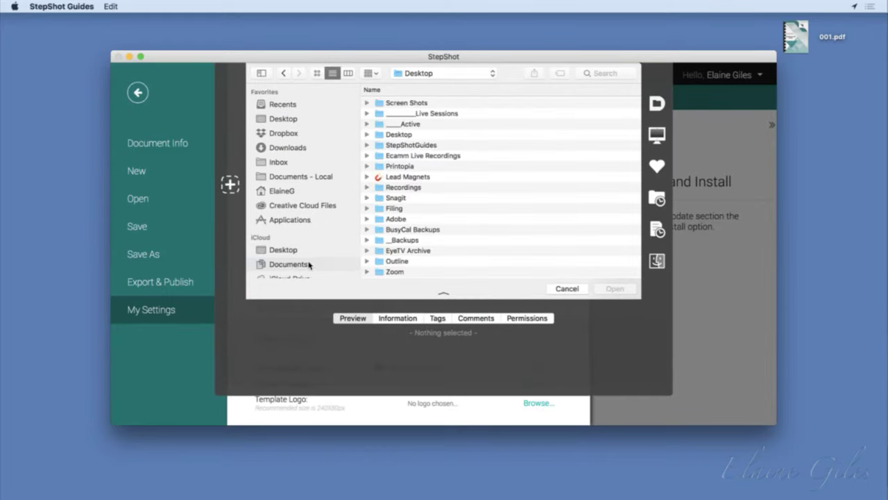
double_click(425, 113)
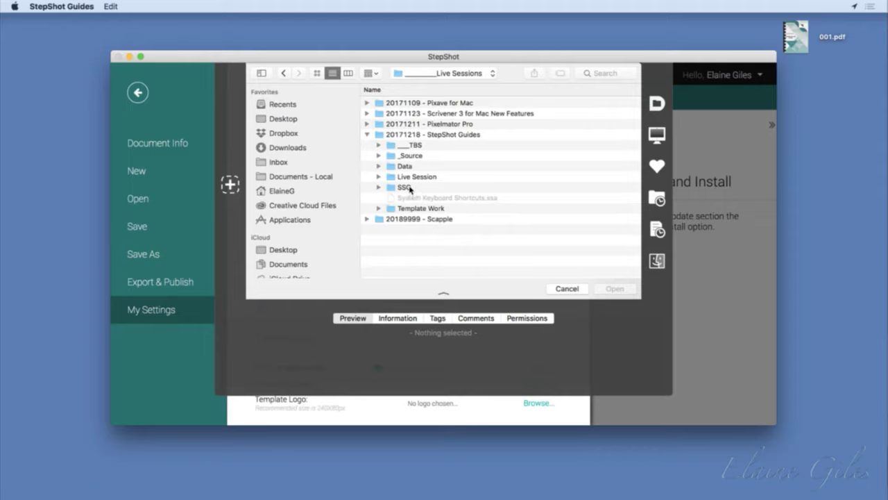
click(409, 168)
double_click(408, 167)
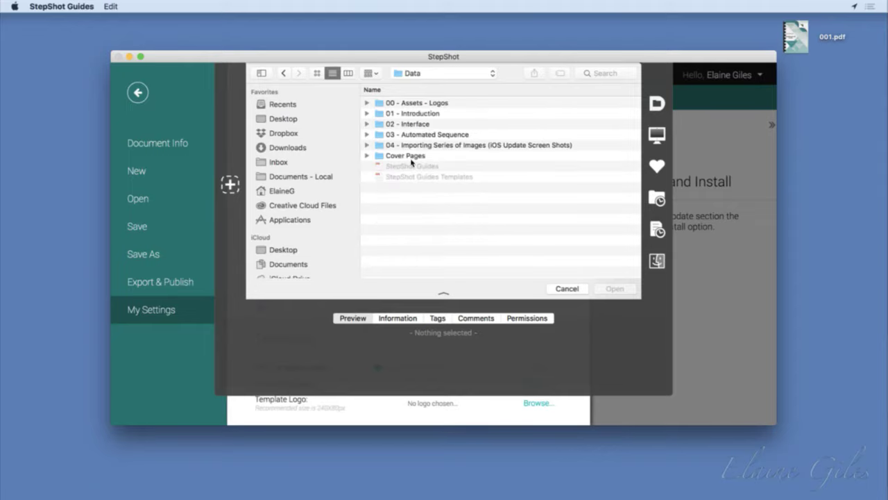
double_click(419, 104)
click(443, 113)
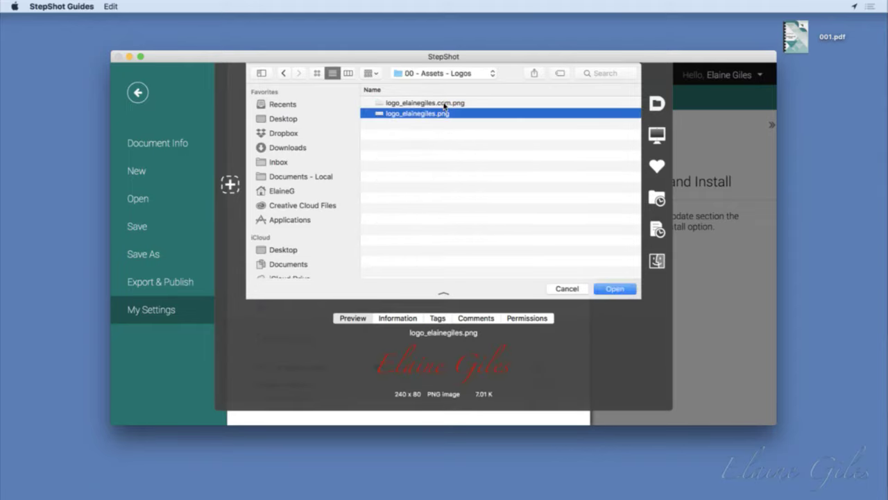
click(444, 103)
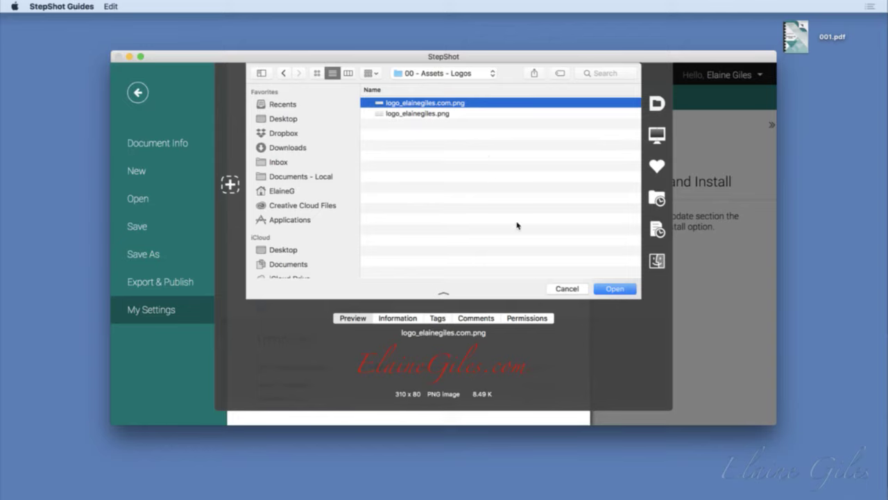
click(623, 290)
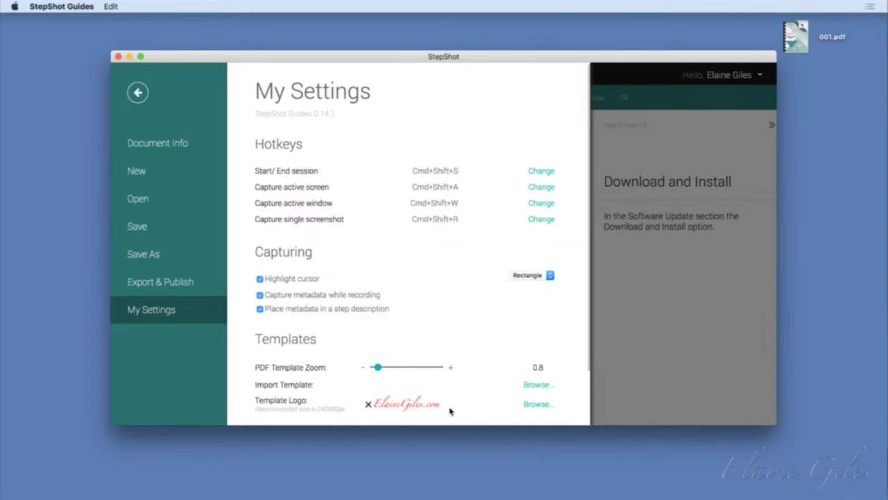
Publish the guide as PDF again with the Light Crypts Document template, saving it to the iCloud Desktop as 002.pdf
click(199, 290)
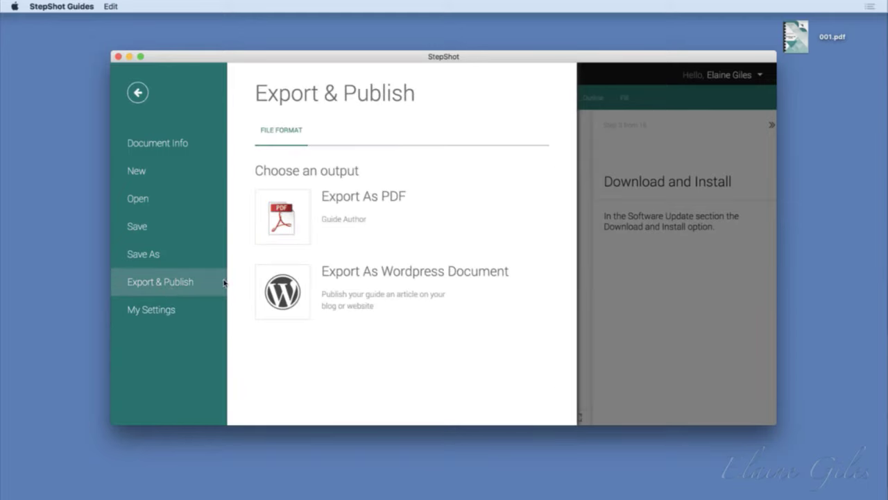
click(288, 217)
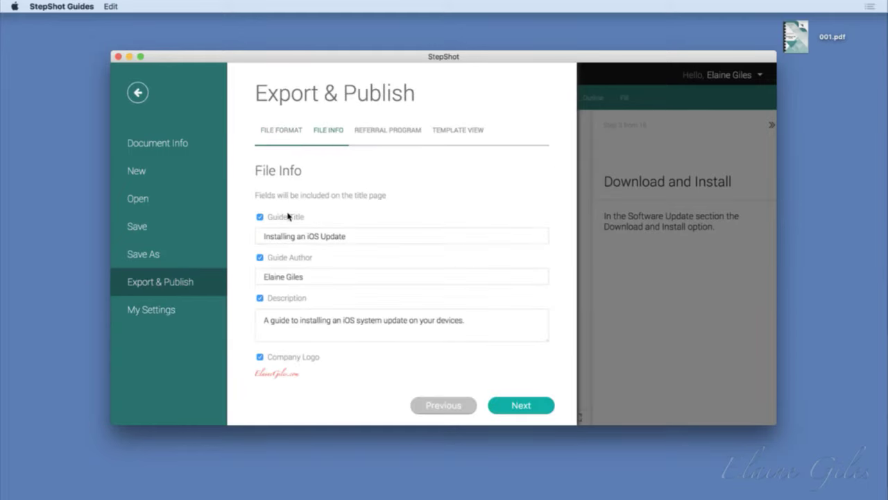
click(515, 405)
click(515, 405)
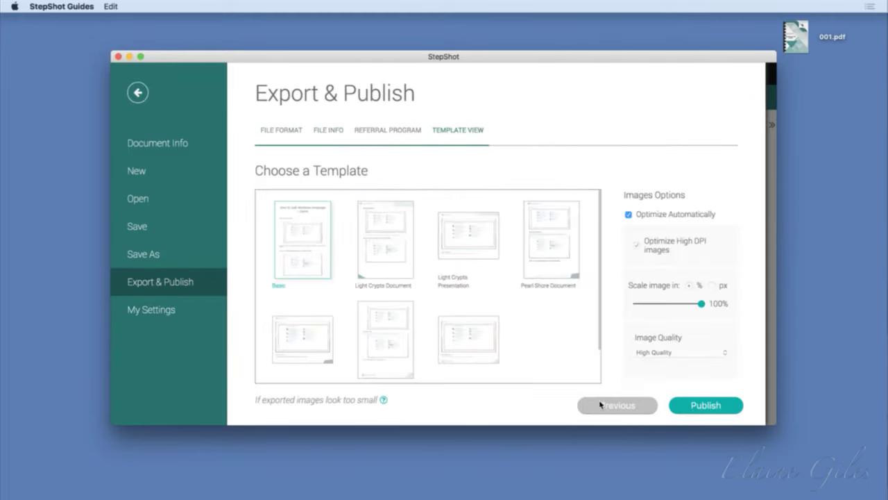
click(400, 257)
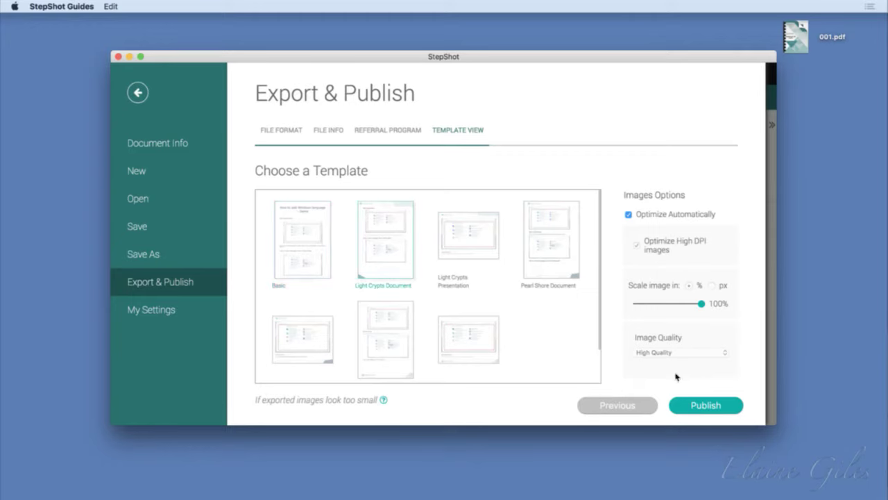
click(730, 409)
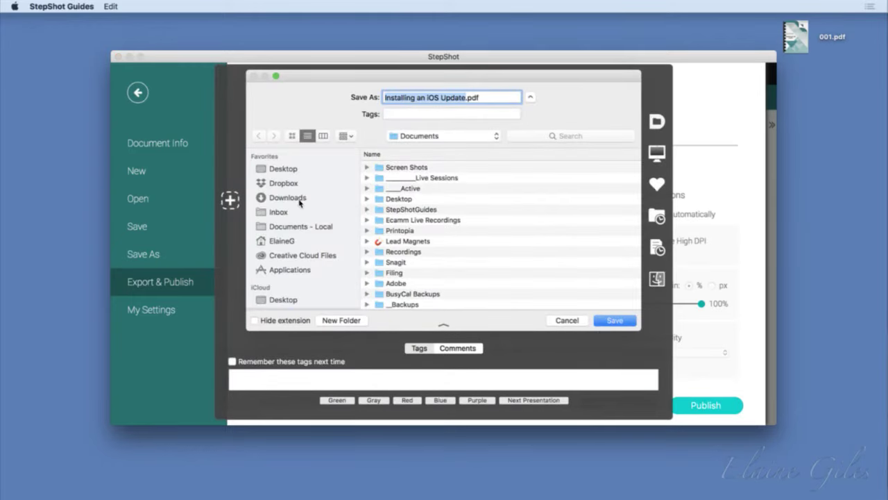
click(284, 299)
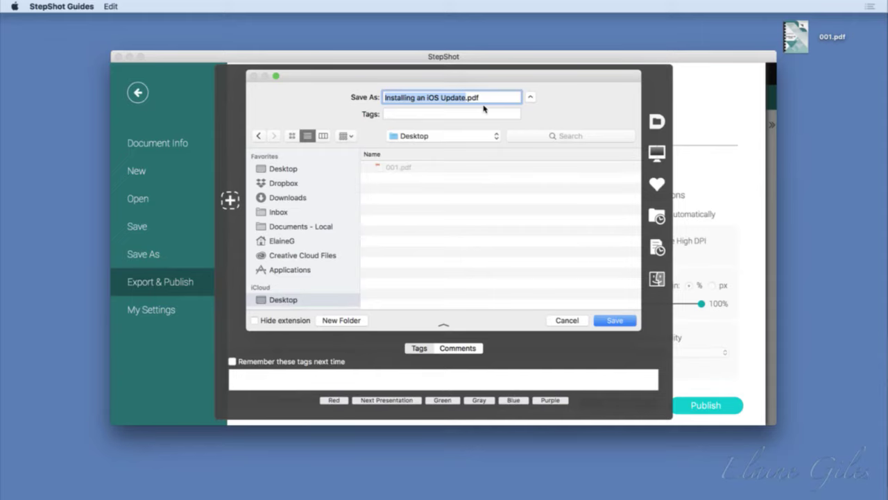
text(002)
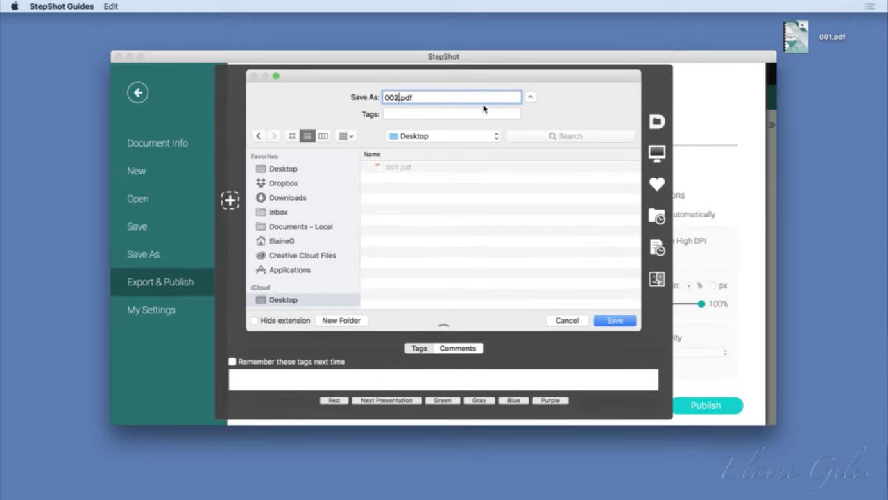
click(613, 319)
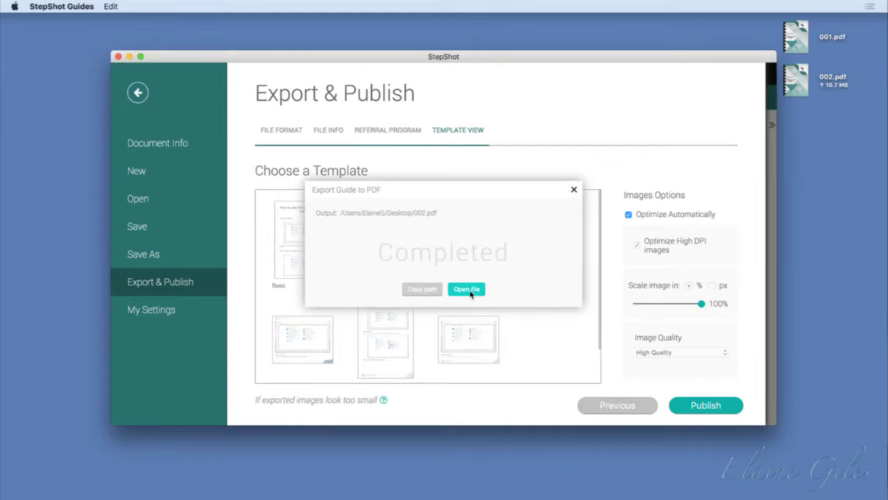
Open the exported 002.pdf in PDF Expert, fit it to width to check the cover logo, quit the viewer and dismiss the export message
click(469, 289)
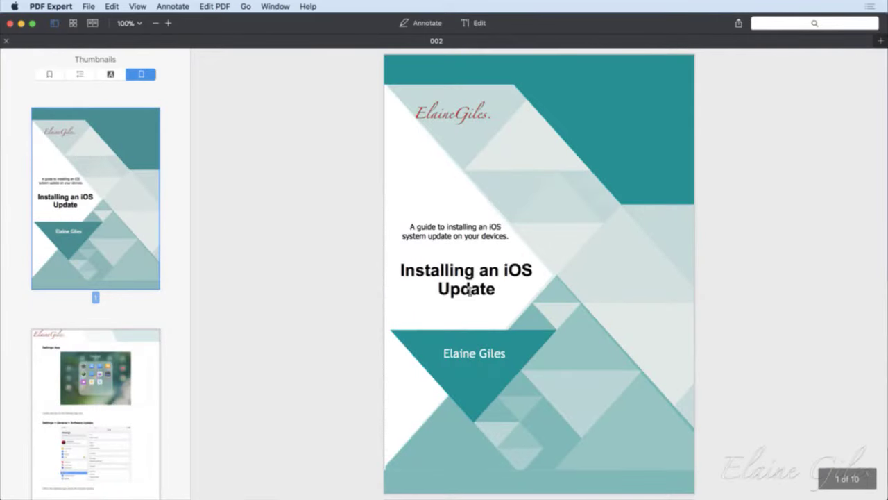
click(134, 25)
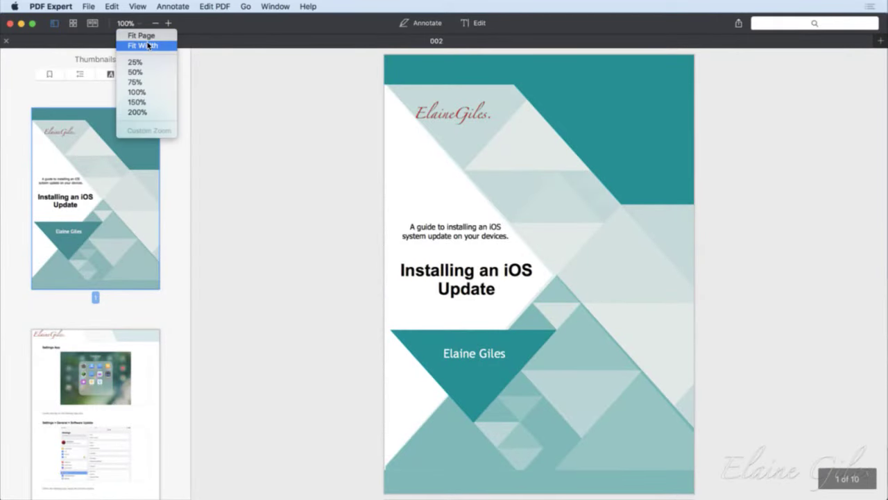
click(142, 45)
scroll(485, 163, up, 5)
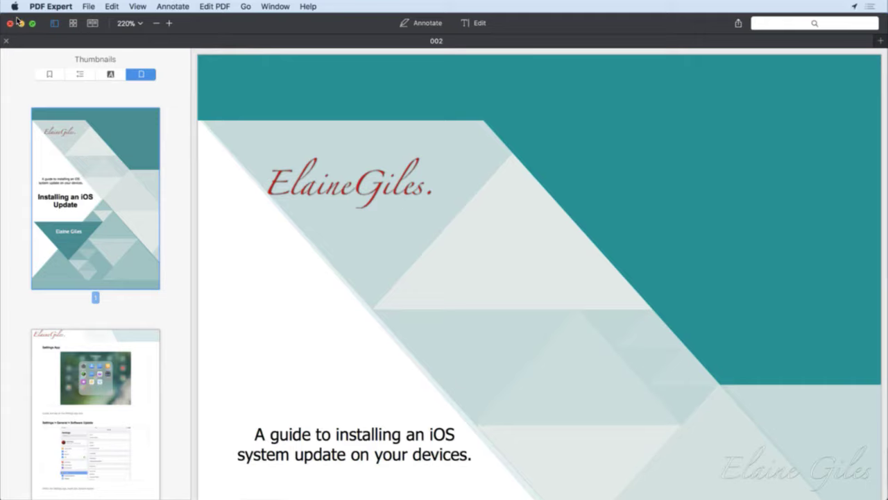
click(36, 9)
click(51, 110)
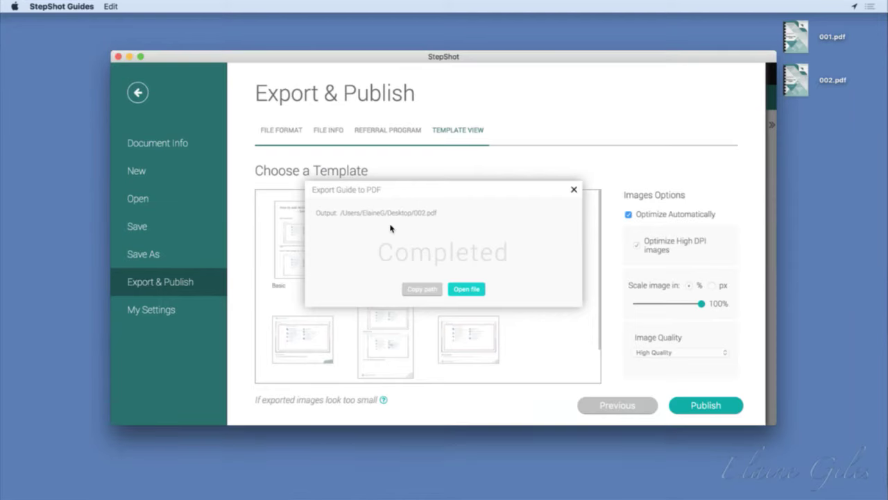
click(574, 189)
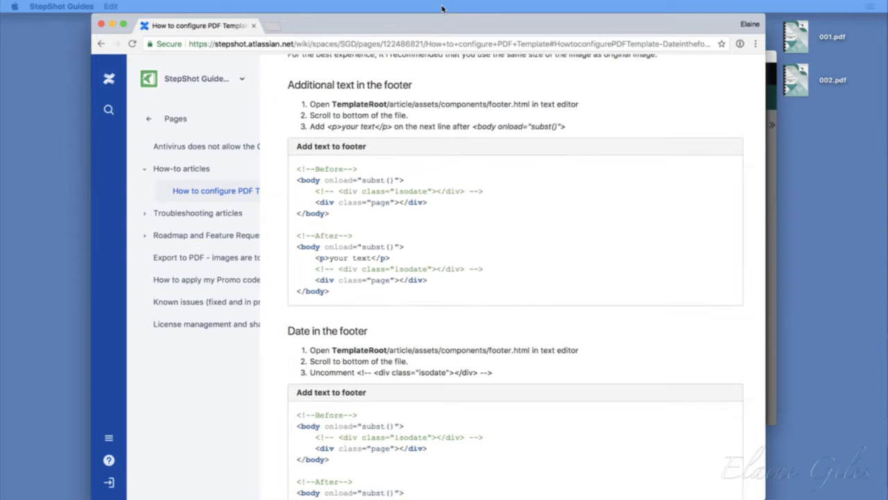
In the browser, look through the How to configure PDF Template article, including its contents list, template import instructions and page property sections
drag(442, 9, 442, 8)
scroll(479, 185, up, 15)
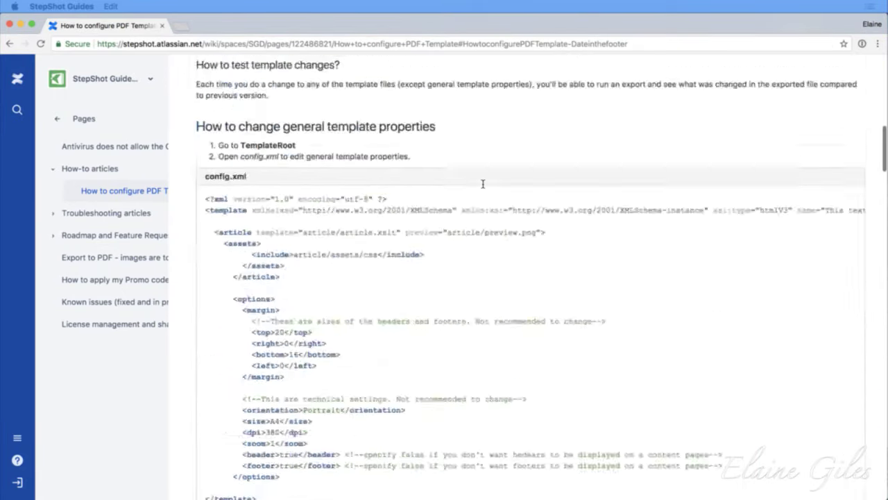
scroll(483, 183, up, 10)
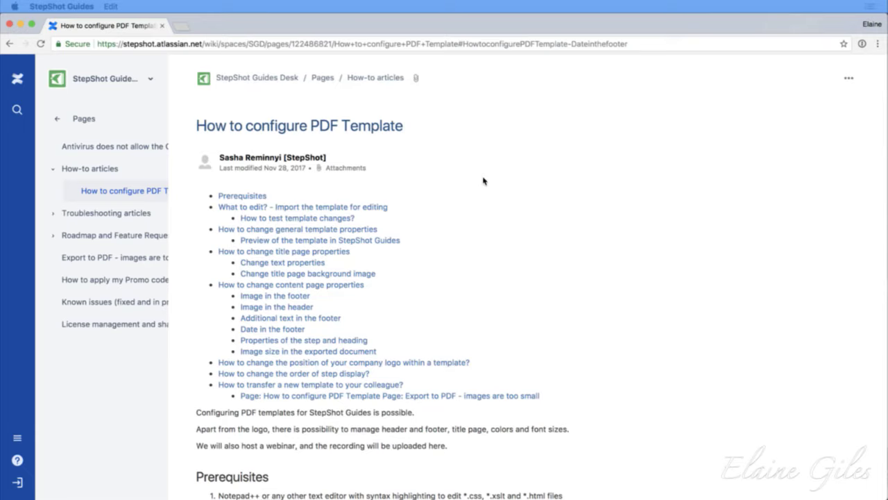
scroll(580, 253, down, 15)
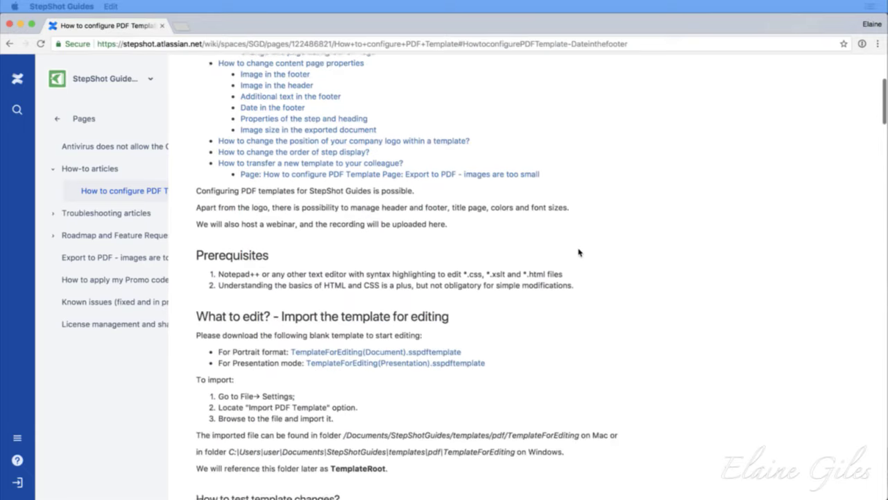
scroll(580, 253, down, 12)
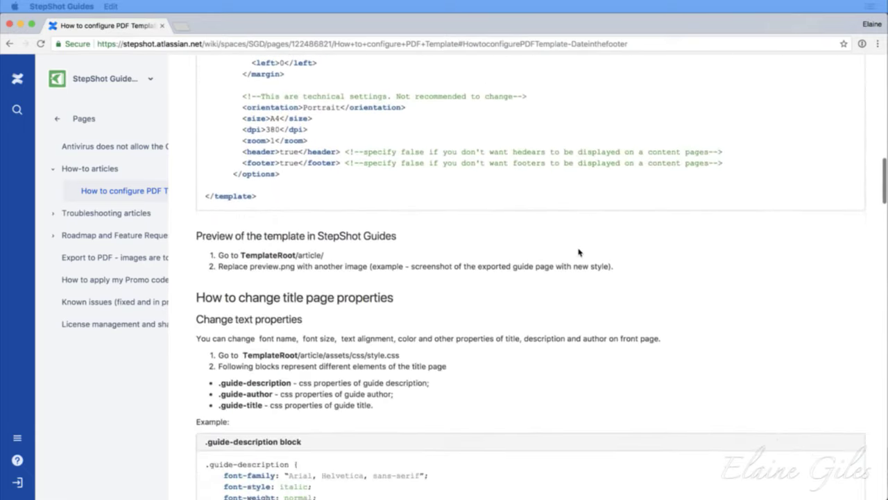
scroll(580, 253, down, 12)
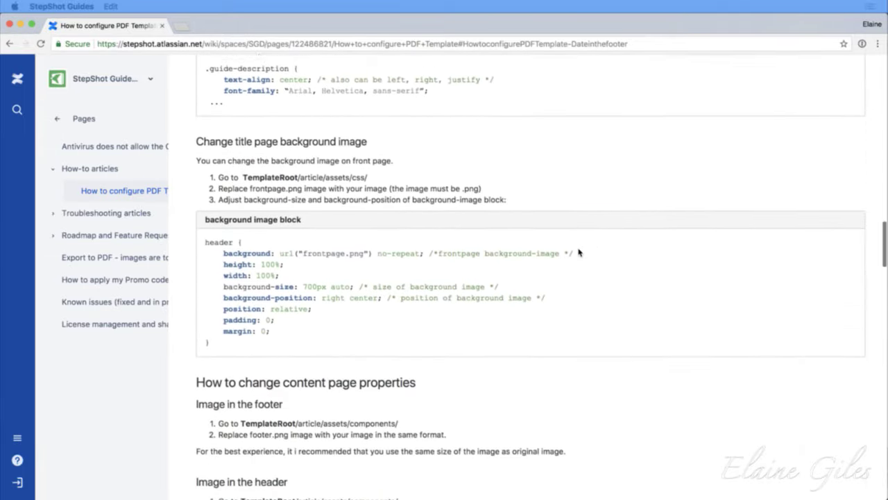
scroll(580, 252, down, 12)
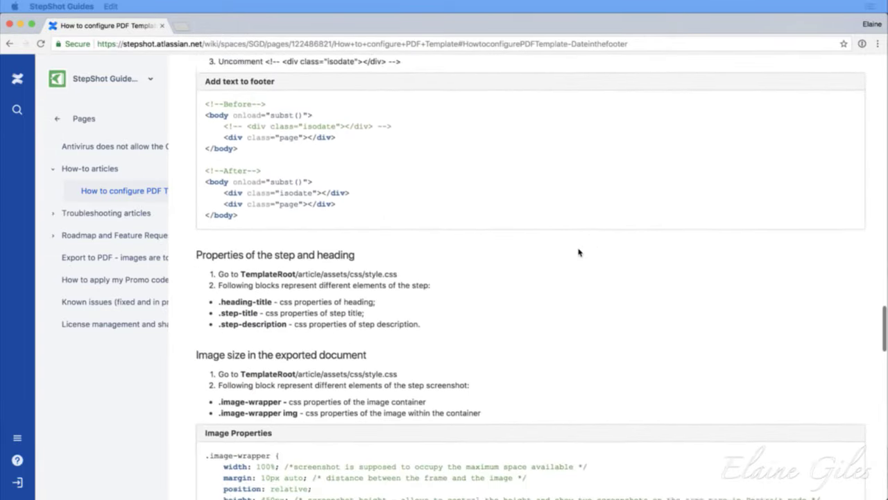
scroll(580, 253, up, 20)
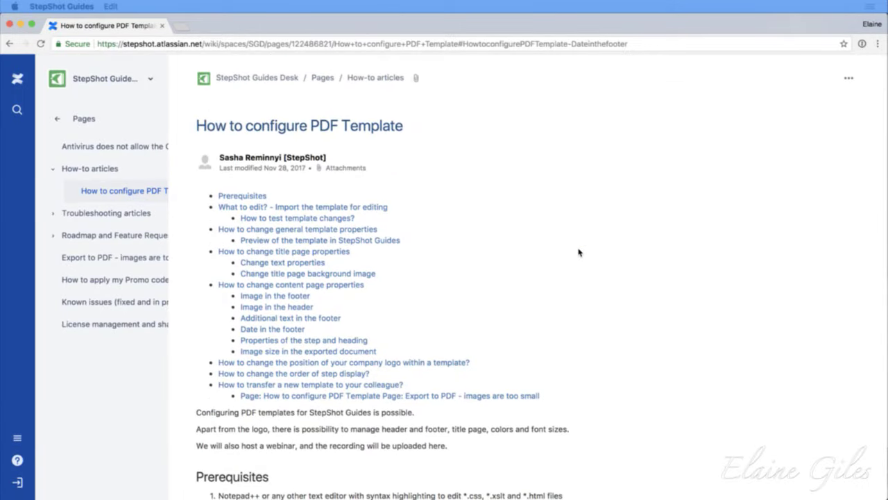
scroll(580, 253, down, 8)
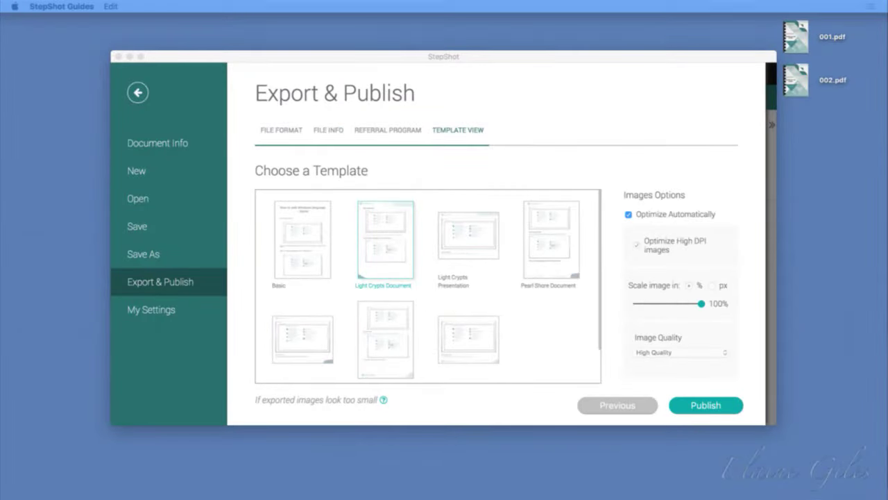
Open a new Finder window and select TemplateForEditing(Document).sspdftemplate in the Downloads folder
click(572, 90)
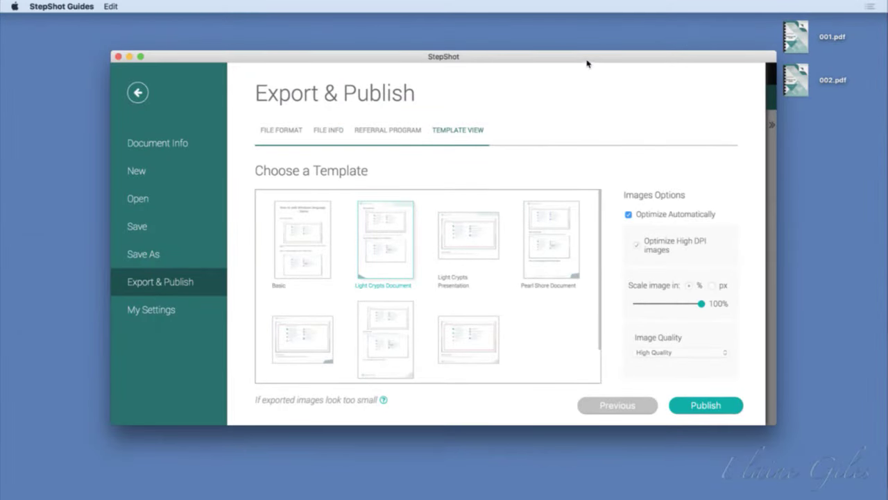
click(622, 31)
key(super+n)
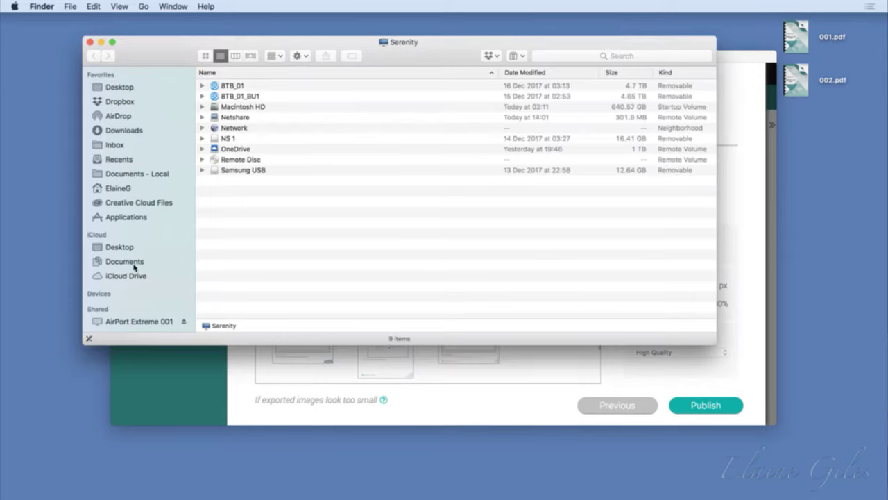
click(140, 131)
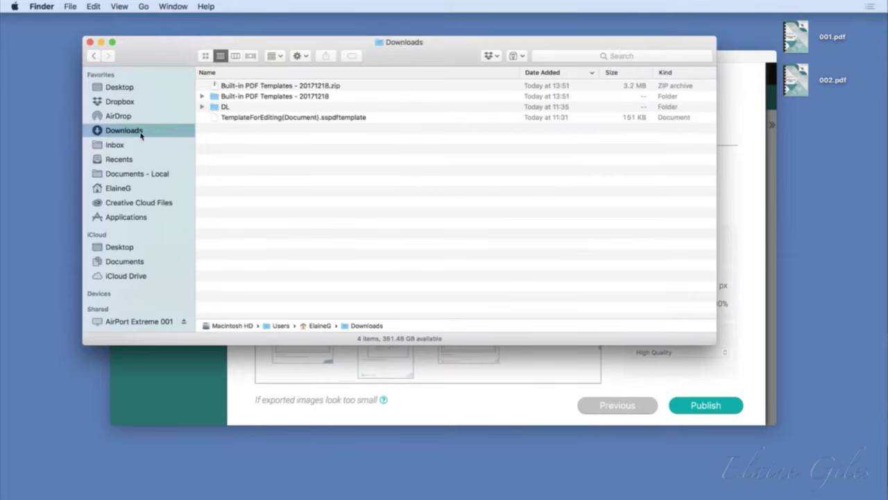
click(327, 118)
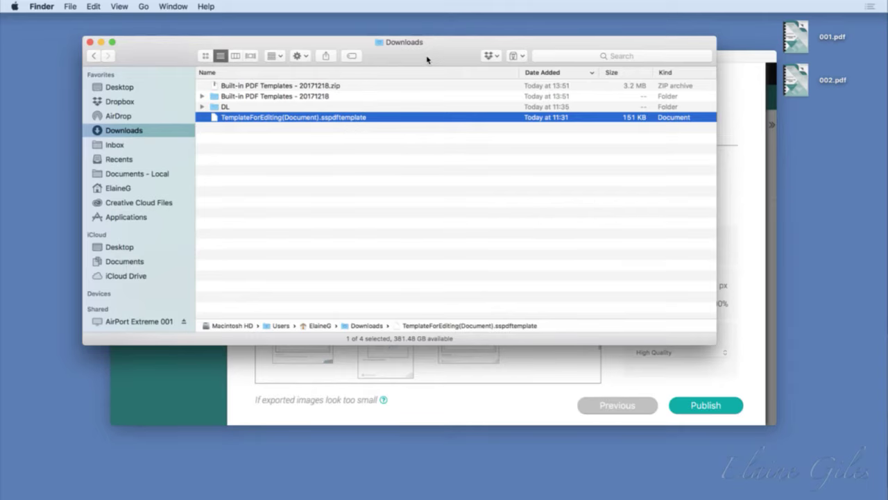
drag(426, 58, 355, 36)
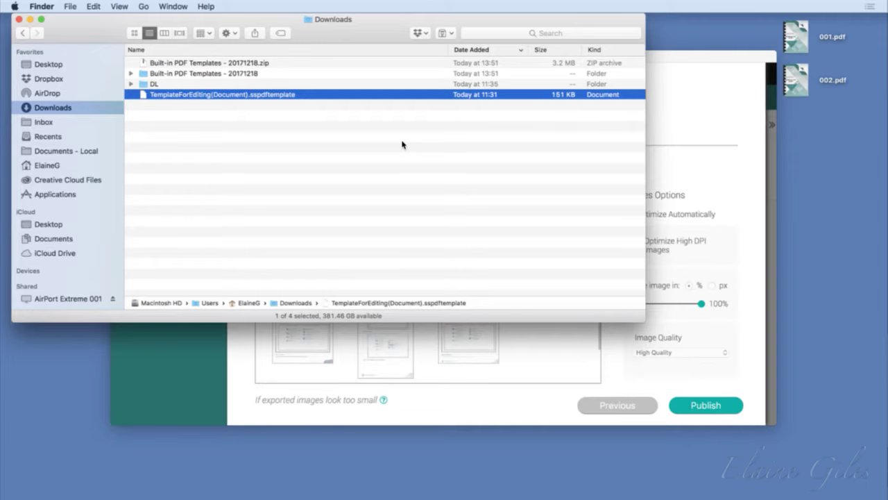
In a second Finder tab, expand StepShotGuides in the iCloud Documents folder and select the pdf folder under templates
click(495, 402)
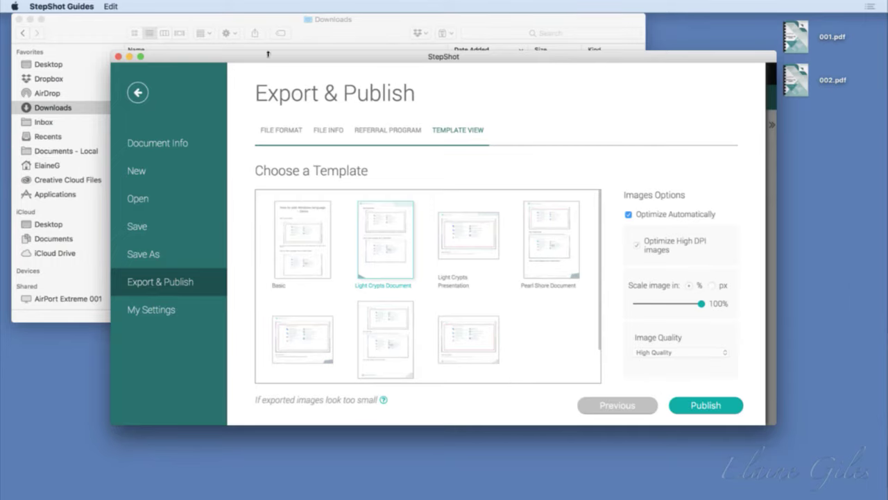
click(370, 29)
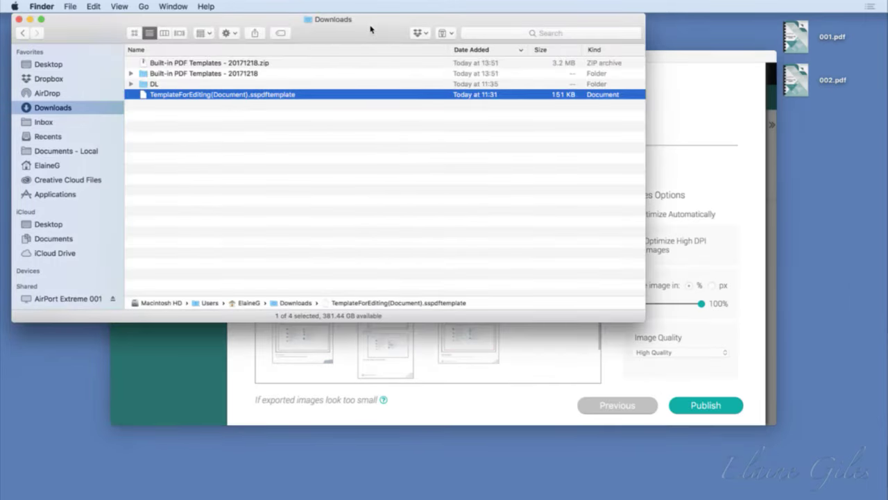
key(super+t)
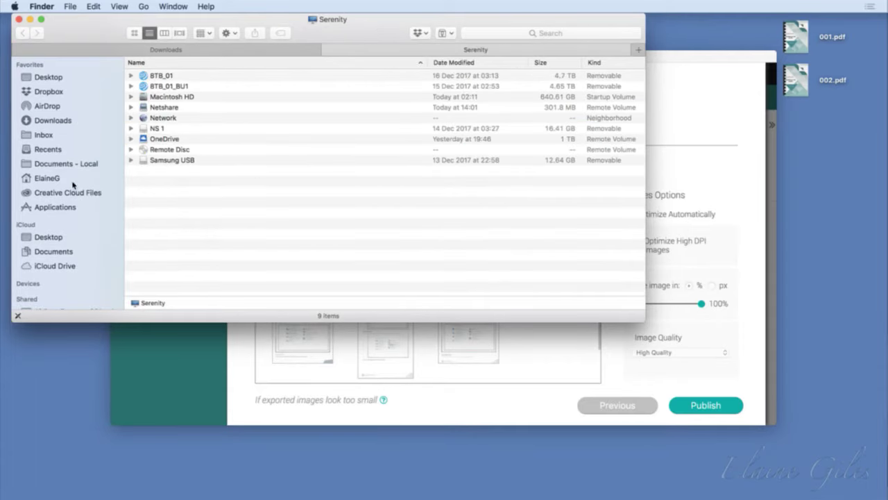
click(61, 252)
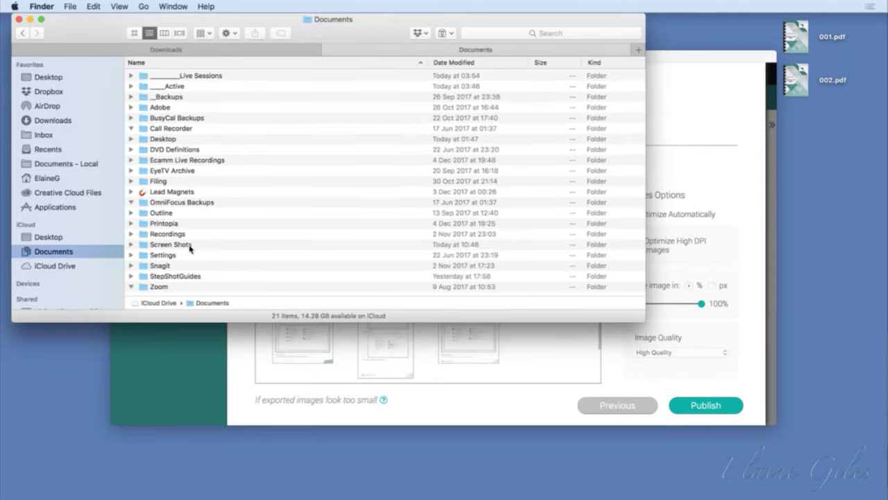
click(184, 277)
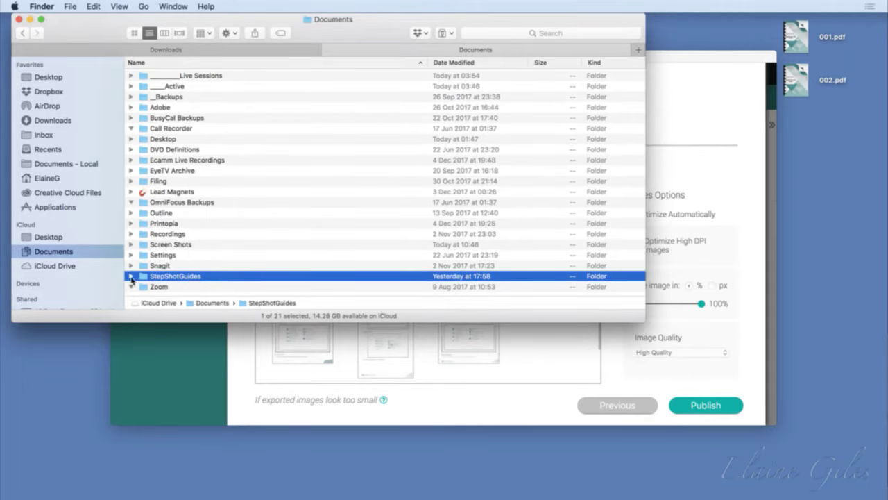
click(131, 276)
scroll(208, 278, down, 3)
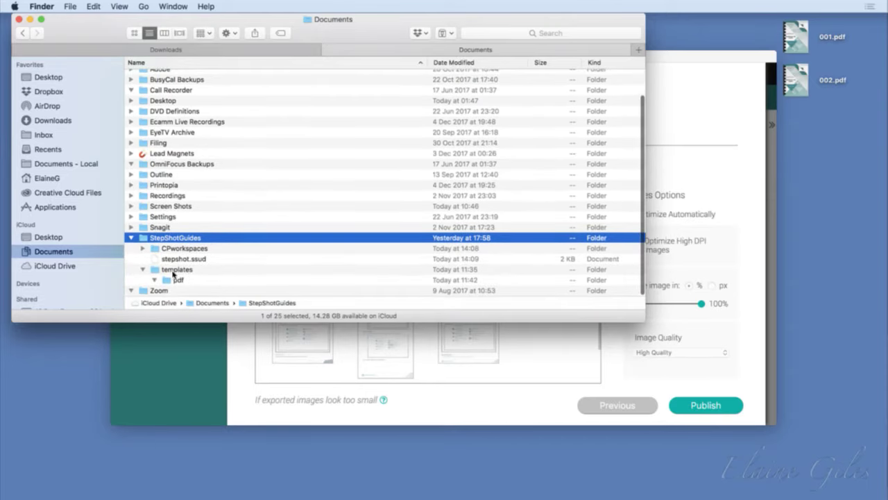
click(244, 271)
click(191, 280)
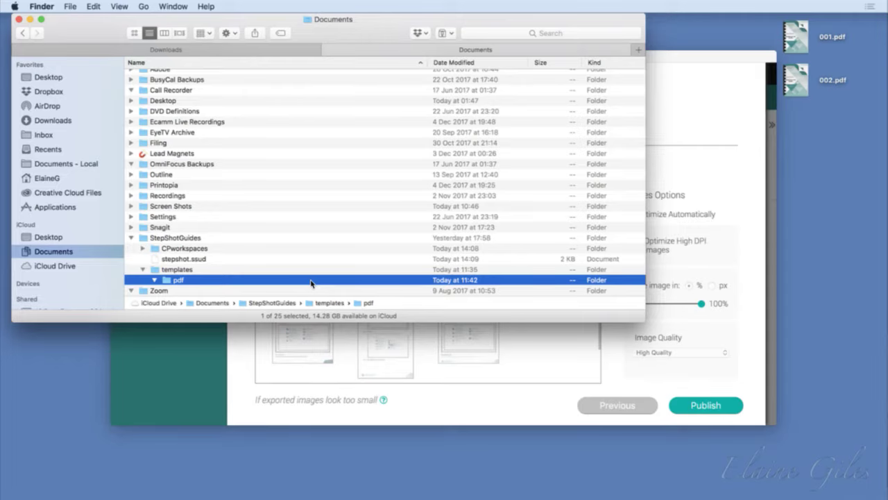
In StepShot's settings, import TemplateForEditing(Document).sspdftemplate from the Downloads folder as a new template and dismiss the import message
click(677, 60)
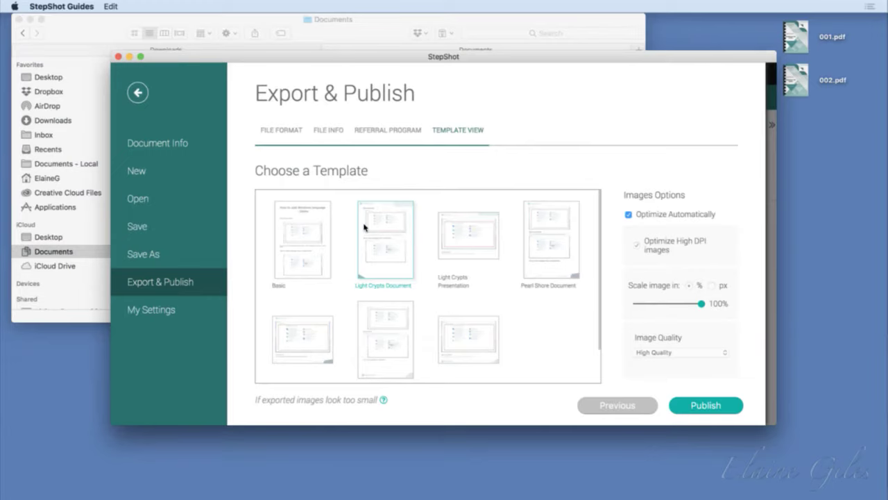
click(162, 314)
scroll(421, 317, down, 3)
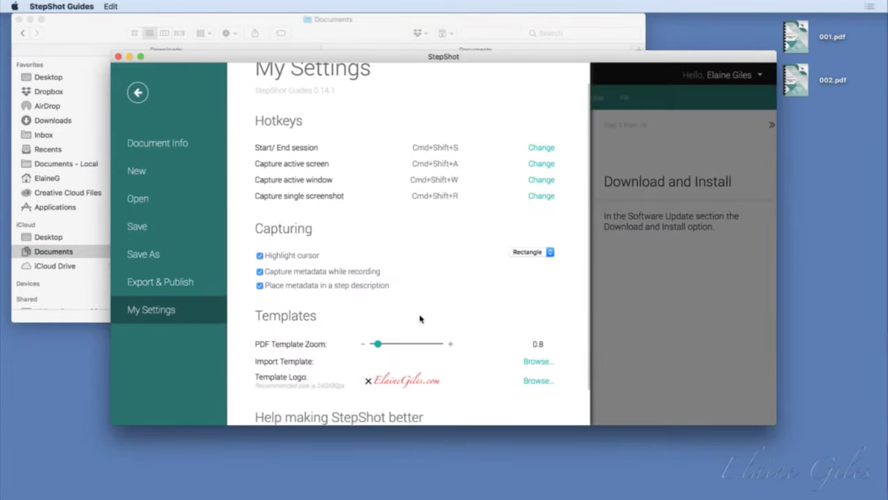
scroll(420, 319, down, 1)
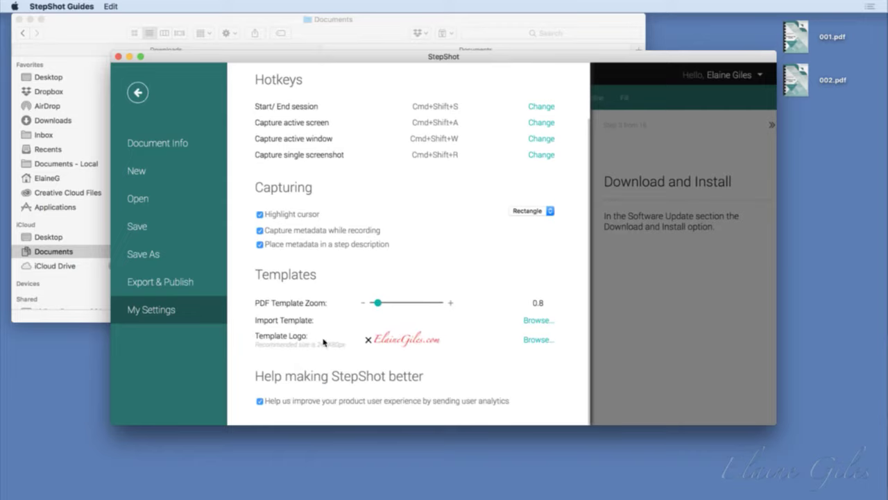
click(535, 321)
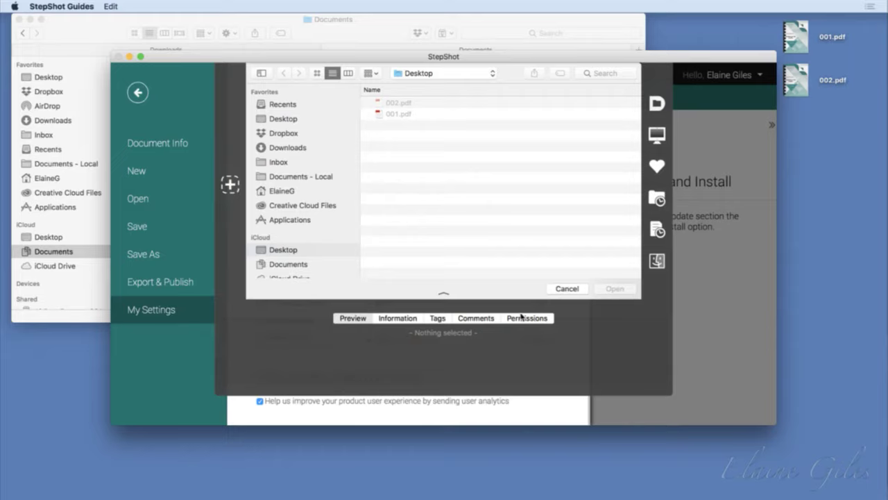
click(293, 148)
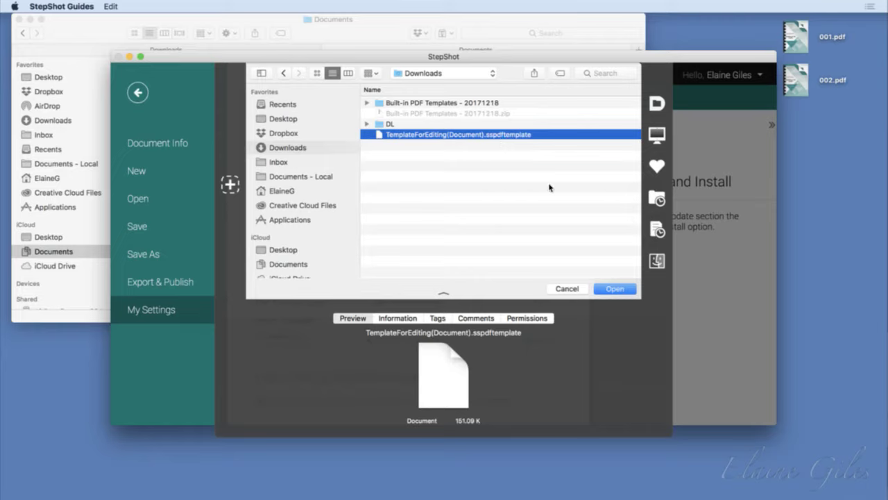
click(615, 289)
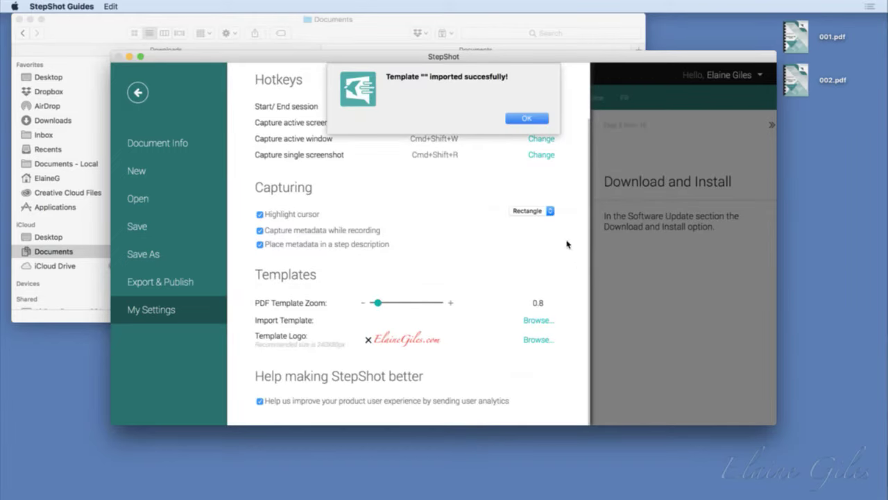
click(525, 117)
click(525, 118)
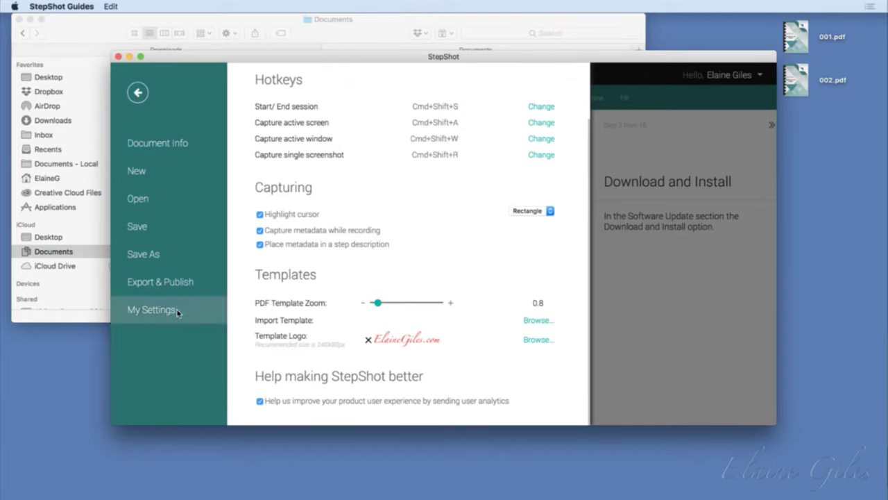
Export the guide as a PDF using the Template For Editing template, keeping the default file name and saving to the Desktop
click(174, 287)
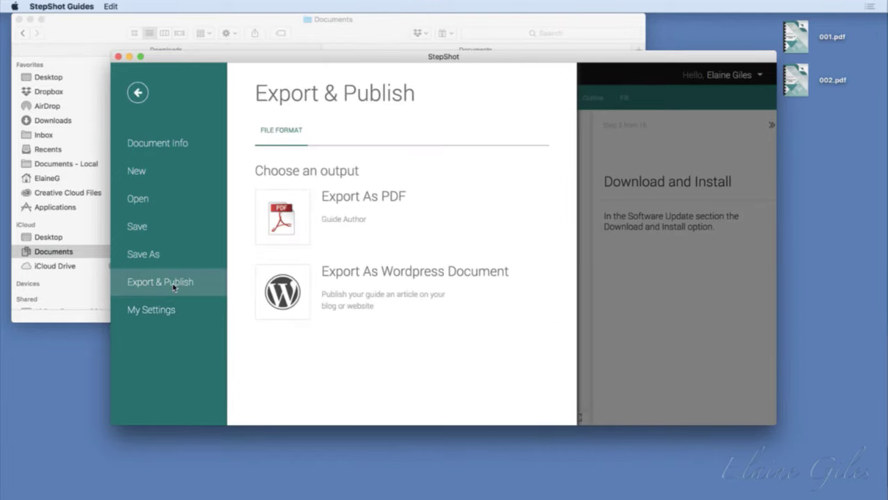
click(288, 208)
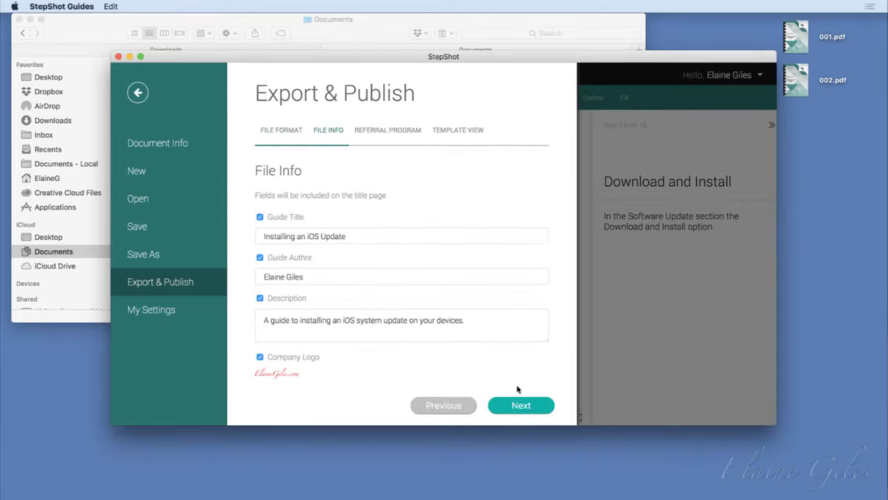
click(527, 406)
click(527, 407)
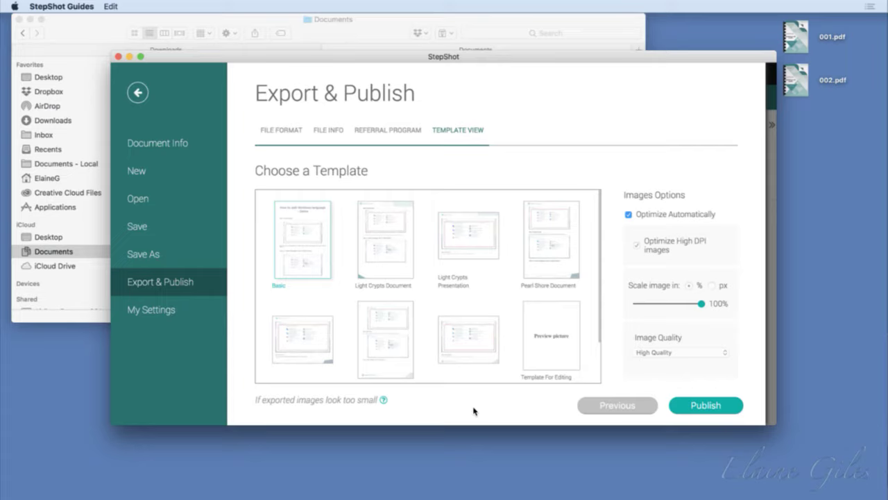
click(545, 346)
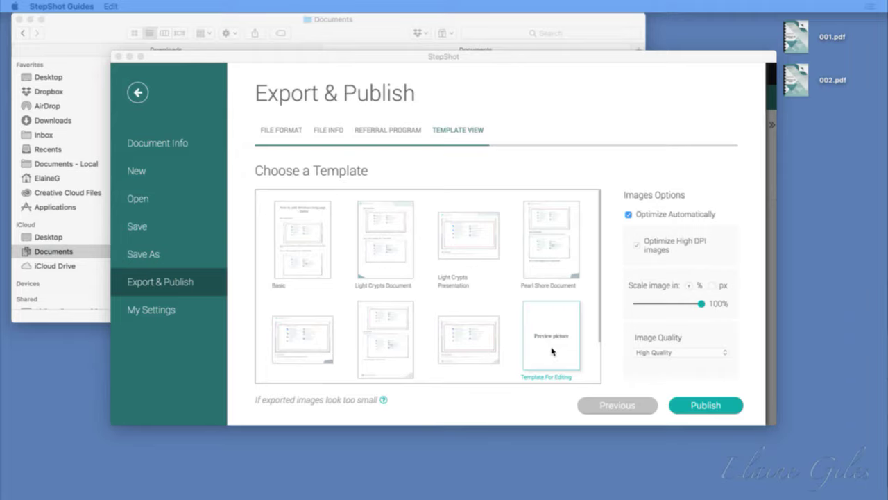
click(723, 406)
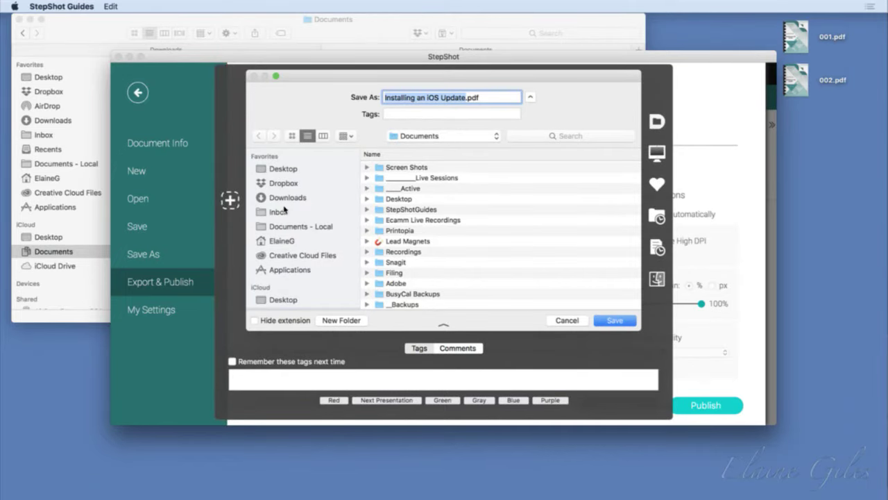
click(287, 170)
click(615, 320)
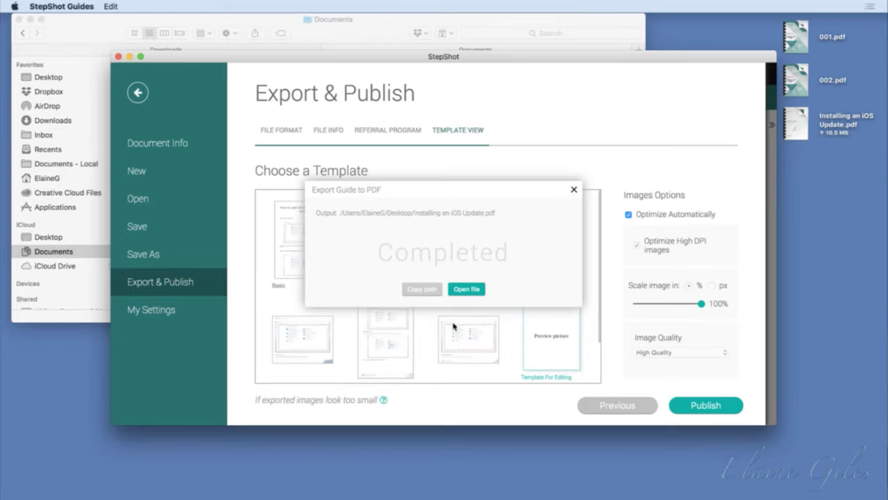
Open the exported PDF in PDF Expert at 100% zoom and check the title, description and author on the cover page
click(469, 290)
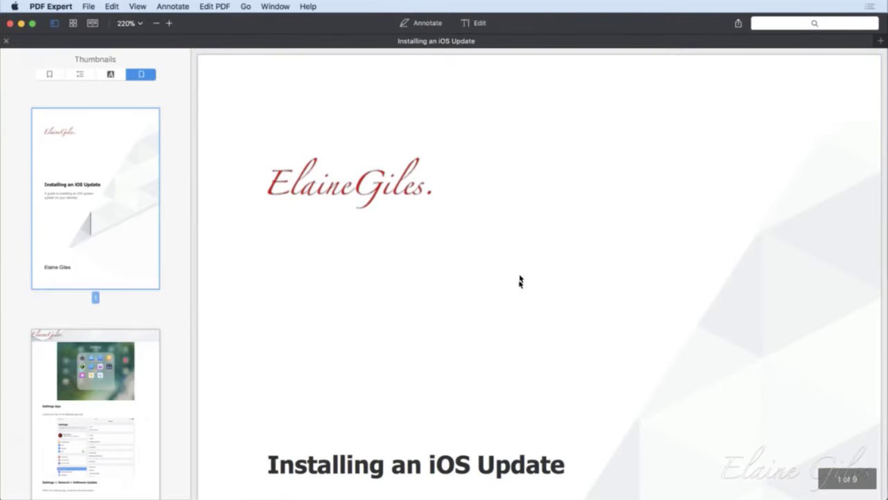
click(137, 24)
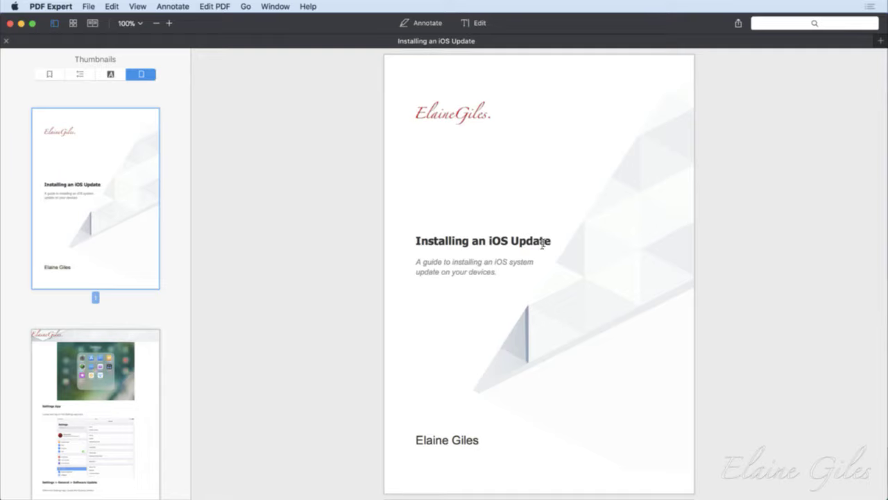
drag(550, 241, 412, 241)
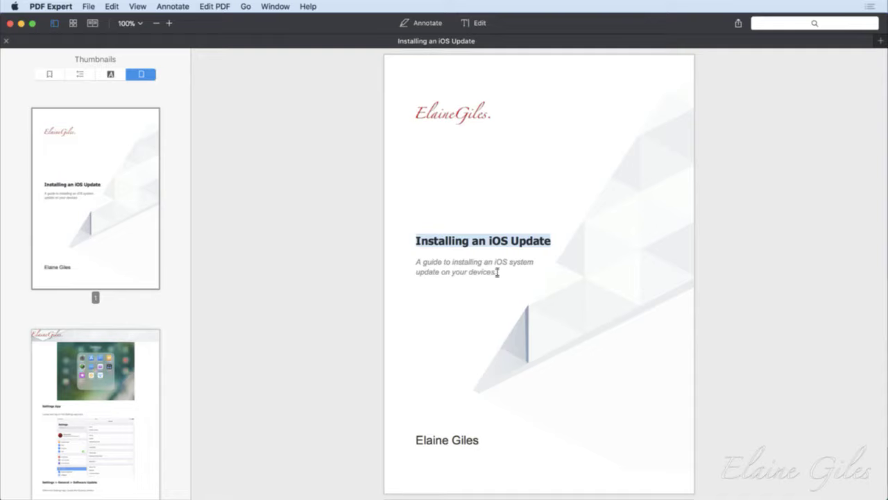
drag(497, 272, 414, 261)
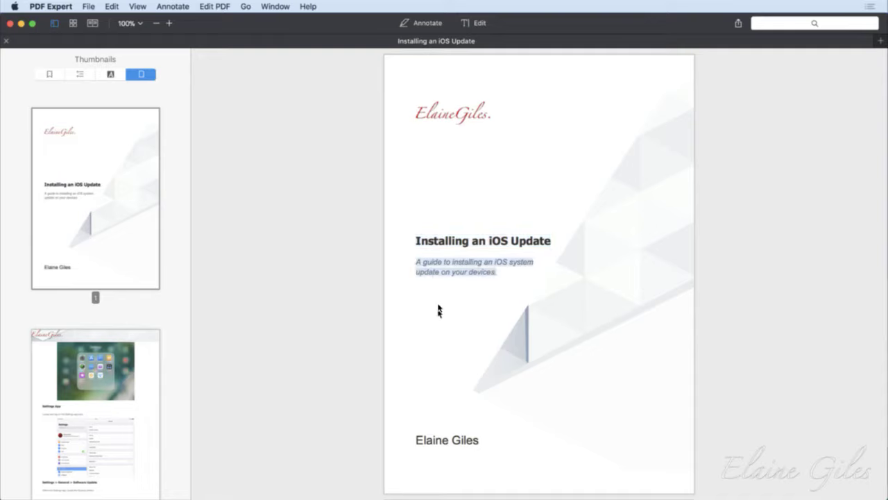
drag(486, 440, 416, 440)
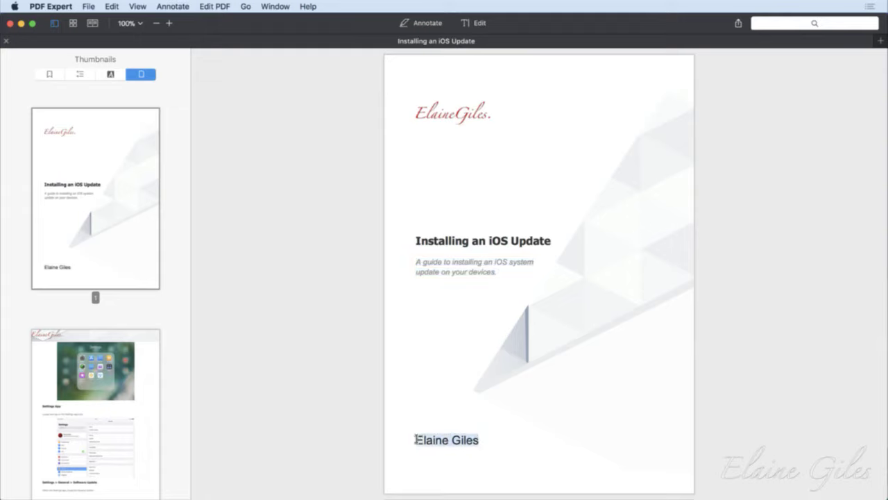
click(607, 303)
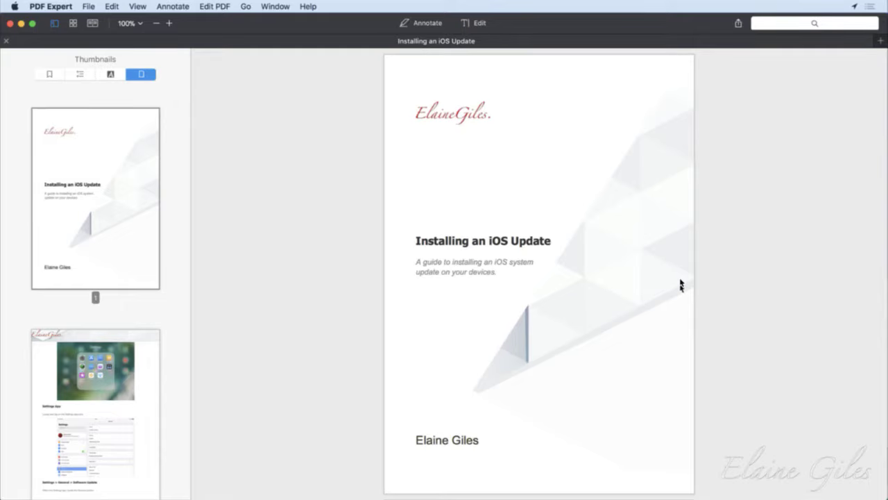
Look through page 2 and the following pages of the exported PDF, quit the viewer and dismiss the export message
click(109, 388)
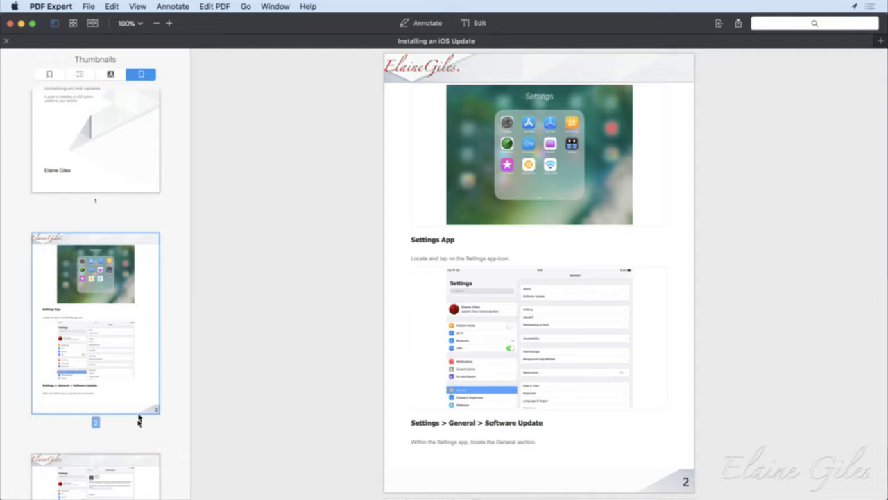
scroll(105, 467, down, 5)
scroll(105, 466, down, 10)
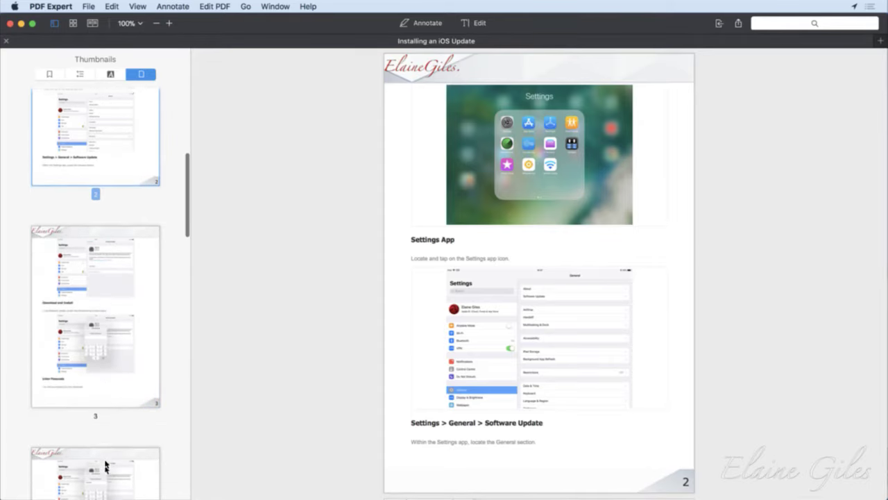
click(112, 347)
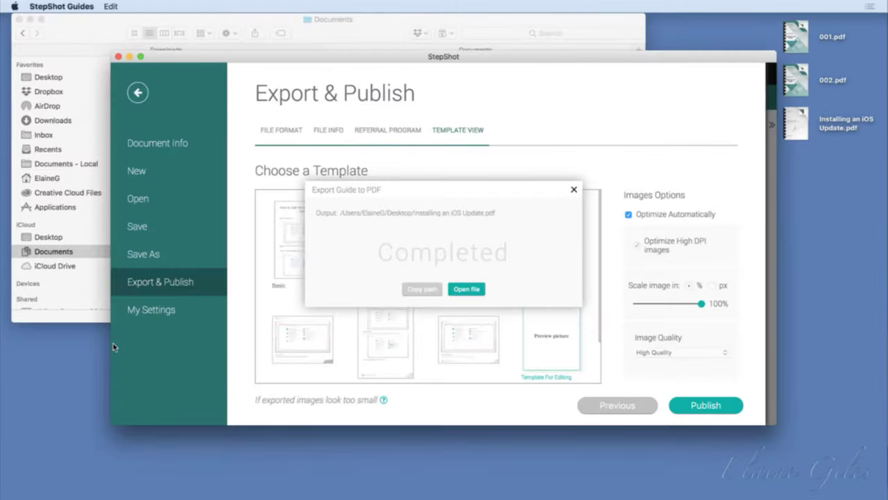
click(574, 190)
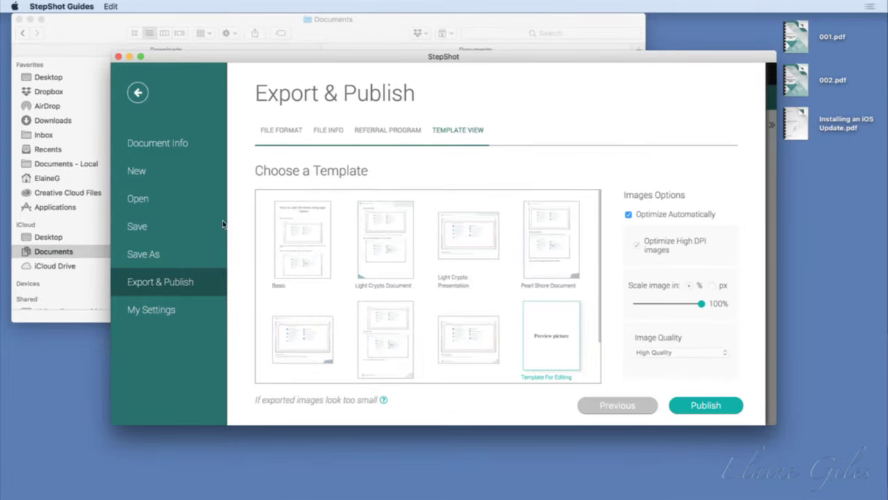
Return to the StepShot editor, move its window down clear of Finder, and open the StepShotGuides folder in Finder
click(184, 146)
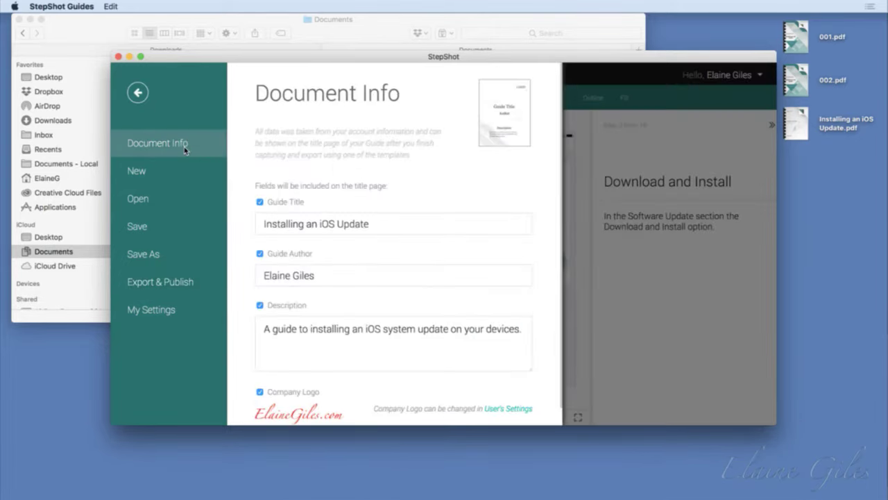
click(138, 92)
drag(537, 72, 549, 428)
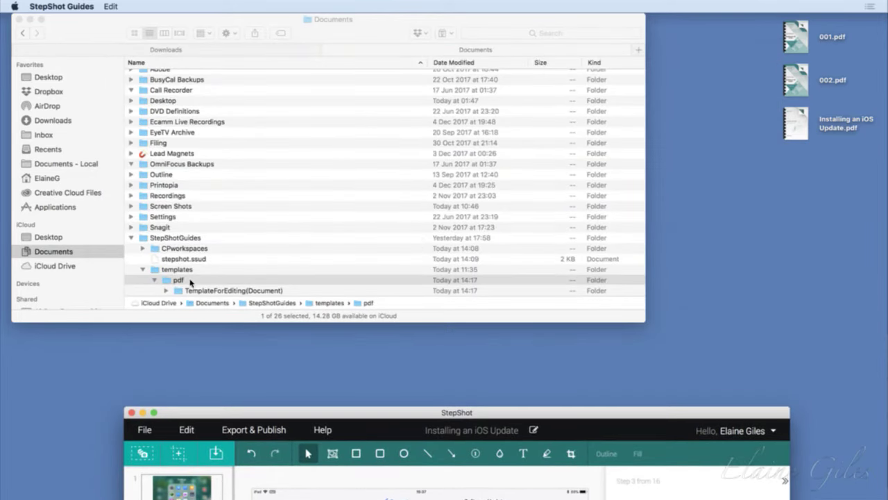
scroll(177, 259, down, 1)
double_click(179, 235)
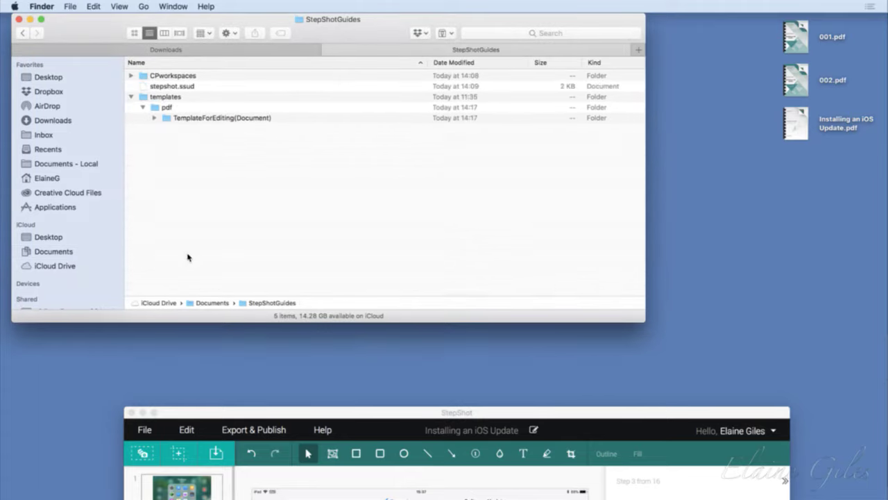
Within templates and pdf, expand the TemplateForEditing(Document) folder and select its config.xml file
click(165, 97)
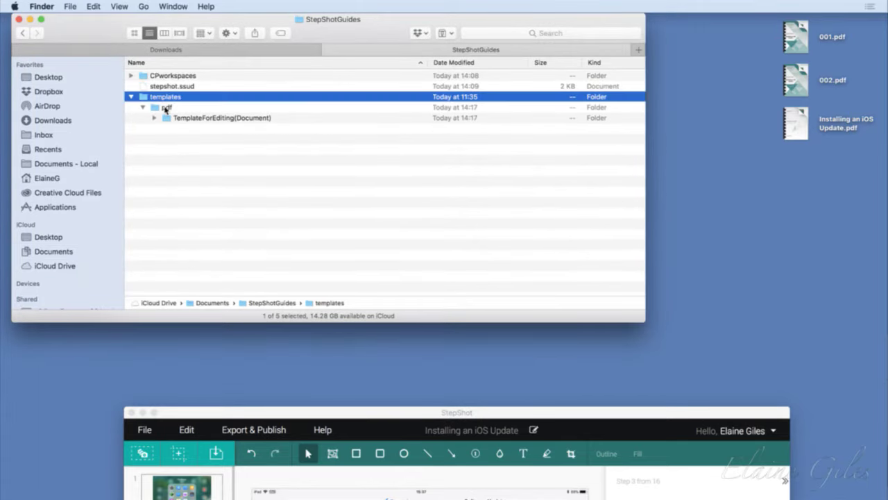
click(167, 108)
click(231, 118)
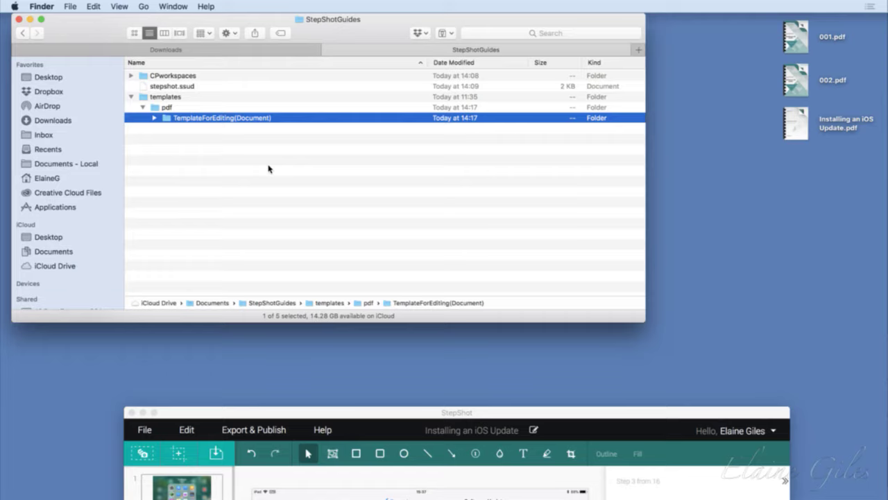
click(154, 118)
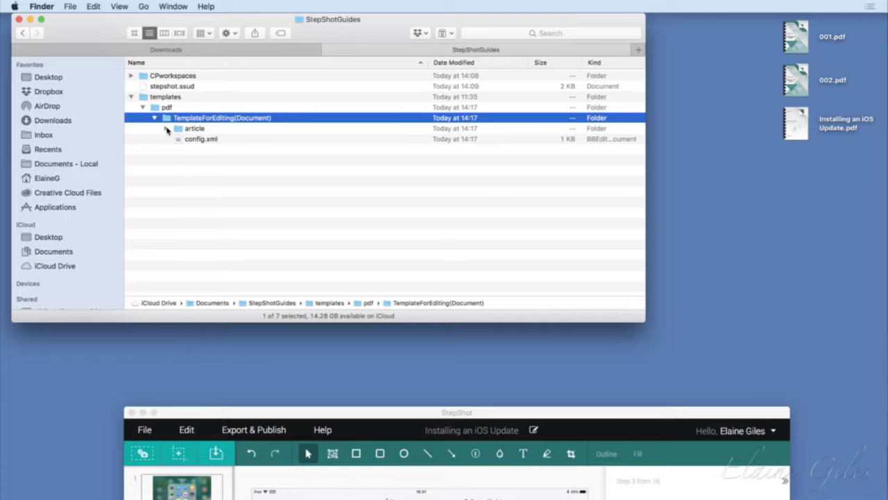
click(207, 138)
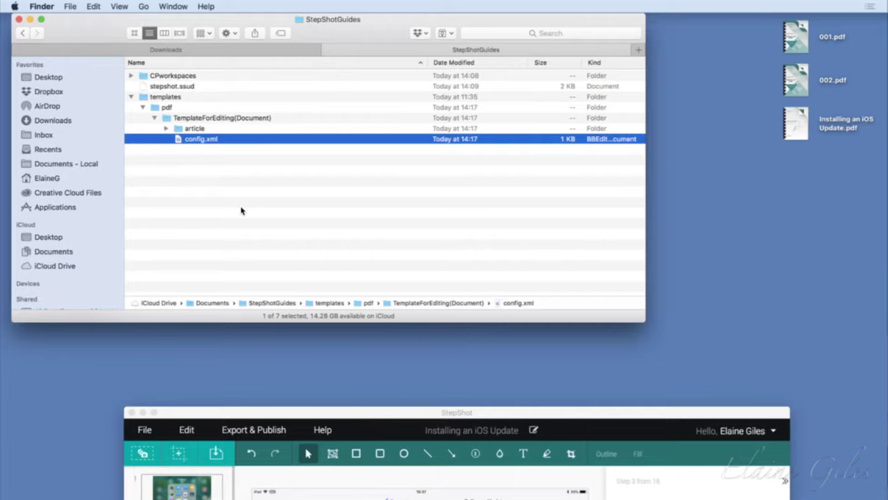
Expand the article folder, select article.xslt, and open a Quick Look preview of preview.png
click(193, 129)
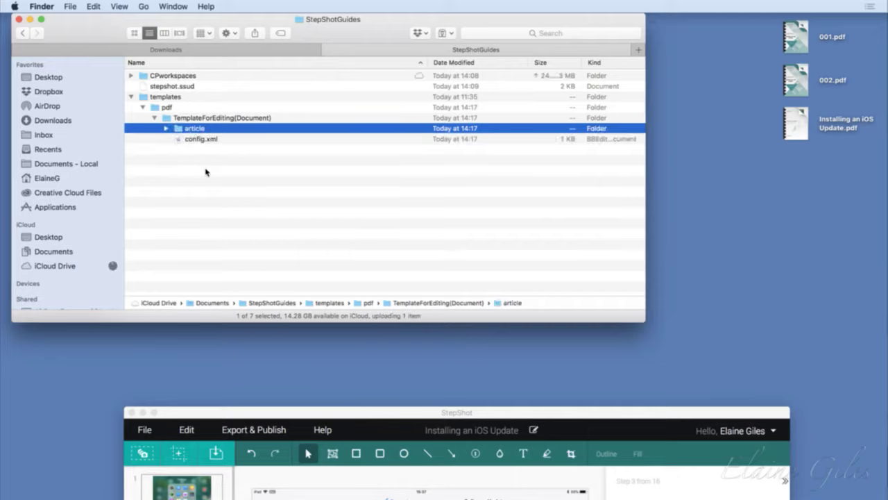
click(167, 129)
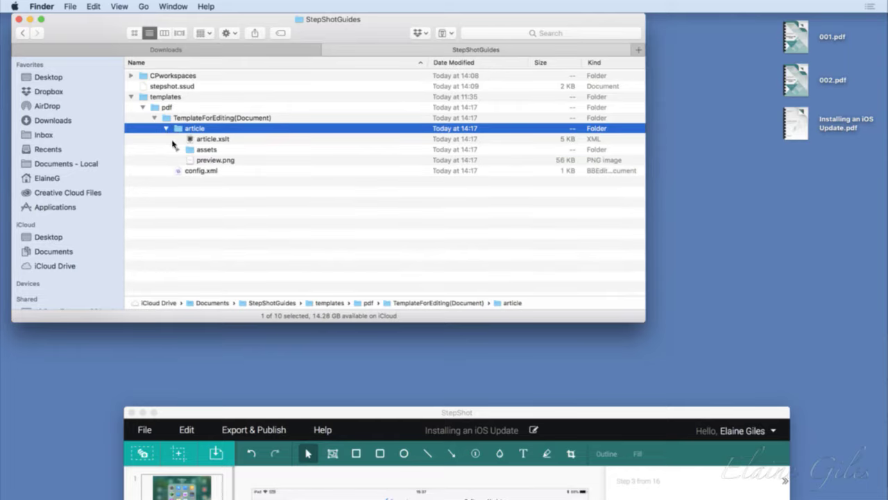
click(240, 140)
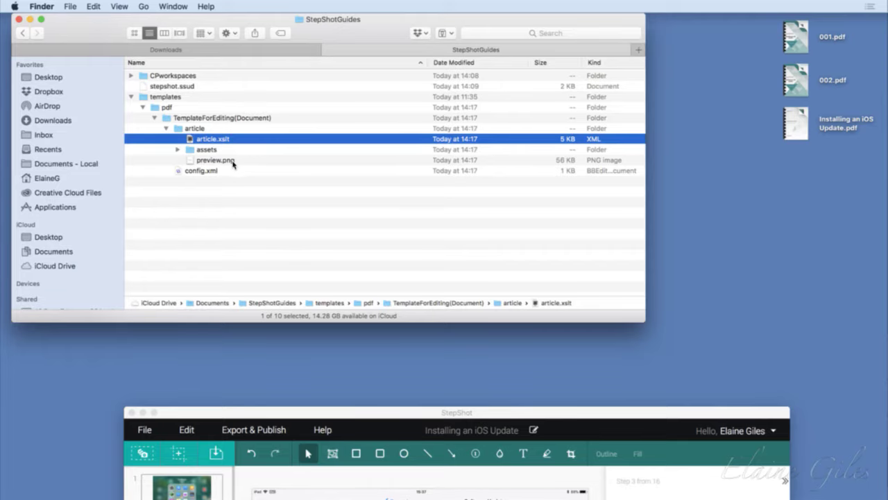
click(235, 163)
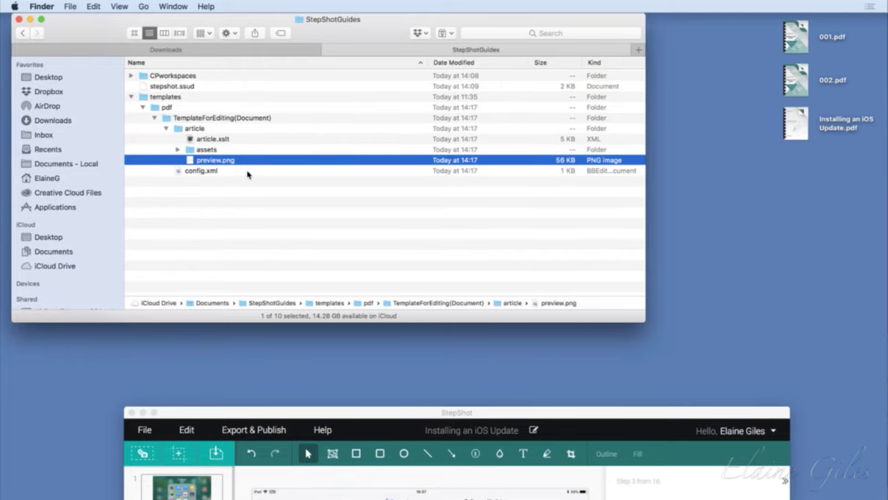
key(space)
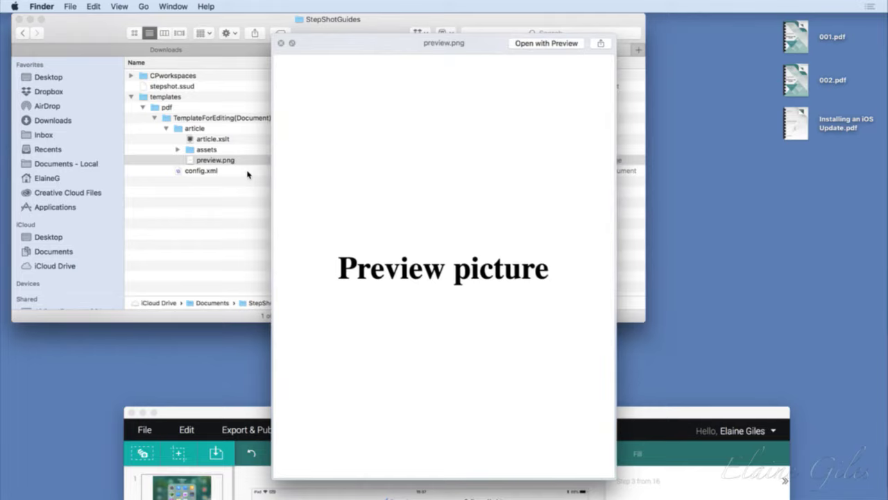
Close the preview.png preview, expand the assets folder inside article, and expand its components subfolder
key(space)
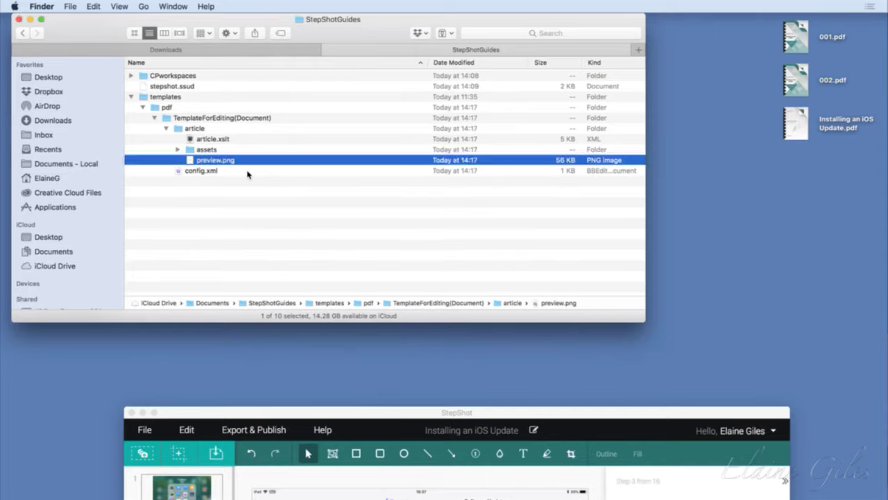
click(198, 150)
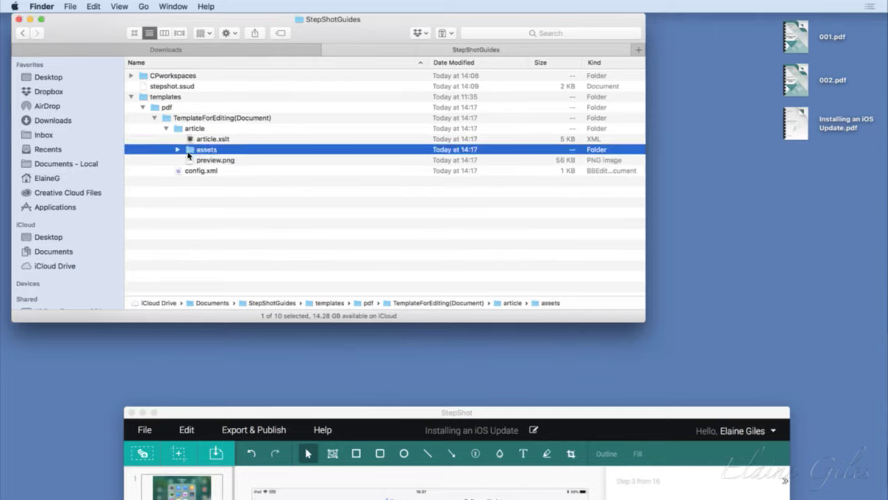
click(178, 150)
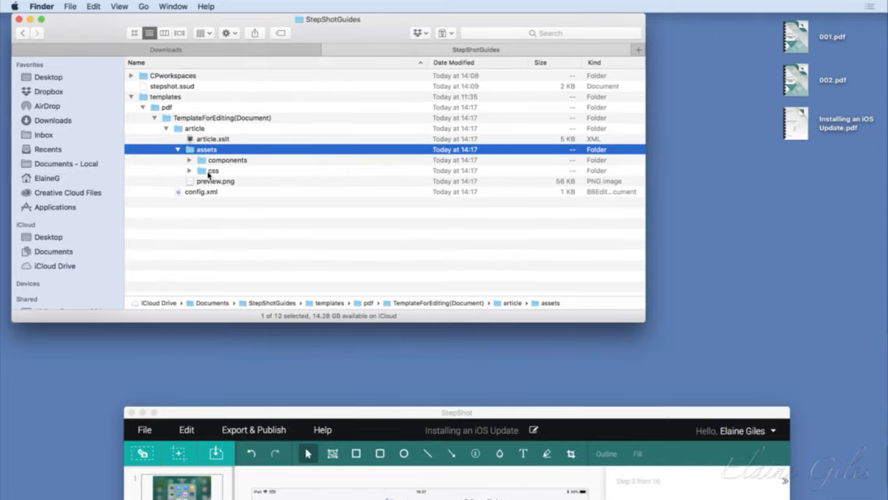
click(236, 161)
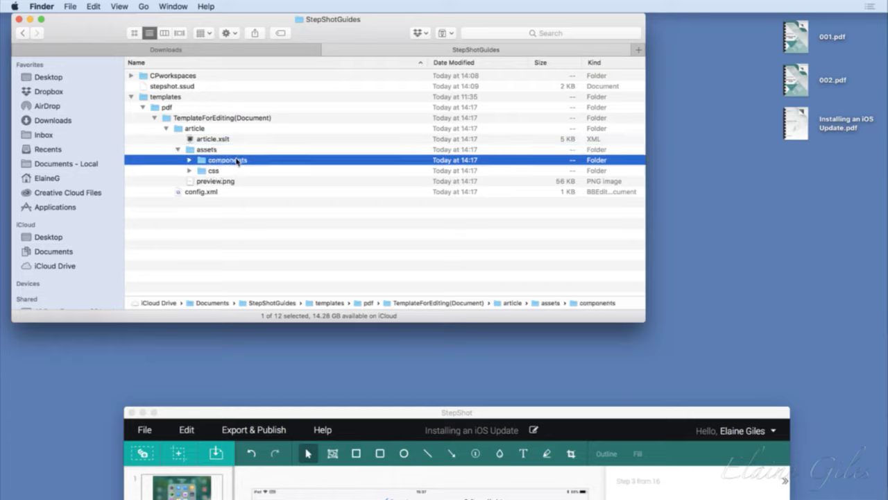
click(235, 171)
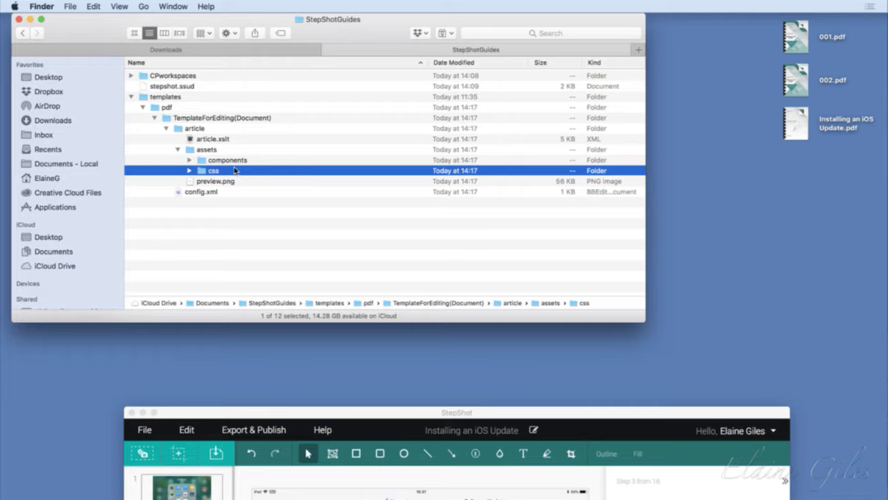
click(190, 160)
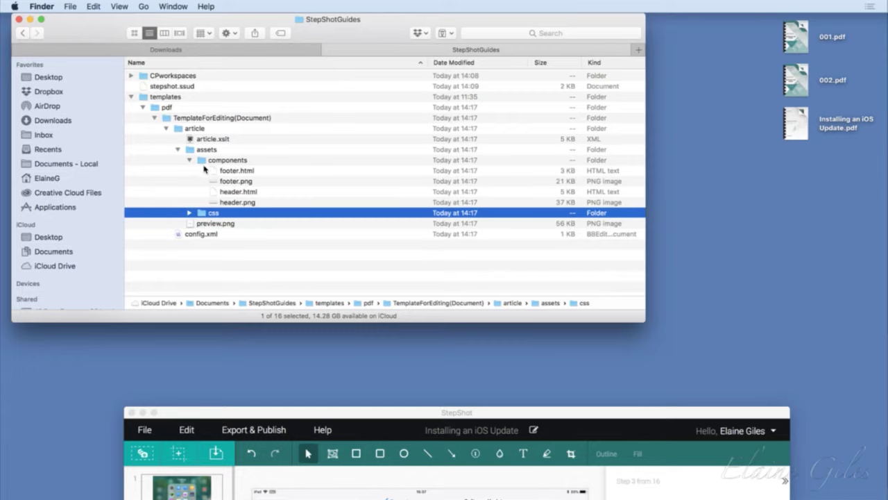
Look through the header and footer files in components, previewing header.png and footer.png with Quick Look
click(269, 173)
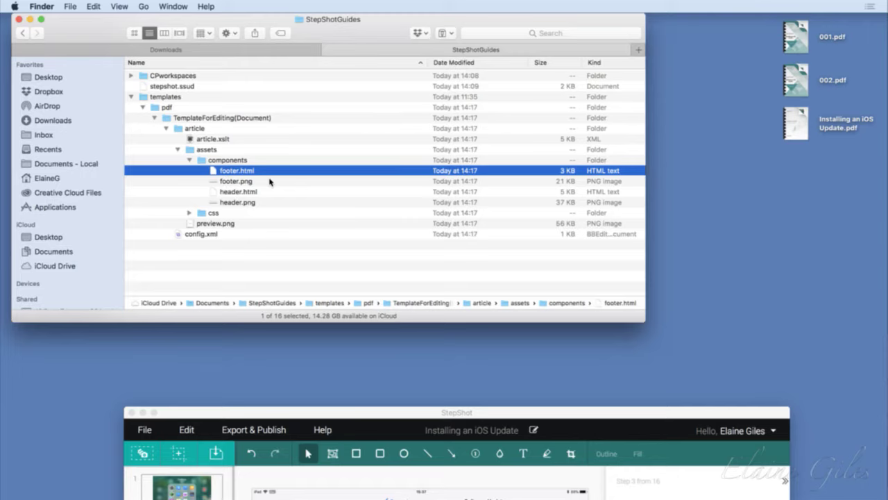
click(269, 191)
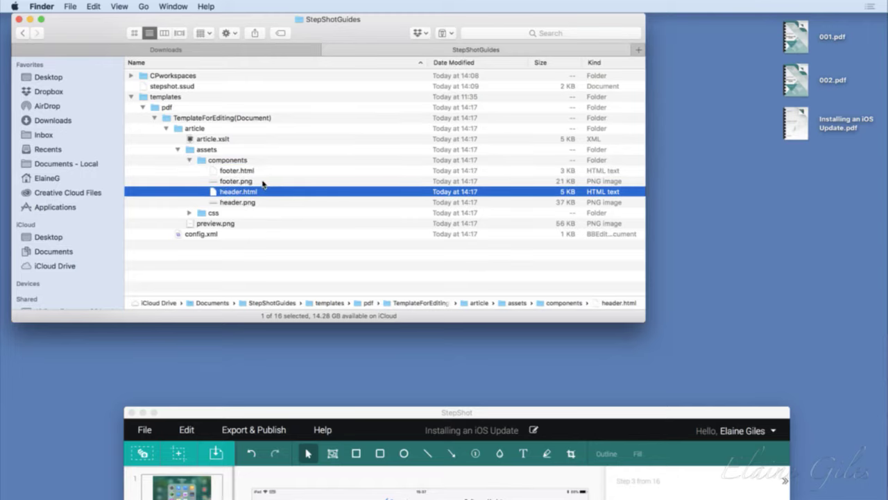
click(265, 182)
click(271, 202)
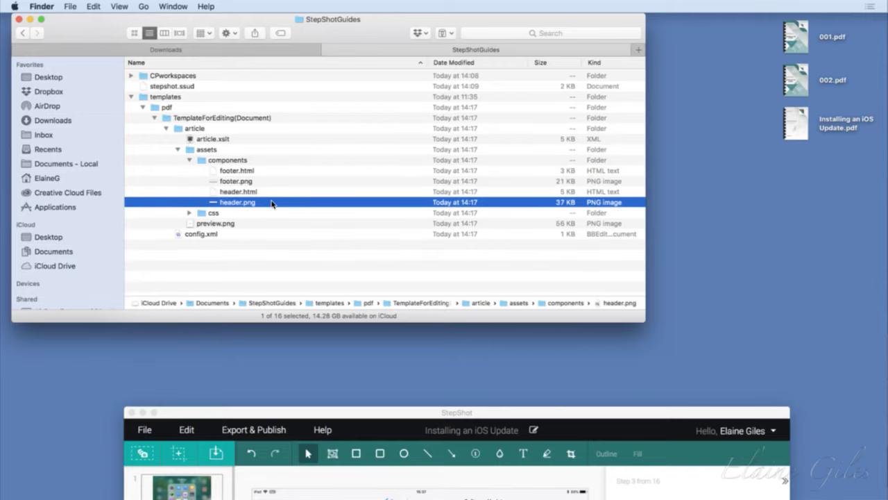
key(space)
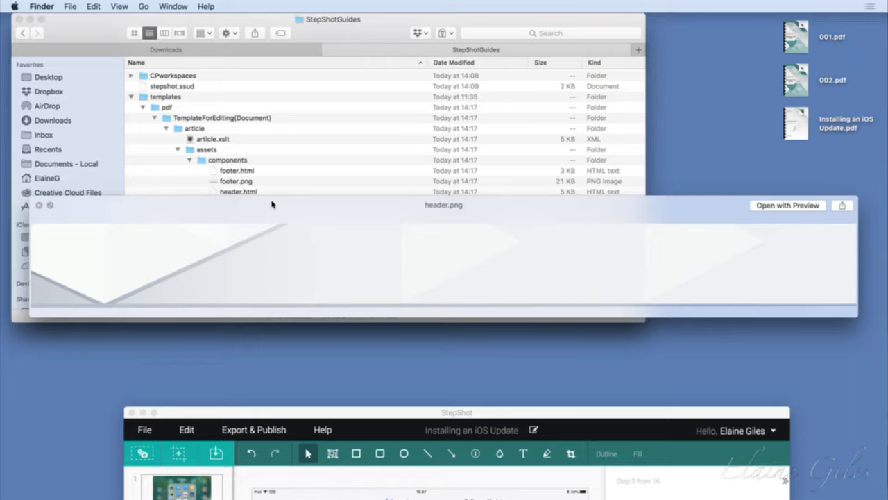
key(Up)
key(Up)
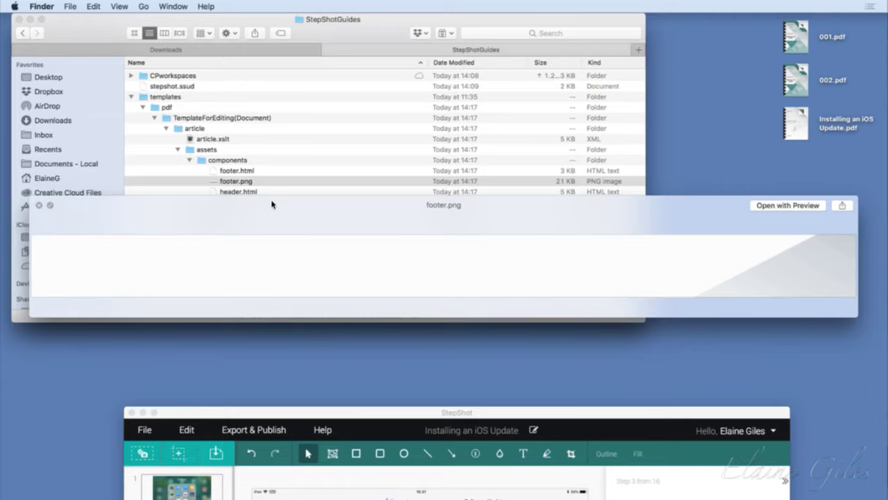
click(39, 206)
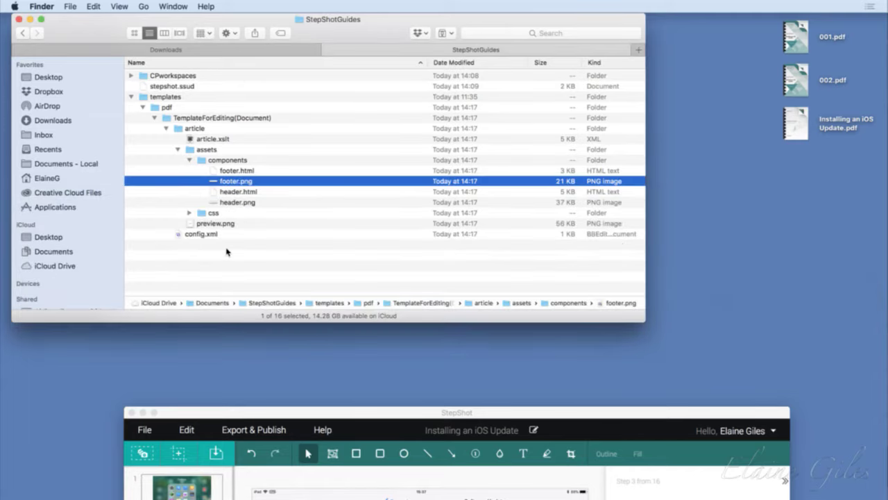
Collapse components, expand the css folder, and look through its files, previewing frontpage.png and selecting reset.css and style.css
click(189, 160)
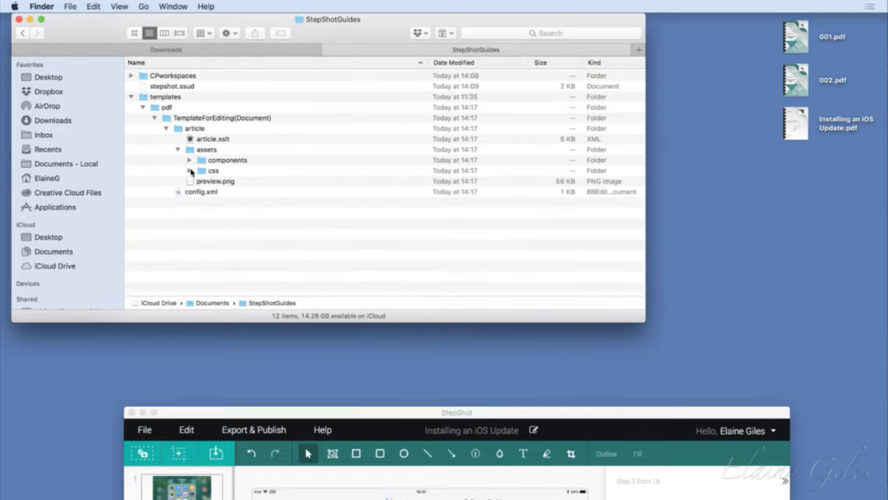
click(191, 171)
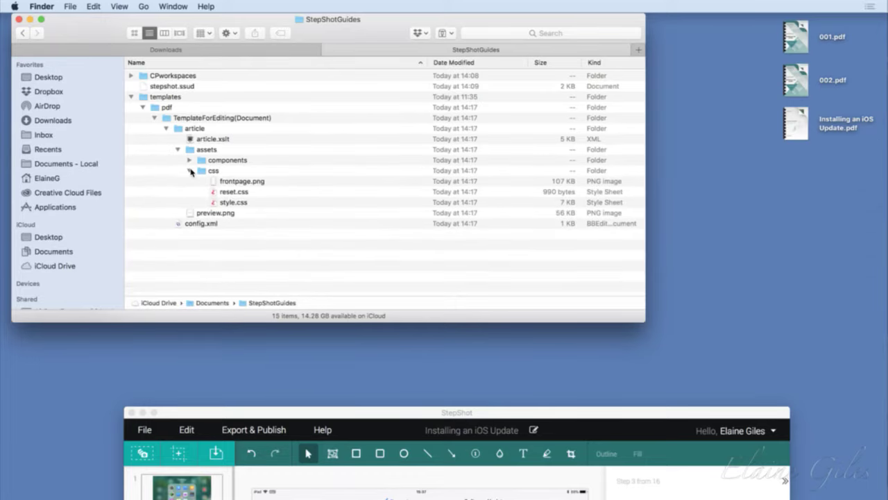
click(270, 183)
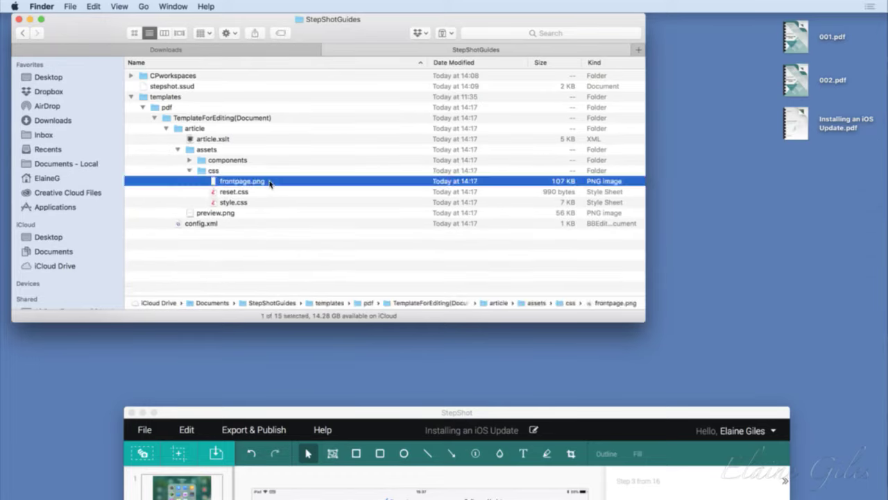
key(space)
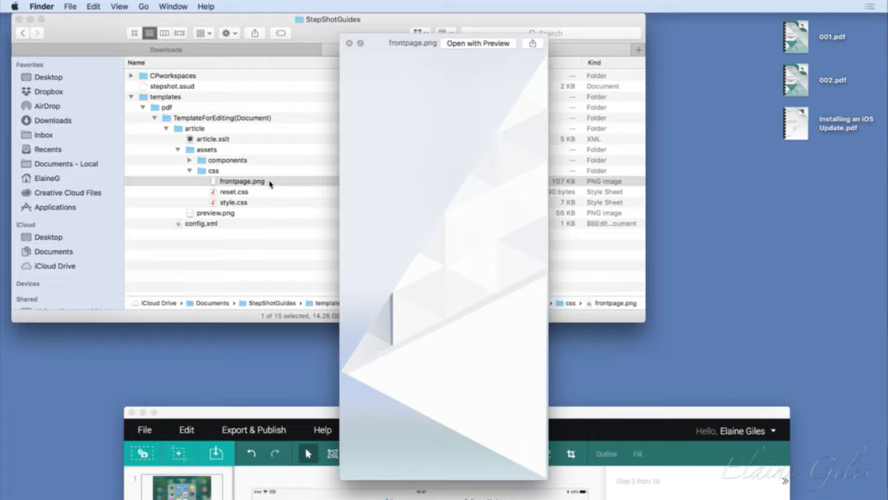
click(270, 183)
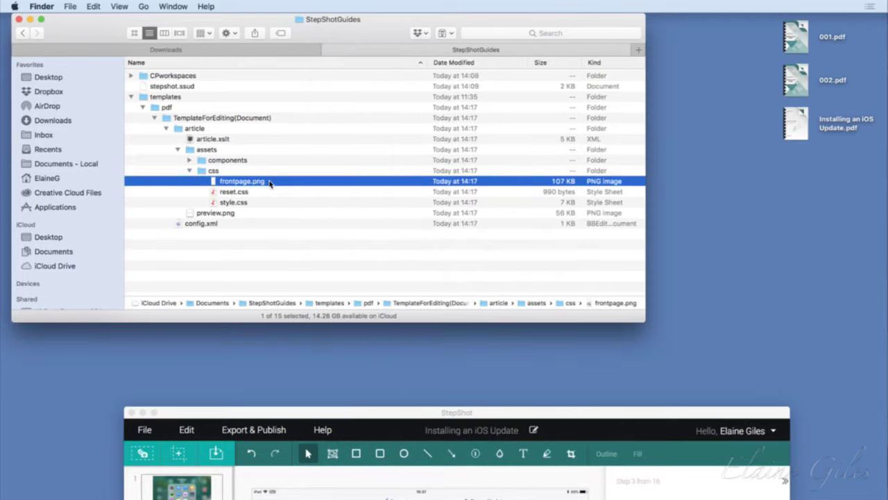
key(Down)
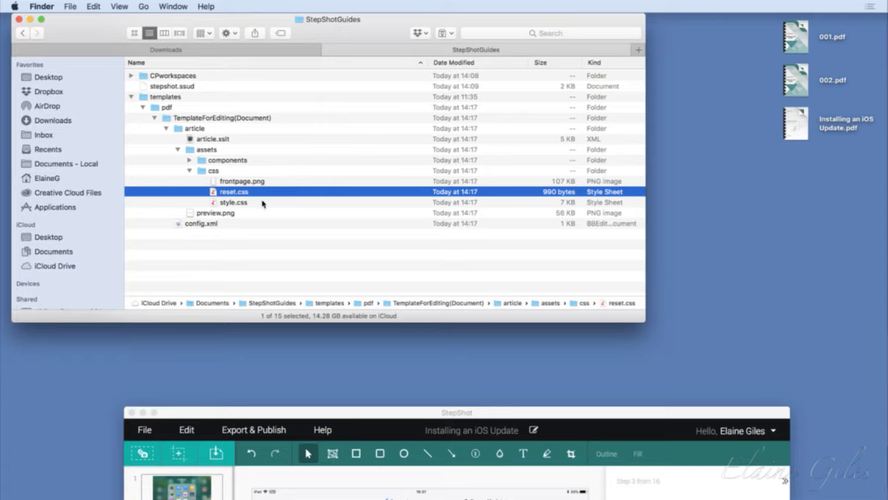
click(263, 203)
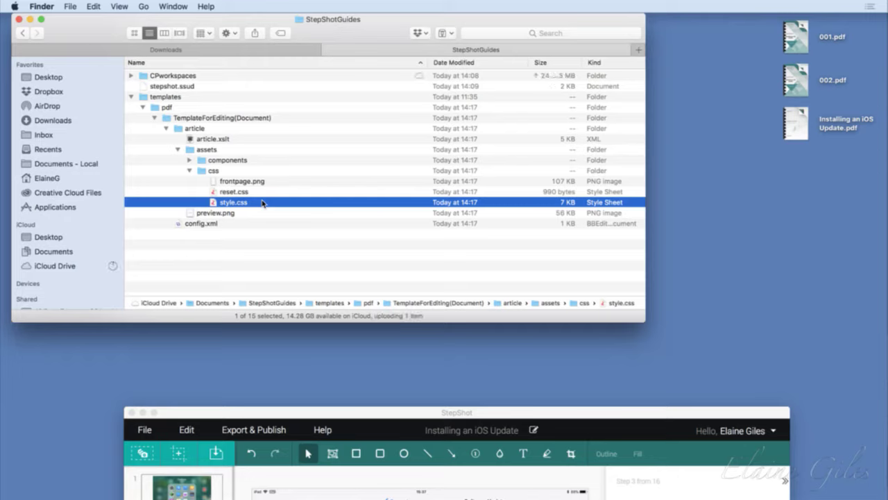
Open config.xml from the TemplateForEditing(Document) folder in BBEdit and read through its settings
click(245, 119)
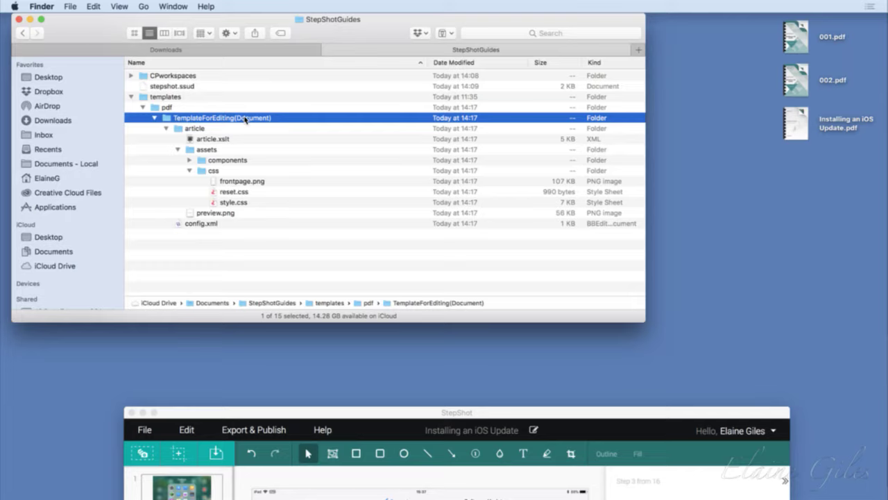
click(223, 224)
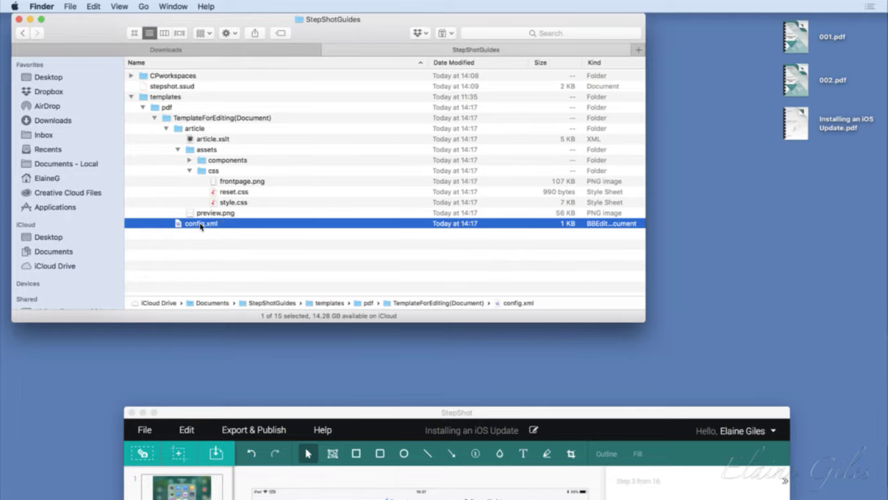
double_click(200, 224)
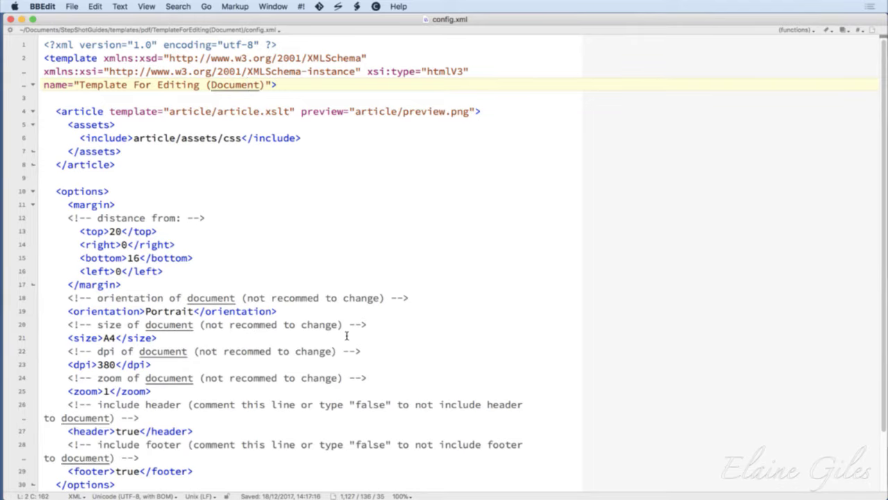
scroll(347, 336, down, 2)
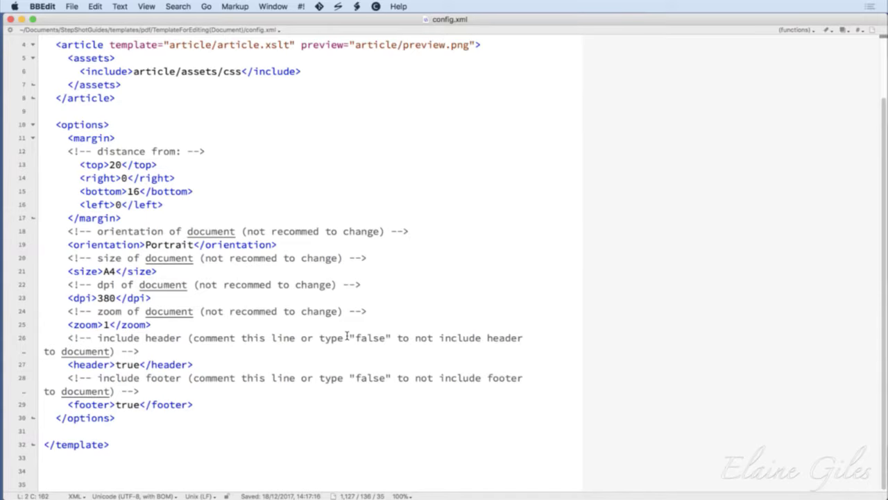
scroll(347, 336, up, 2)
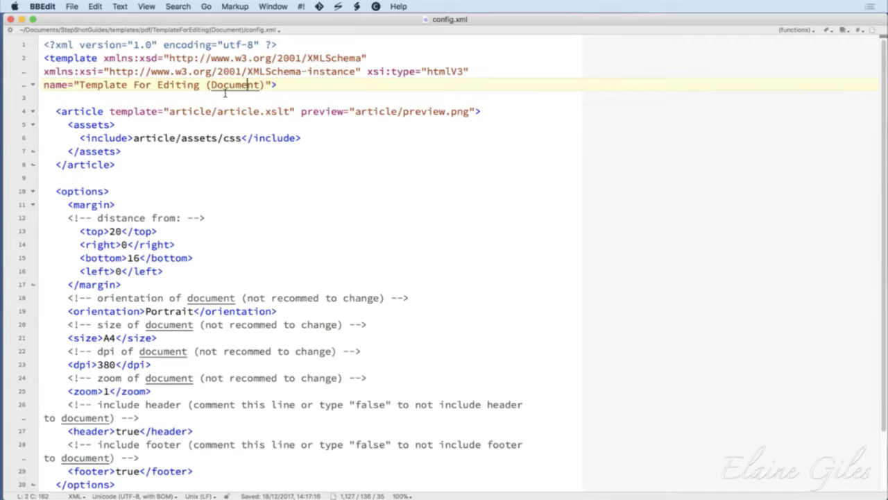
Replace the template's name attribute in config.xml with the author's first name in possessive form plus "Template", and save the file
click(265, 85)
drag(265, 88, 78, 88)
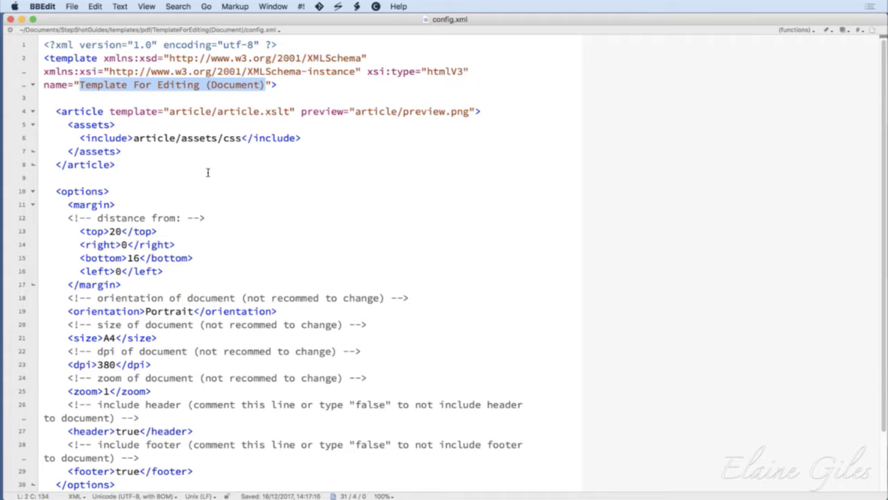
text(Elaine's )
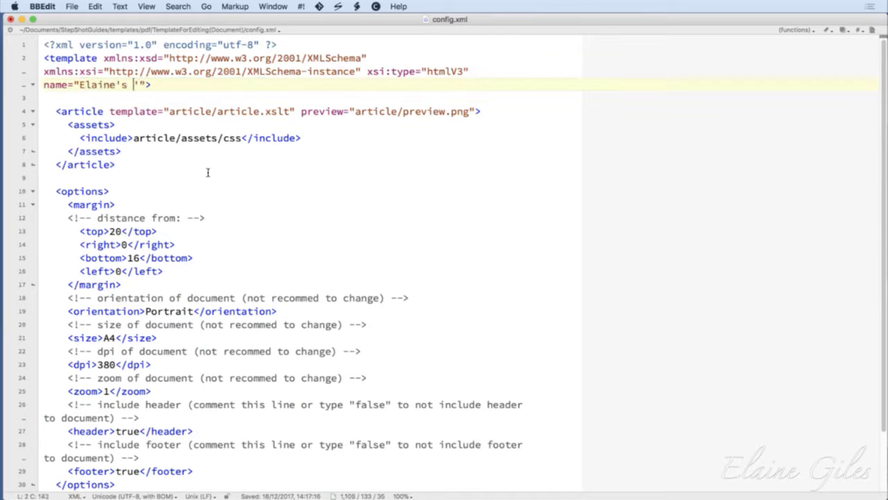
text(Template)
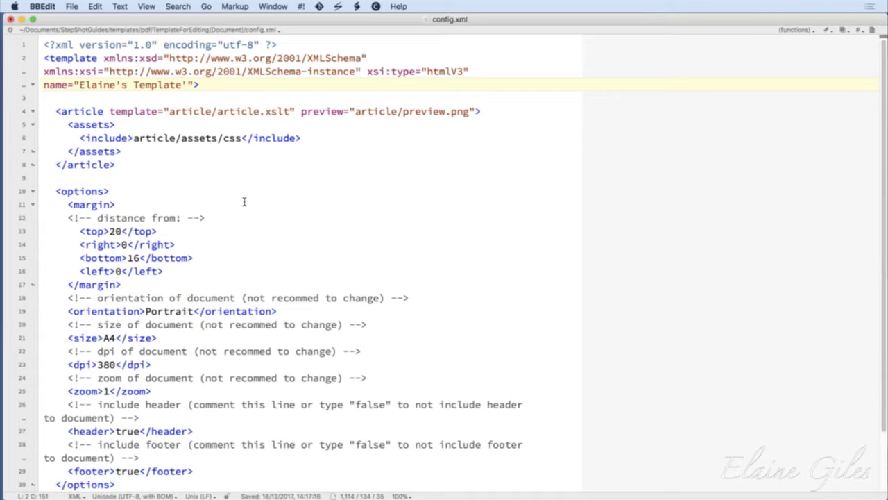
key(super+s)
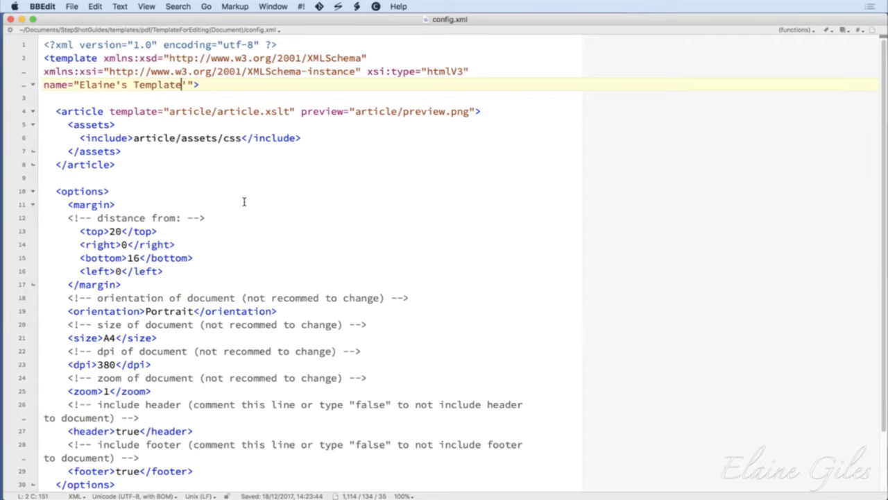
Switch to StepShot Guides and move its window up so the whole editor is in view
key(super+space)
text(ssg)
key(Return)
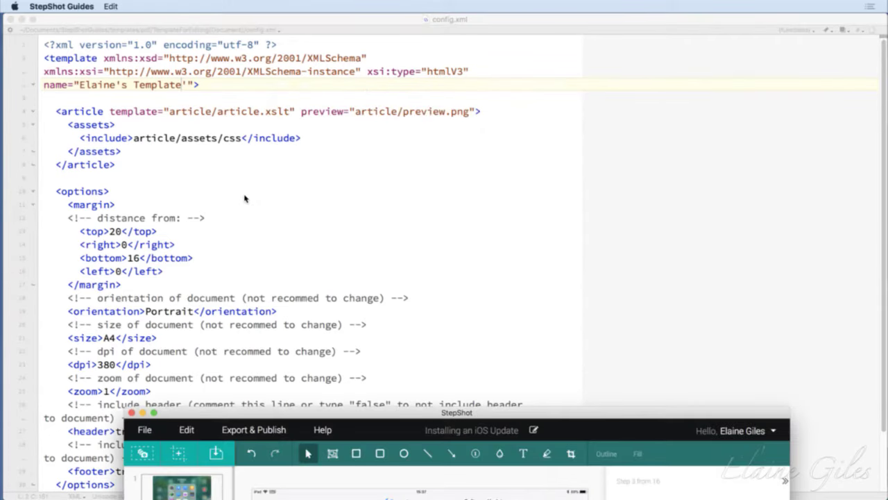
drag(607, 418, 585, 37)
Check the renamed template in the PDF export's template list, leave the export, and move the StepShot window down clear of config.xml
click(259, 59)
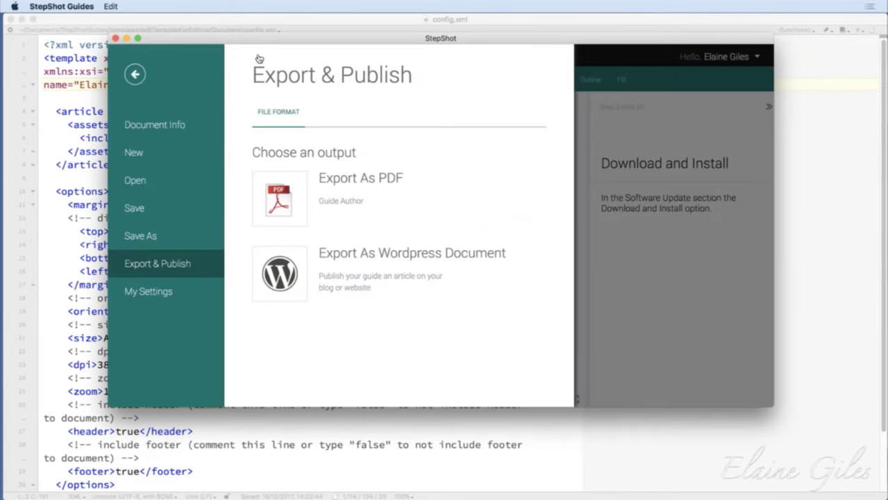
click(286, 199)
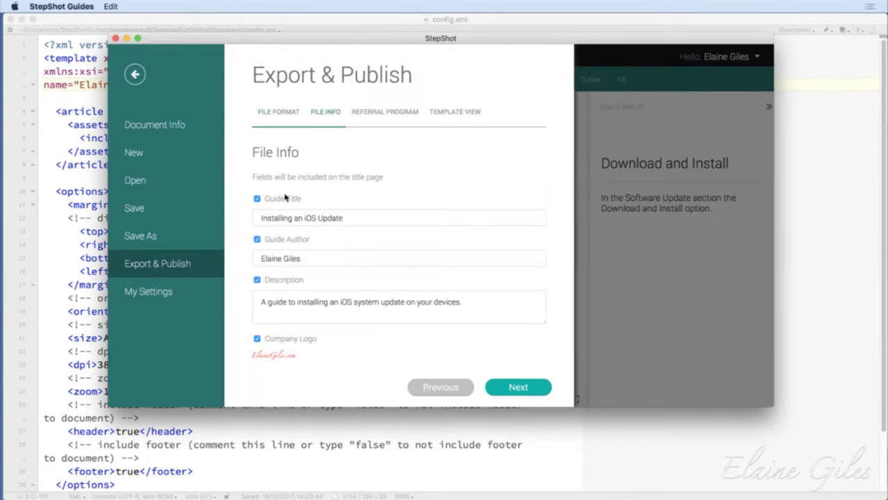
click(514, 386)
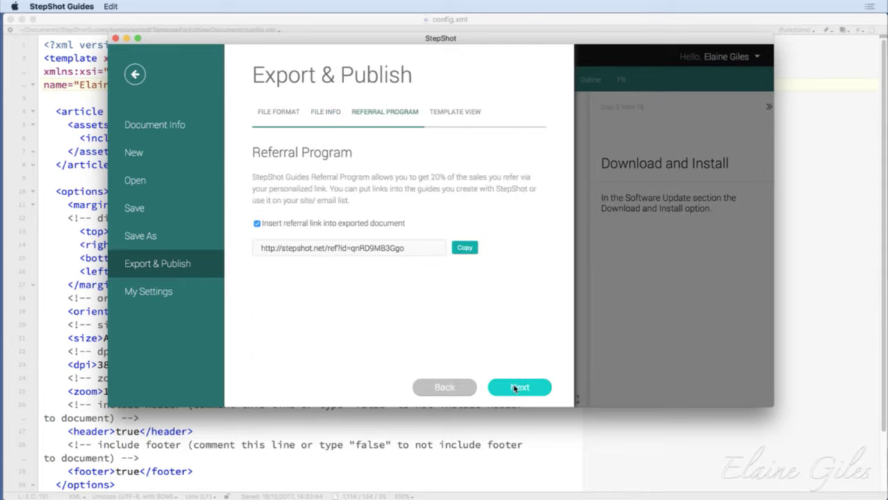
click(520, 388)
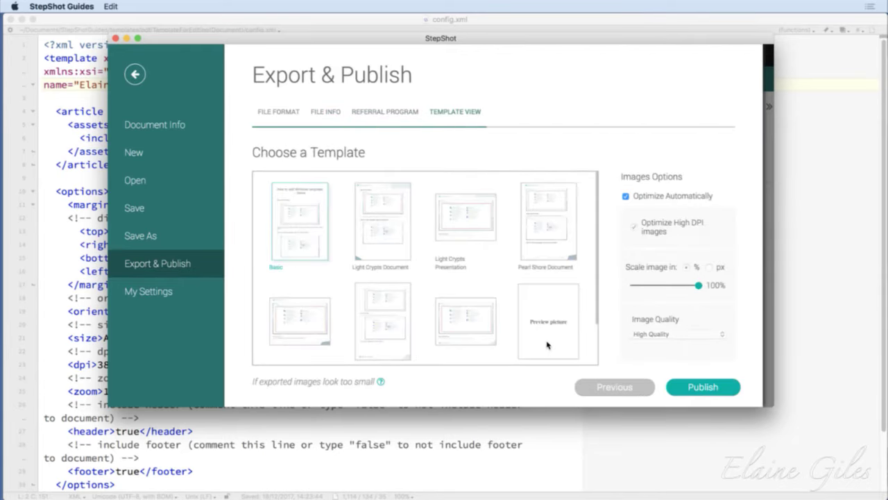
scroll(547, 345, down, 2)
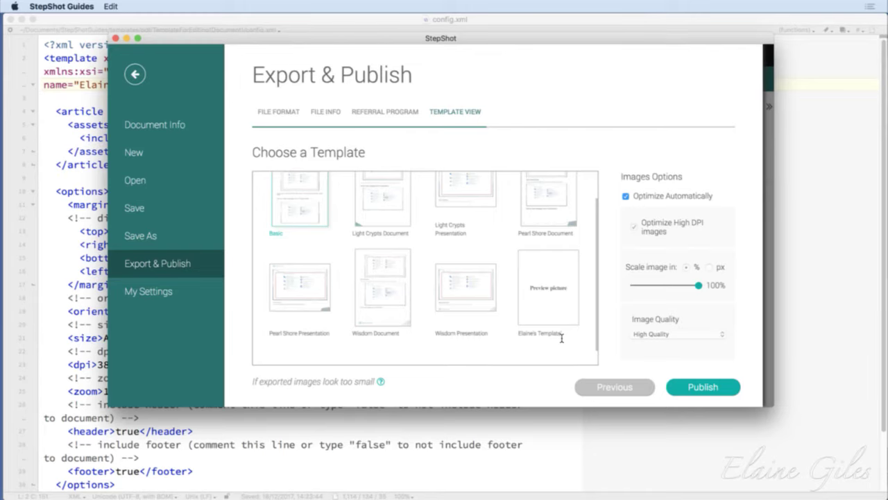
click(135, 74)
drag(513, 39, 513, 478)
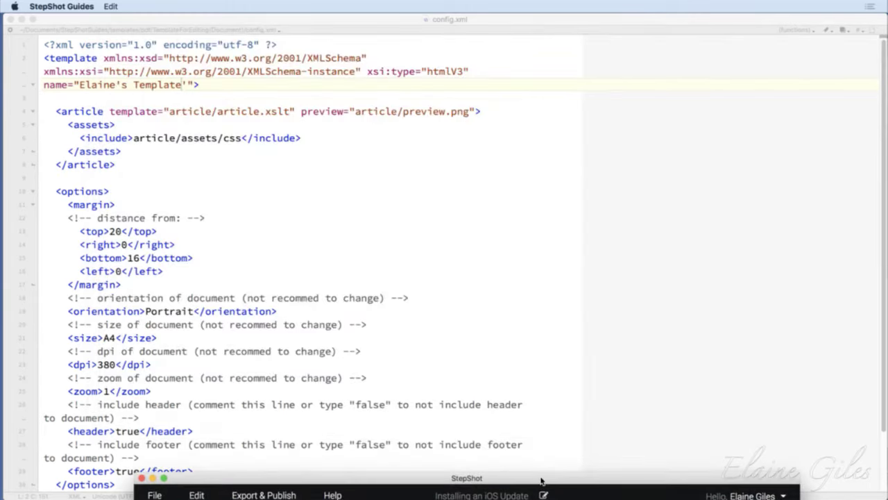
Remove the stray apostrophe after the template name in config.xml, then save and close the file
click(303, 21)
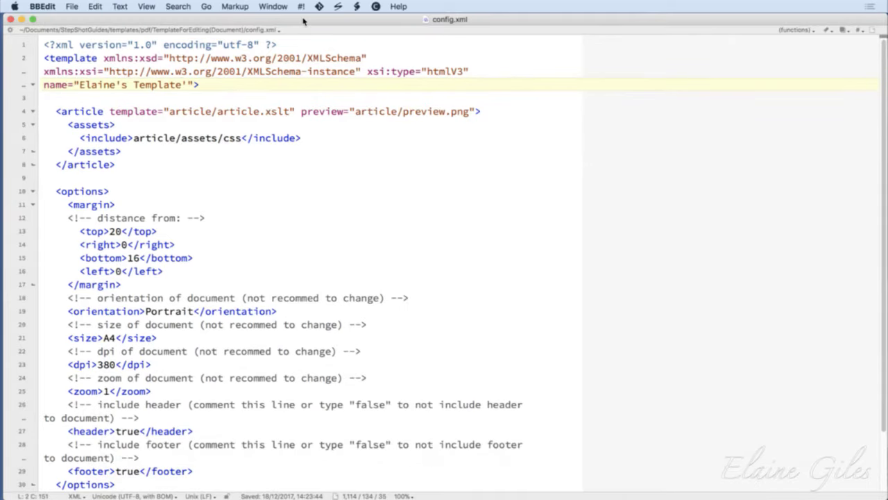
key(Delete)
key(super+s)
key(super+w)
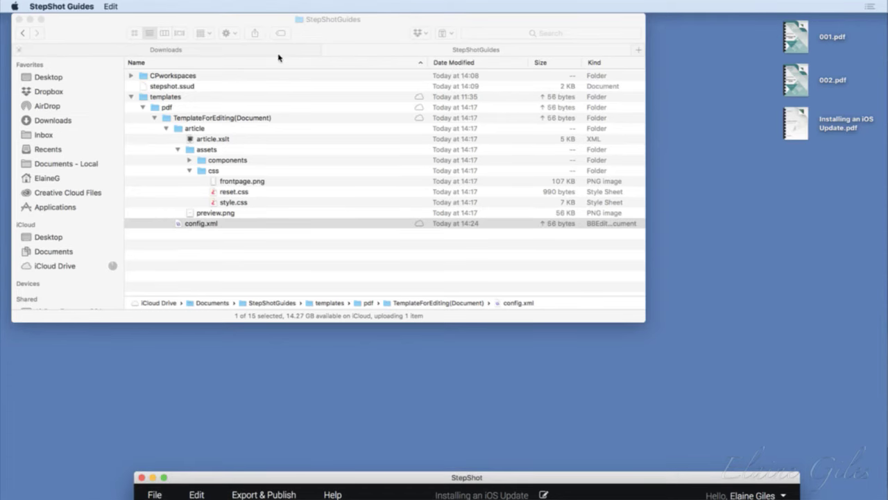
Rename the TemplateForEditing(Document) folder to the author's first name in possessive form plus "Template"
click(212, 120)
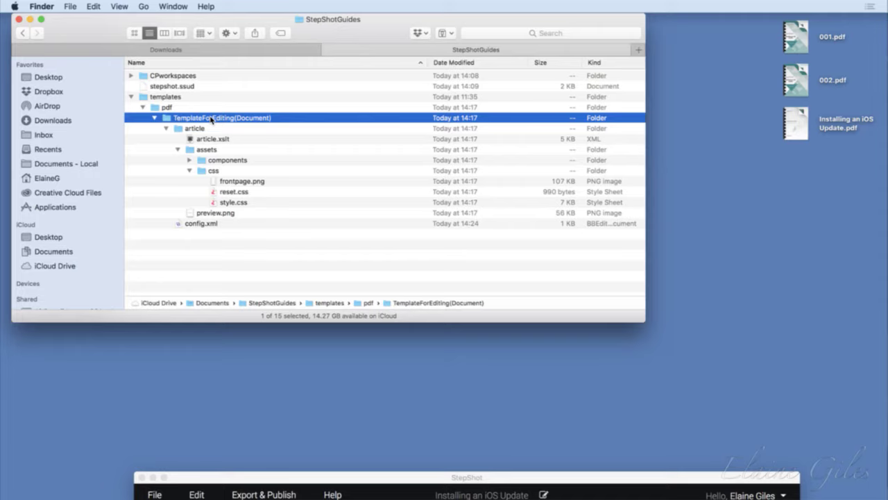
click(212, 119)
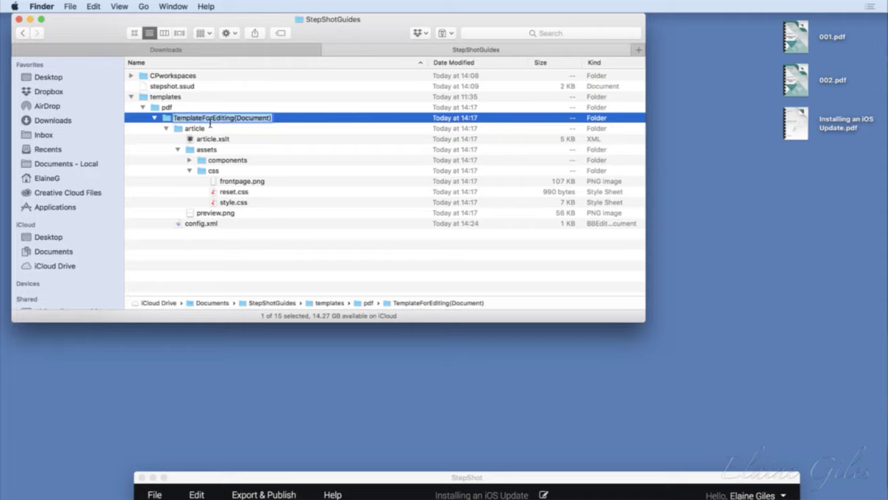
text(Elaine)
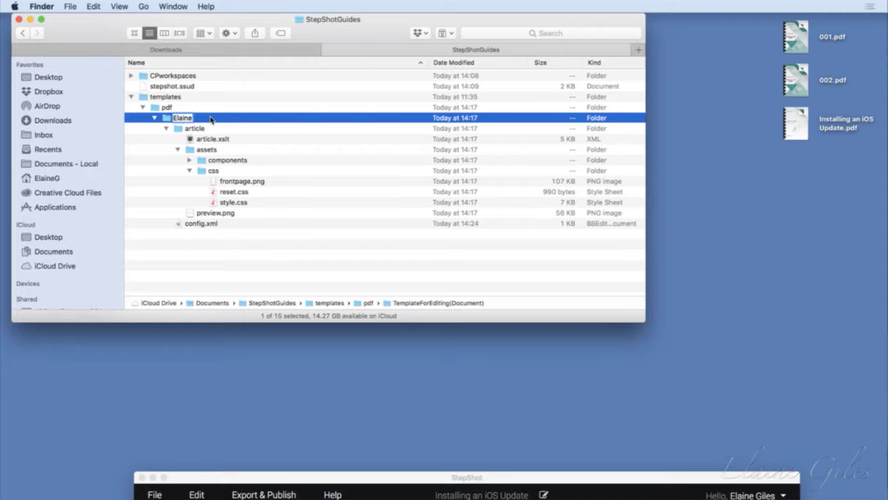
text('s Template)
key(Return)
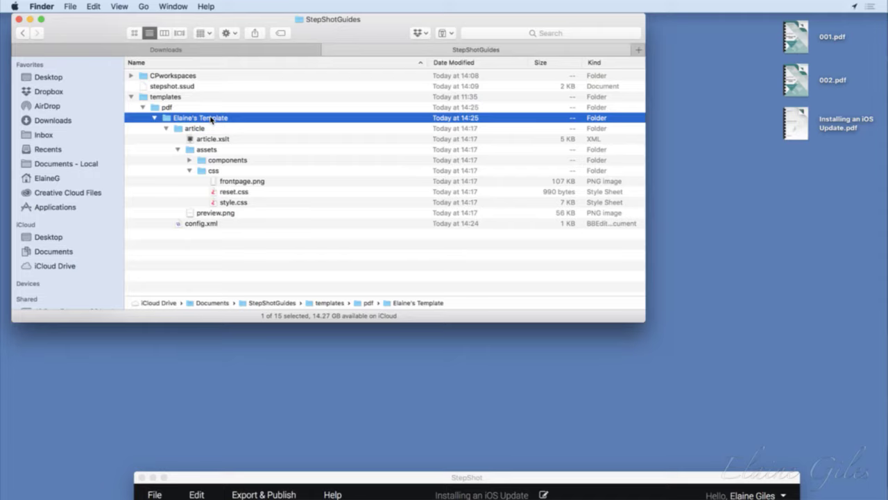
Preview the template's preview.png and frontpage.png images in Finder
click(216, 217)
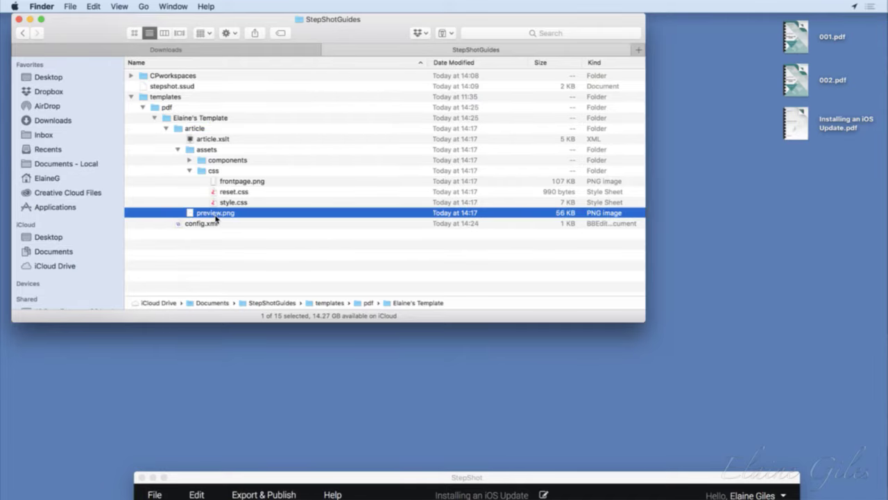
key(space)
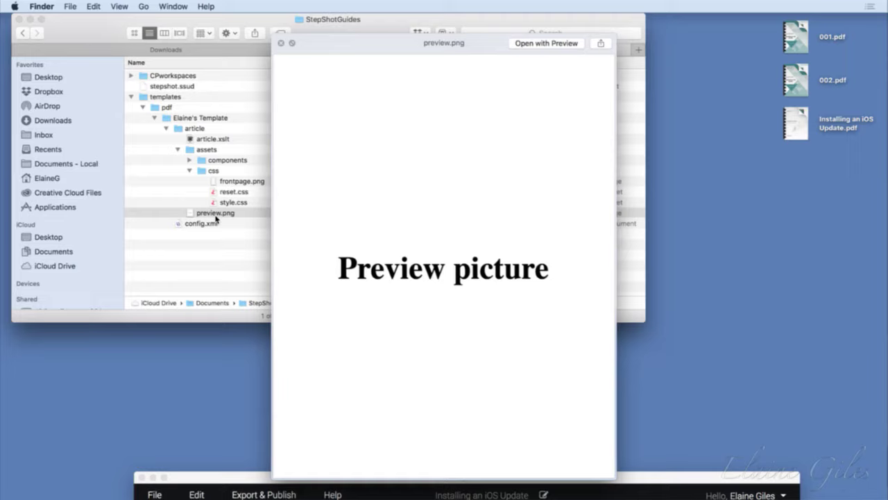
key(space)
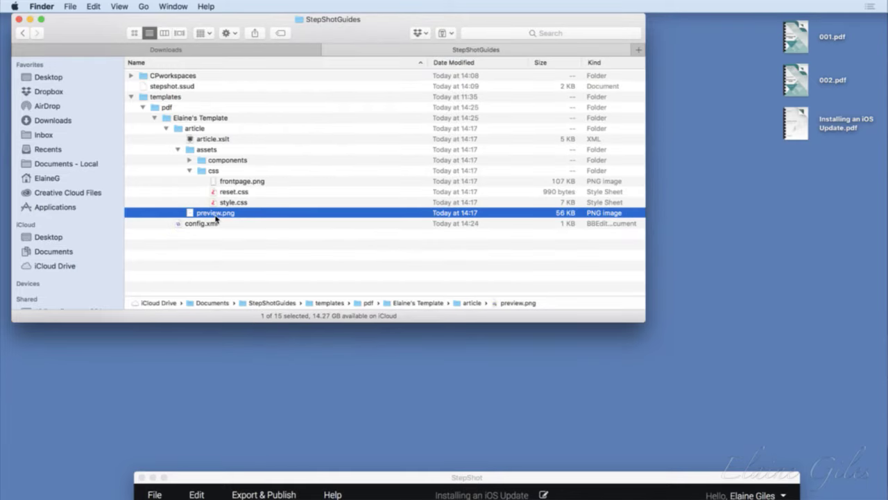
click(236, 182)
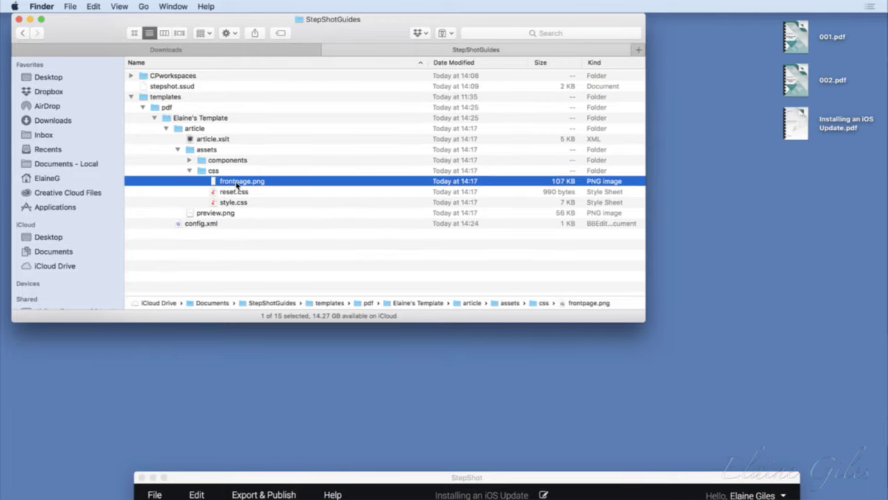
key(space)
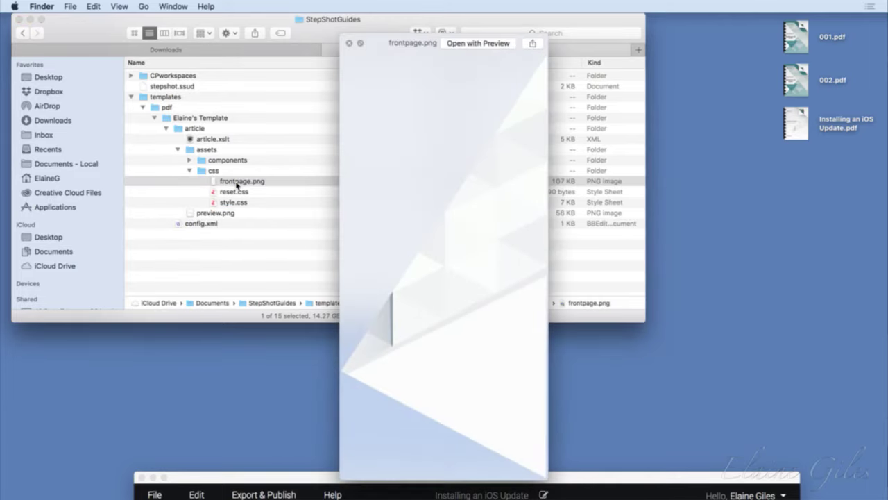
key(space)
Expand the components folder and preview its footer.png and header.png images
key(Up)
key(Up)
key(Right)
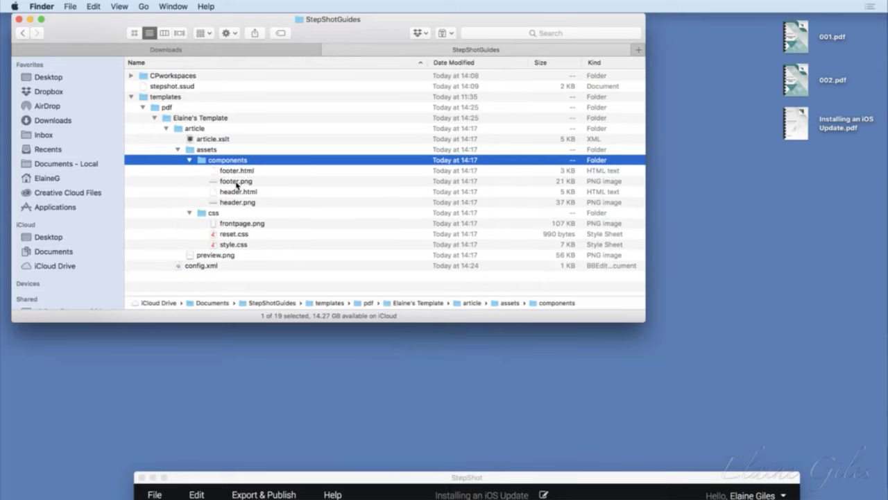
key(Down)
key(Down)
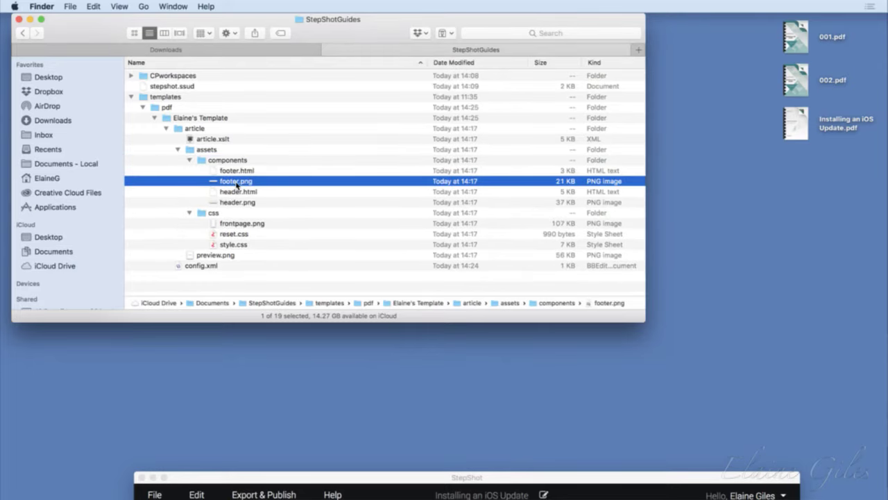
key(space)
key(Down)
key(Down)
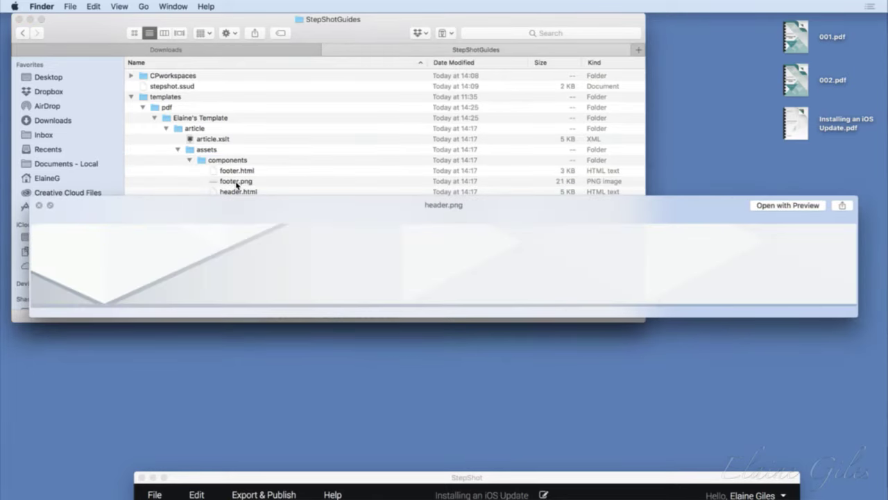
key(space)
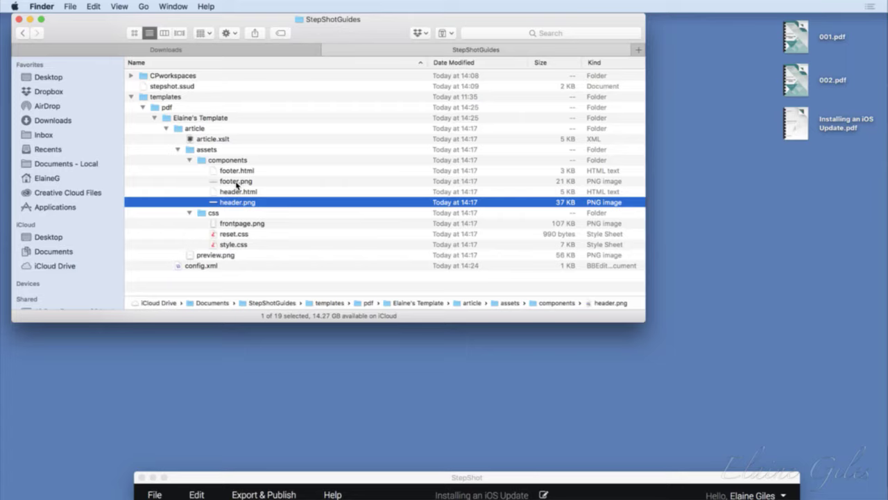
Switch to Affinity Designer and examine the preview, frontpage, header, footer and frontpage-full placeholders in StepShot Template Assets
key(alt+space)
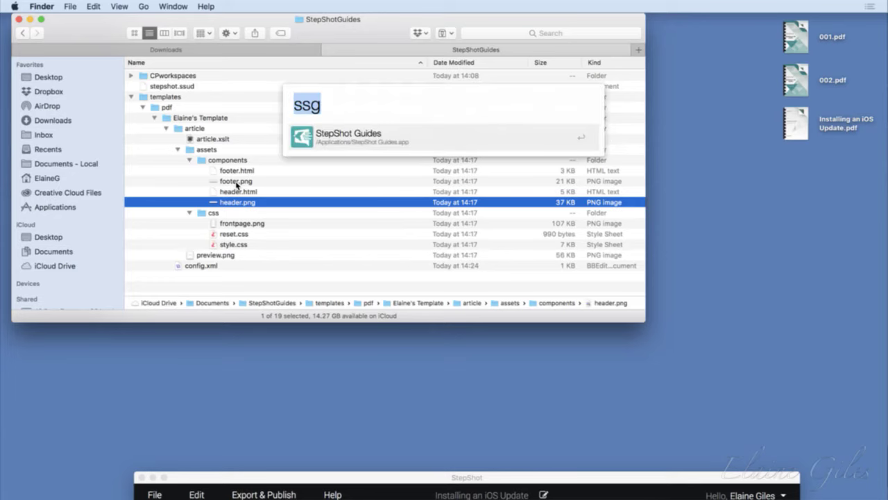
text(des)
key(Return)
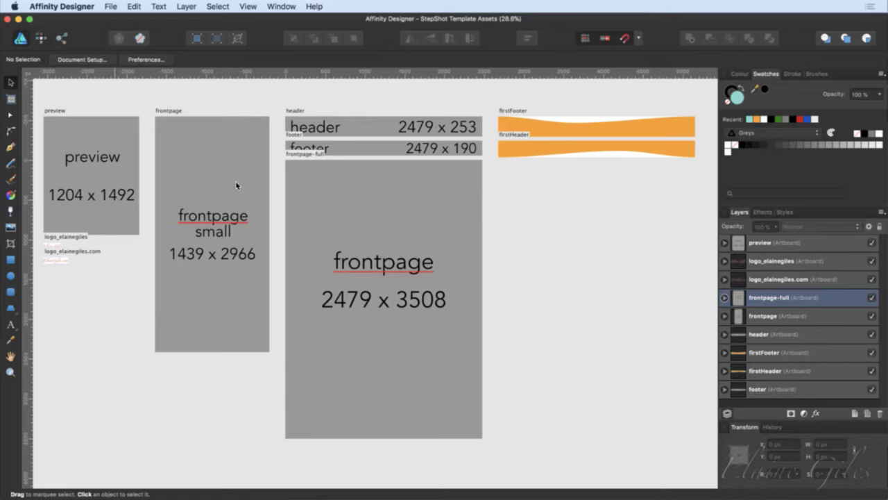
click(74, 148)
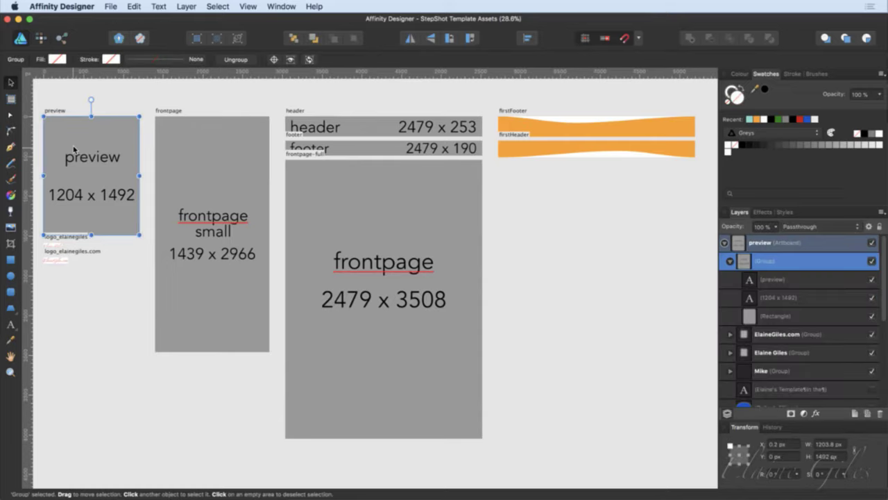
click(229, 165)
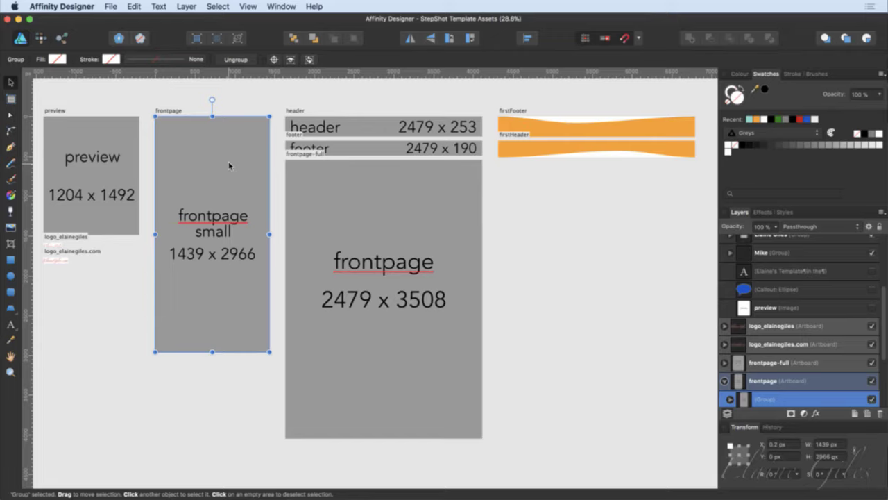
click(397, 128)
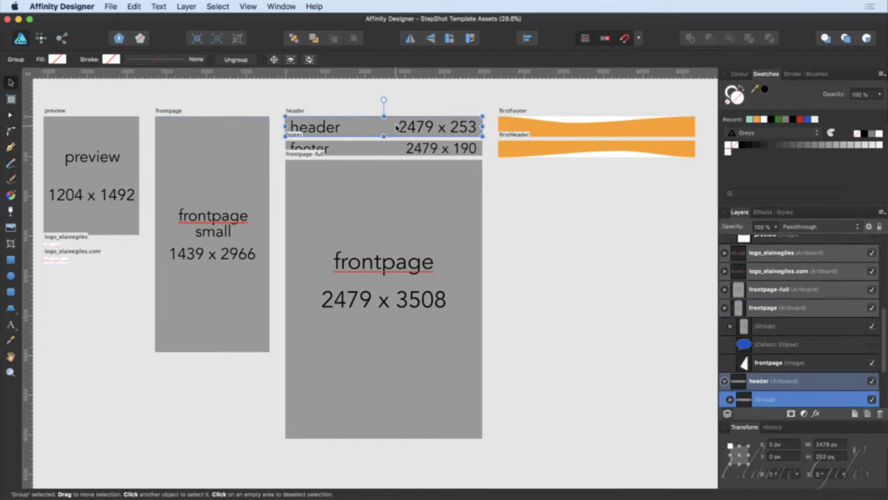
click(389, 148)
click(395, 214)
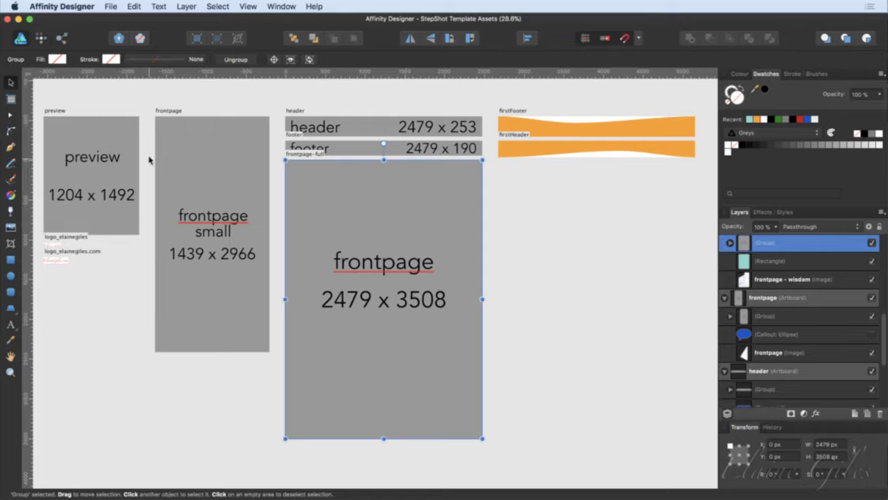
Hide the two placeholder text layers and the grey rectangle in the preview artboard's group
click(122, 137)
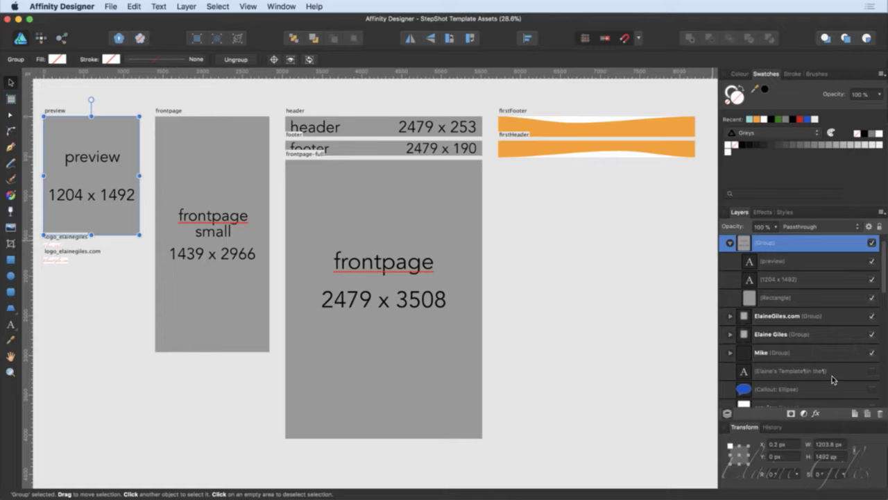
click(872, 298)
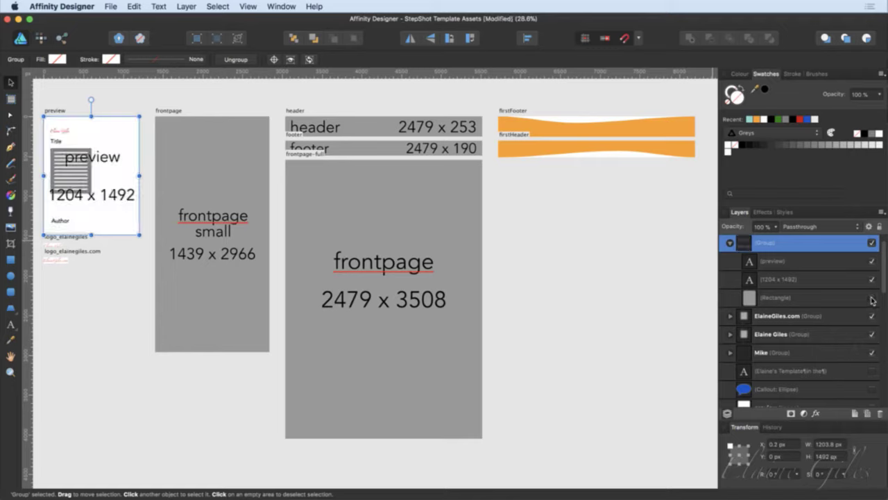
click(873, 298)
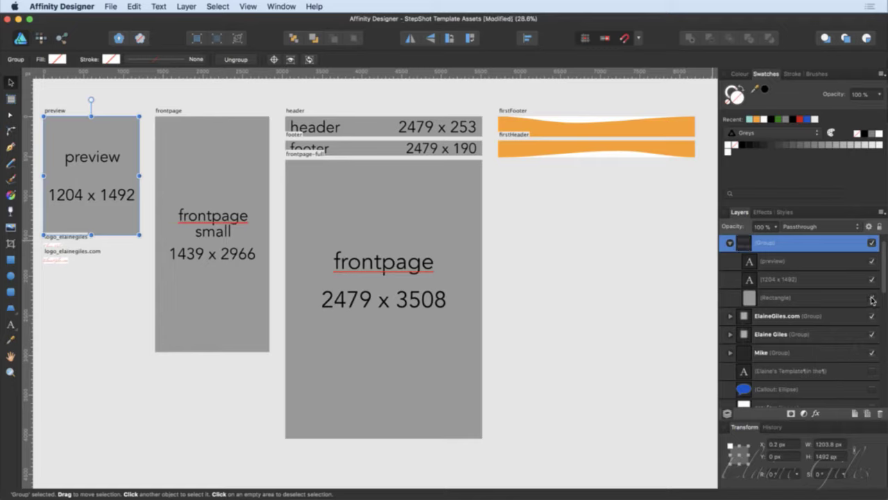
scroll(839, 298, up, 1)
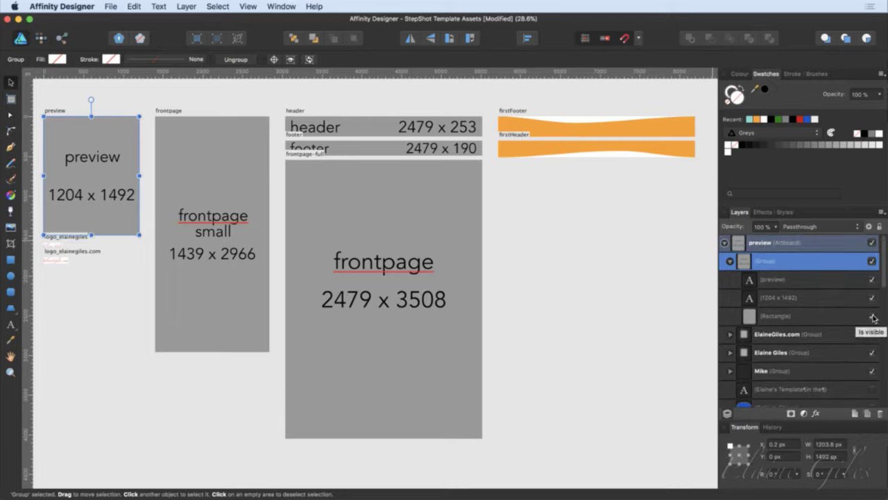
click(873, 279)
click(872, 298)
click(872, 315)
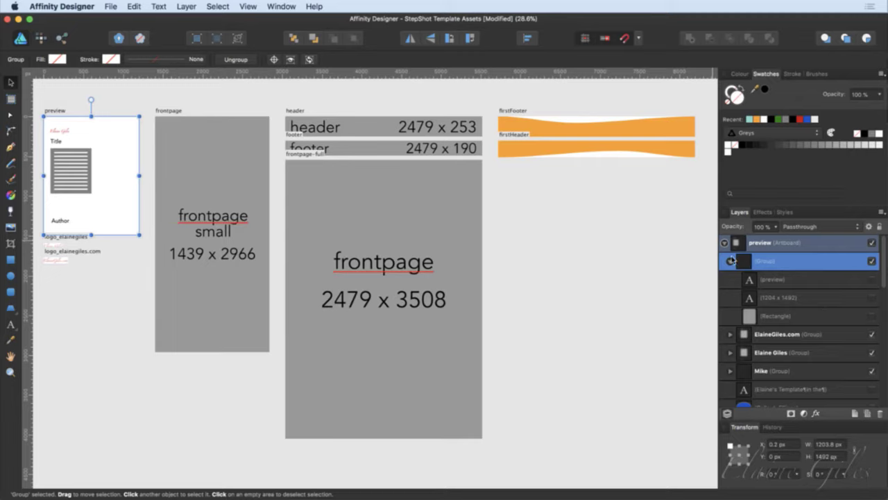
Export the preview artboard's slice to the Desktop as preview.png, return to the drawing workspace and minimise the document window
click(725, 242)
click(805, 244)
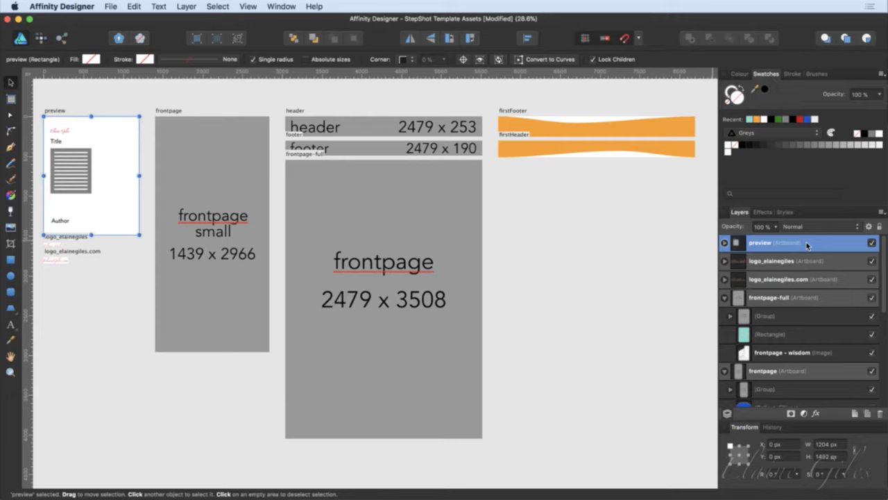
key(super+3)
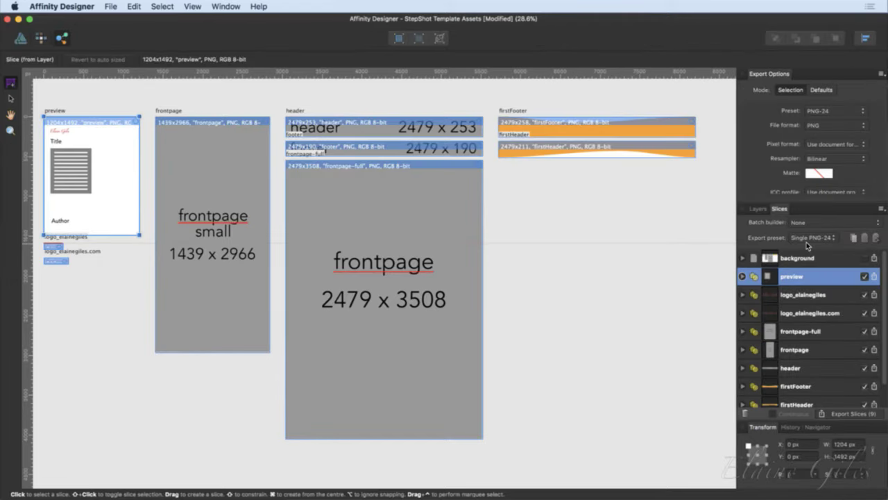
click(874, 276)
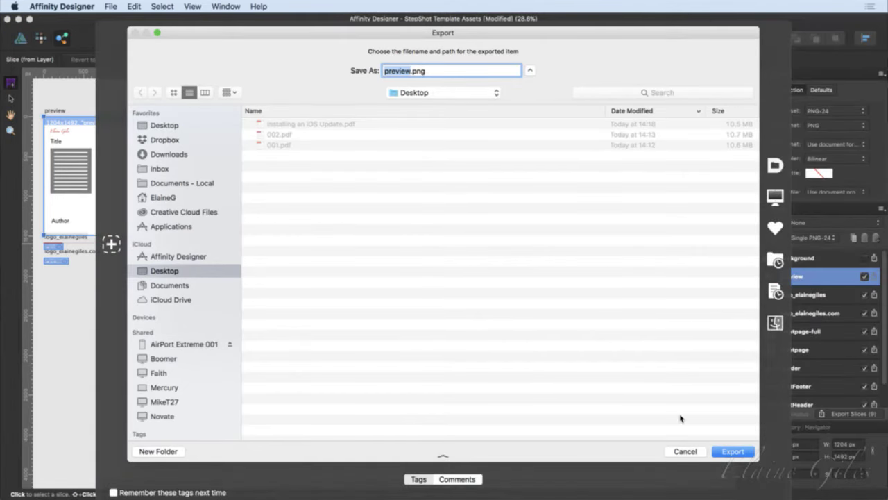
click(736, 451)
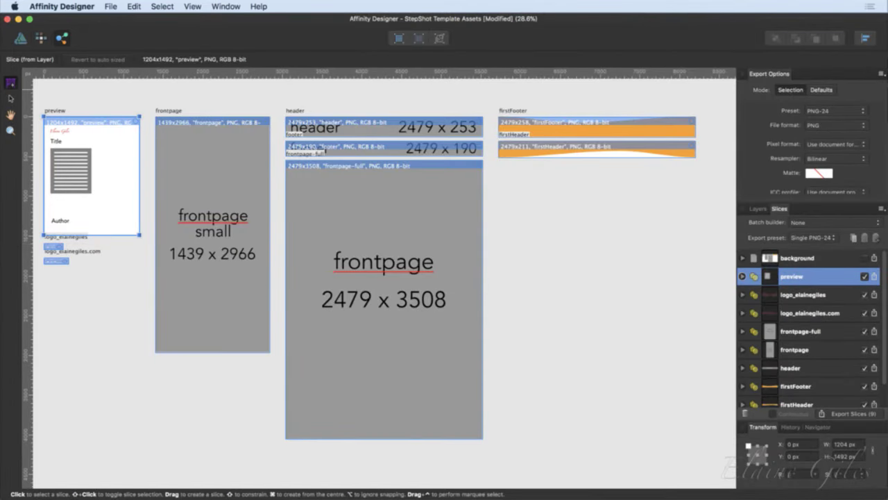
click(20, 37)
drag(64, 18, 18, 19)
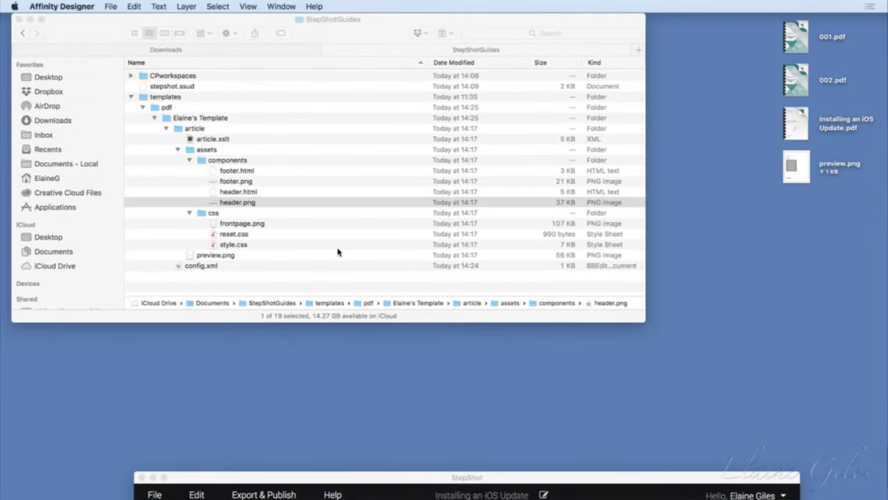
Check the exported preview.png on the desktop with a quick preview
click(797, 168)
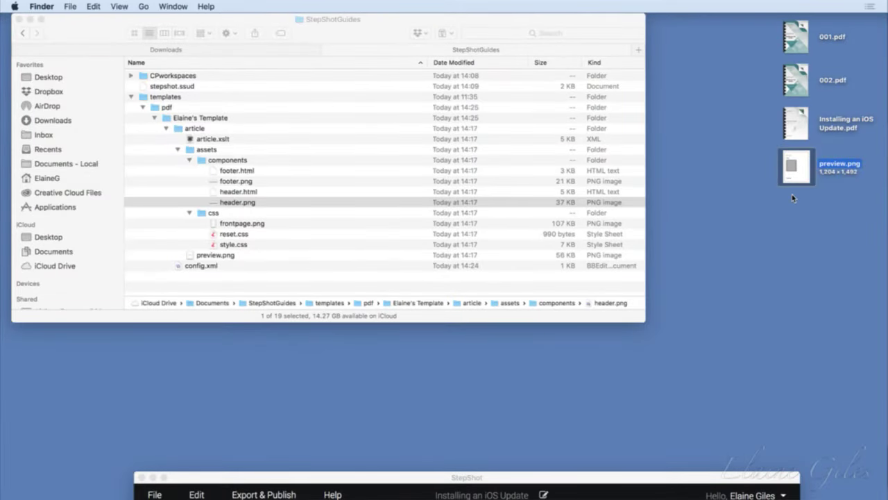
key(space)
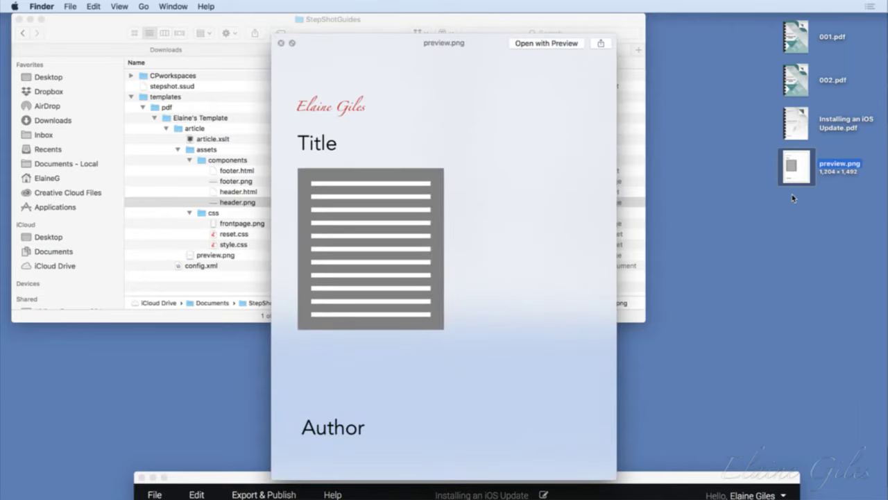
key(space)
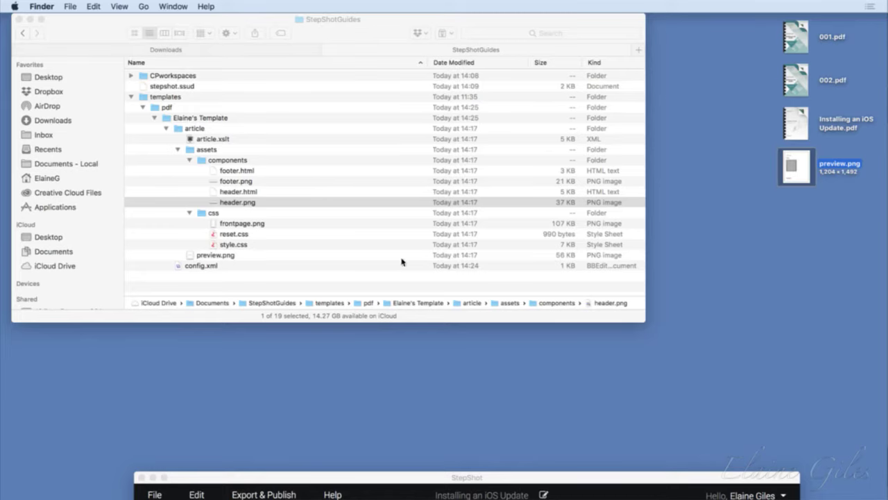
Replace preview.png in the custom template's article folder with the newer preview.png from the desktop
click(225, 259)
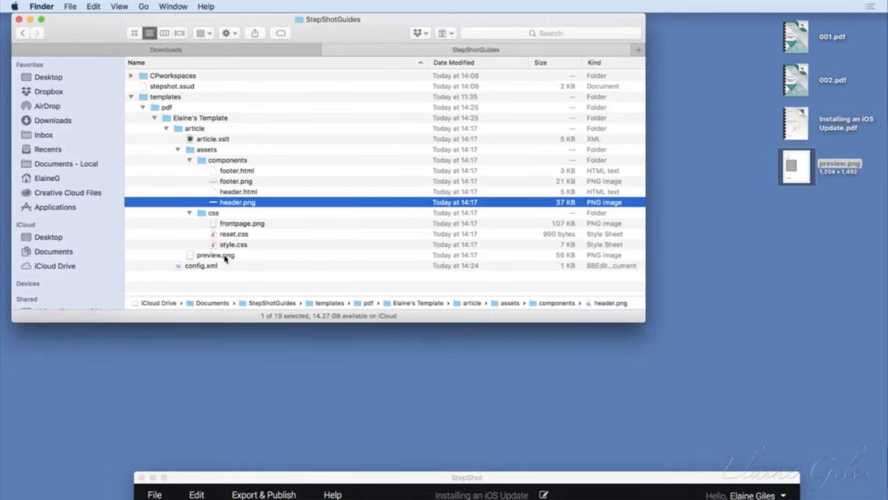
click(224, 257)
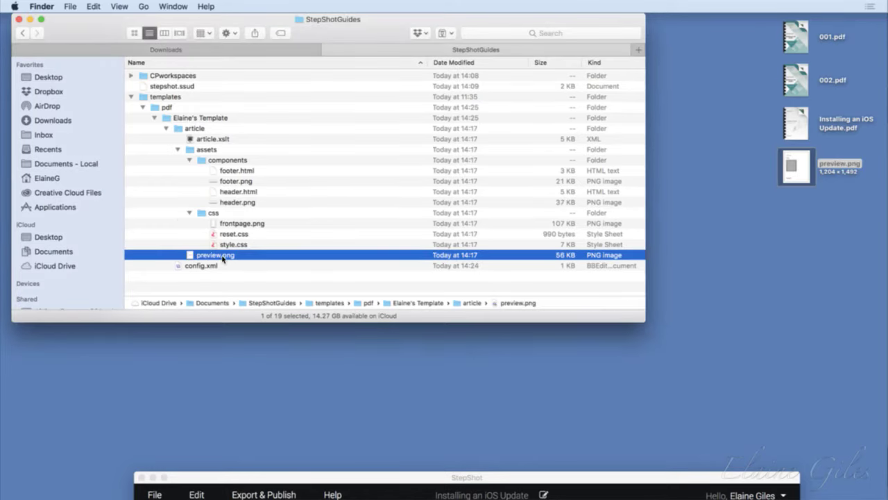
click(166, 130)
click(166, 129)
click(172, 129)
click(178, 149)
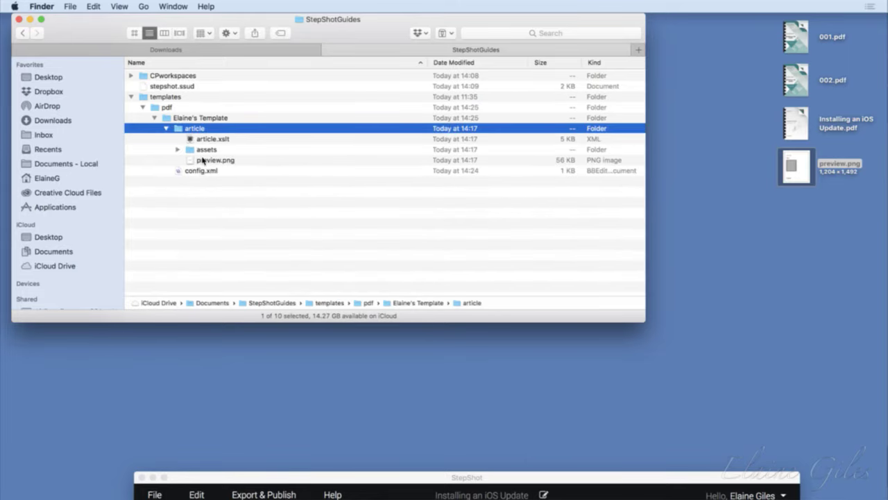
click(208, 161)
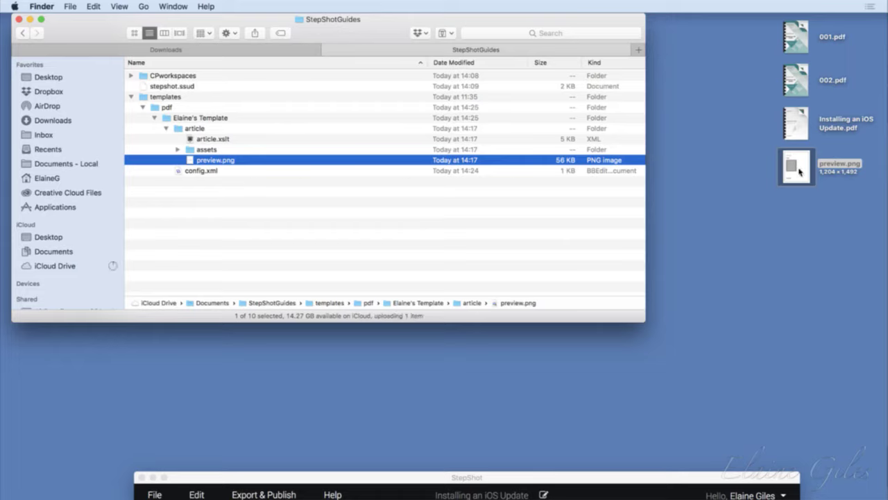
drag(798, 168, 200, 133)
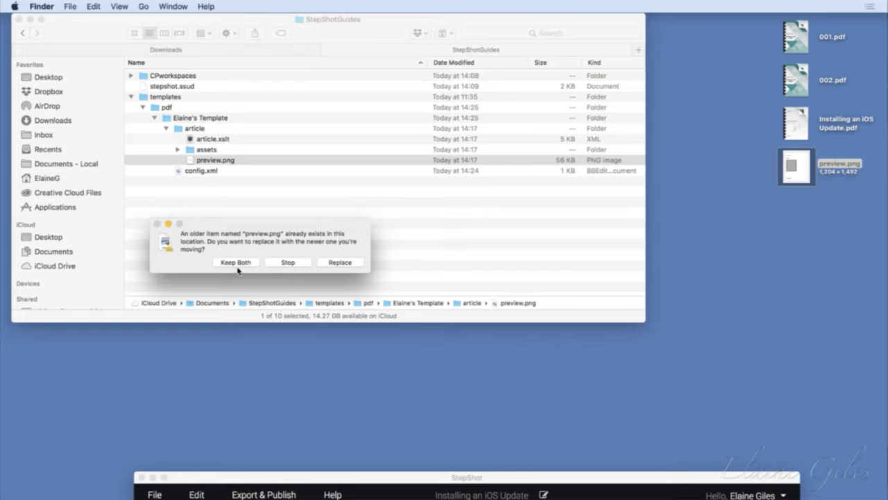
click(349, 267)
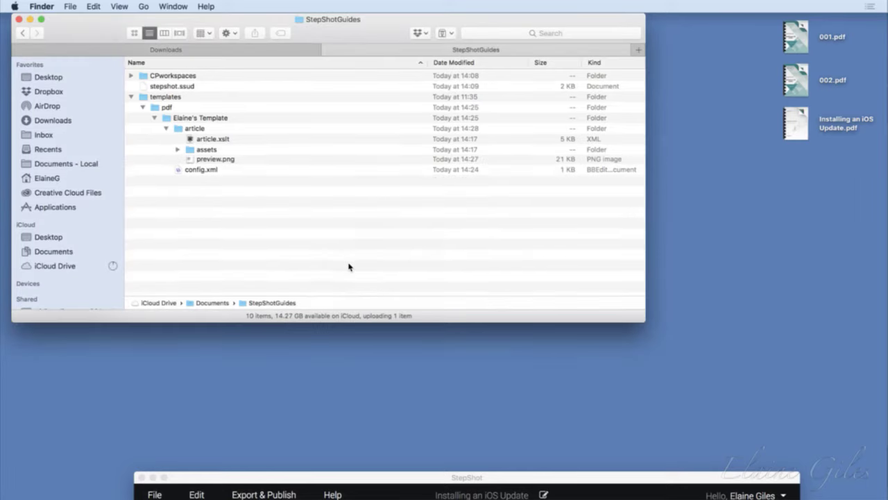
Check the replaced preview.png in the article folder with a quick preview
click(210, 161)
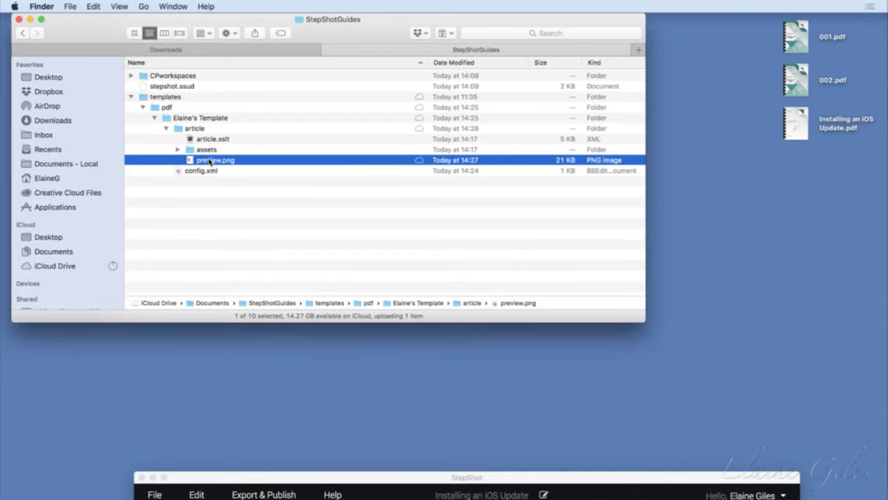
key(space)
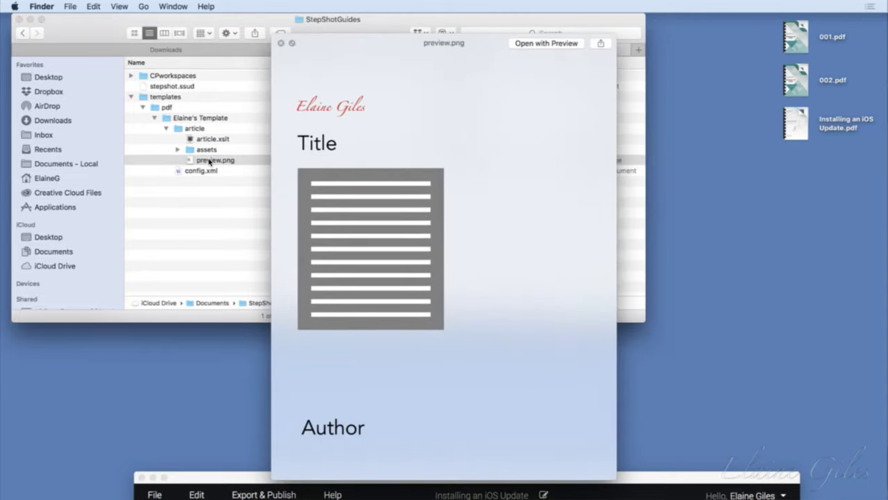
key(space)
Switch to StepShot, examine the custom template's thumbnail and name among the PDF export templates, and return to the guide without publishing
drag(514, 481, 485, 71)
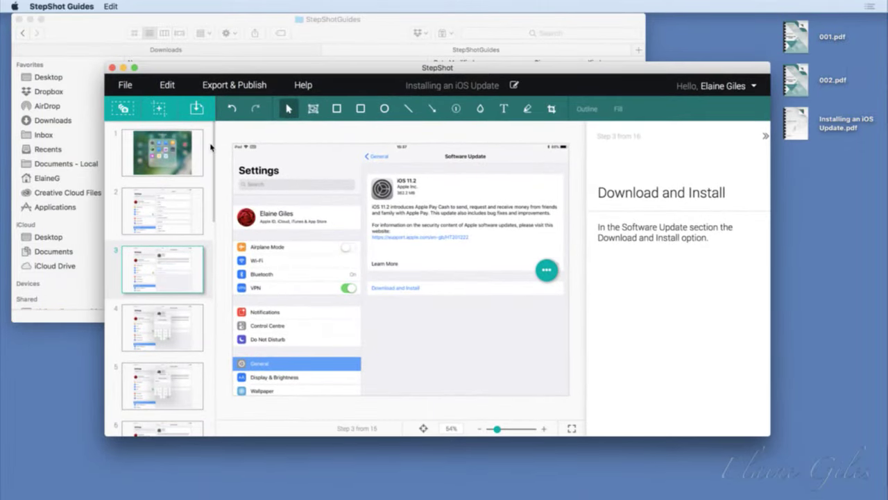
click(233, 87)
click(266, 220)
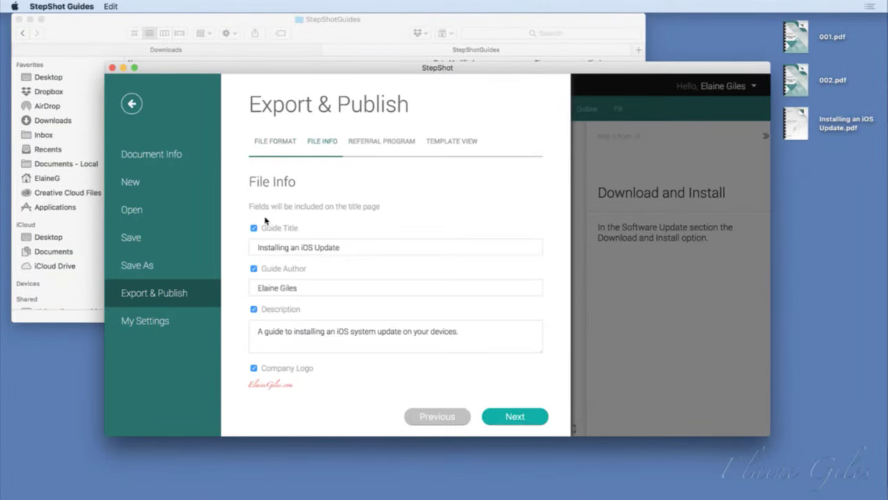
click(527, 417)
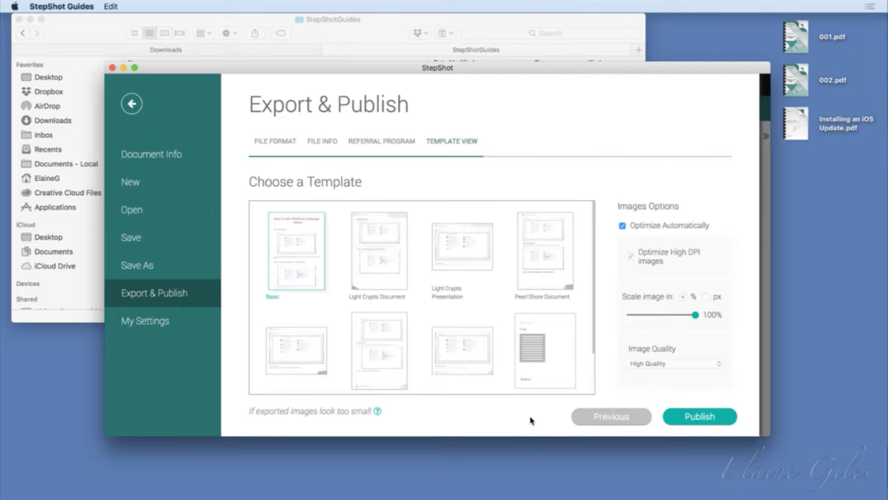
click(537, 347)
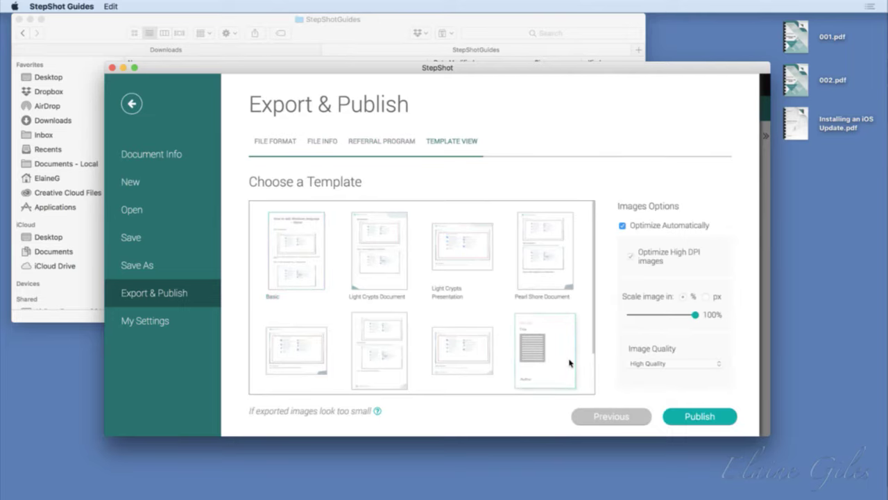
scroll(571, 365, down, 2)
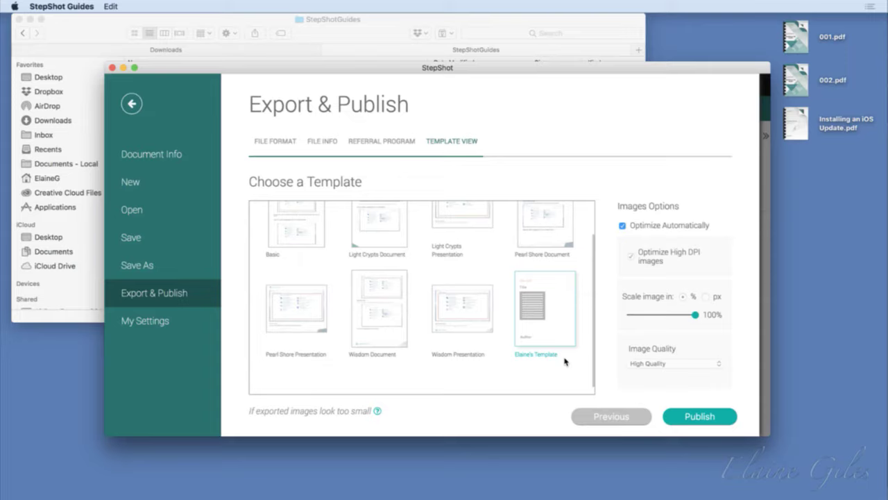
scroll(565, 361, up, 1)
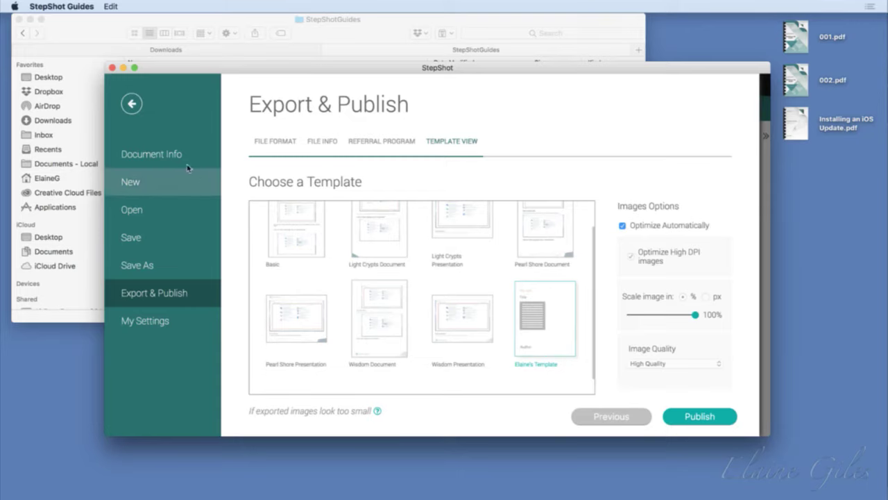
click(142, 105)
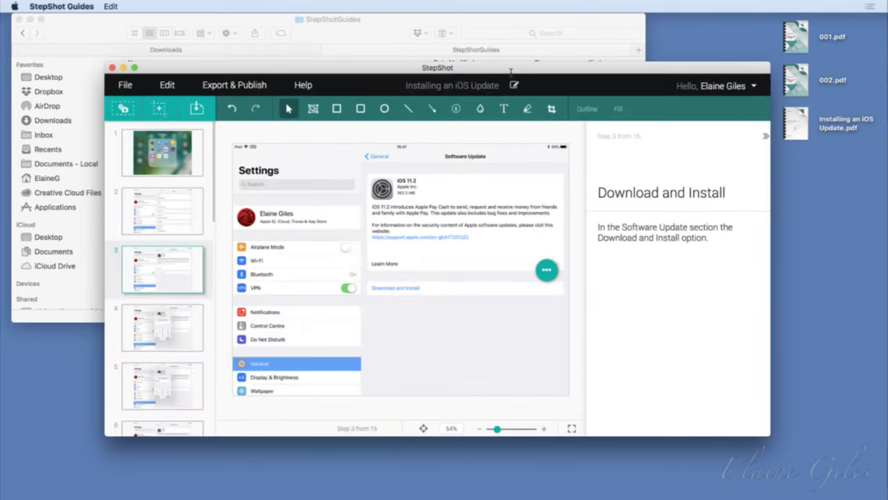
drag(511, 69, 534, 468)
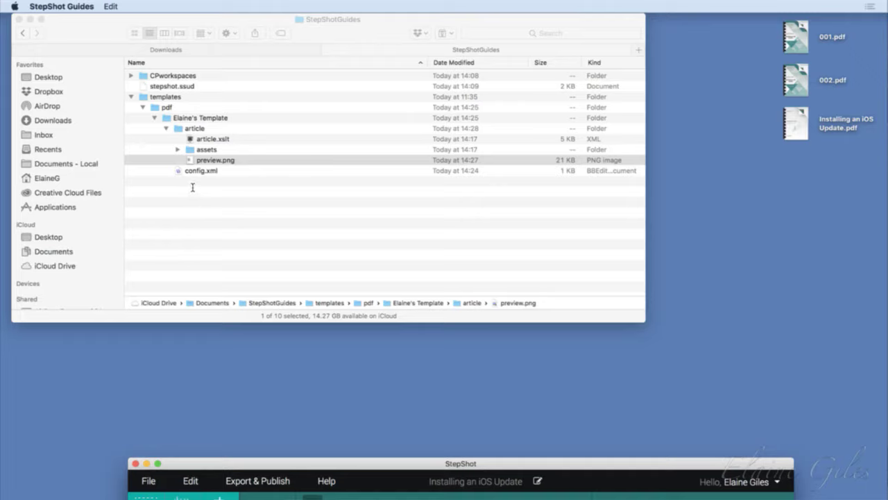
Open style.css from the template's assets/css folder and examine the header rule's frontpage background image setting
click(178, 150)
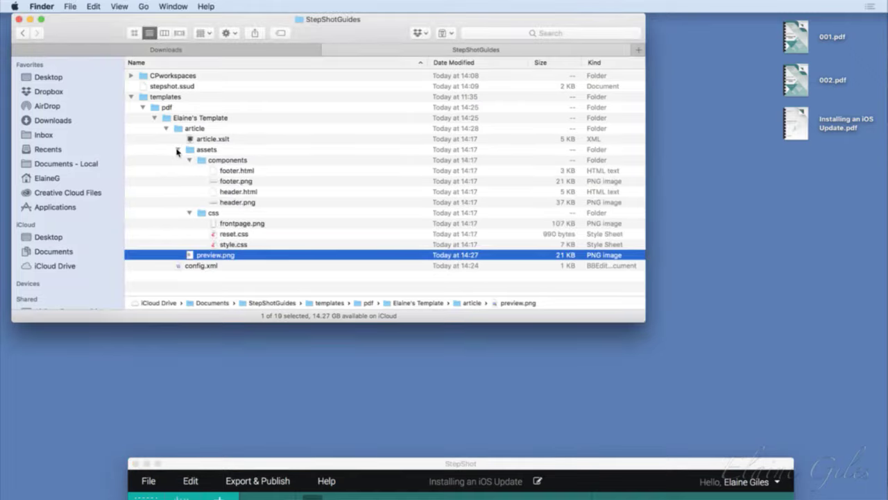
click(245, 246)
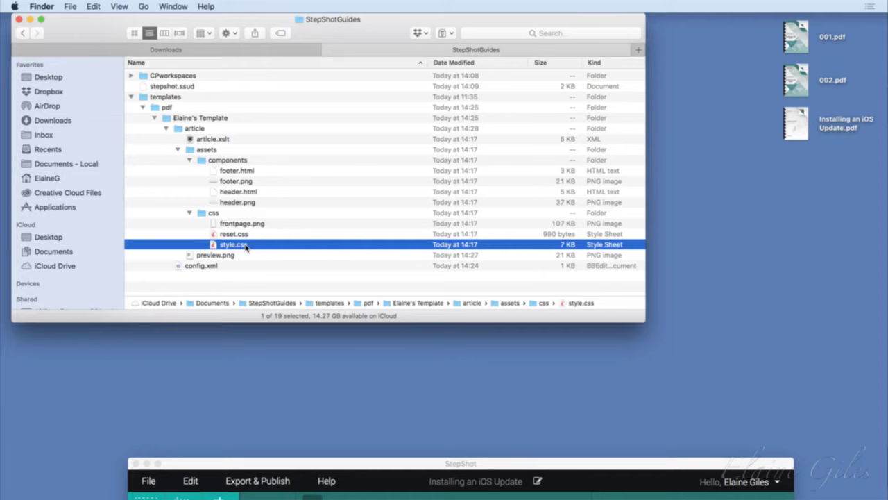
double_click(245, 246)
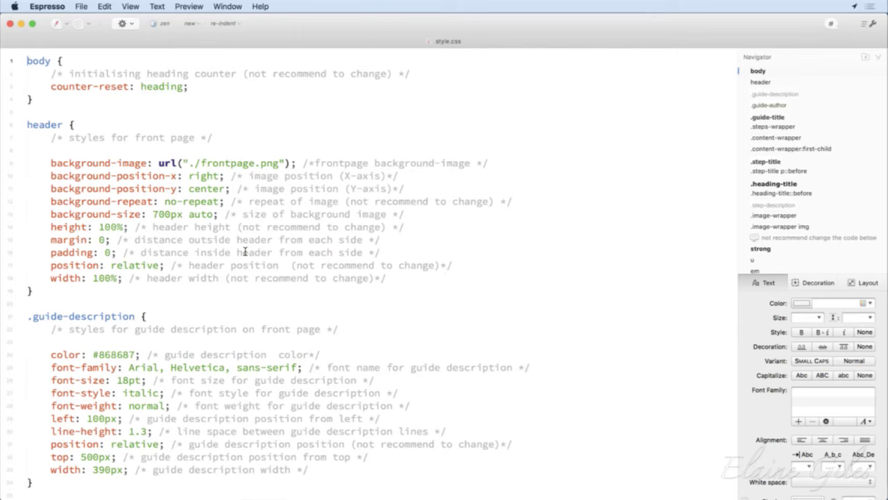
click(477, 165)
drag(477, 165, 302, 163)
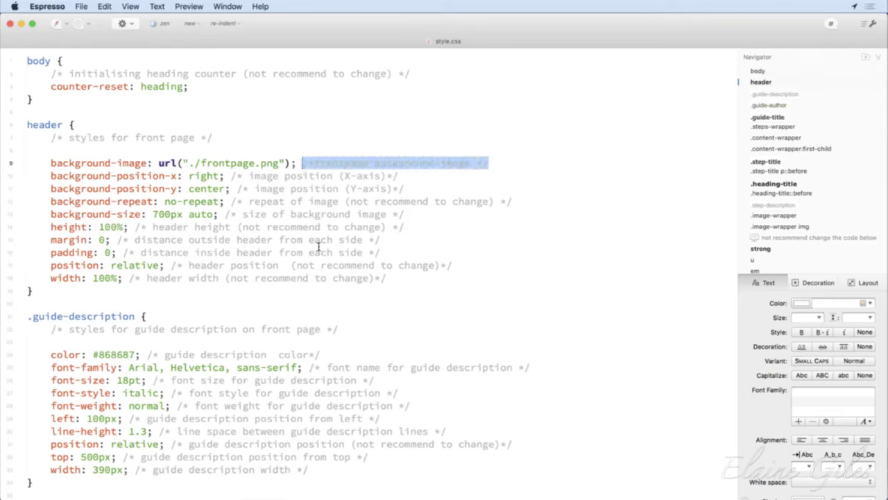
click(370, 277)
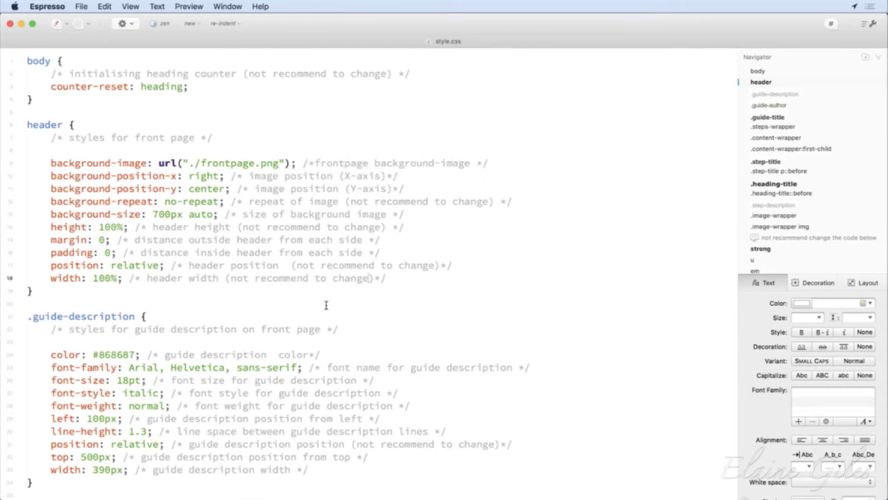
Examine the .guide-description, .guide-author and .guide-title rules that style the front page text in style.css
scroll(324, 306, down, 5)
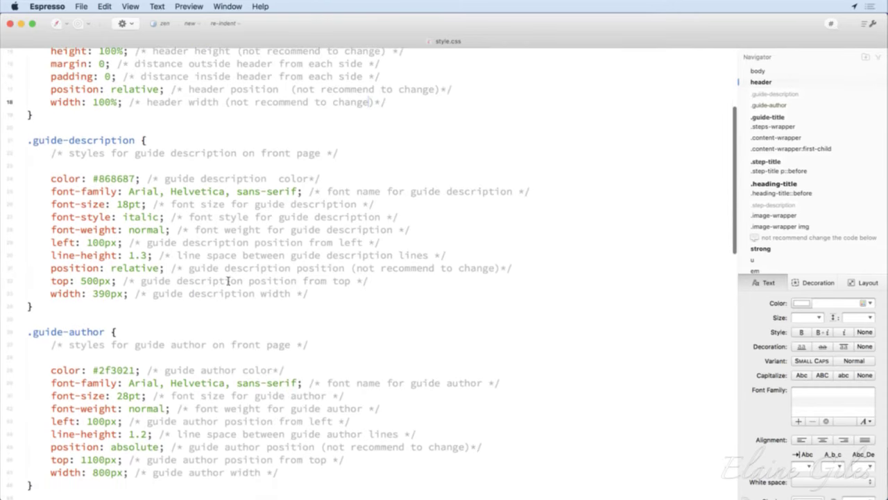
drag(28, 142, 136, 148)
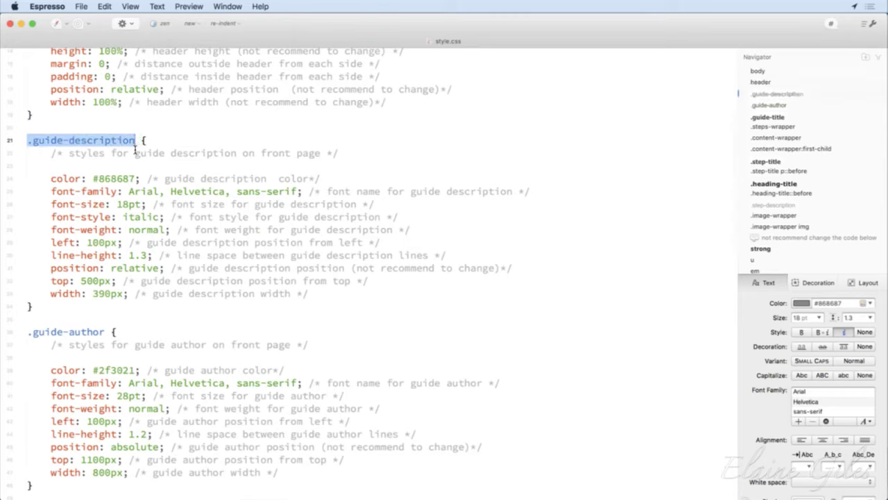
click(106, 336)
drag(106, 336, 27, 333)
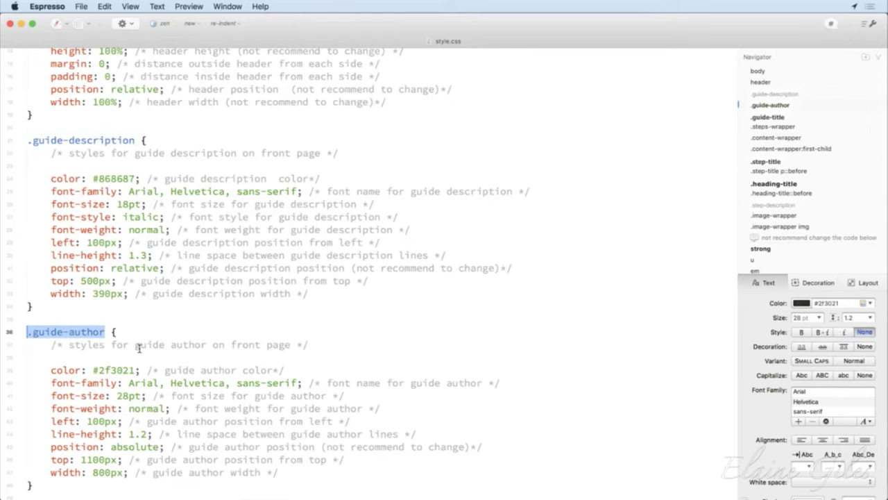
scroll(140, 349, down, 3)
scroll(139, 349, down, 2)
drag(98, 378, 28, 379)
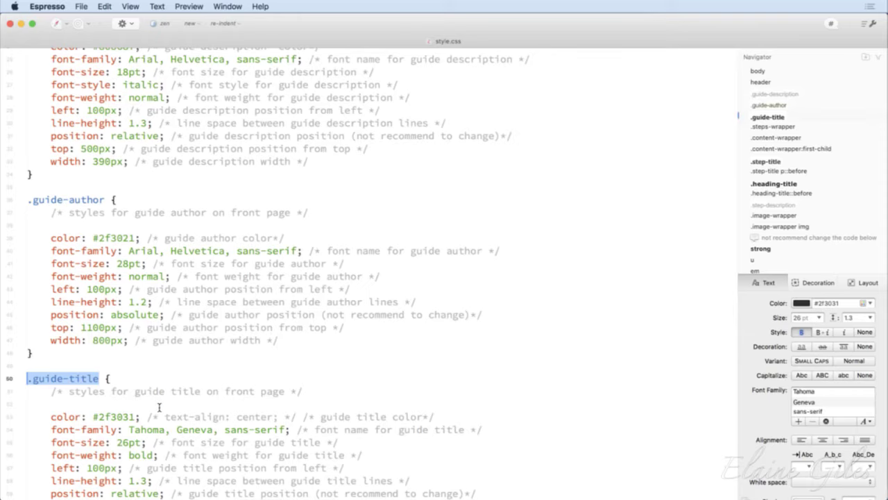
scroll(159, 402, down, 3)
scroll(160, 404, down, 3)
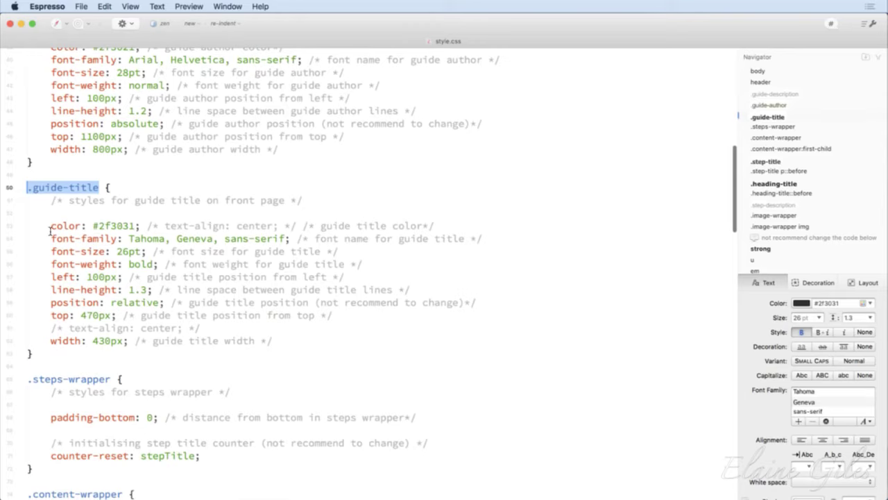
drag(50, 227, 275, 341)
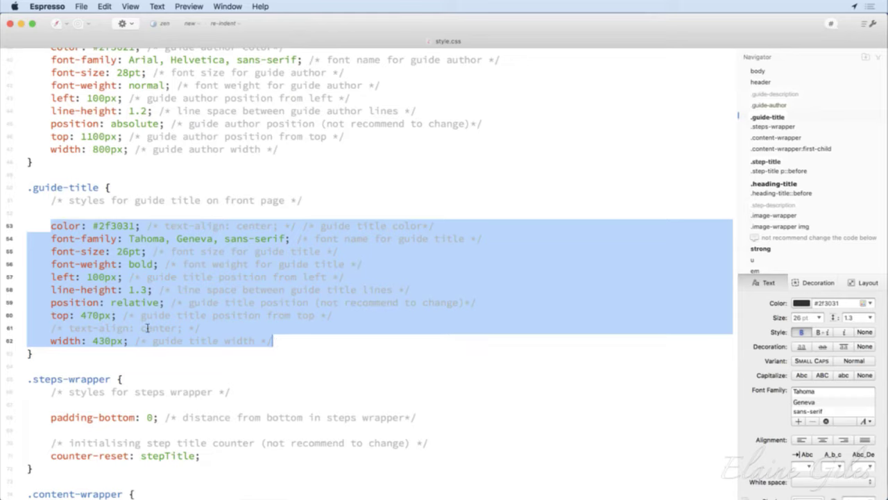
Set the left position in the .guide-title rule to 200px
click(91, 281)
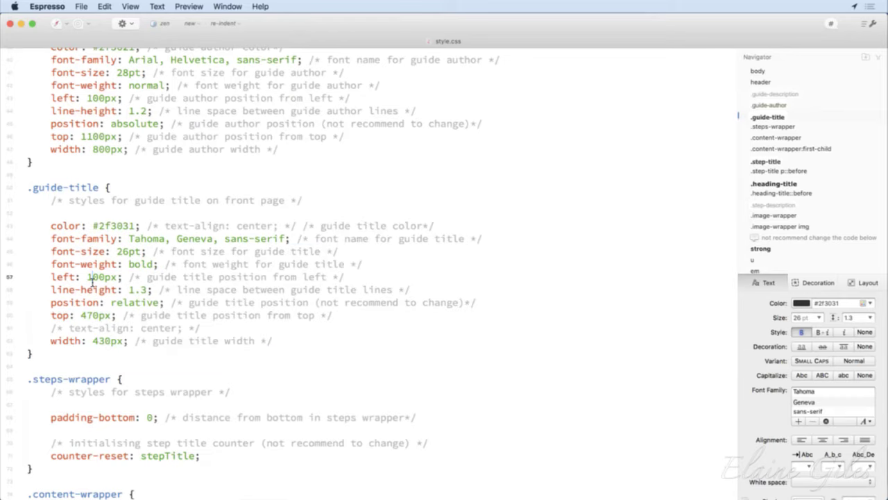
double_click(93, 278)
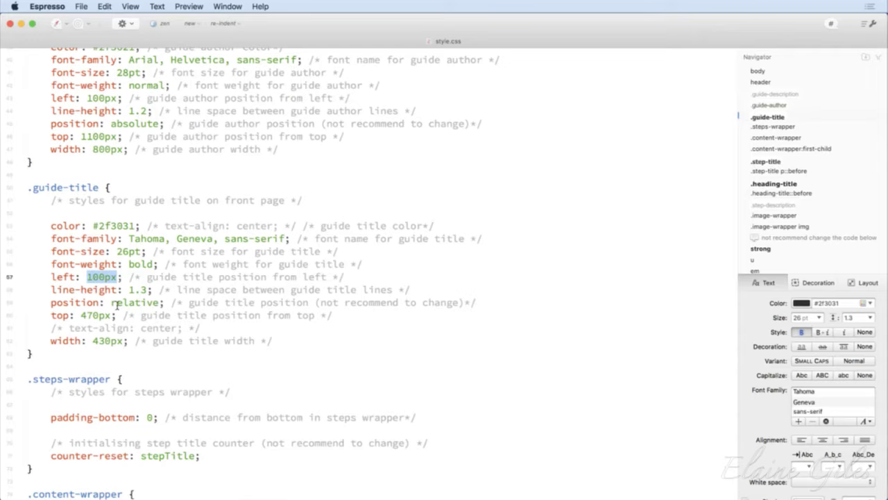
key(Left)
key(Delete)
text(2)
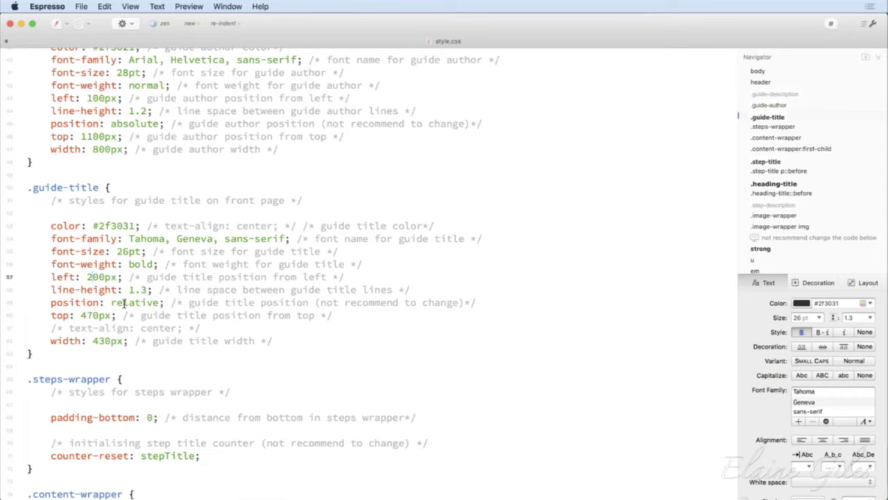
Select the hex digits of the .guide-title color, switch to Chrome and search the web for "hex code for red"
double_click(116, 226)
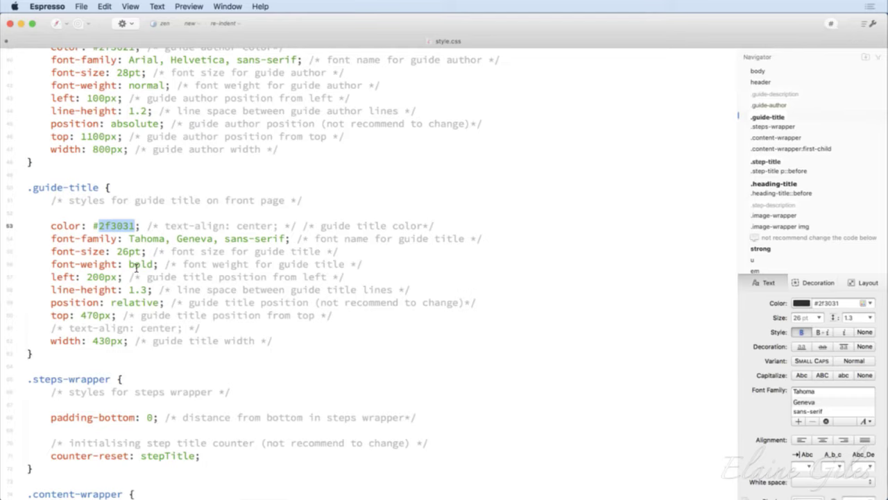
scroll(135, 267, down, 1)
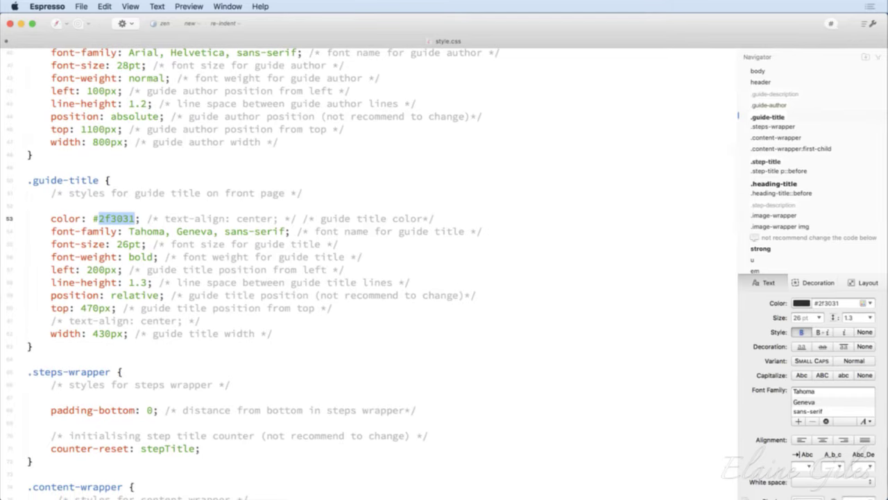
key(super+Tab)
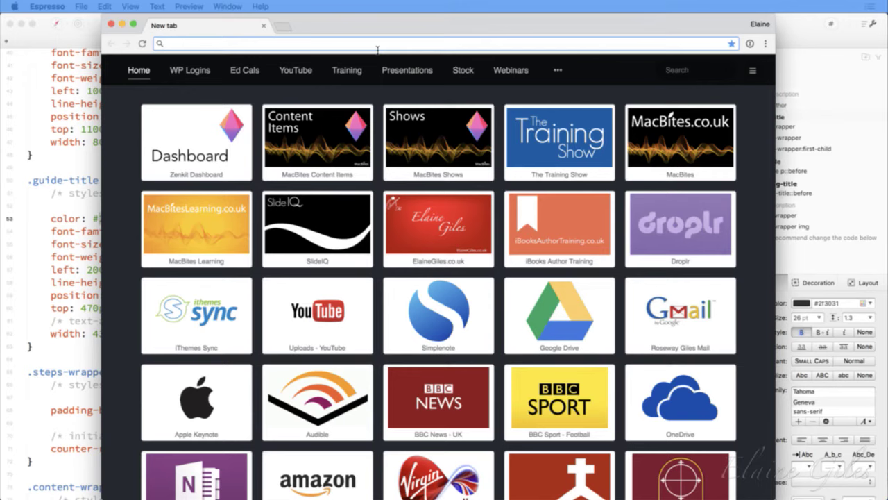
click(378, 47)
text(hex code for )
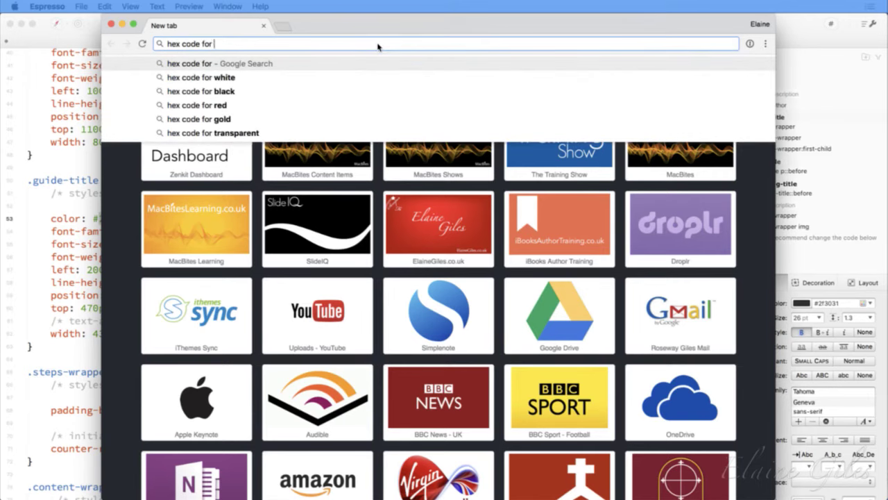
text(red)
key(Return)
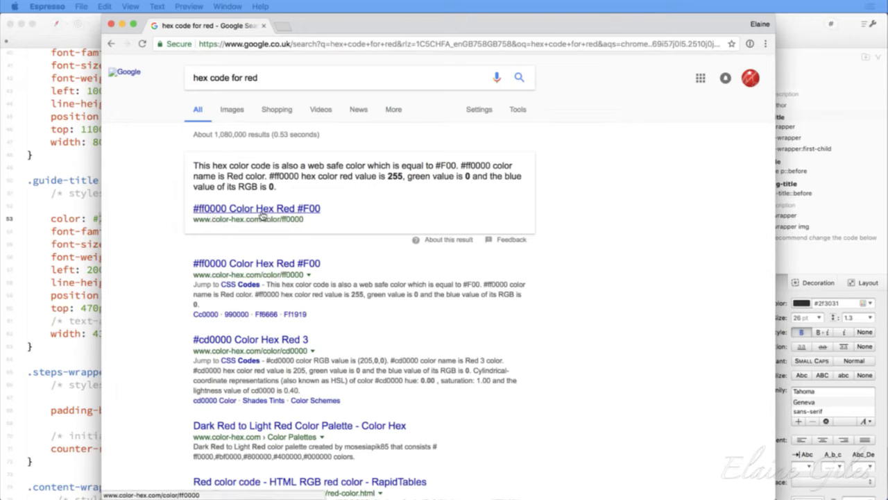
Copy the red hex code ff0000 from the search result and paste it over the selected .guide-title color digits in style.css
double_click(285, 180)
key(super+c)
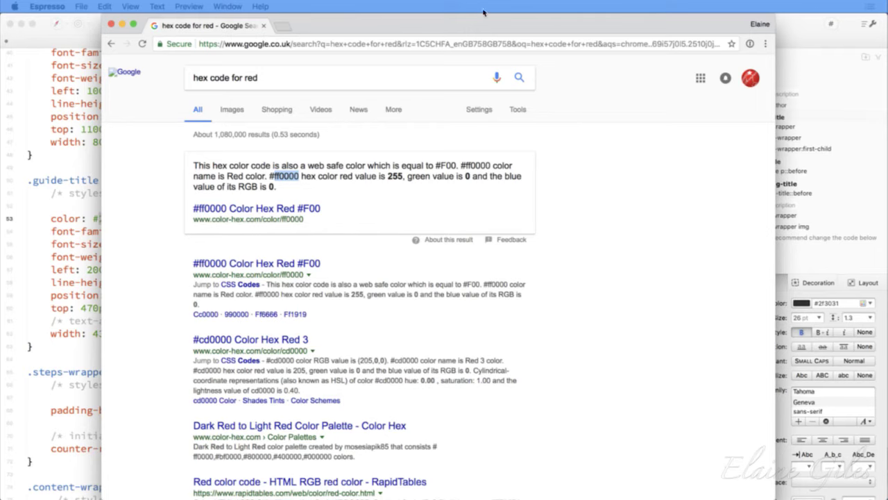
key(super+Tab)
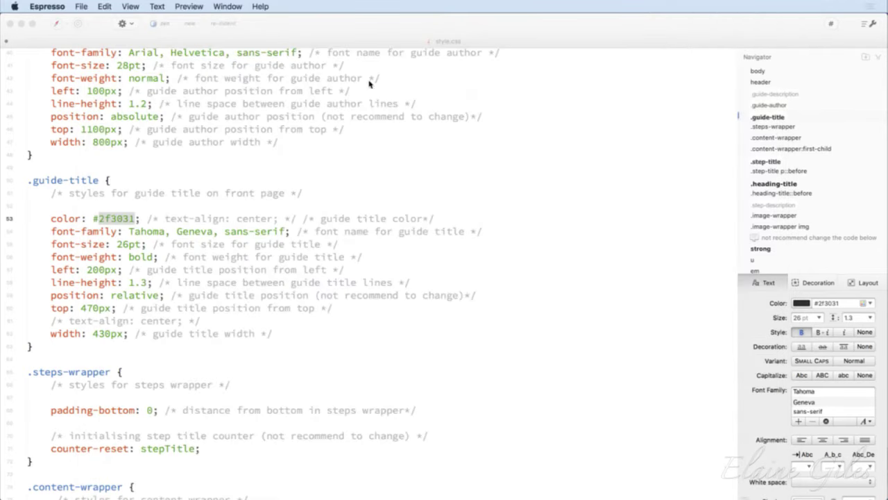
click(284, 39)
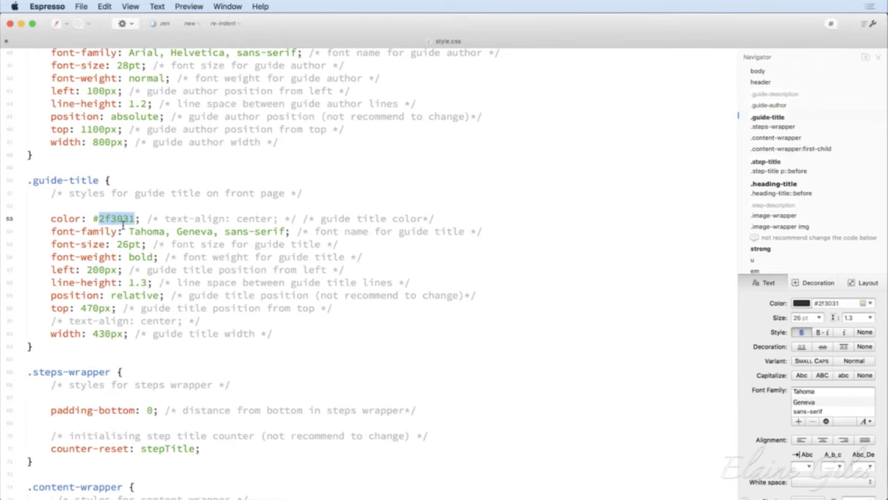
key(super+v)
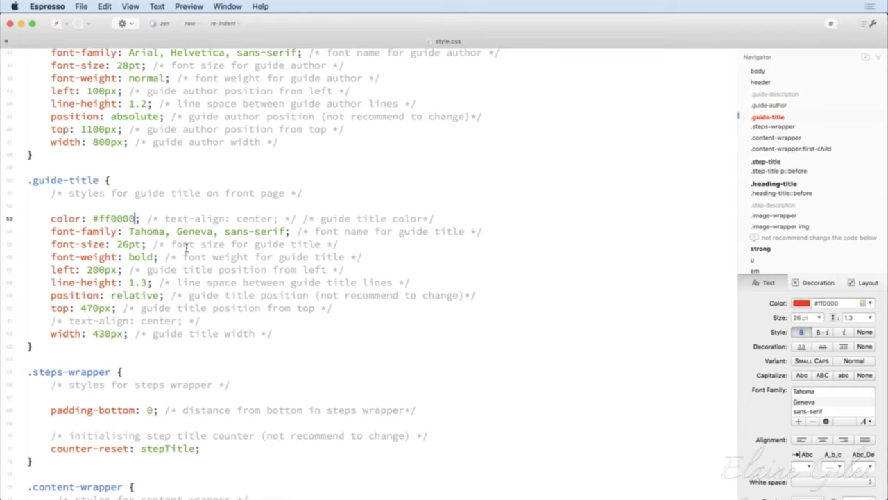
Add Avenir before Tahoma in the .guide-title font-family and set that rule's font size to 56pt
drag(128, 236, 165, 239)
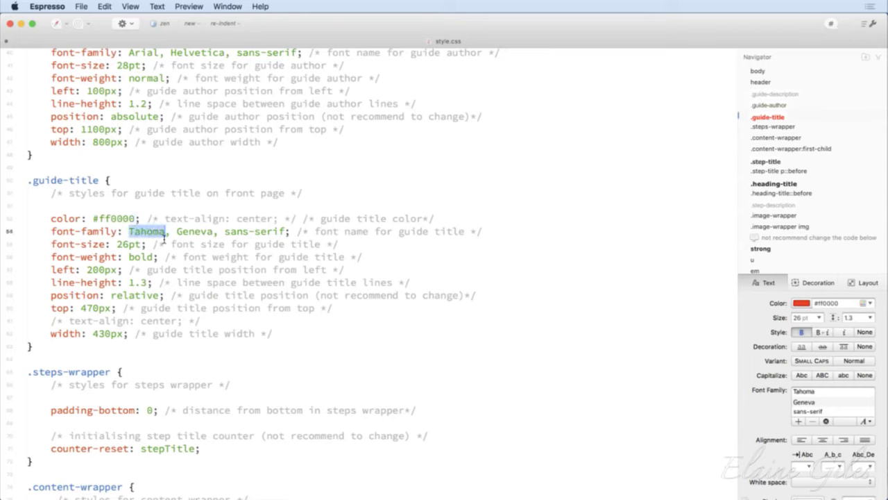
click(129, 236)
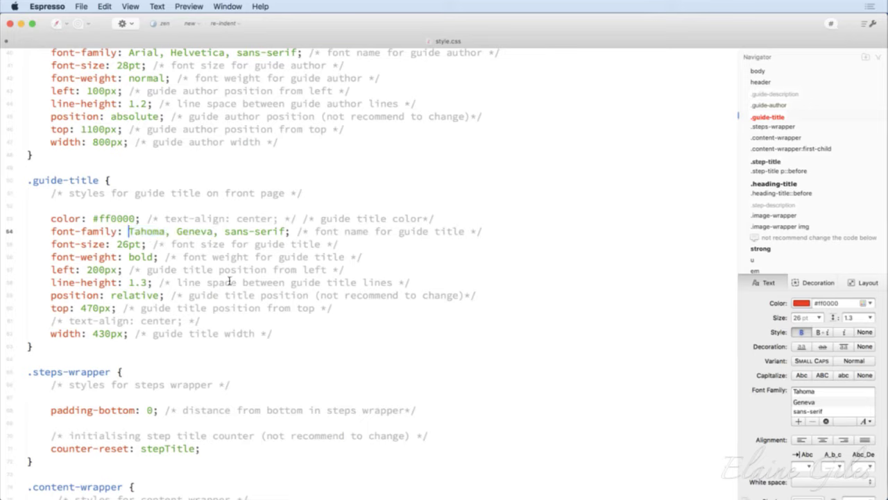
text(Avenir)
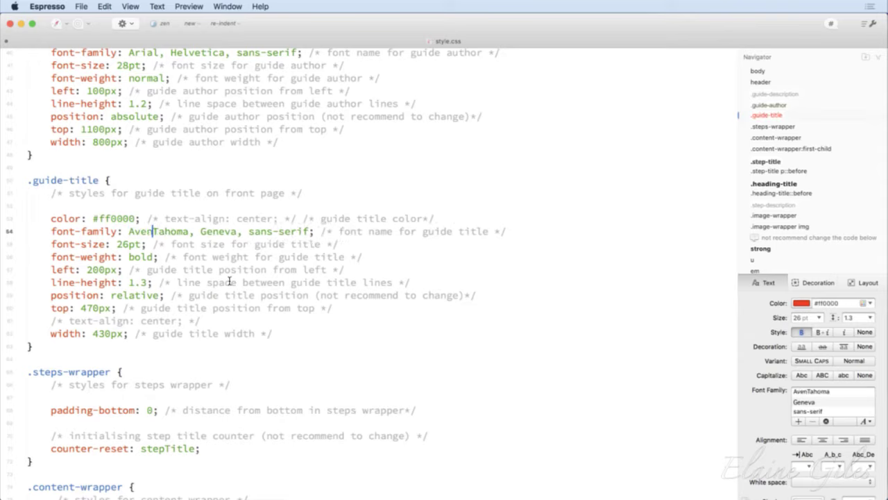
text(,)
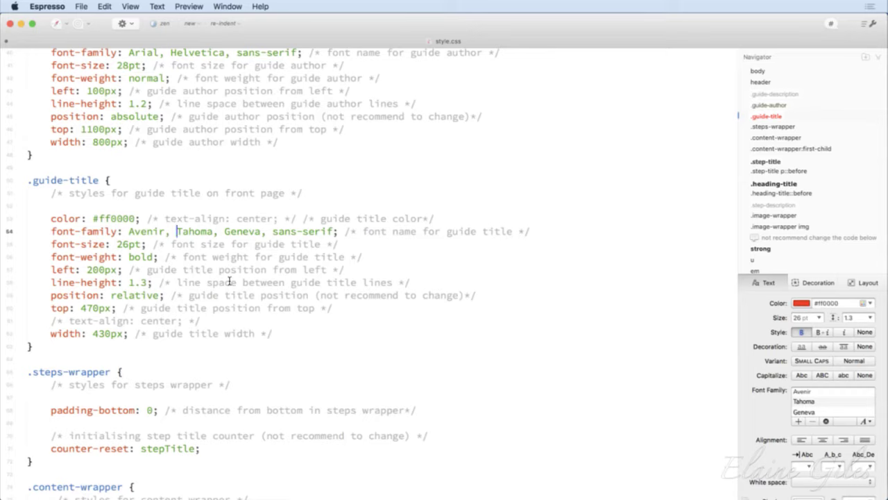
click(123, 246)
key(BackSpace)
text(5)
Review the .guide-title left, color, font-family and font-size lines, save style.css and hide the editor
drag(124, 271, 50, 274)
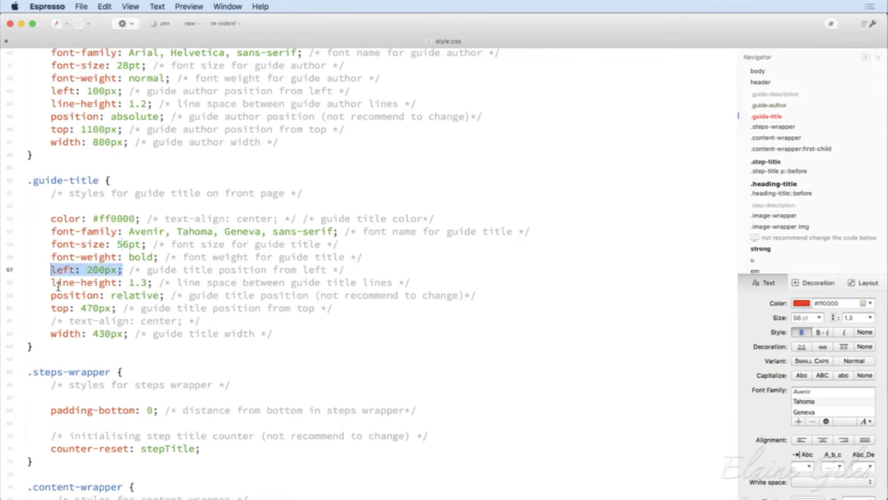
drag(141, 221, 51, 228)
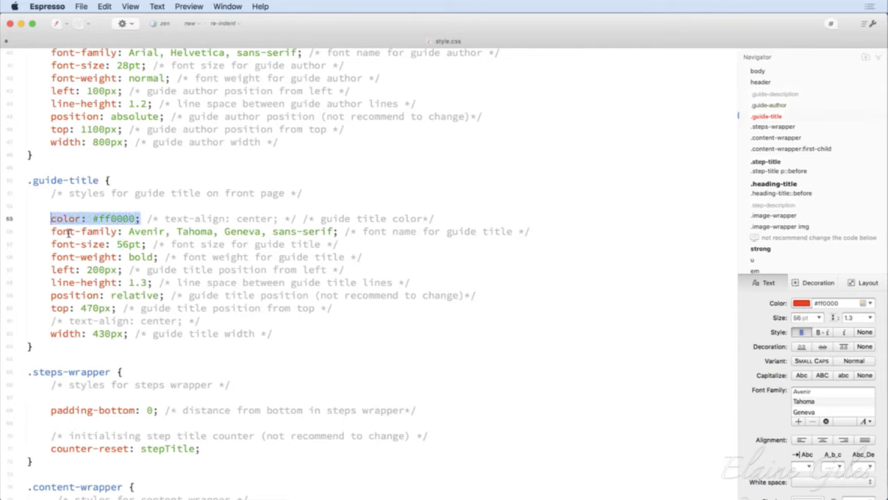
drag(169, 237, 46, 238)
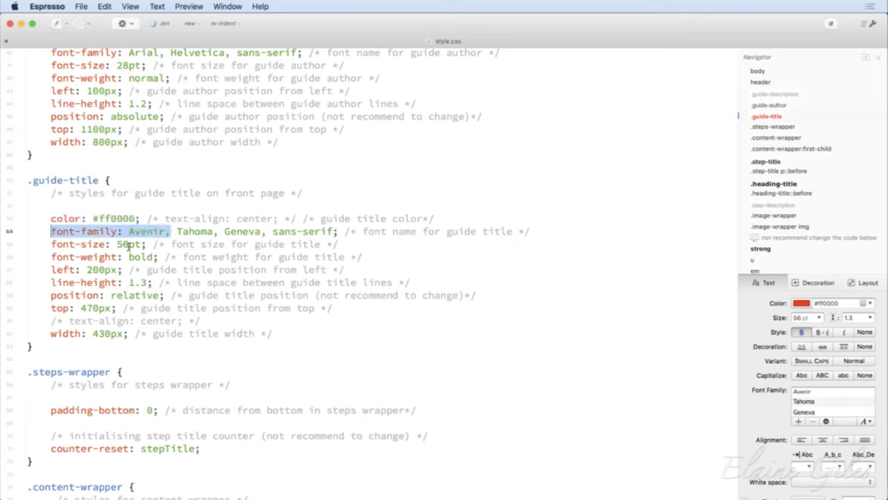
drag(147, 245, 50, 248)
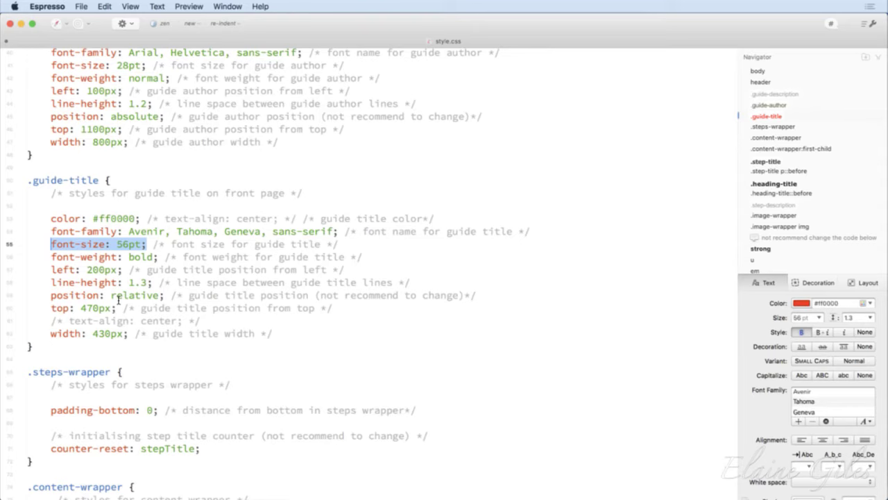
key(super+s)
key(super+h)
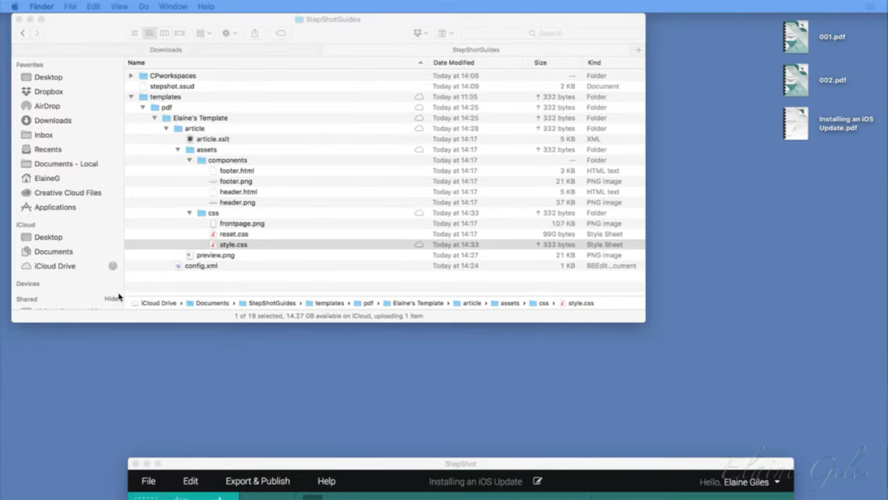
Bring the StepShot window into view and publish the guide as a PDF using the customised template with the title and author preview
drag(523, 465, 511, 110)
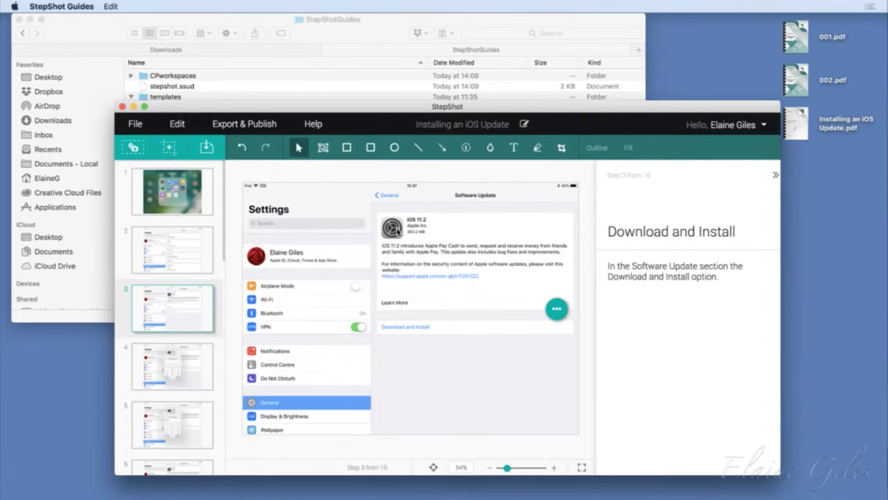
click(244, 124)
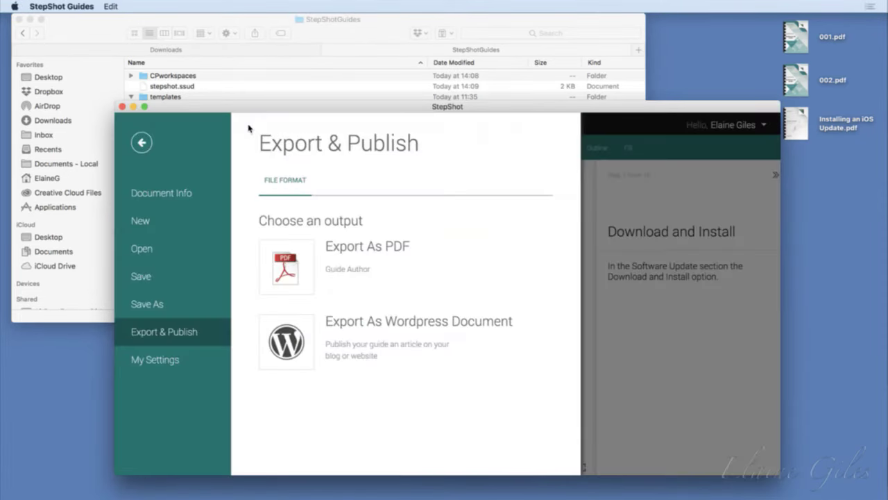
click(288, 257)
click(526, 455)
click(525, 455)
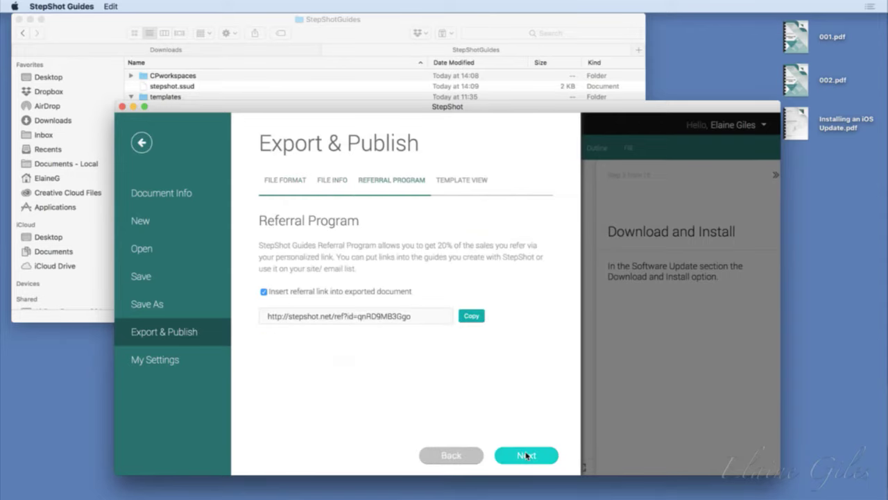
click(559, 384)
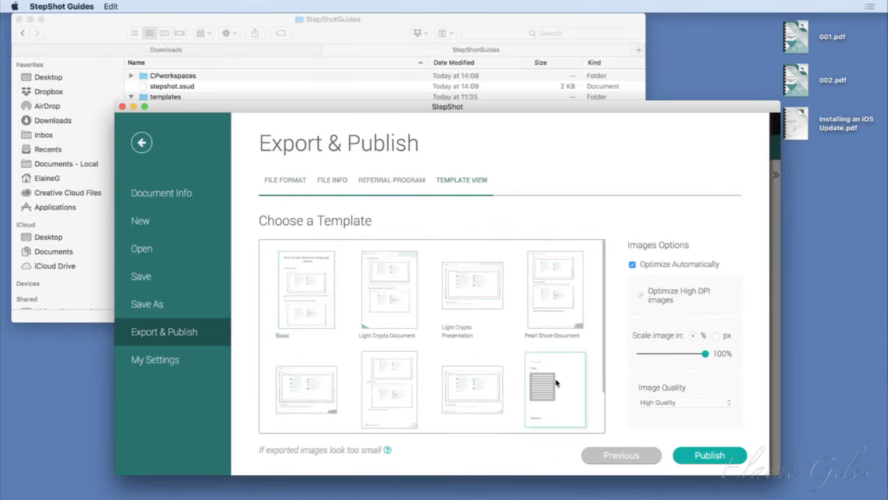
click(708, 455)
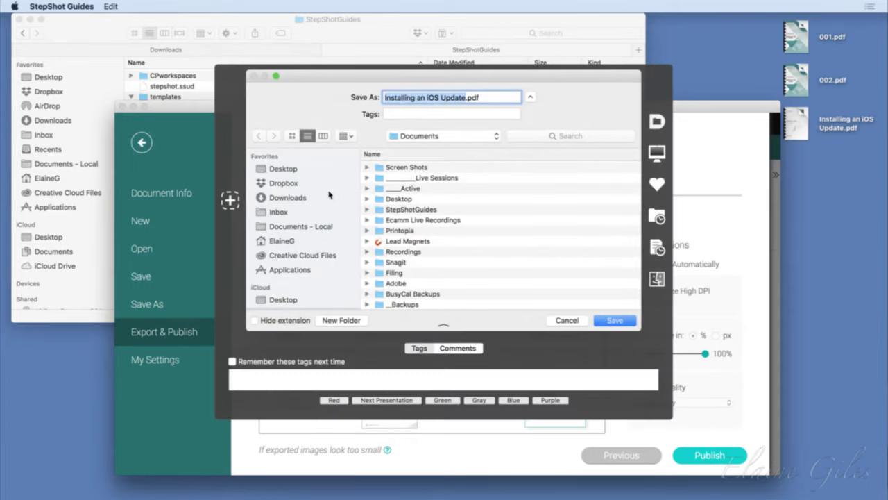
Save the exported PDF to the Desktop as "Installing an iOS Update - custom 1.pdf"
click(302, 169)
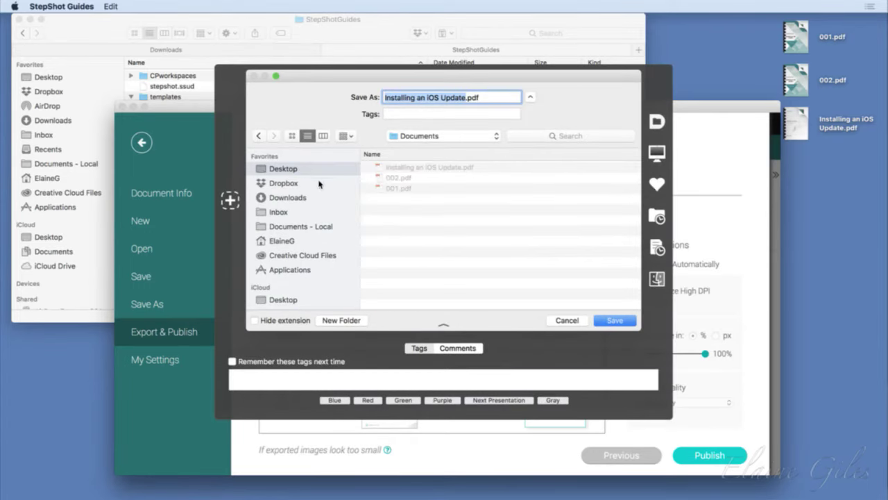
click(468, 98)
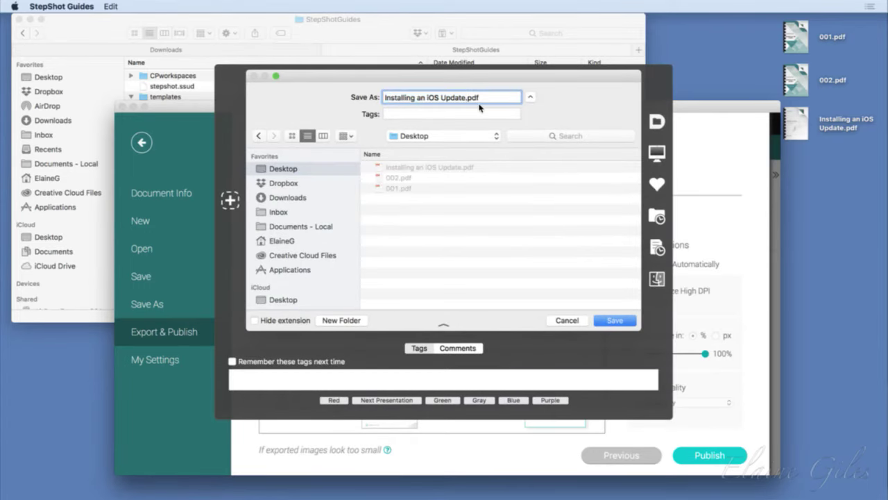
text(- custom 1)
key(Return)
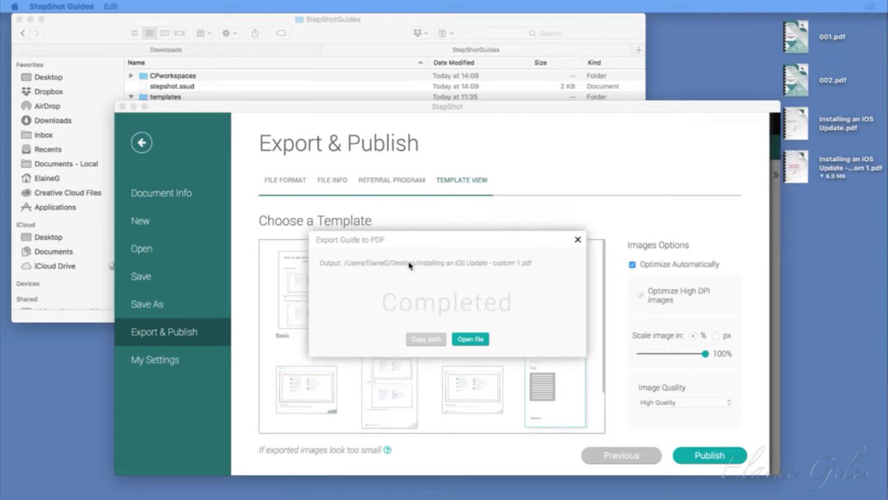
Open the exported PDF to check its front page, quit the PDF viewer and dismiss the export dialog
click(472, 340)
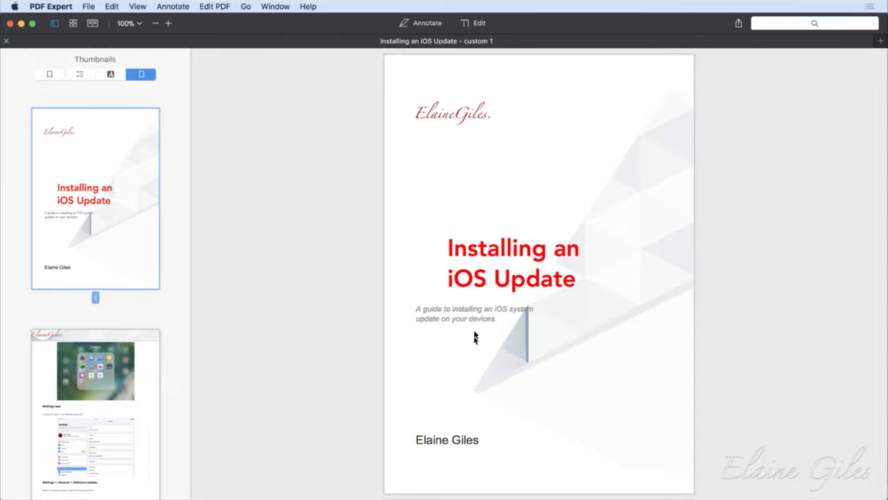
key(super+q)
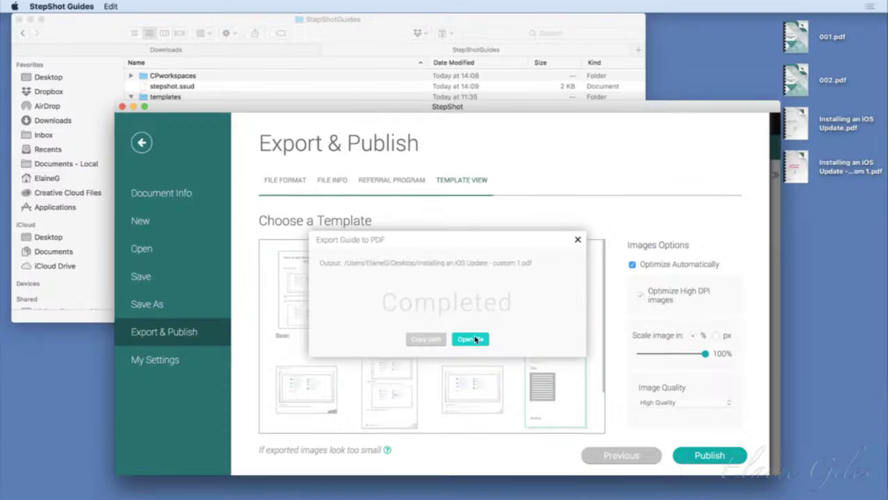
click(577, 239)
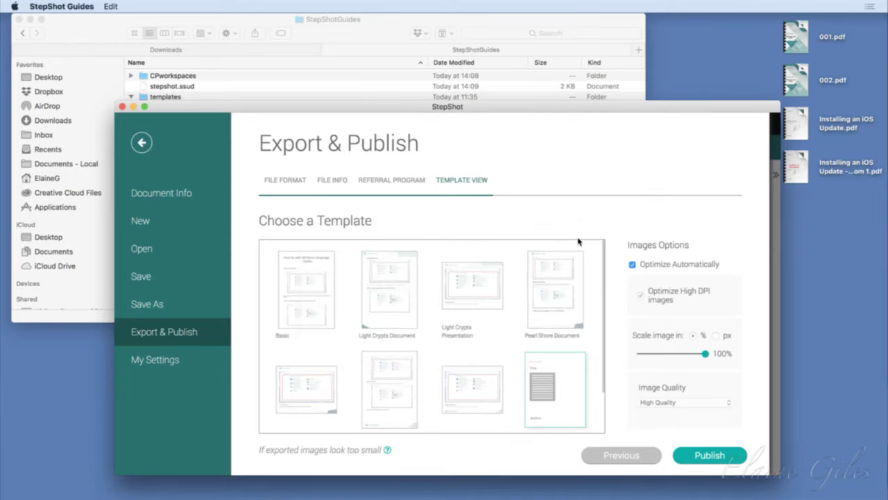
Move the StepShot window out of the way, reopen style.css and set the .guide-title left position to 100px
drag(509, 109, 530, 451)
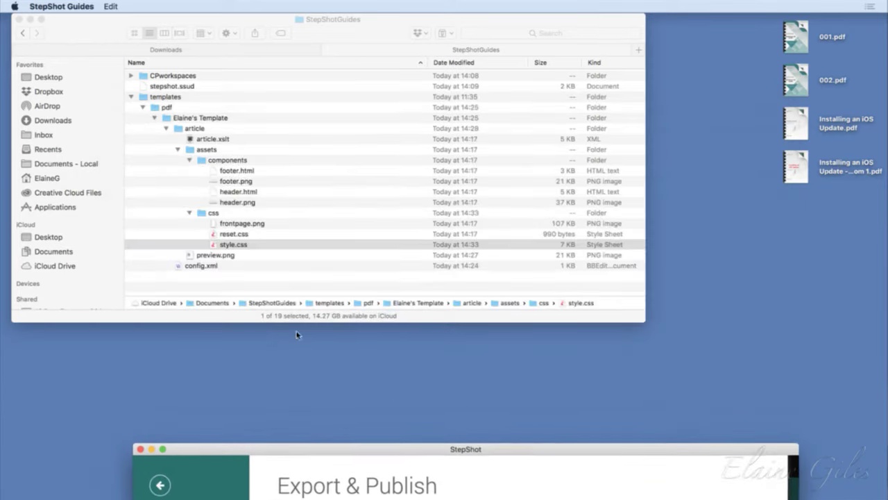
click(215, 245)
double_click(216, 245)
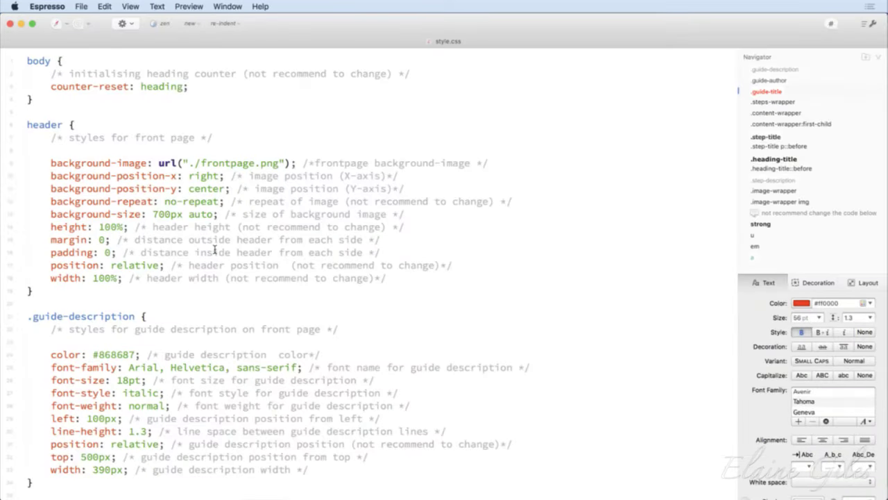
scroll(231, 283, down, 7)
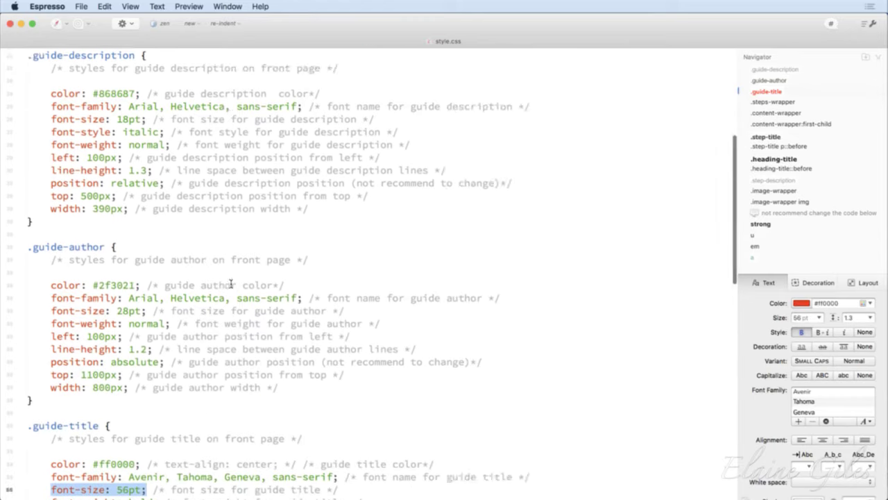
scroll(231, 283, down, 8)
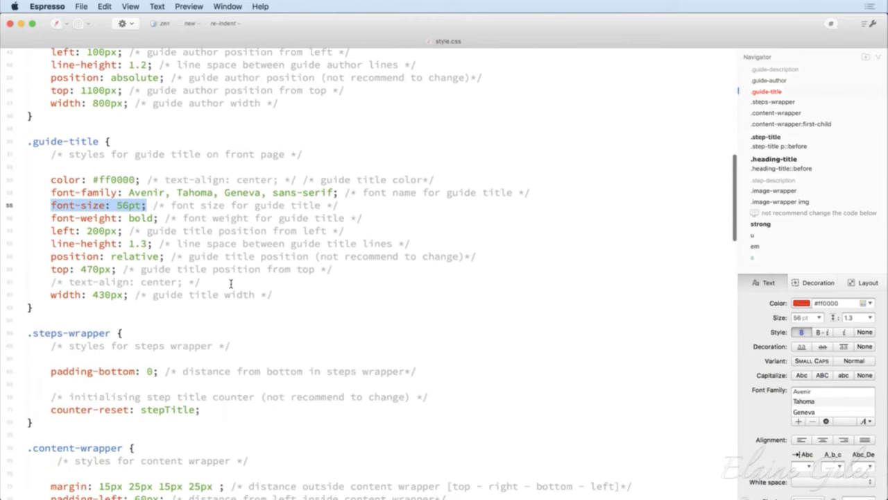
click(92, 231)
key(BackSpace)
text(1)
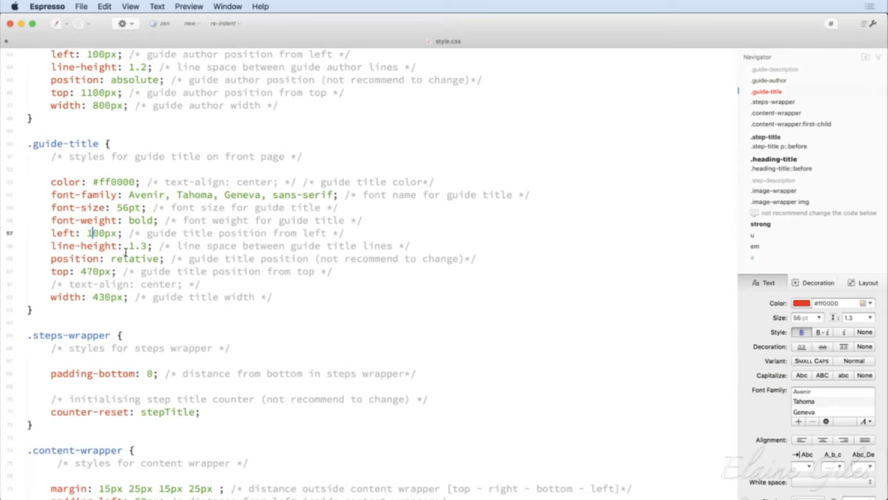
Add Avenir before Arial in the .guide-author font-family
scroll(149, 252, up, 1)
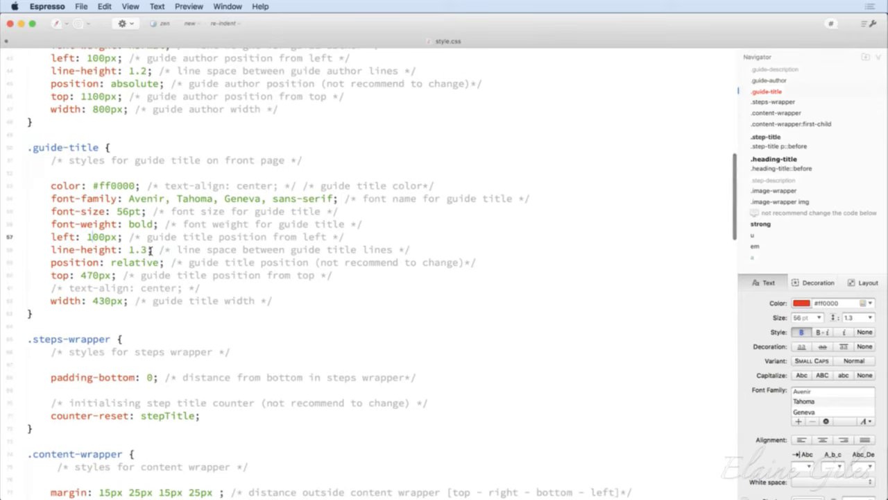
scroll(150, 251, up, 1)
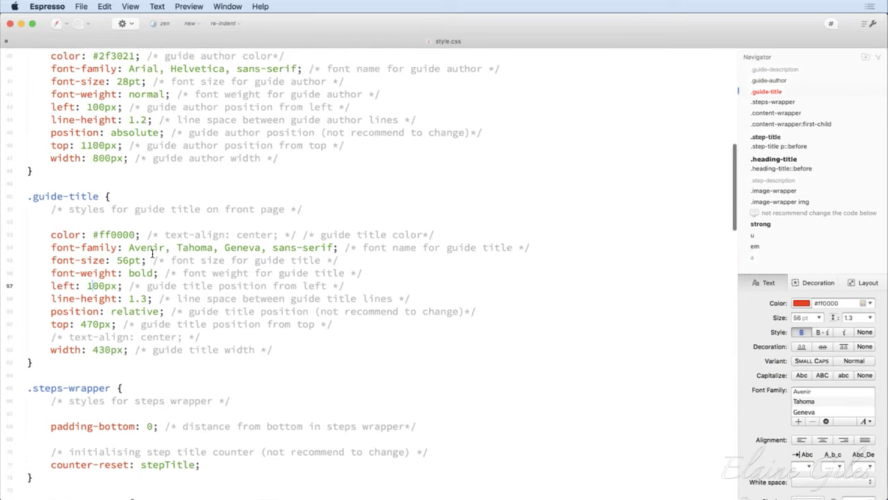
scroll(152, 253, up, 1)
scroll(152, 254, down, 2)
scroll(152, 253, down, 3)
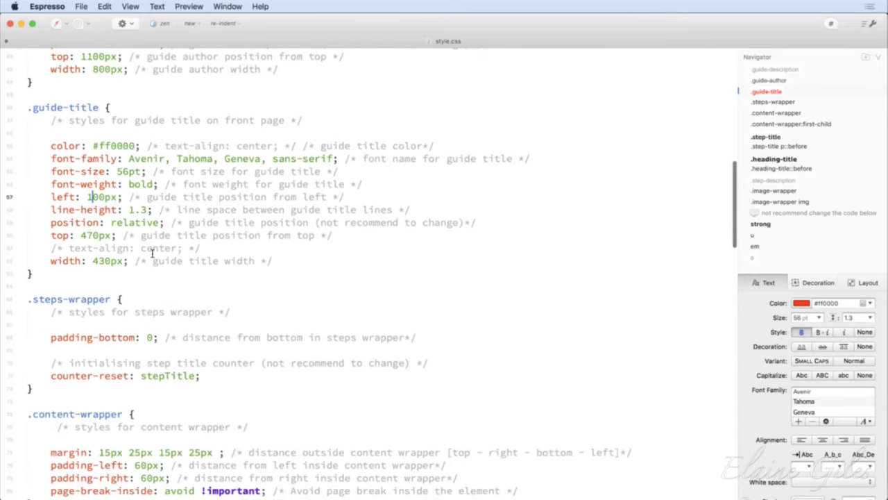
scroll(152, 253, up, 10)
scroll(152, 253, down, 3)
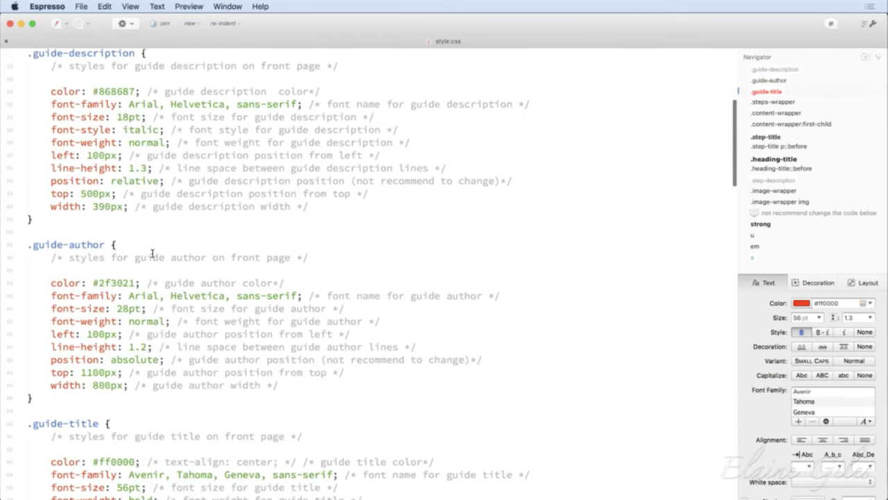
click(130, 276)
click(130, 238)
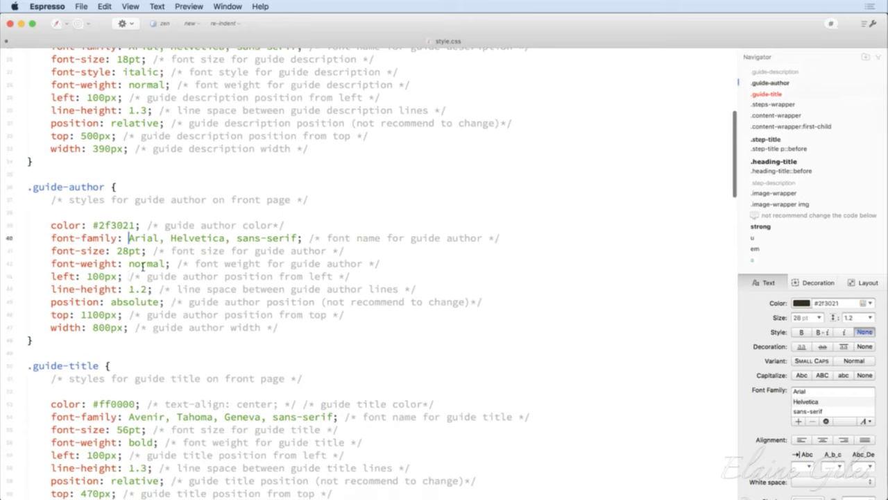
text(Avenir,)
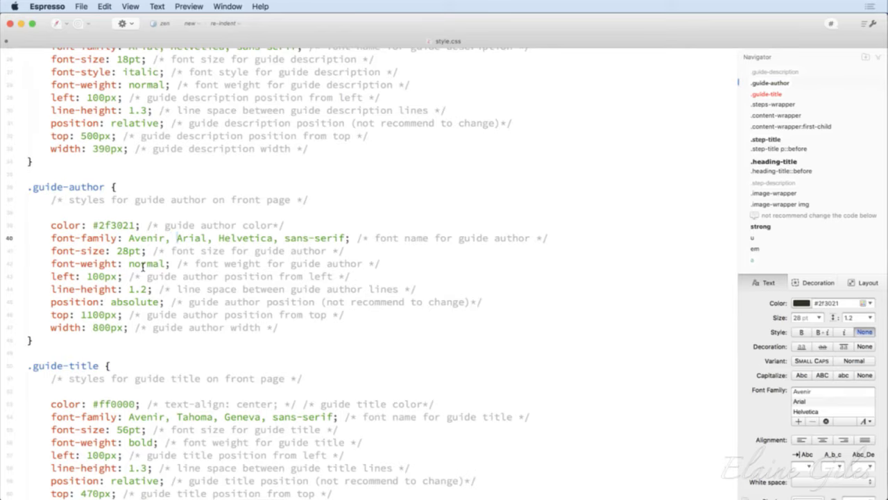
Add Avenir before Arial in the .guide-description font-family
scroll(144, 266, up, 5)
scroll(142, 267, down, 1)
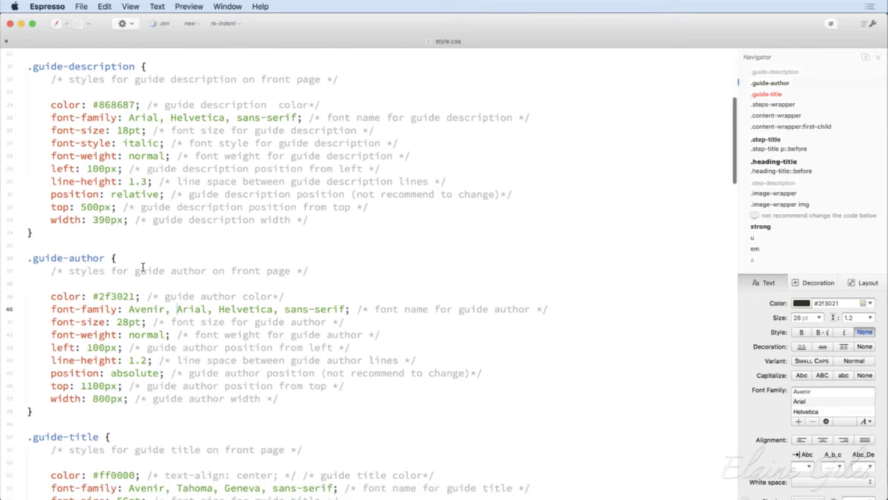
click(128, 117)
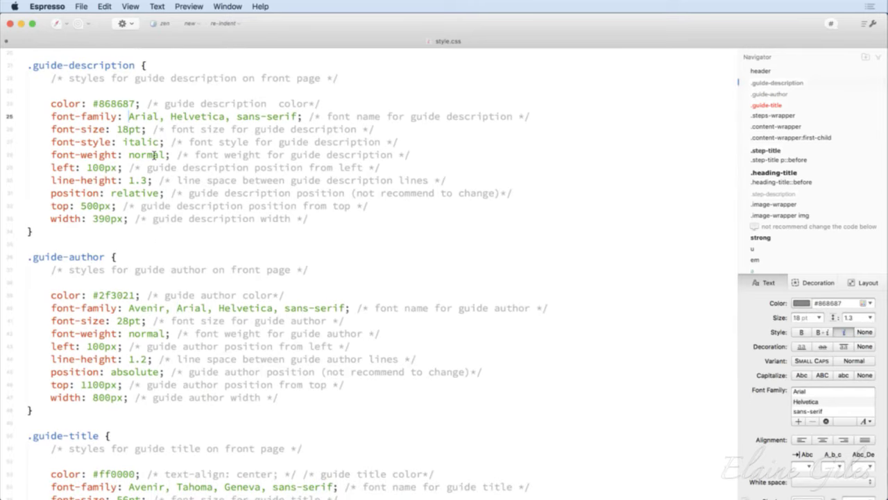
text(Avenir,)
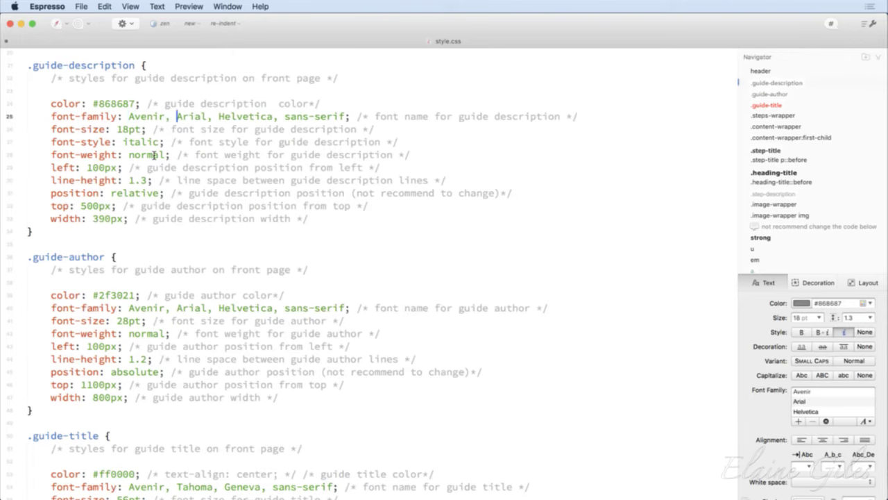
Set the .guide-author font-size to 36pt
scroll(163, 191, down, 5)
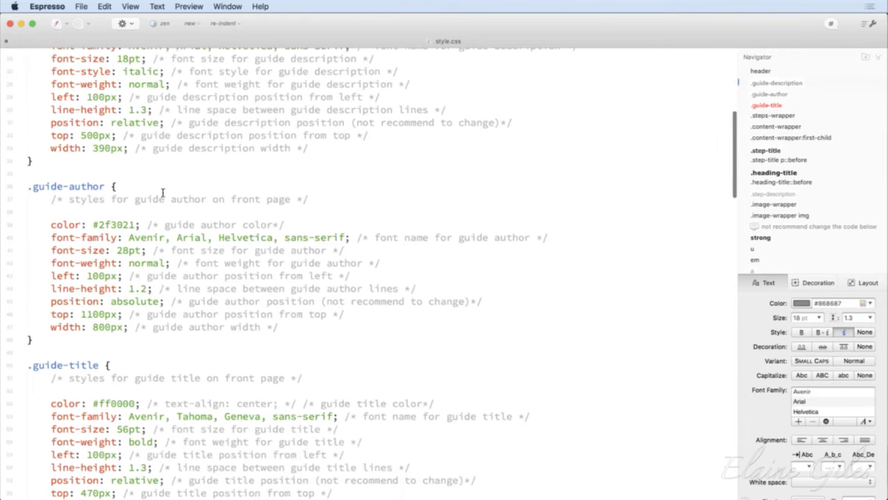
scroll(162, 192, up, 6)
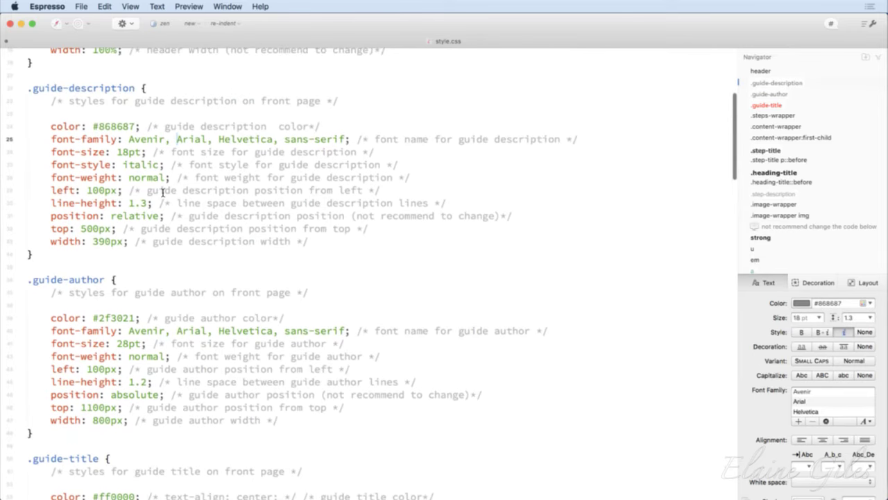
scroll(162, 190, up, 2)
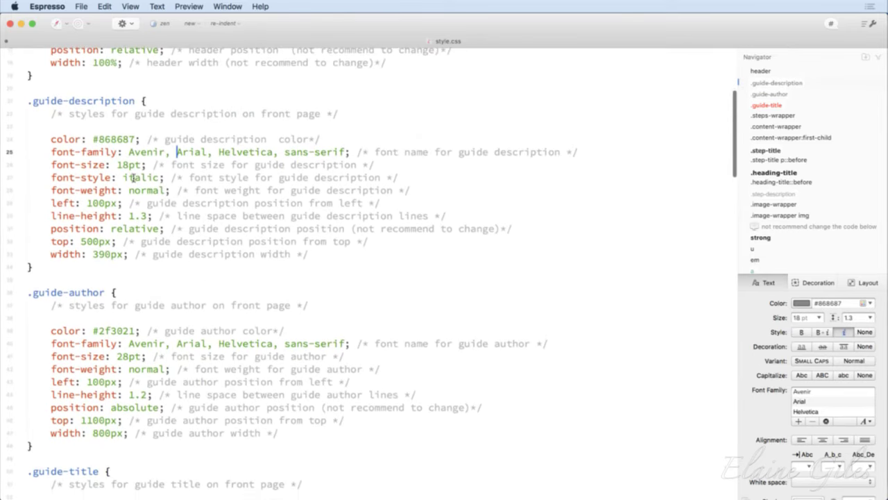
scroll(130, 171, down, 1)
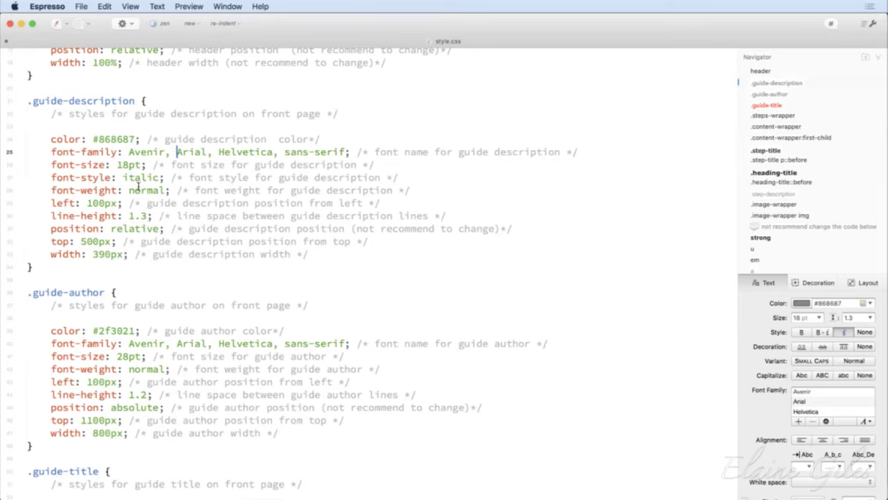
scroll(132, 177, down, 5)
click(126, 285)
drag(127, 288, 119, 289)
text(36)
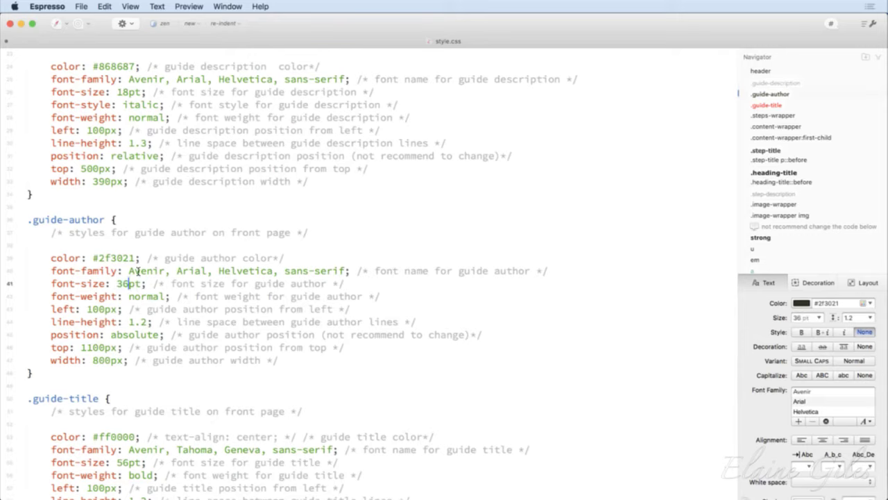
Hide the code editor and preview the existing frontpage.png in the template's css folder
scroll(138, 271, up, 8)
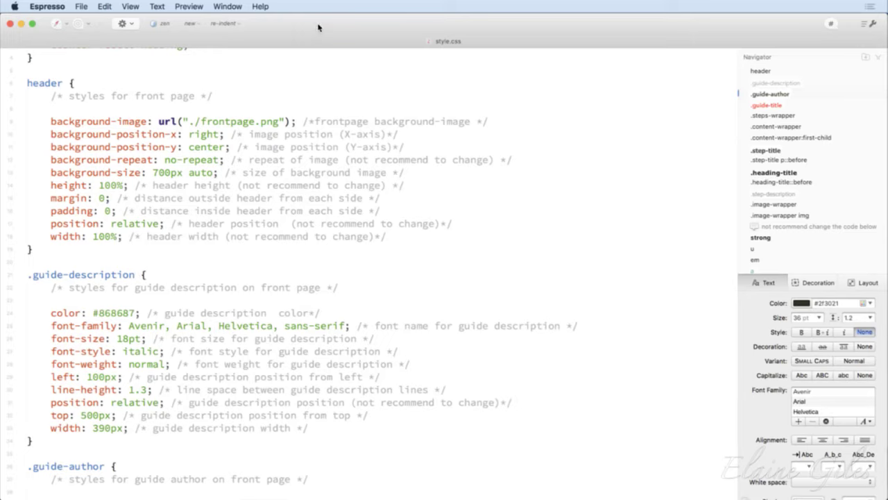
key(super+h)
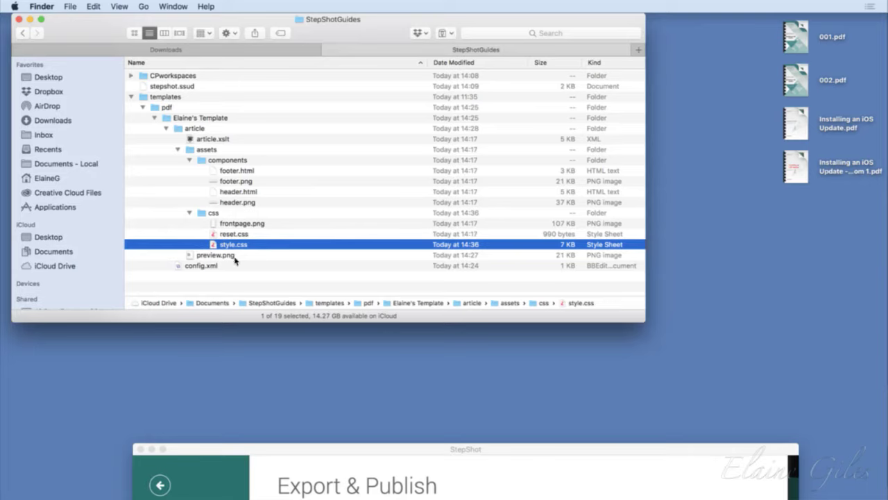
click(274, 226)
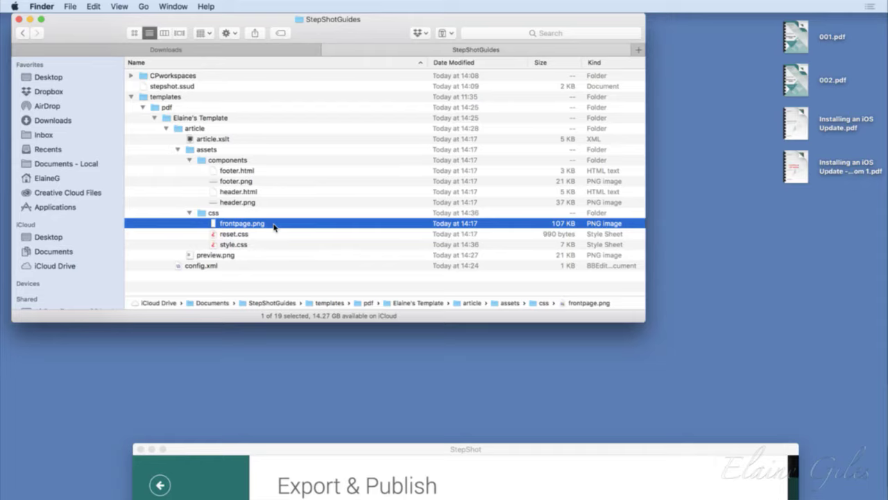
key(space)
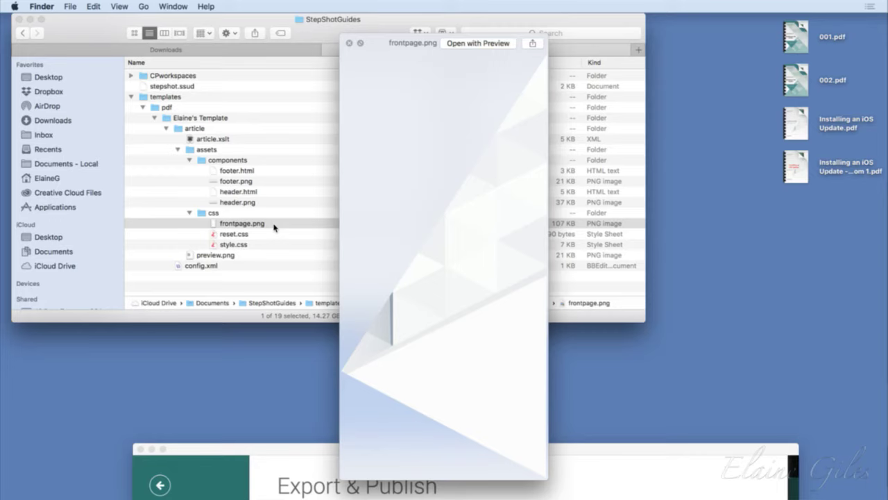
key(space)
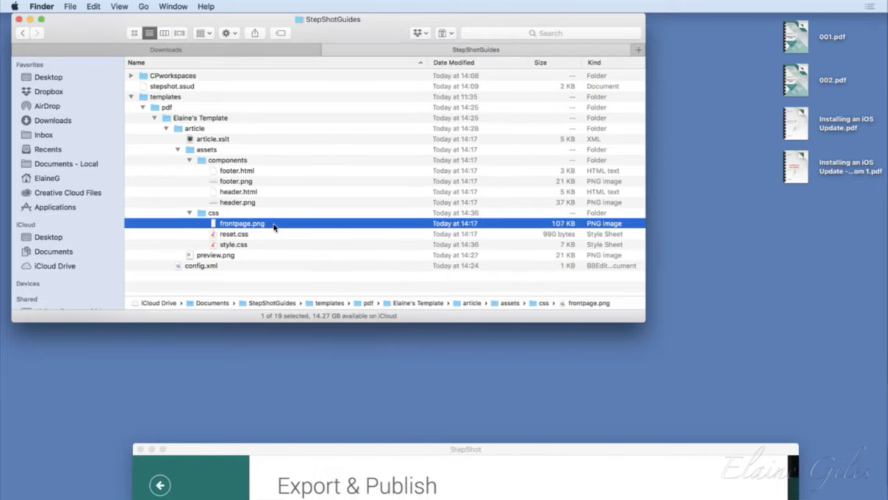
Switch to Affinity Designer and select the small 1439 x 2966 frontpage placeholder group after comparing it with the full-size one
key(alt+space)
text(des)
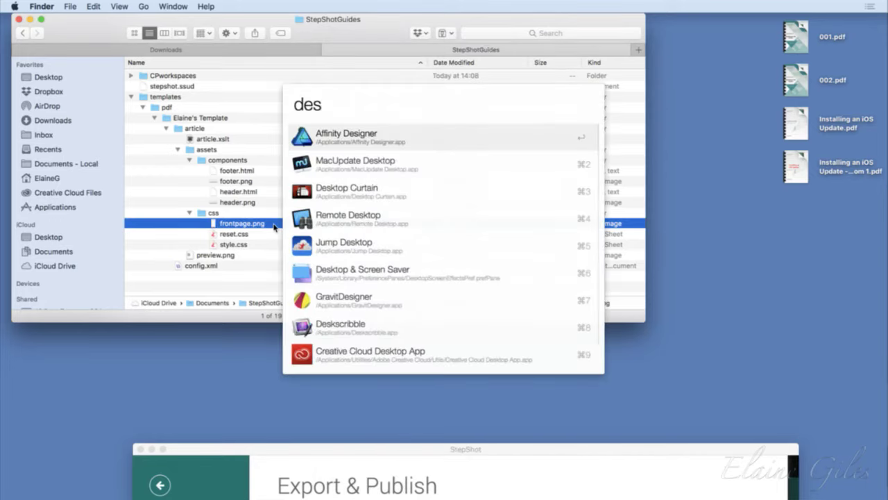
key(Return)
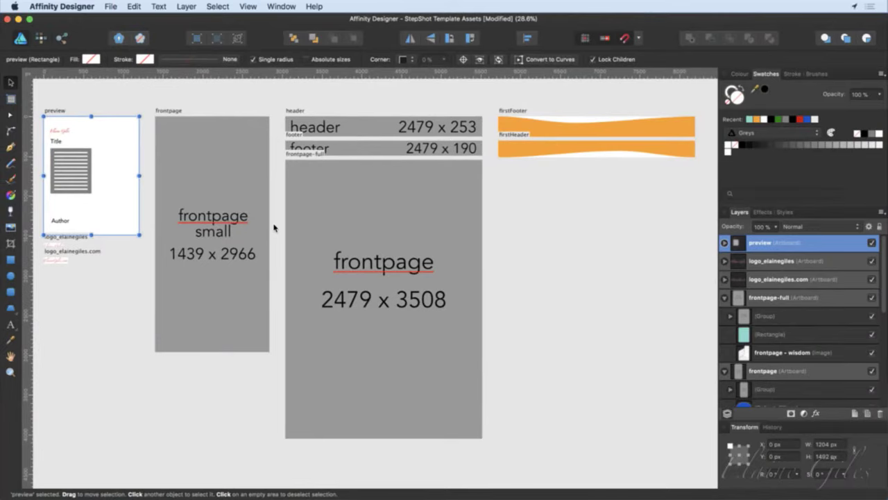
click(215, 189)
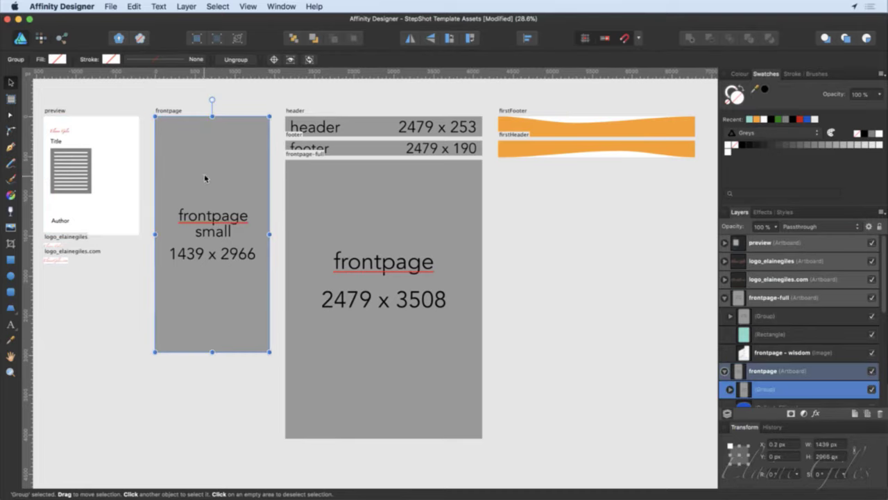
click(317, 222)
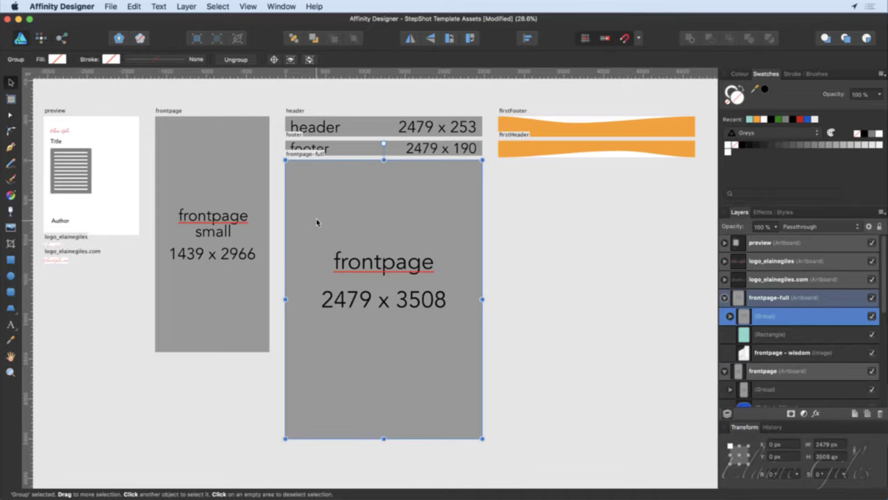
click(197, 166)
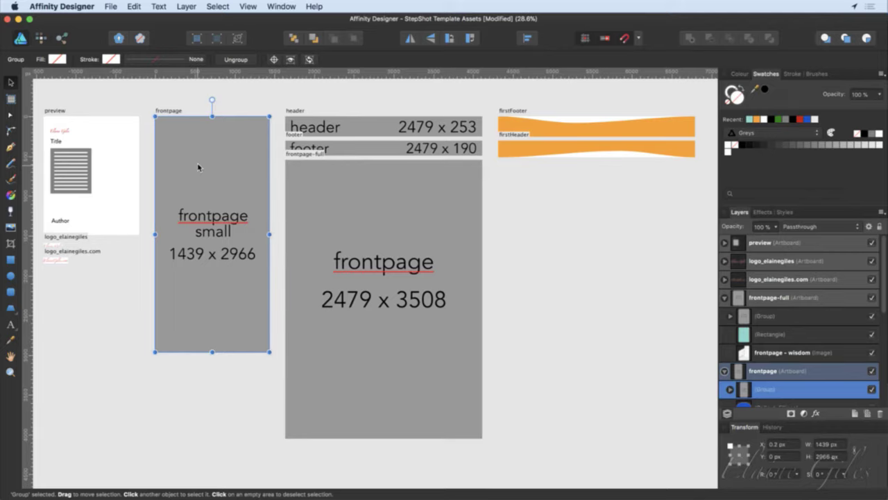
On the frontpage artboard, hide the placeholder group and the frontpage image, and show the ellipse callout
scroll(197, 166, up, 1)
scroll(816, 305, down, 3)
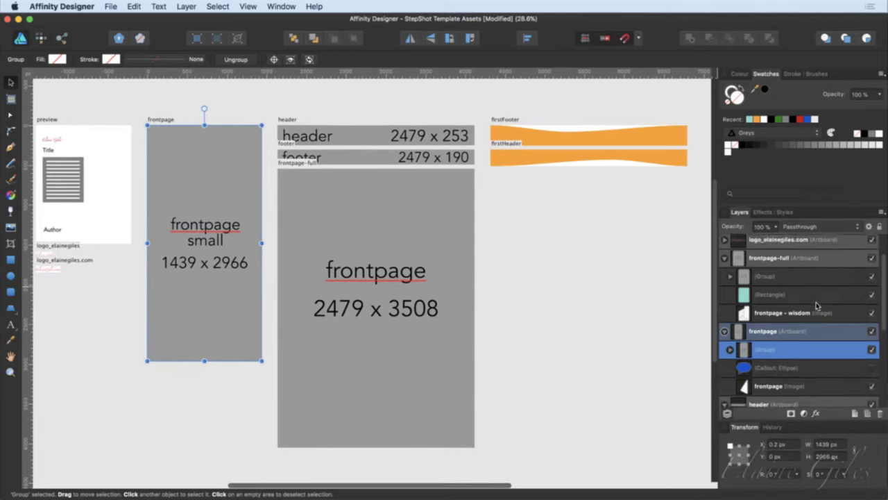
scroll(808, 300, down, 2)
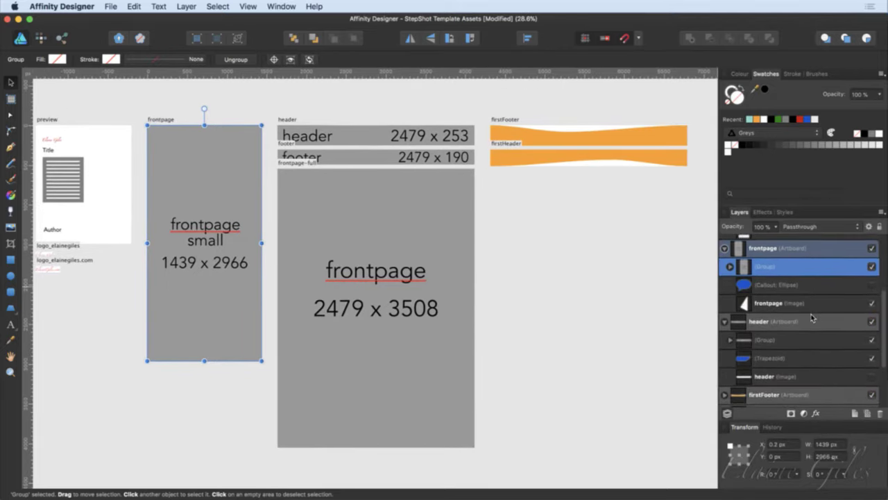
click(872, 267)
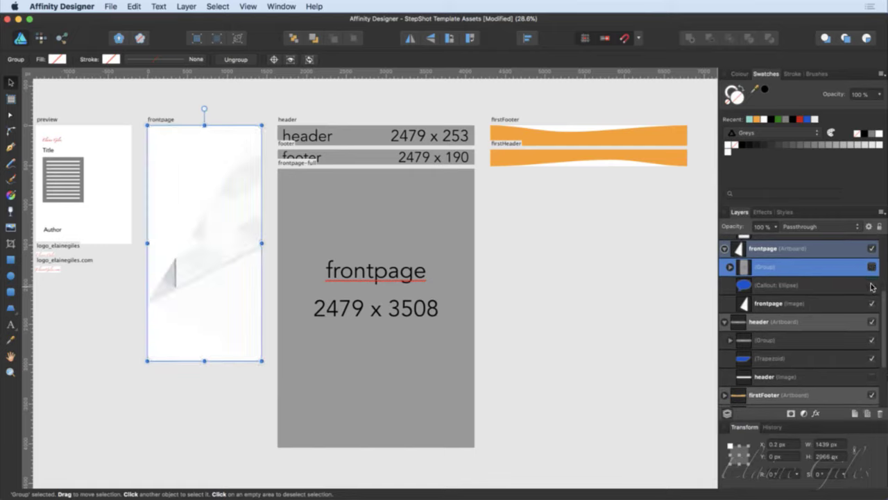
click(872, 285)
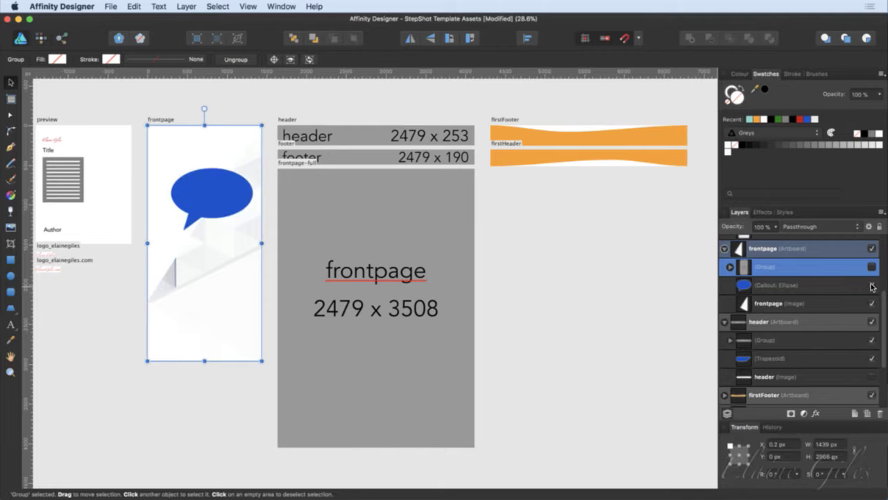
click(872, 304)
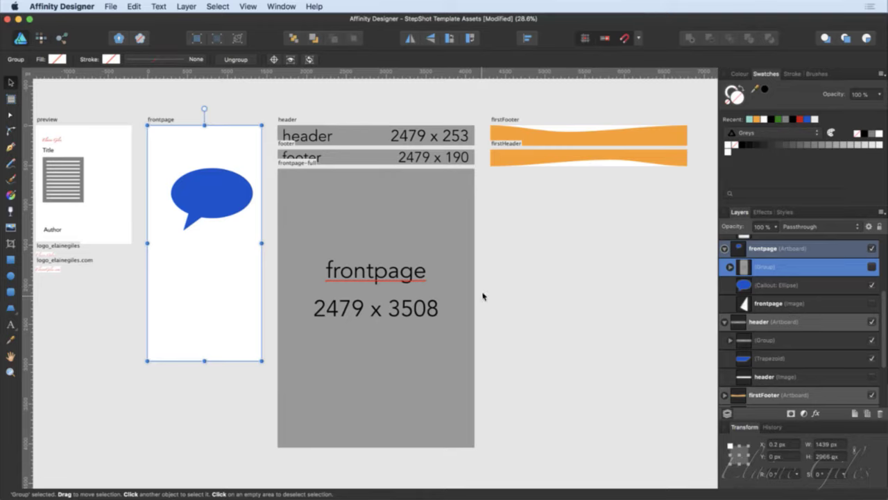
Fill the ellipse callout on the frontpage artboard with the recent orange colour and deselect it
click(794, 284)
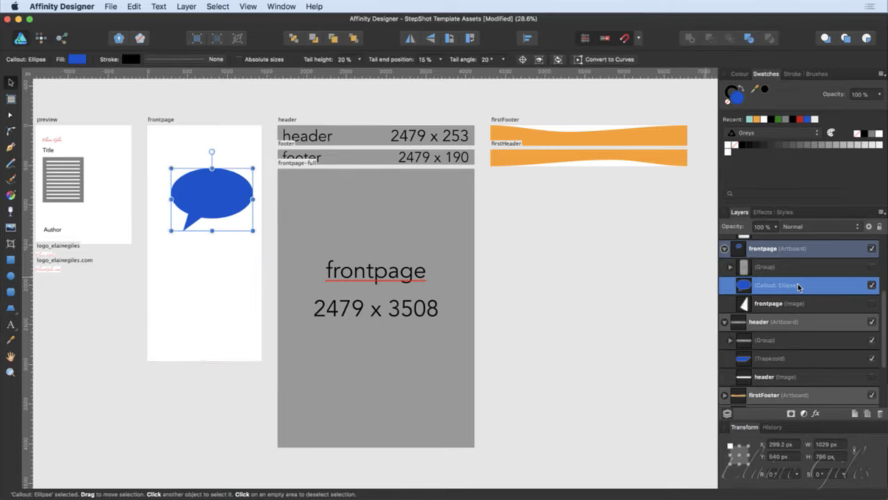
click(759, 120)
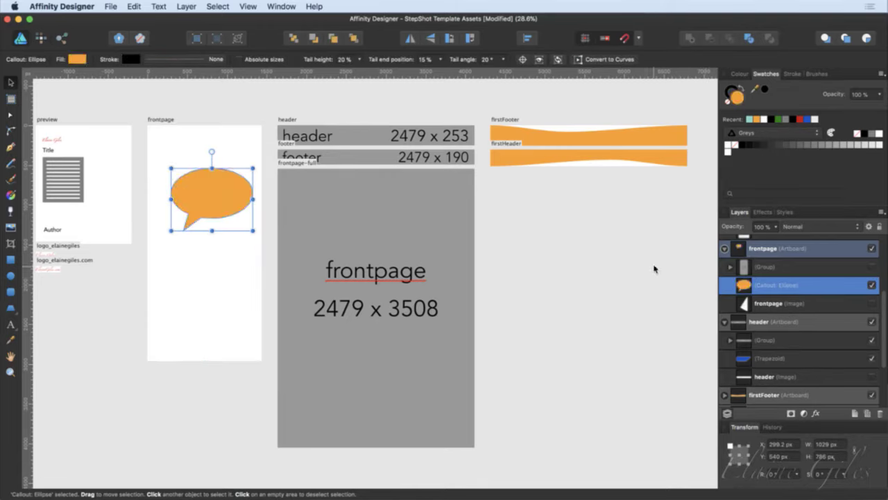
click(199, 282)
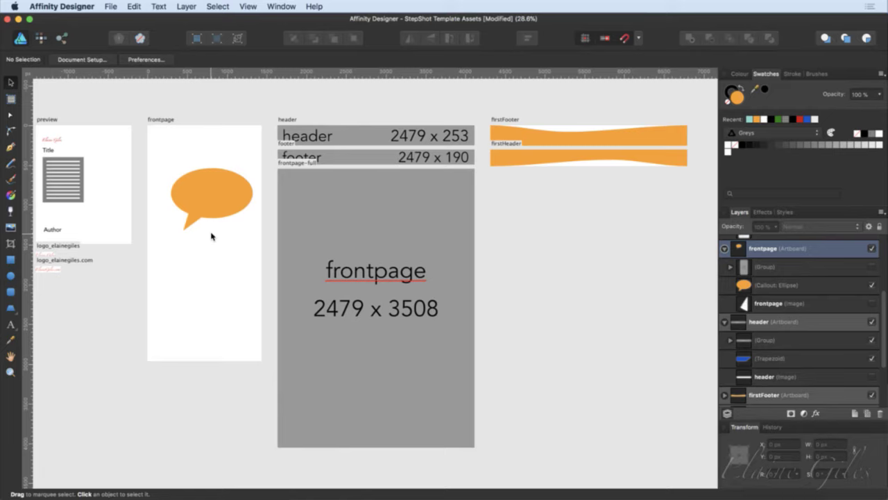
Export the frontpage slice to the Desktop as frontpage.png and minimise the artwork document
key(super+3)
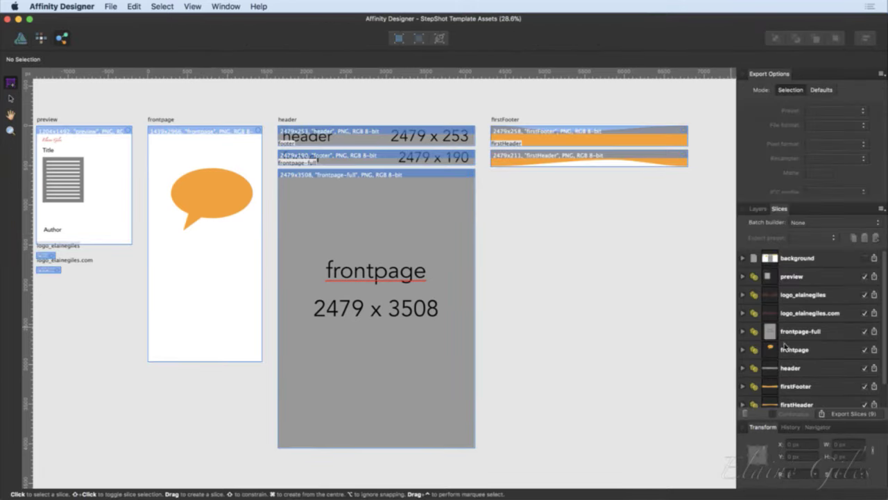
click(874, 351)
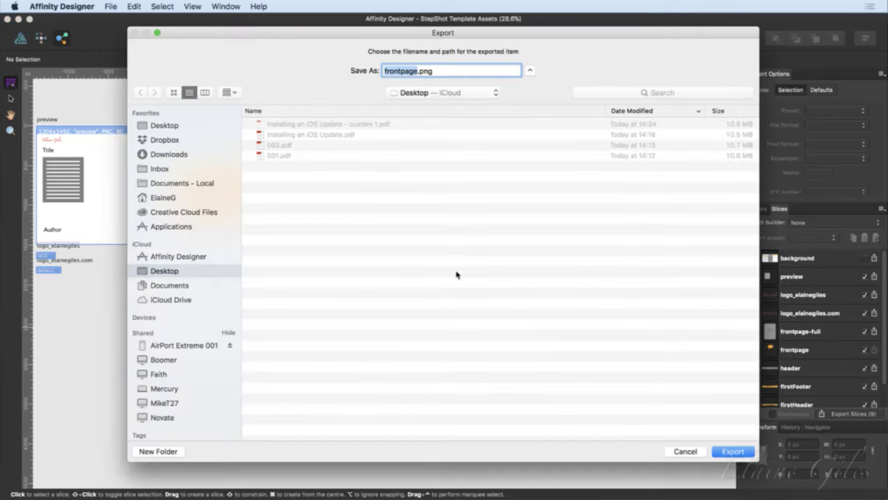
click(732, 451)
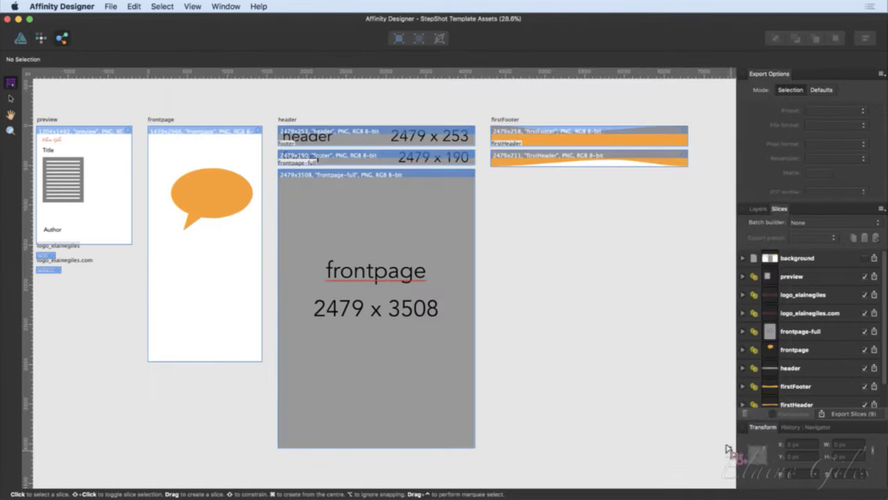
click(20, 39)
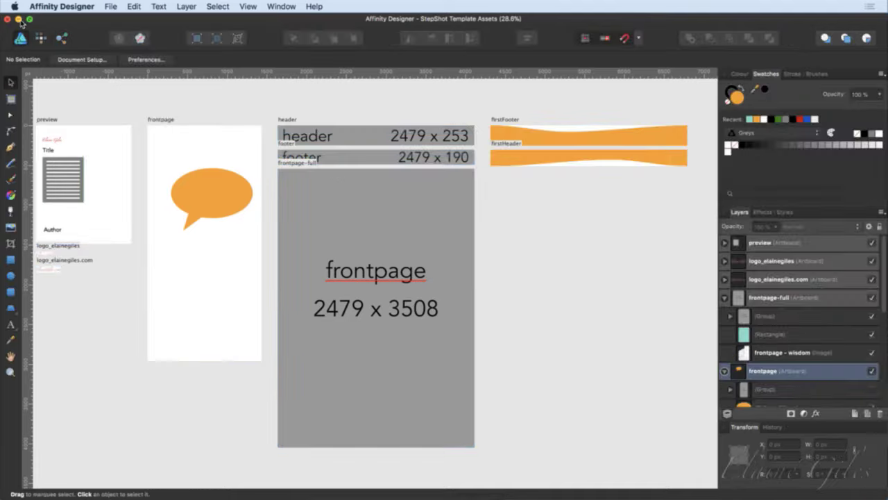
click(18, 19)
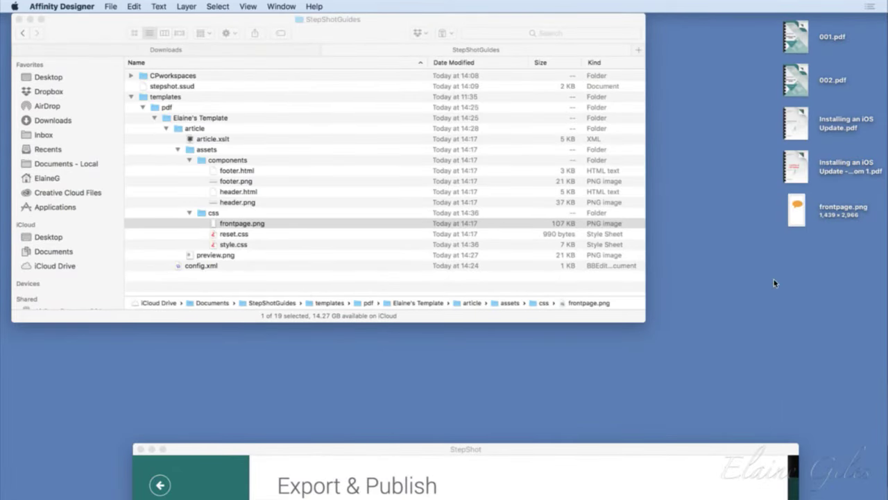
Preview the exported frontpage.png on the Desktop
click(800, 213)
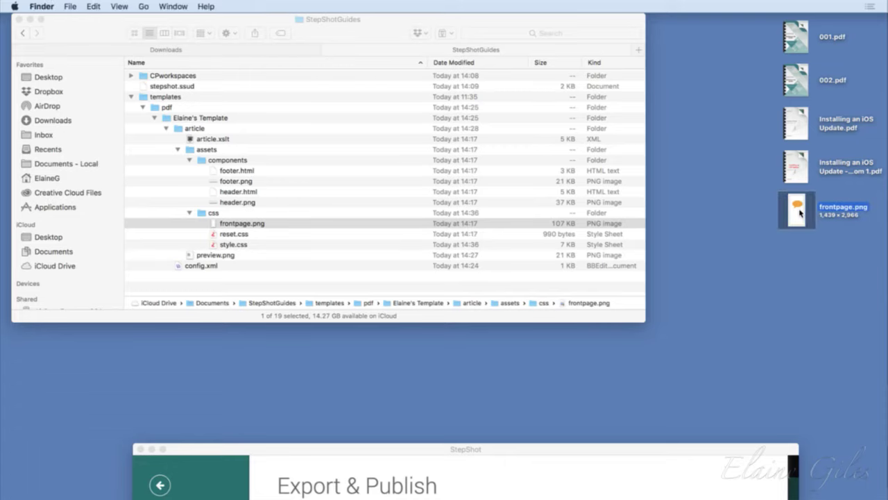
key(space)
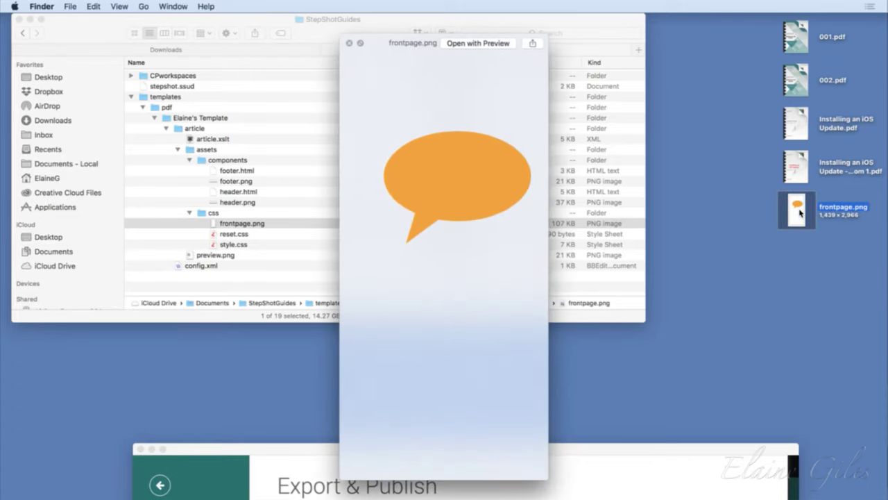
key(space)
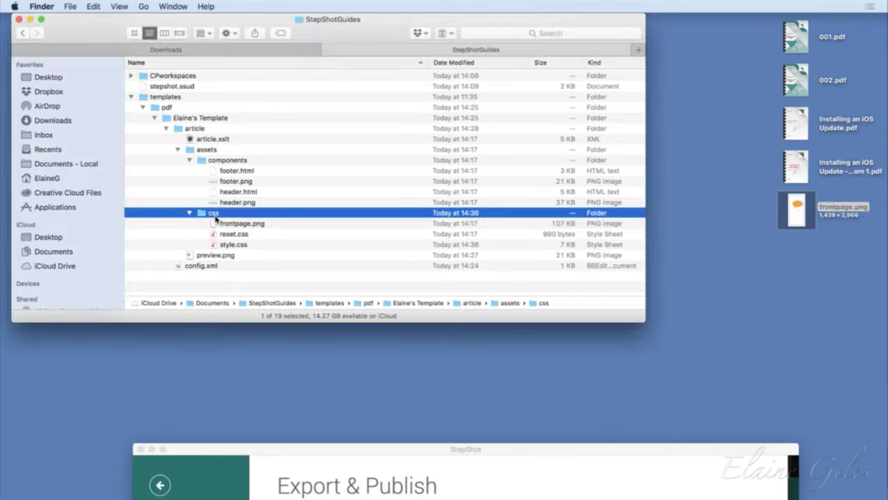
Replace frontpage.png in the template's css folder with the exported frontpage.png from the Desktop
click(213, 213)
double_click(215, 213)
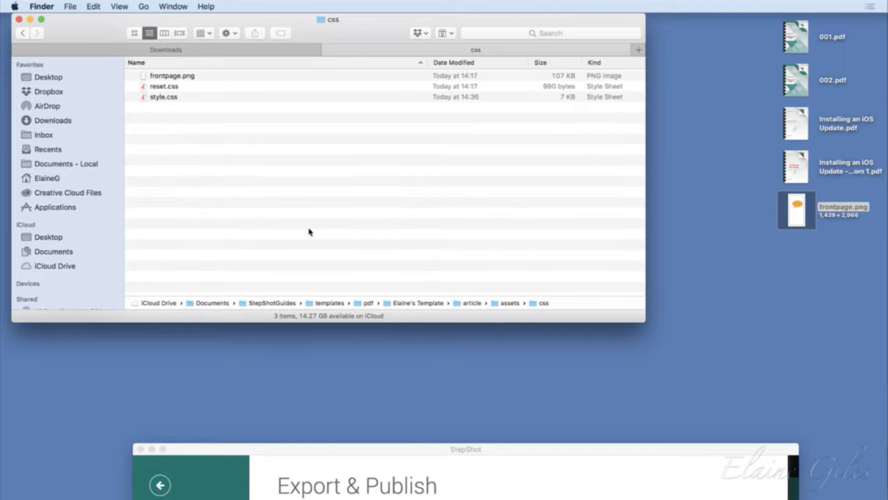
drag(805, 208, 399, 190)
click(350, 262)
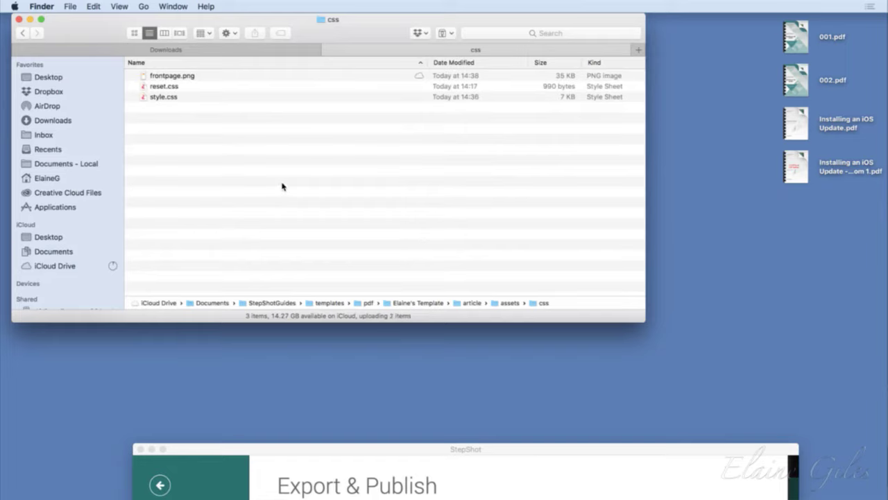
Publish the guide from StepShot with the custom template, saving it to the Desktop as "Installing an iOS Update - custom 2.pdf"
click(417, 461)
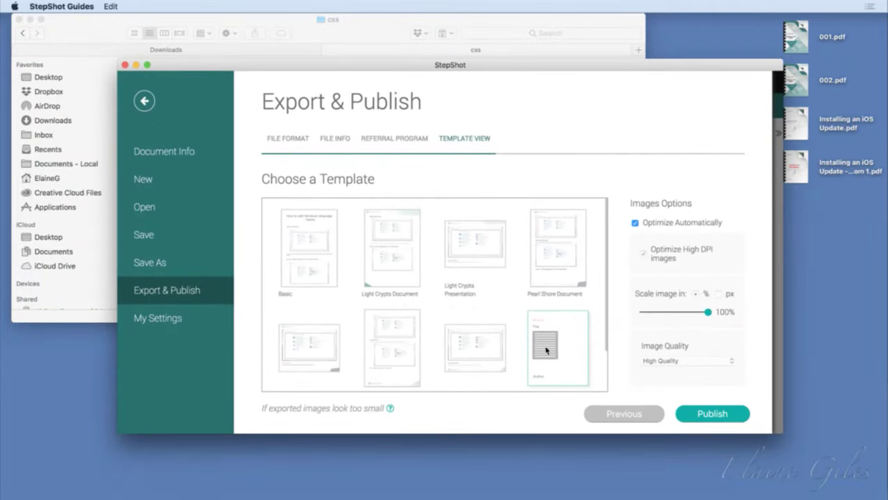
click(705, 413)
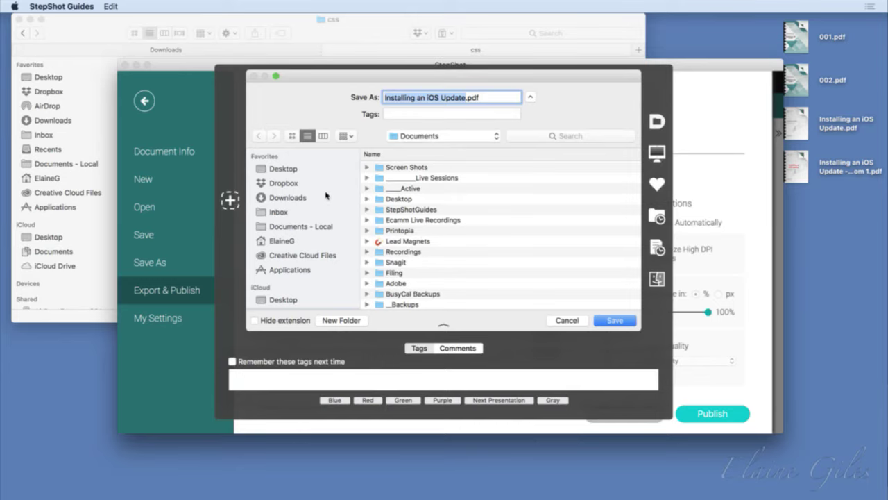
click(289, 171)
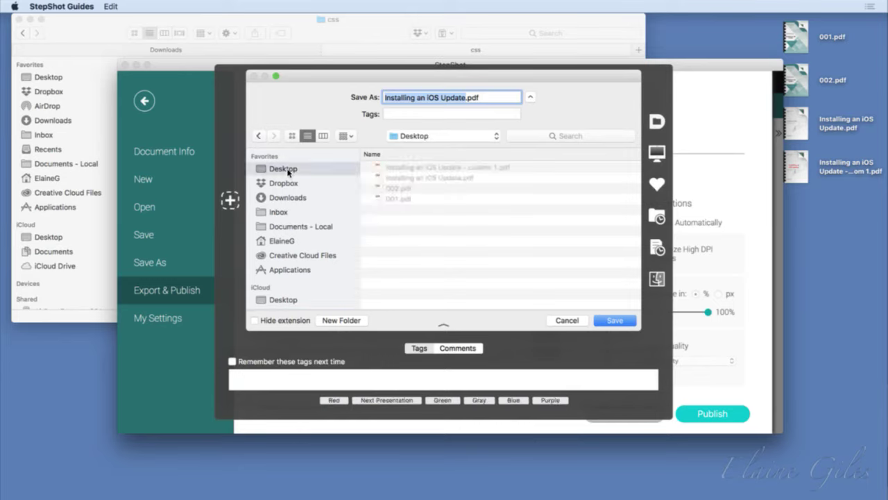
key(Right)
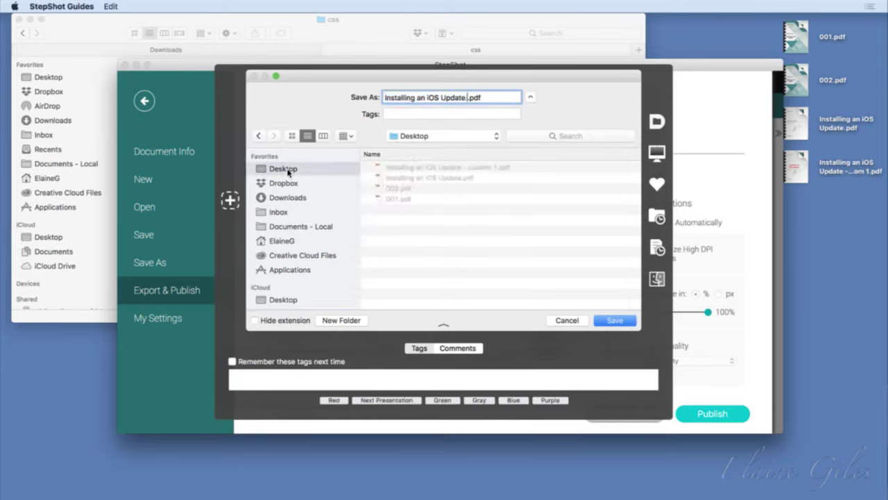
text(custom 2)
key(Left)
key(Left)
key(Left)
key(Left)
key(Left)
key(Left)
text(-)
key(Return)
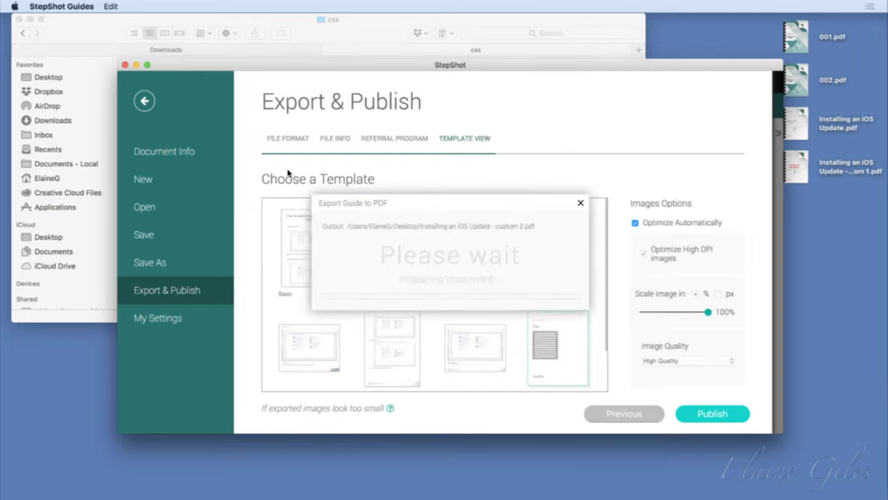
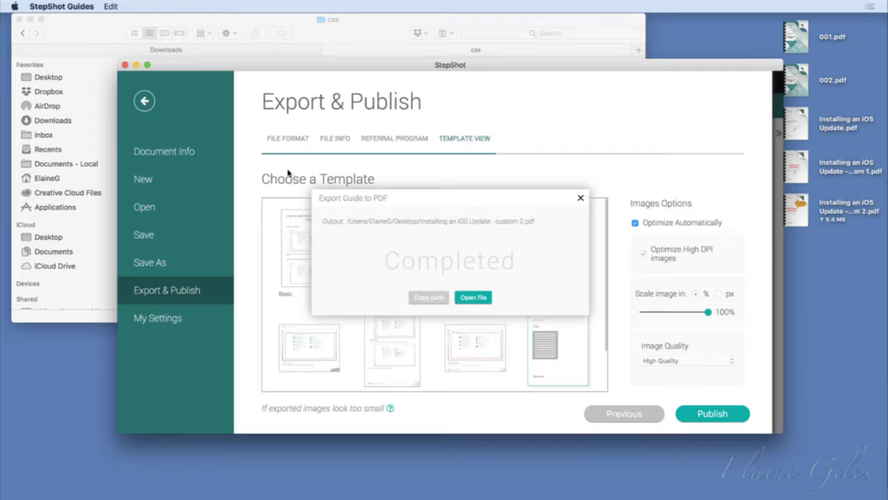
Check the published PDF's front page in PDF Expert, close the export dialog and move the StepShot window out of the way
click(474, 298)
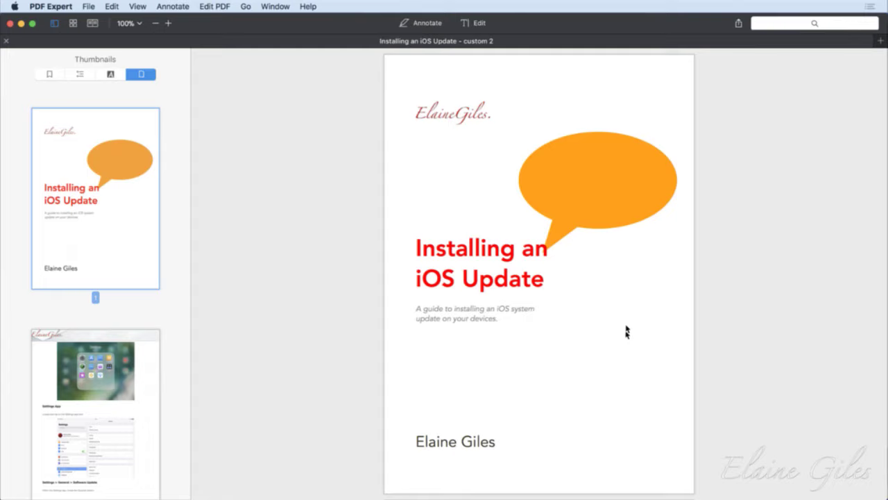
key(super+q)
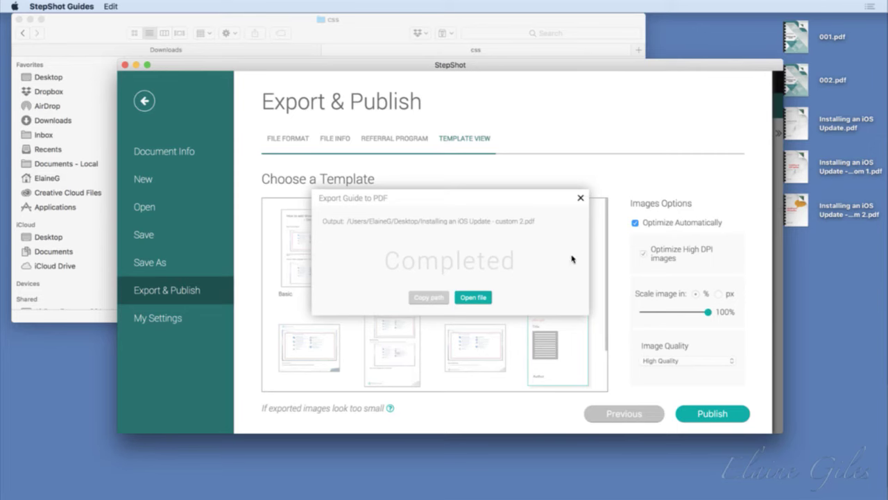
click(582, 198)
drag(592, 64, 614, 480)
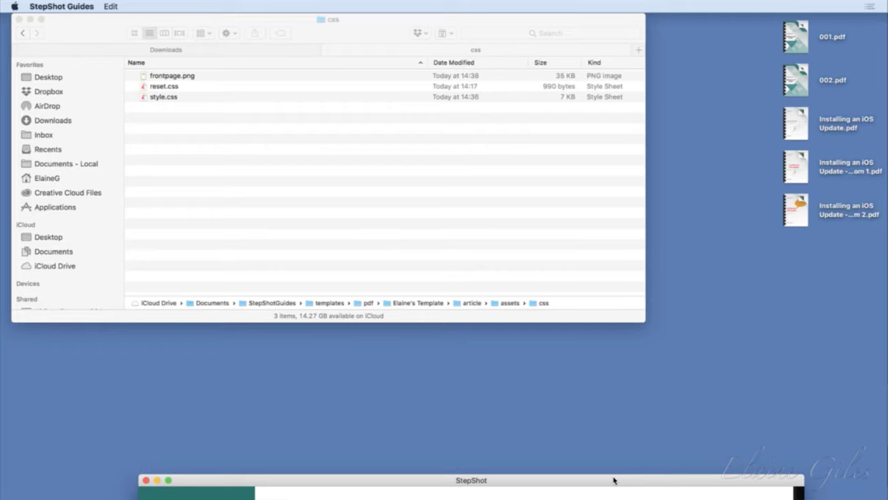
Reopen the custom 2 PDF from the Desktop to examine its front page logo and header, and quit the viewer
click(796, 210)
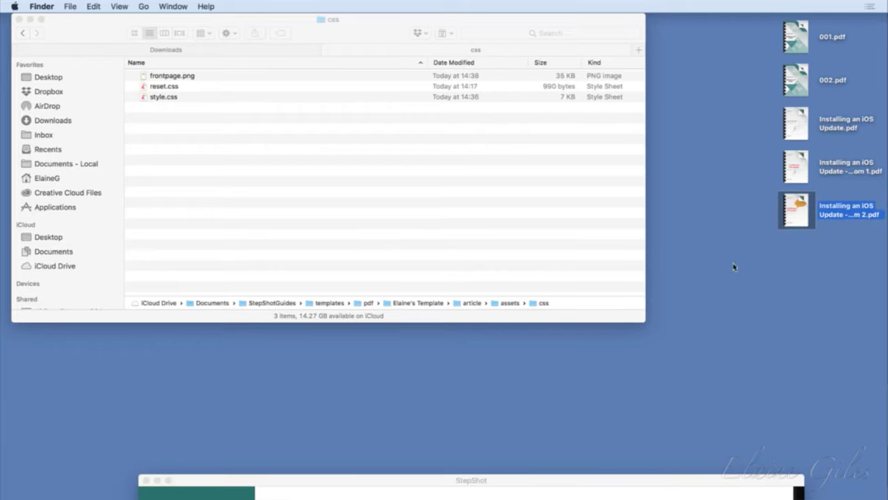
key(super+o)
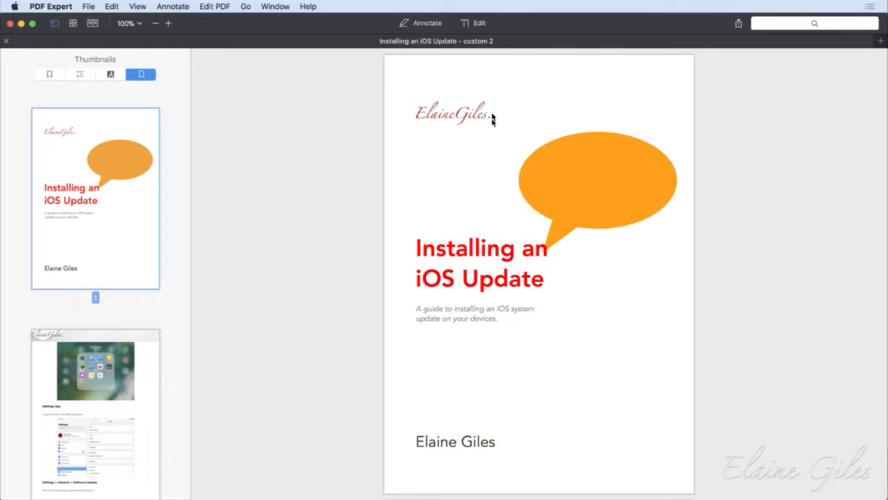
key(super+q)
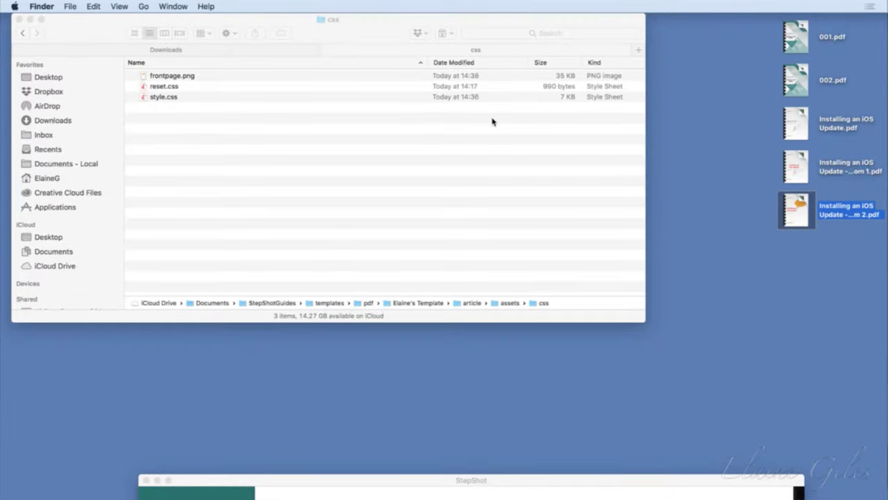
Return to the StepShotGuides folder in Finder and open the custom PDF template's folder
click(212, 122)
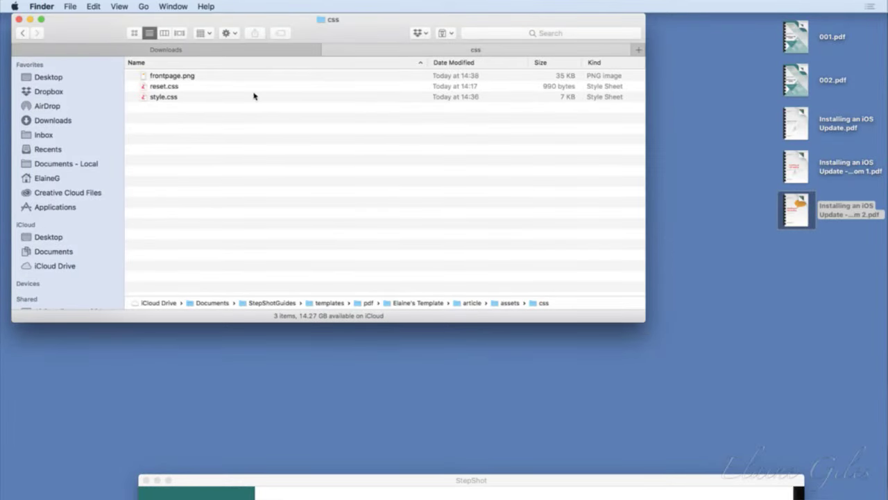
click(23, 33)
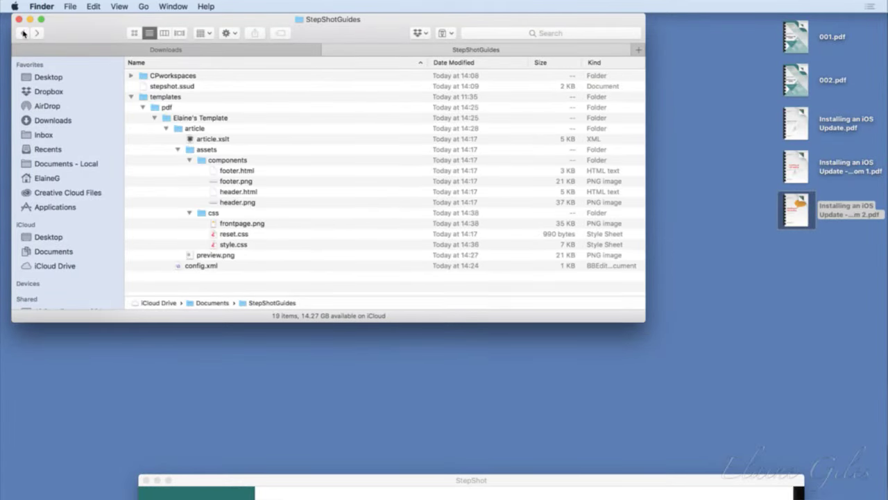
double_click(207, 119)
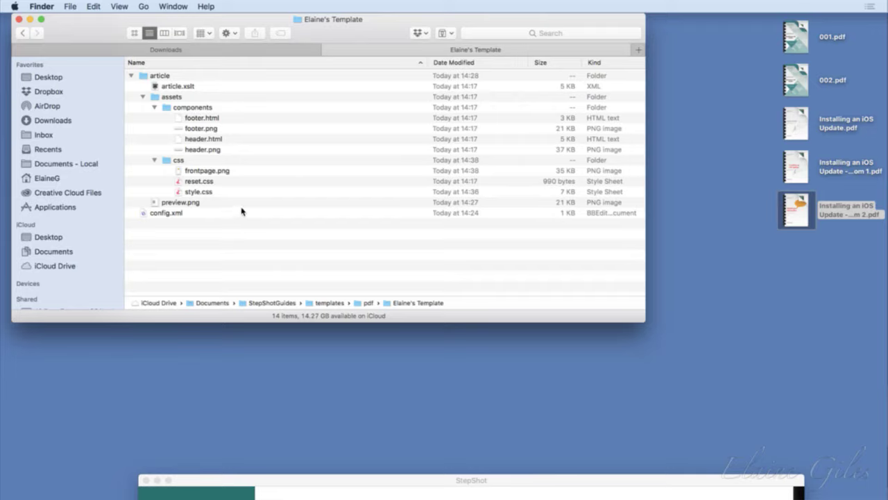
Open header.html from the template's components folder in BBEdit and enlarge its window to fill the screen
click(216, 140)
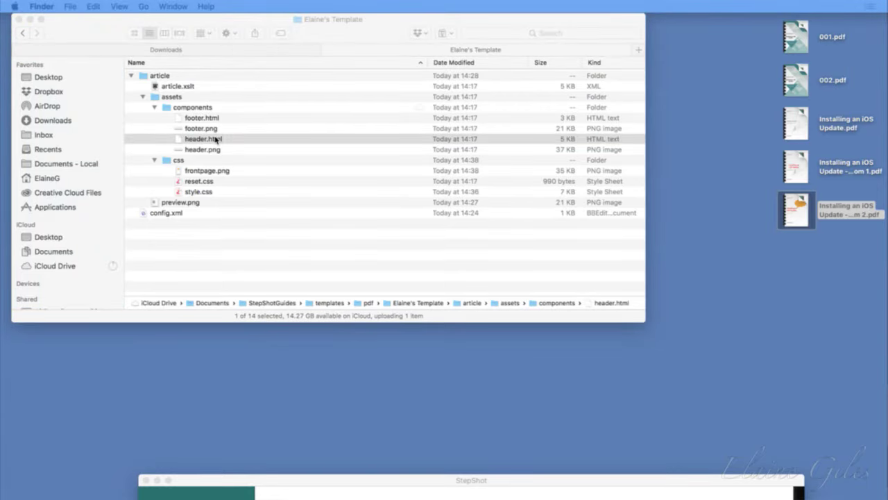
right_click(216, 139)
mouse_move(264, 153)
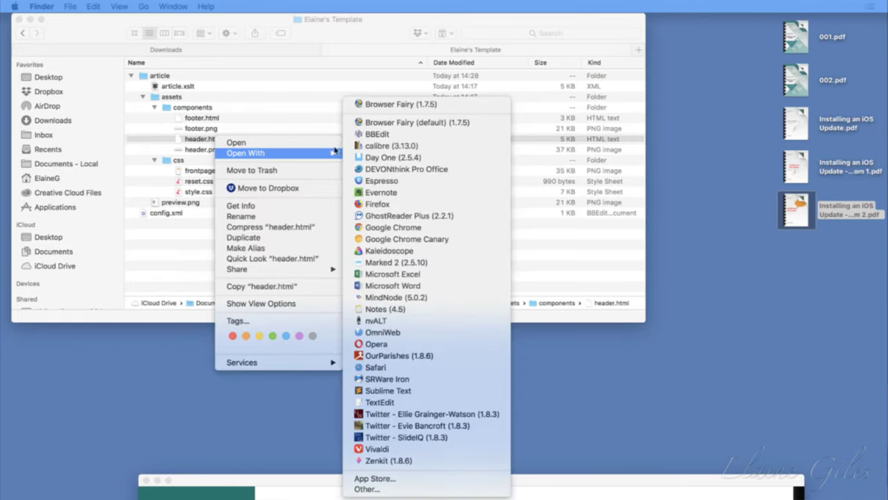
click(371, 134)
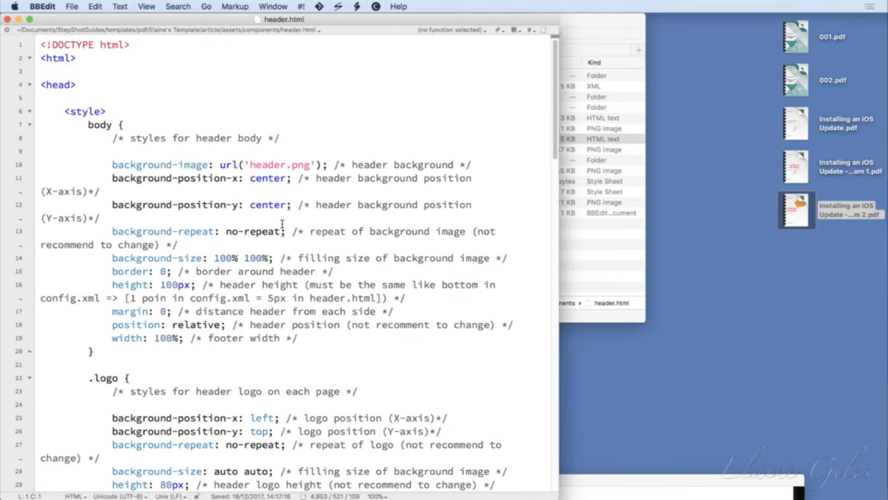
key(ctrl+alt+Return)
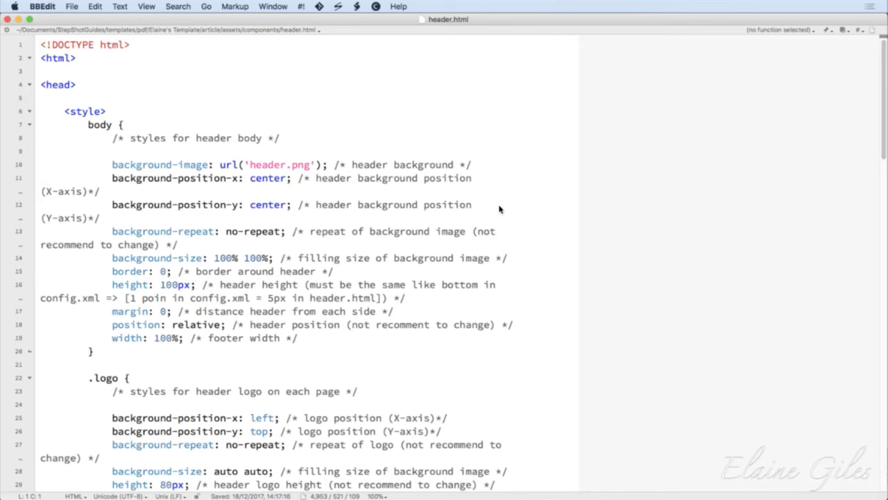
Read through header.html from the header body styles to the closing script and body markup
scroll(334, 258, down, 5)
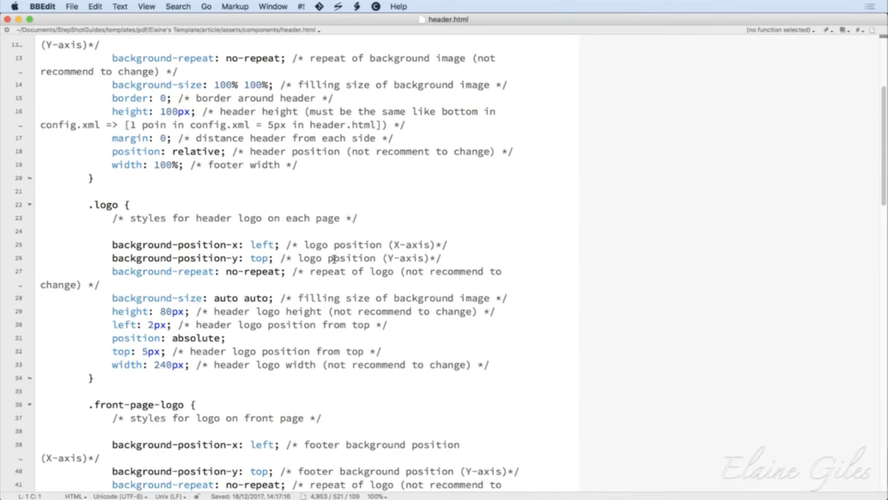
scroll(334, 259, down, 8)
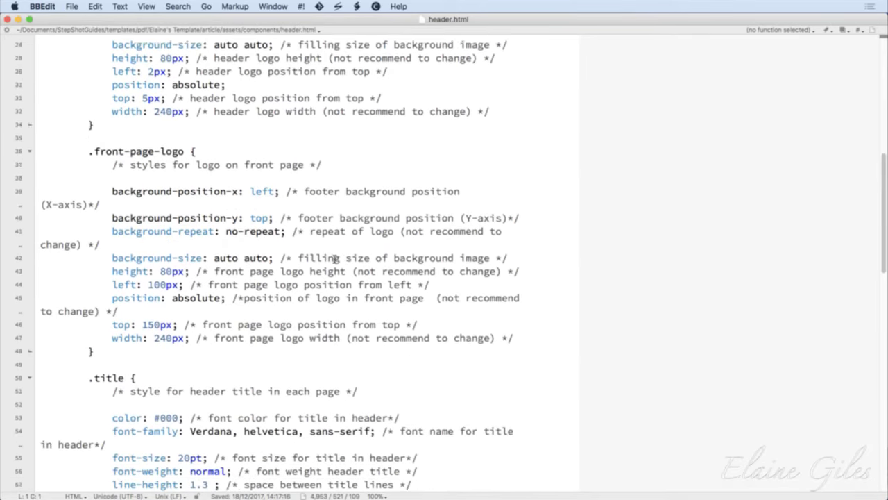
scroll(334, 258, down, 10)
scroll(334, 259, down, 2)
scroll(334, 259, down, 7)
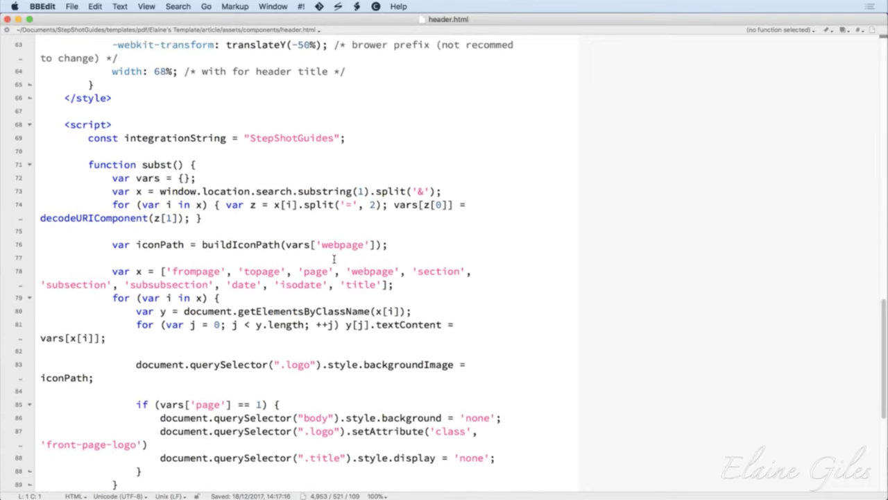
scroll(334, 258, down, 6)
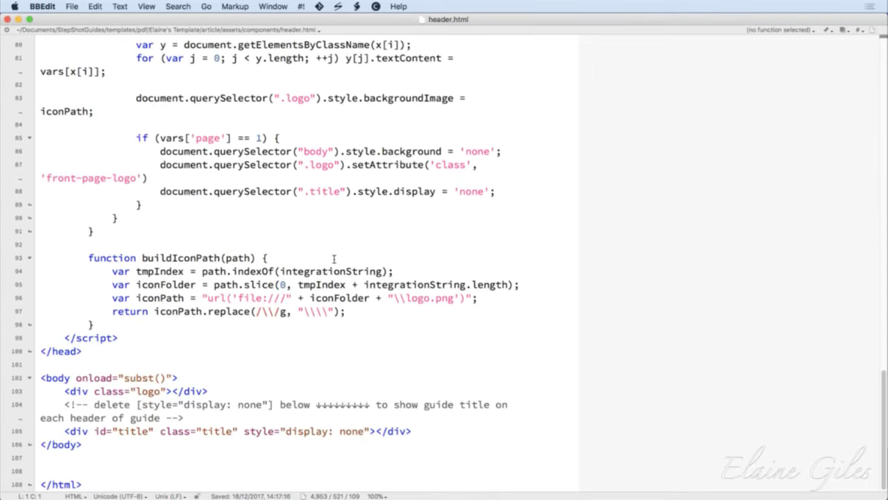
Examine the header.png background image and the background position values in the header body styles
scroll(334, 258, up, 20)
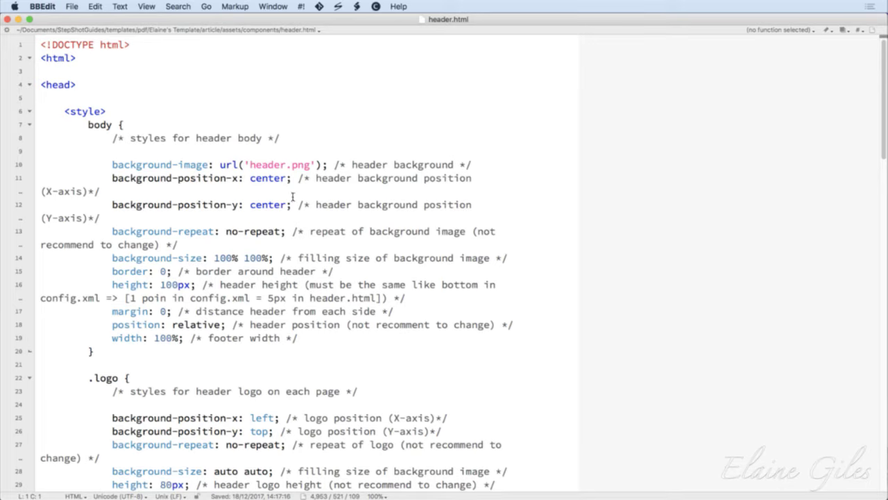
drag(310, 166, 250, 172)
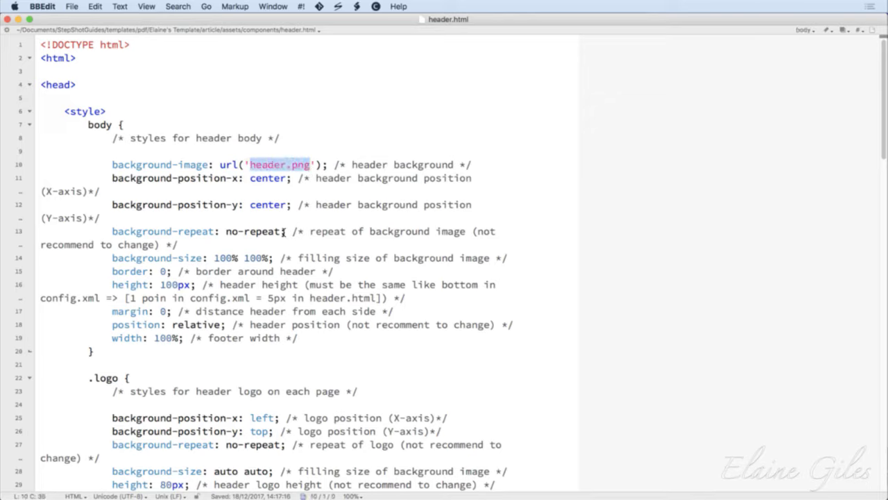
drag(286, 180, 252, 212)
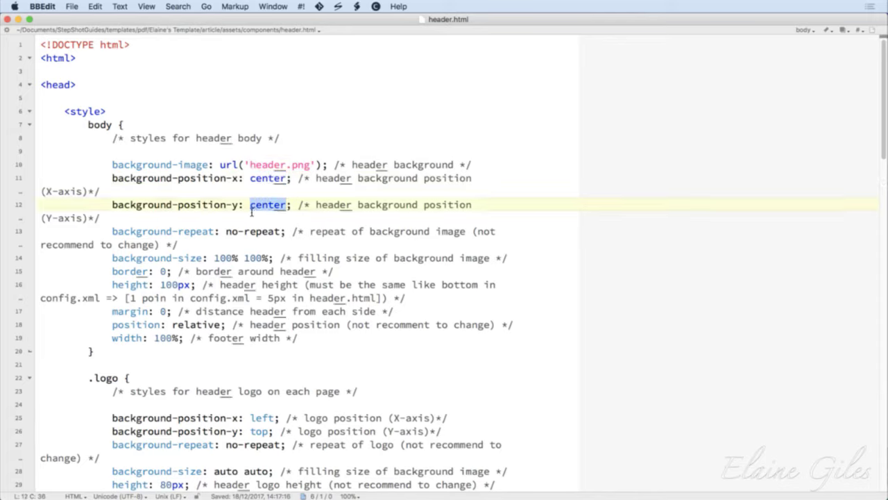
Examine the .logo rule in header.html, highlighting its width and height properties
scroll(335, 260, down, 3)
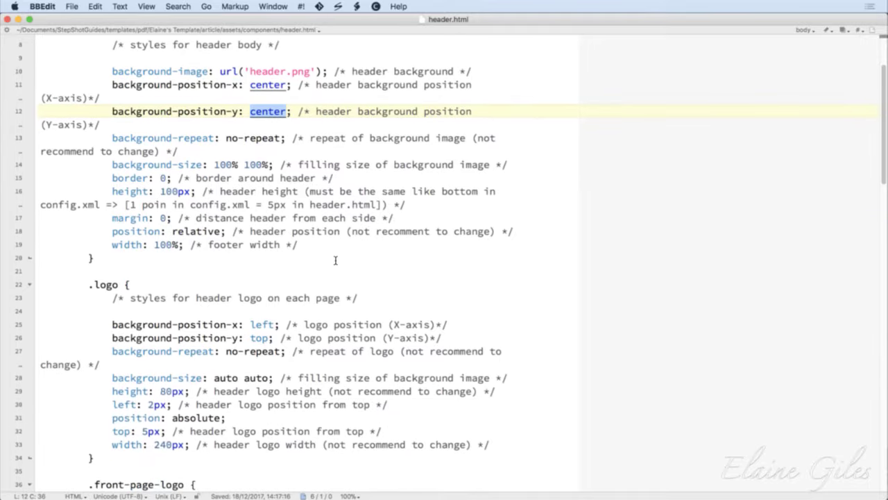
scroll(335, 260, down, 1)
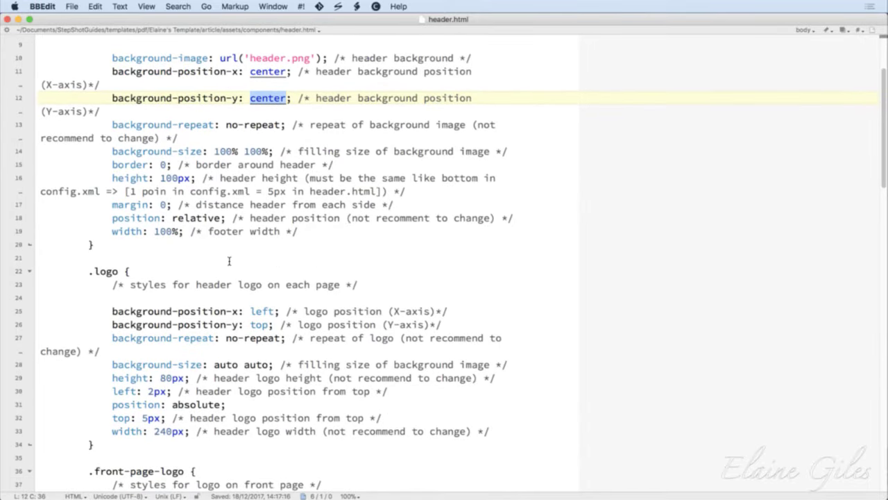
scroll(212, 260, down, 2)
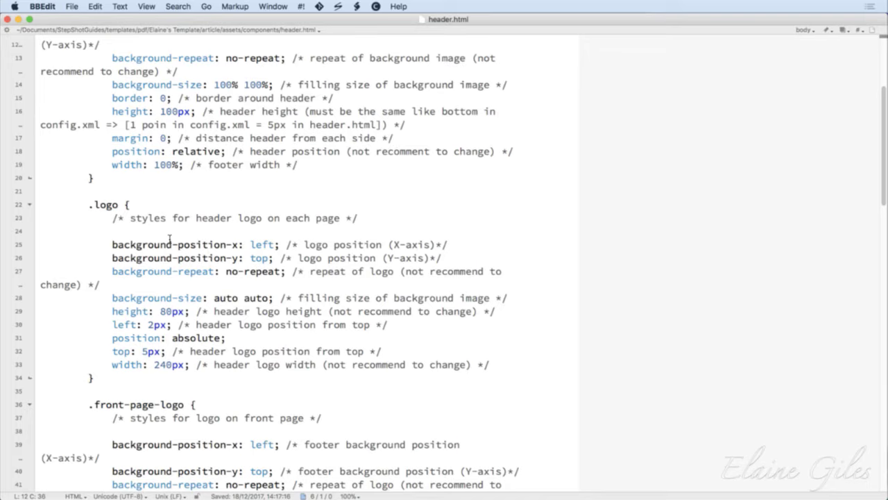
drag(119, 207, 90, 210)
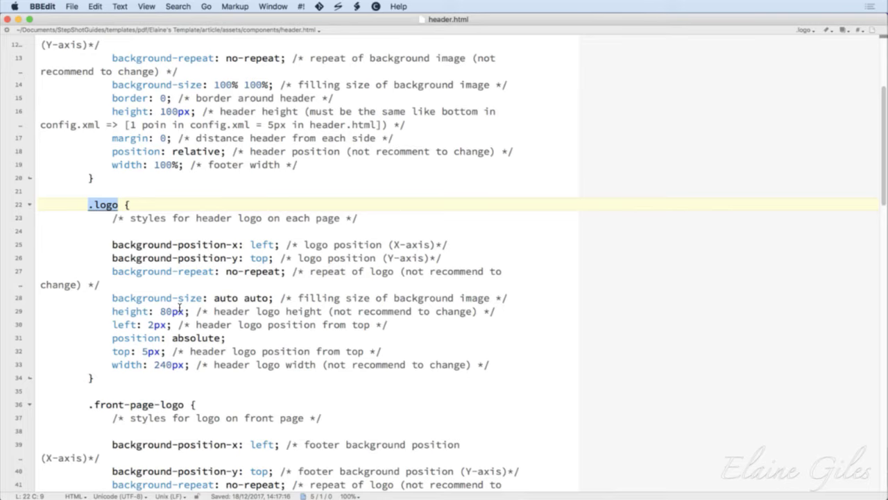
drag(191, 366, 114, 371)
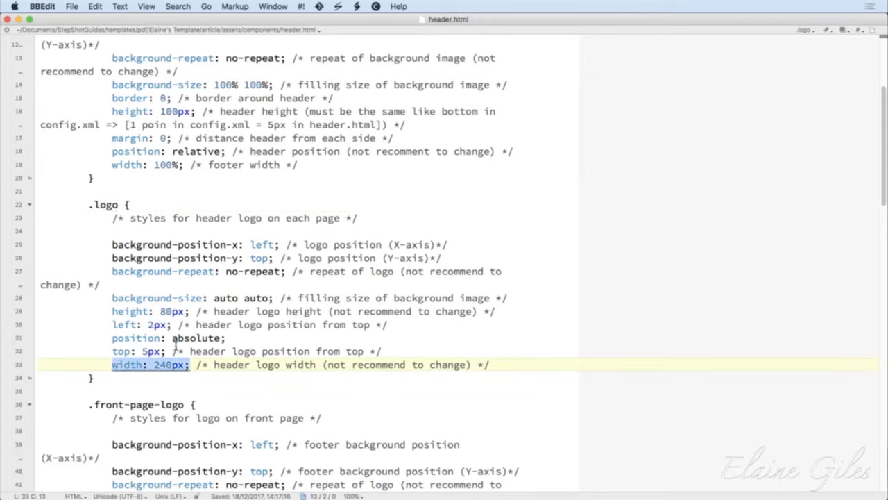
drag(190, 316, 111, 316)
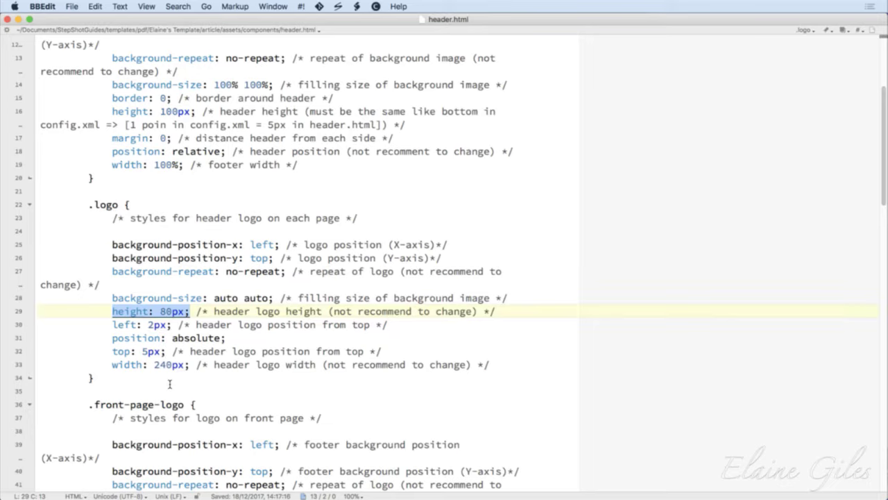
double_click(161, 367)
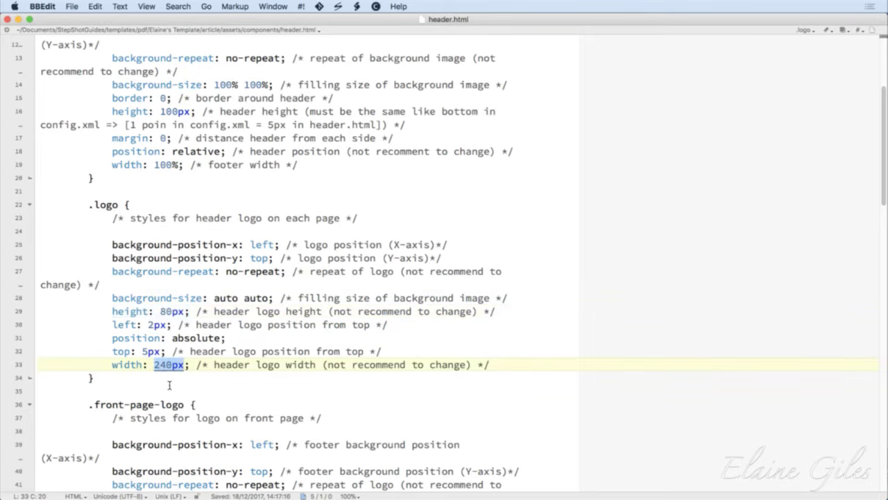
Set the width in the .logo rule to 310px and save header.html
key(Left)
key(Delete)
key(Delete)
key(Delete)
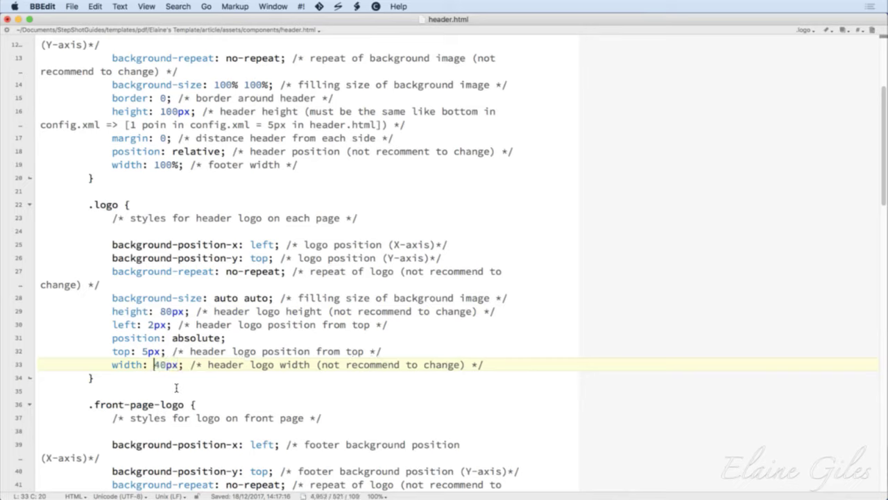
text(310)
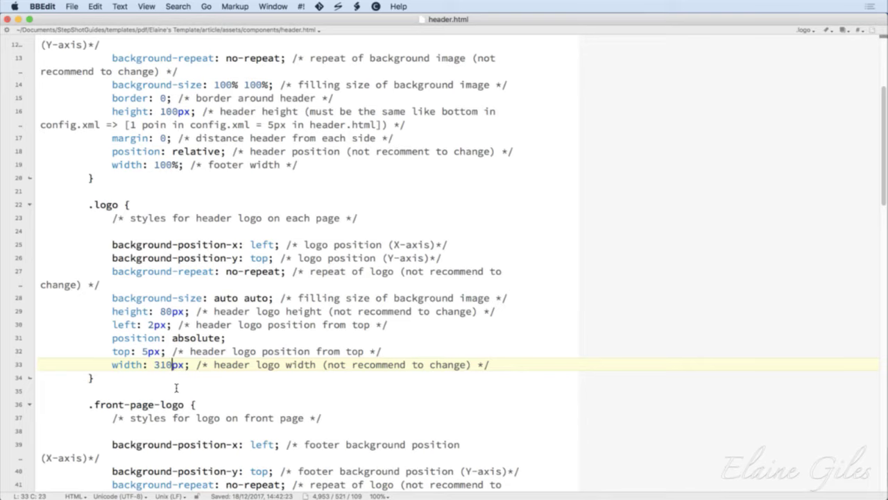
Switch to StepShot and publish the guide with the custom template to the Desktop as Installing an iOS Update 3.pdf
key(super+h)
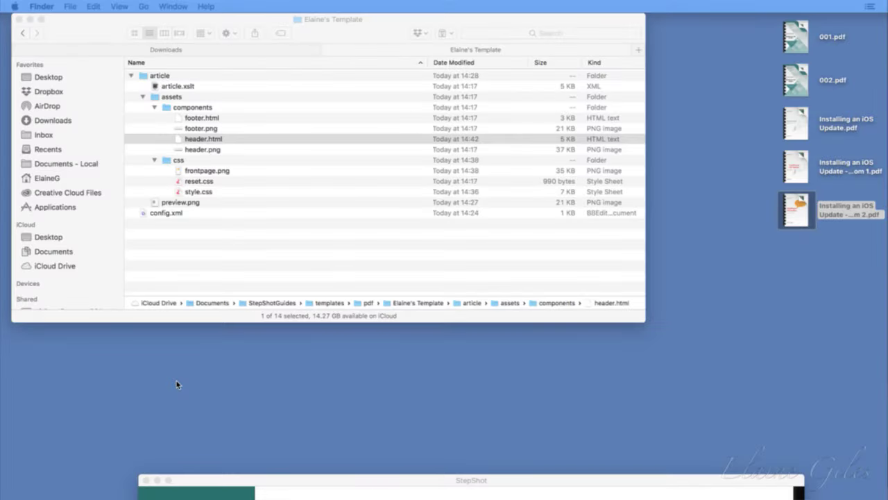
drag(646, 482, 629, 72)
click(718, 414)
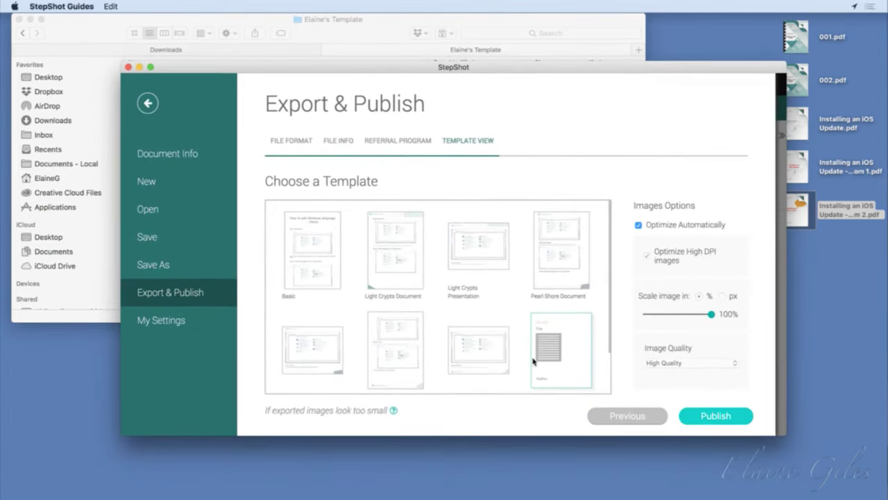
key(Right)
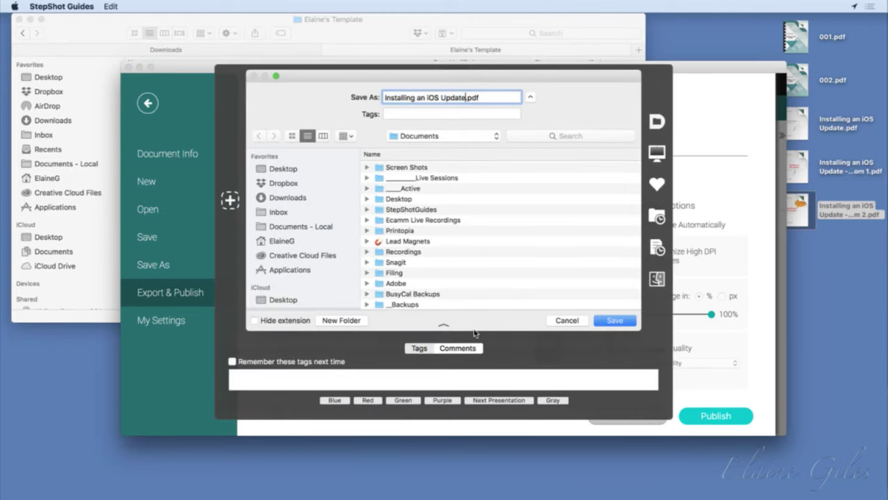
text(3)
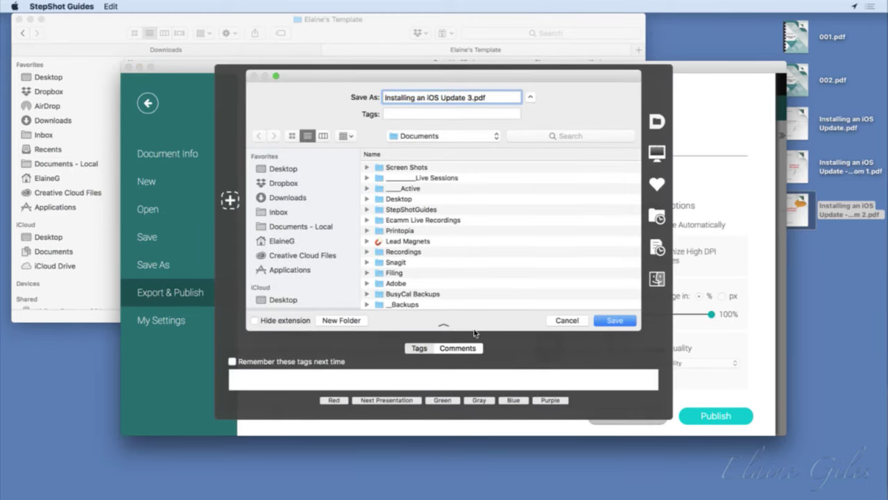
key(super+shift+d)
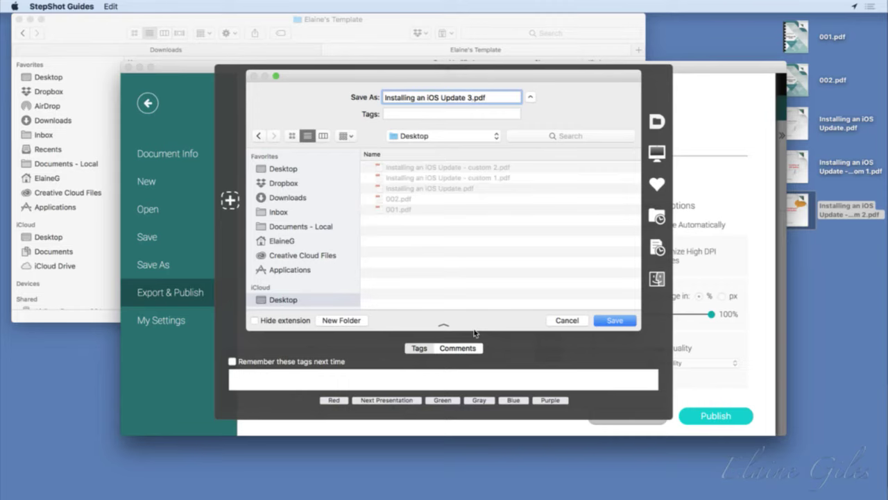
key(Return)
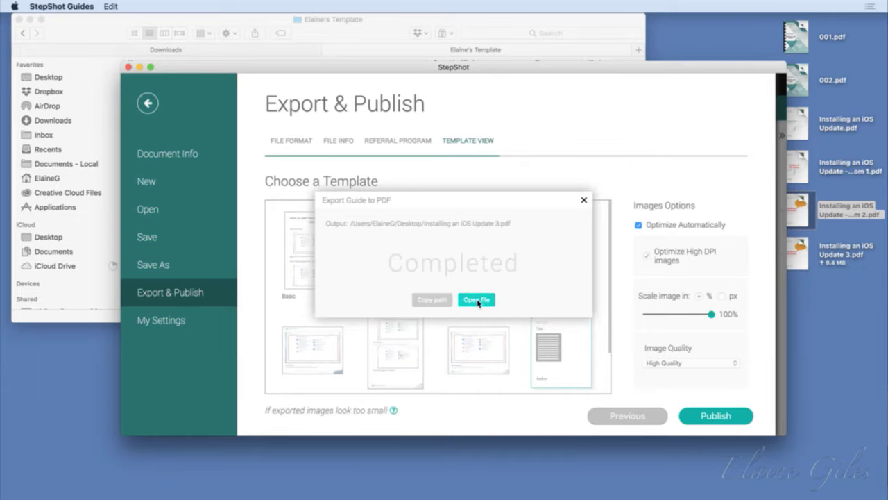
Open the exported PDF to check the logo on the front page and in the second page's header, and dismiss the export dialog
click(477, 300)
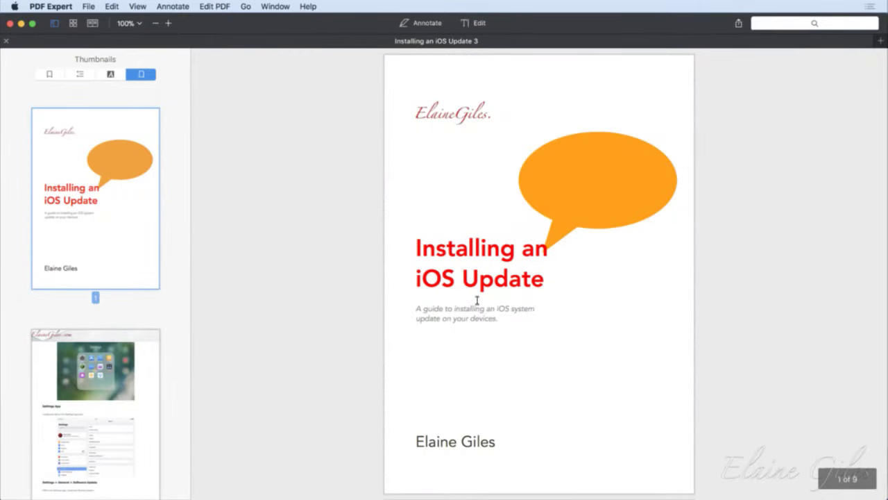
click(70, 347)
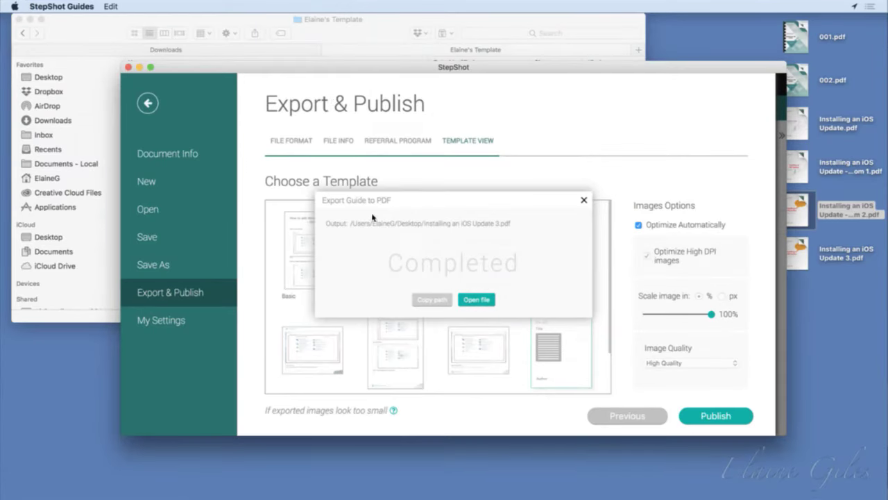
click(583, 201)
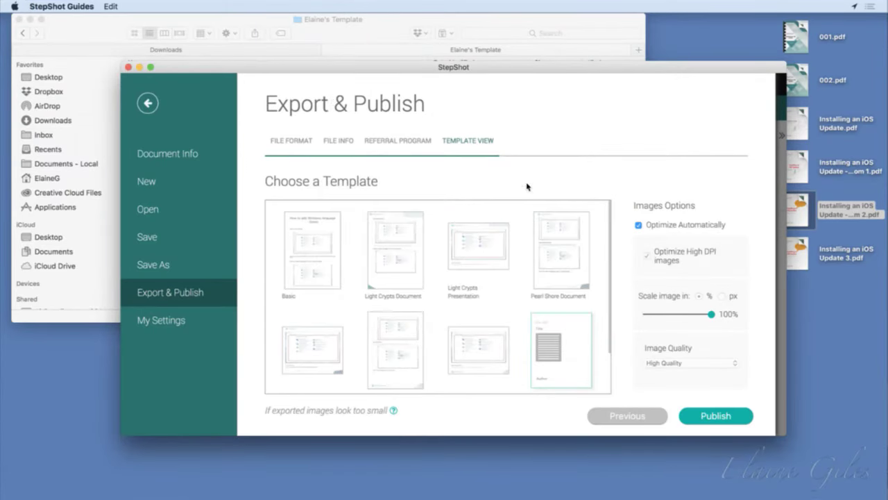
Return to the template folder in Finder and open header.html from components in BBEdit
click(375, 31)
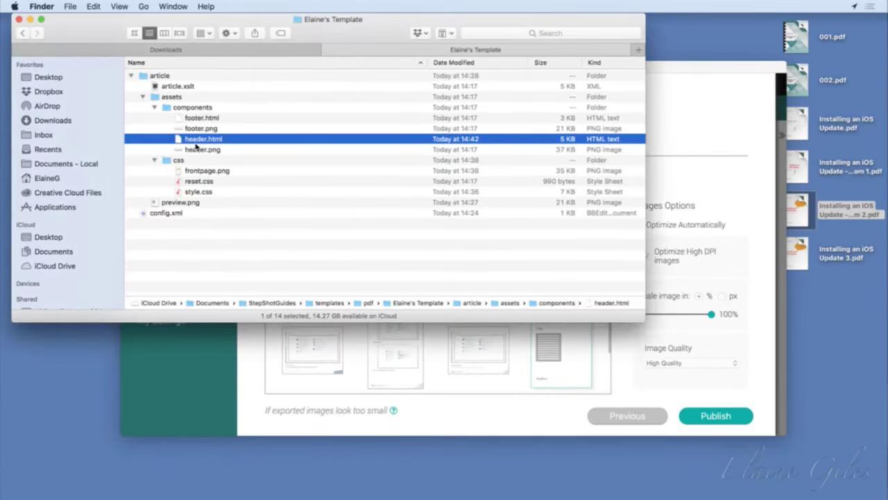
double_click(196, 139)
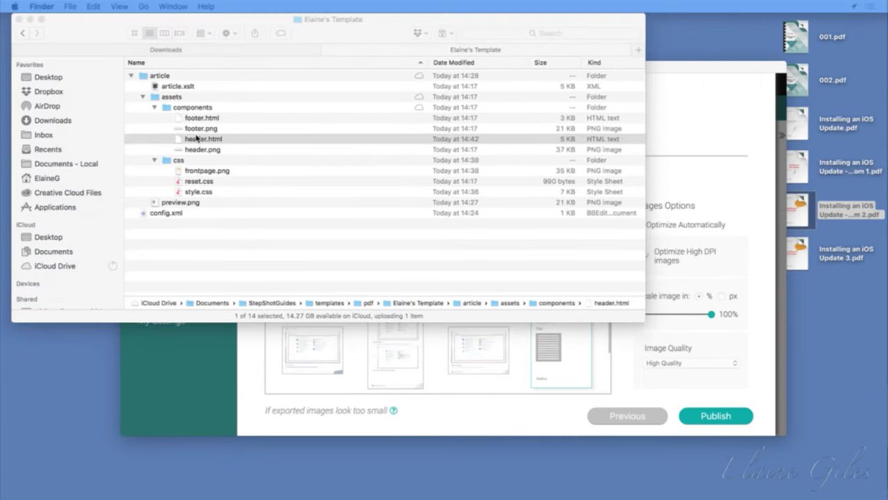
right_click(196, 139)
mouse_move(306, 152)
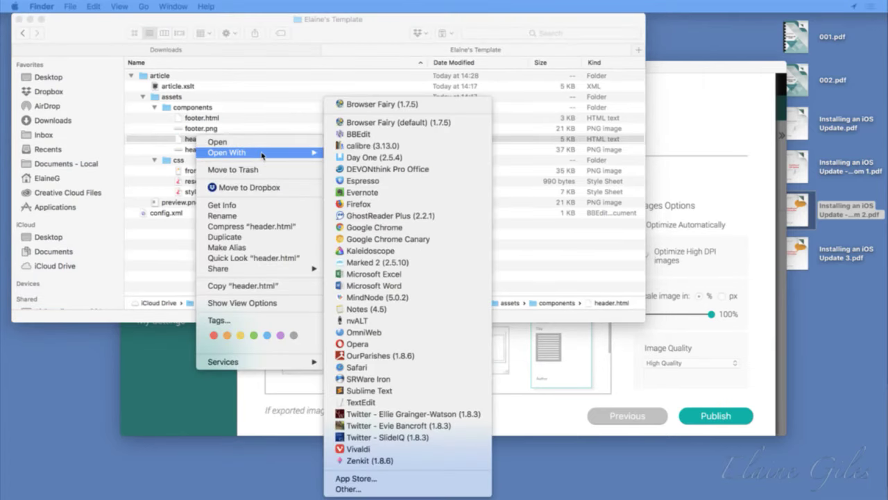
click(372, 136)
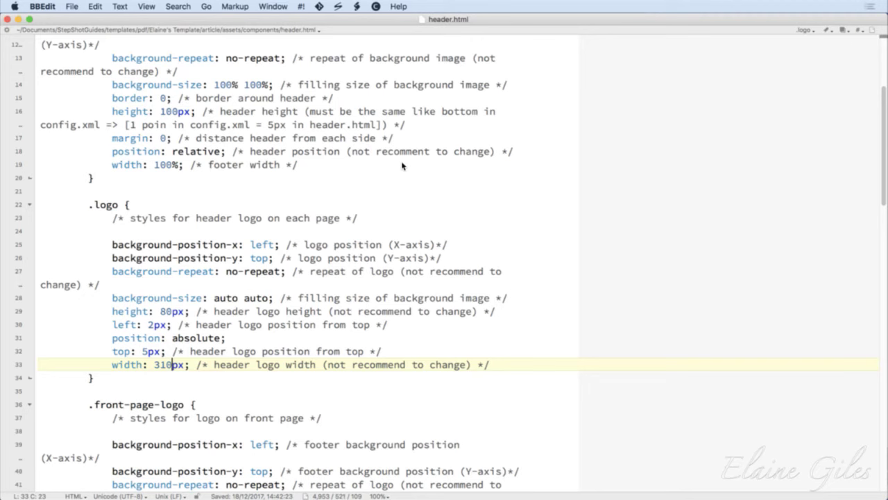
Examine the .front-page-logo rule, highlighting its name and its width and height properties
scroll(294, 417, down, 5)
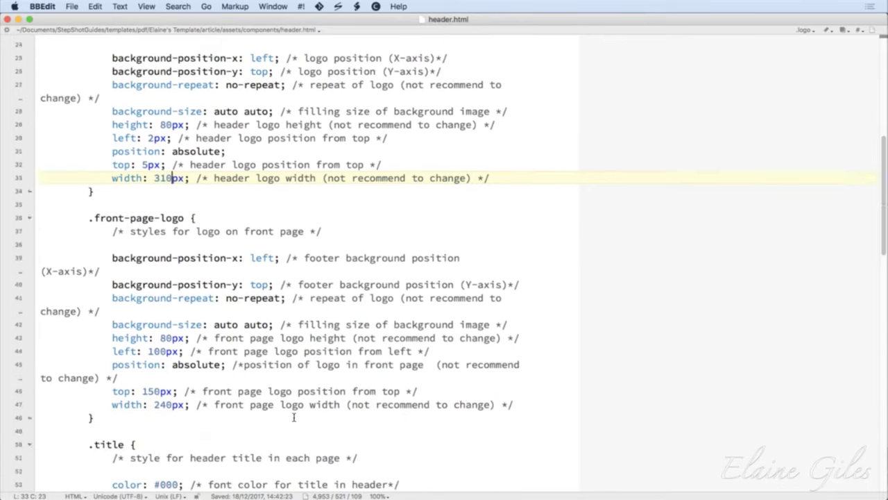
drag(185, 178, 95, 179)
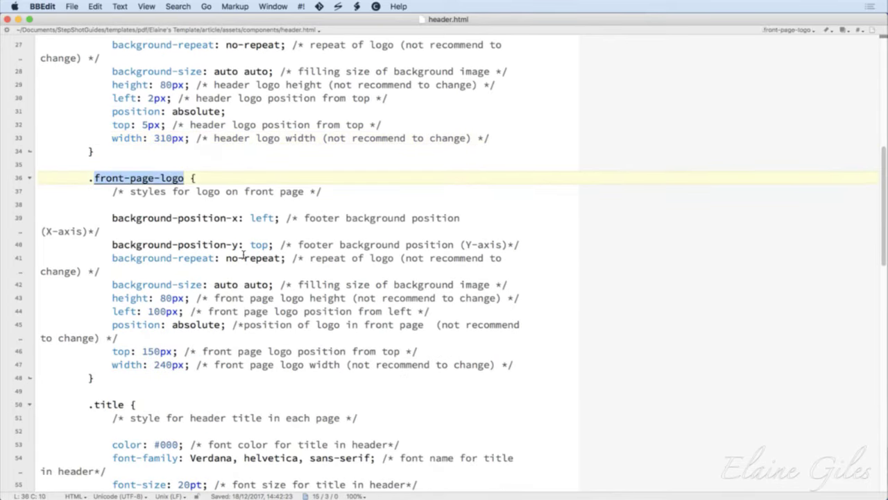
drag(193, 370, 113, 368)
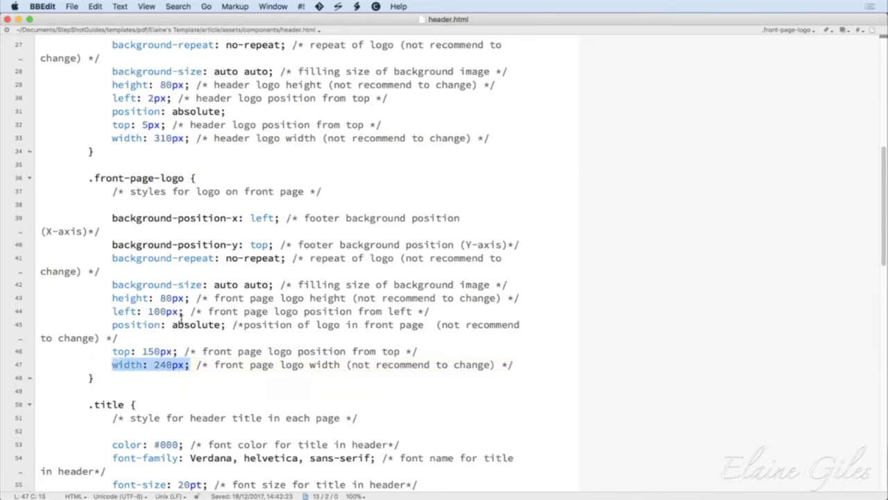
drag(188, 300, 112, 300)
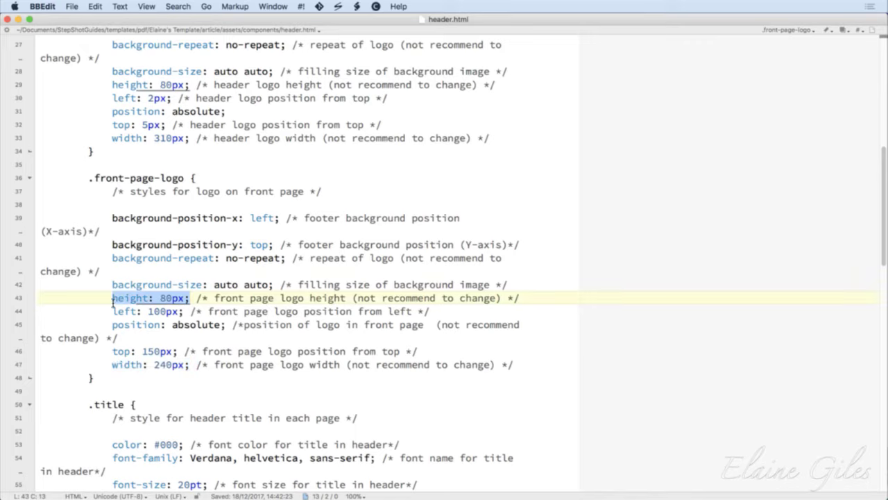
Set the width in the .front-page-logo rule to 310px and save header.html
double_click(161, 368)
key(Left)
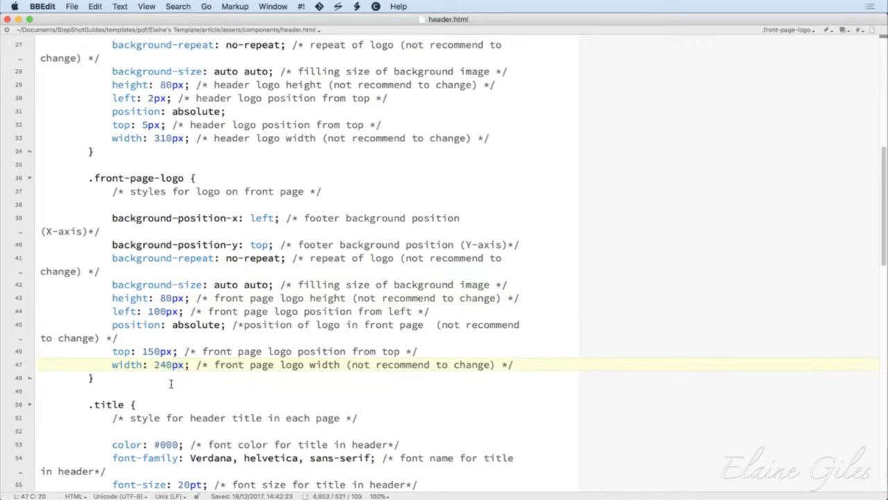
key(Delete)
key(Delete)
key(Delete)
text(310)
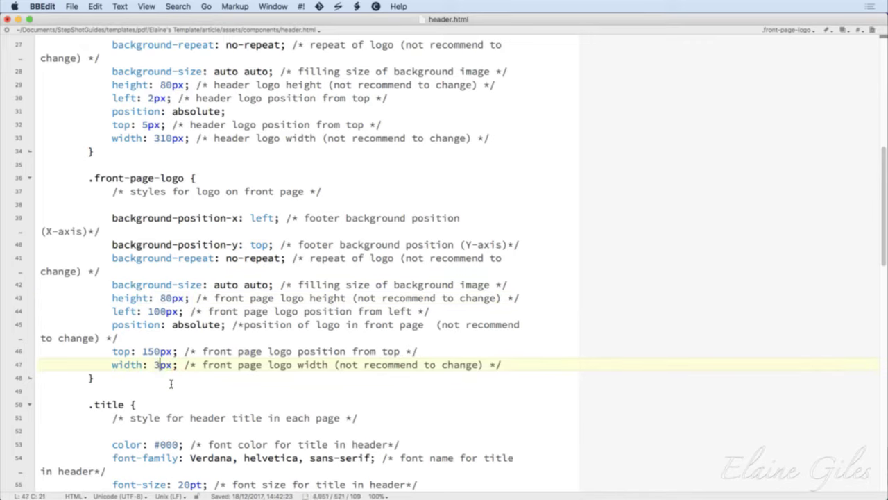
key(super+s)
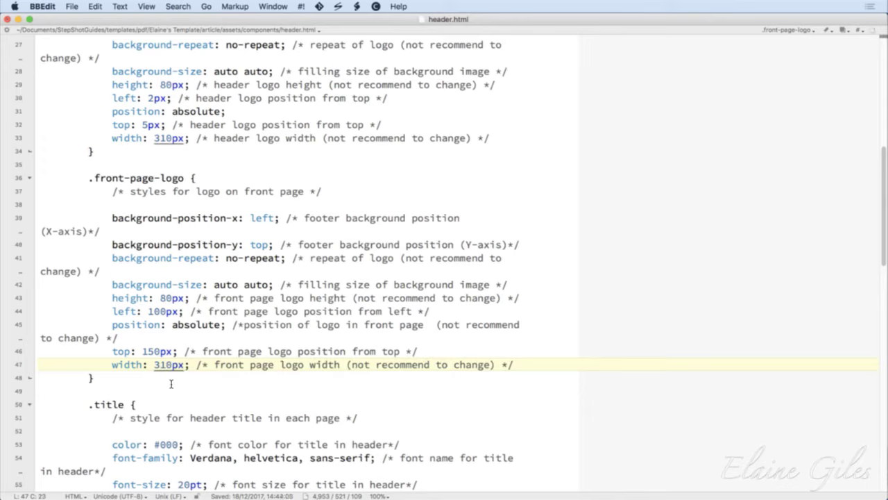
Quit BBEdit and publish the guide from StepShot to the Desktop as Installing an iOS Update 4.pdf
click(47, 5)
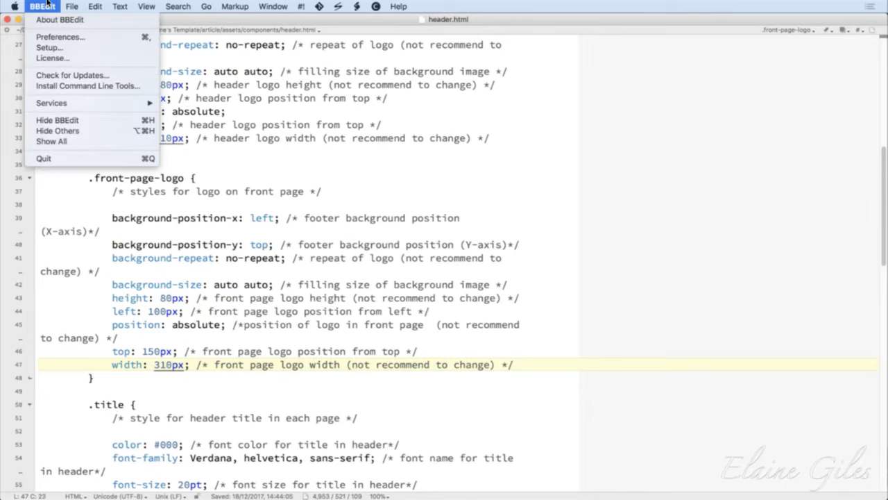
click(79, 159)
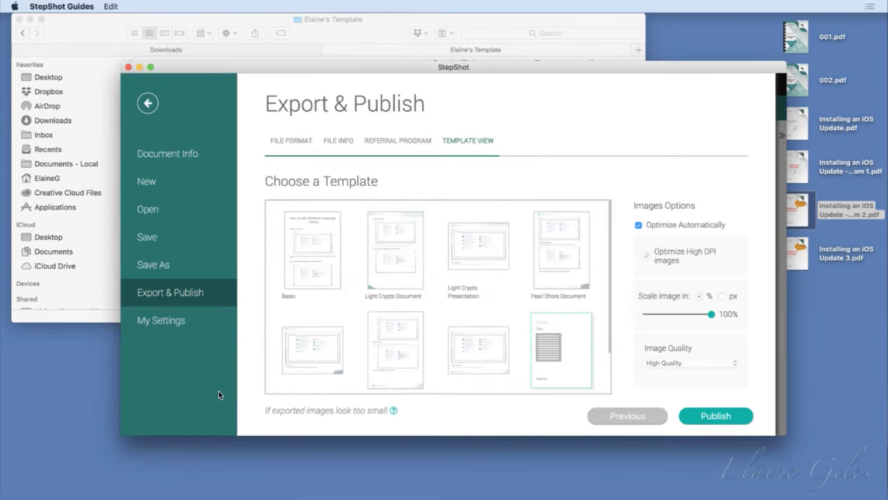
click(715, 416)
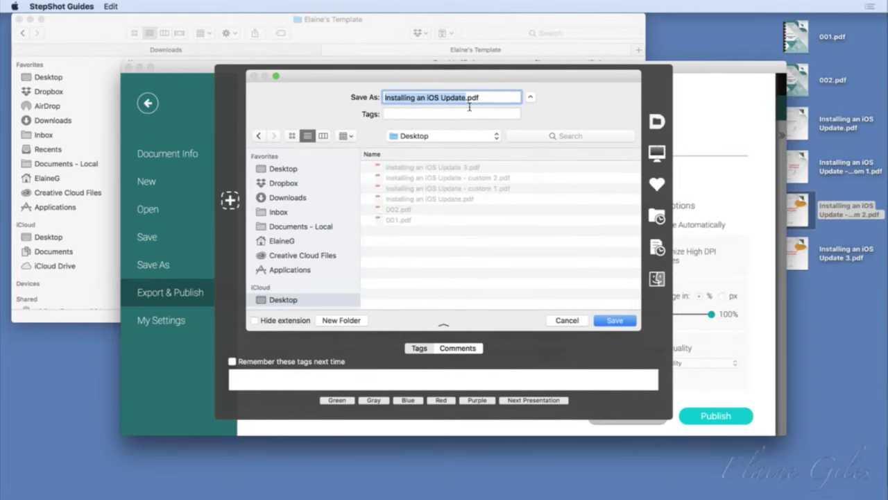
click(470, 107)
text(4)
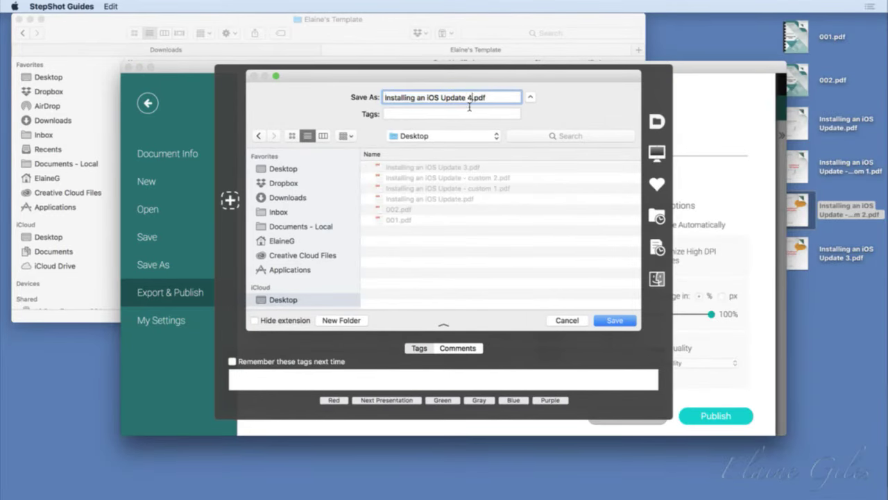
key(Return)
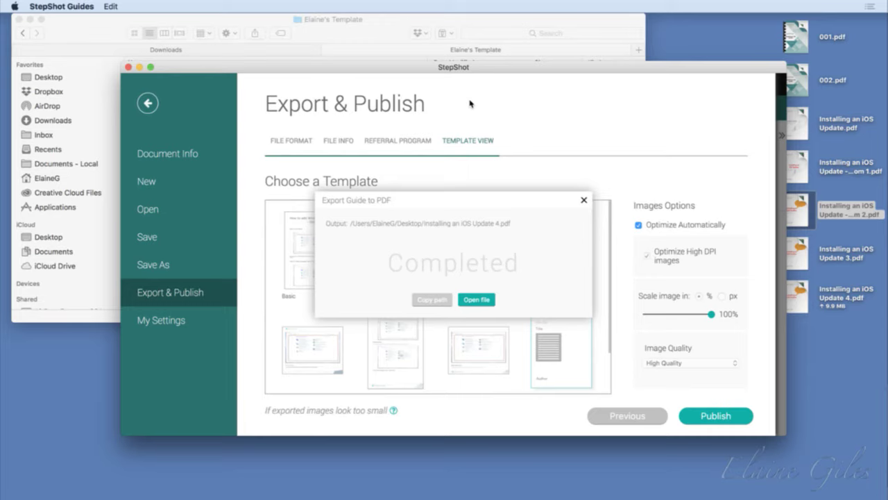
Open the exported PDF, check the logo placement on the cover and the page 2 header at 220% zoom, and close it
click(474, 300)
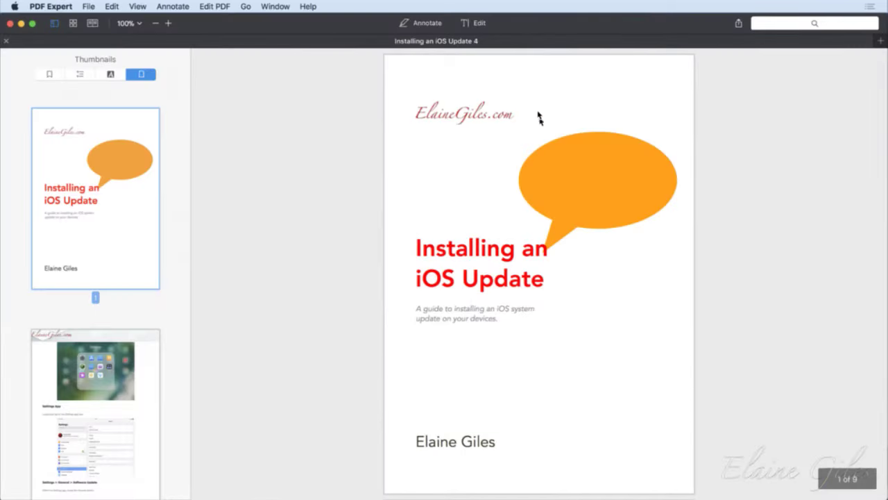
click(111, 434)
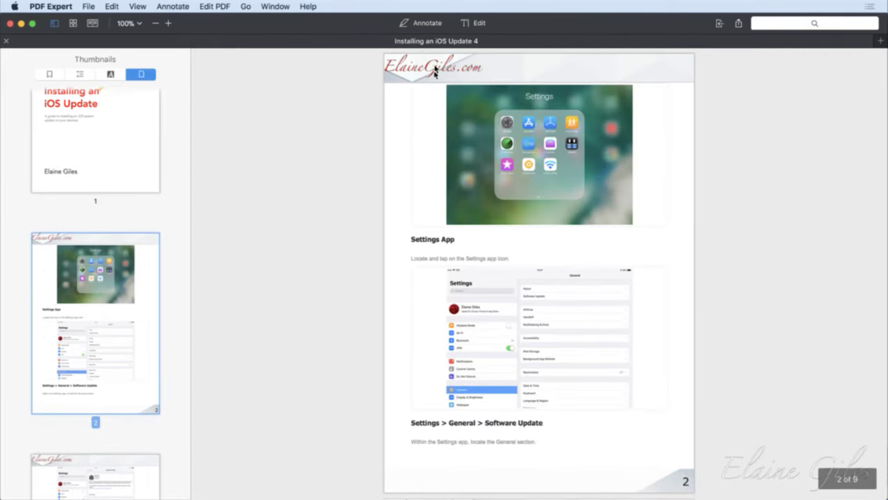
click(128, 23)
click(133, 46)
scroll(298, 114, up, 10)
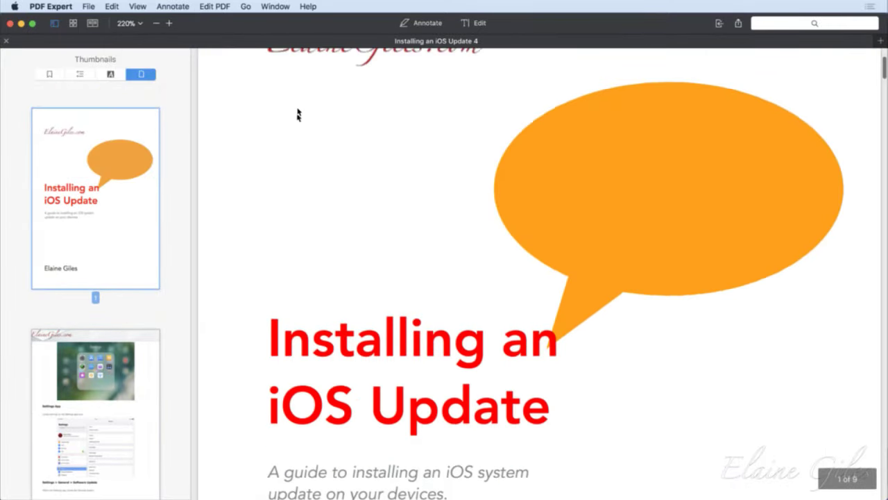
scroll(298, 114, down, 15)
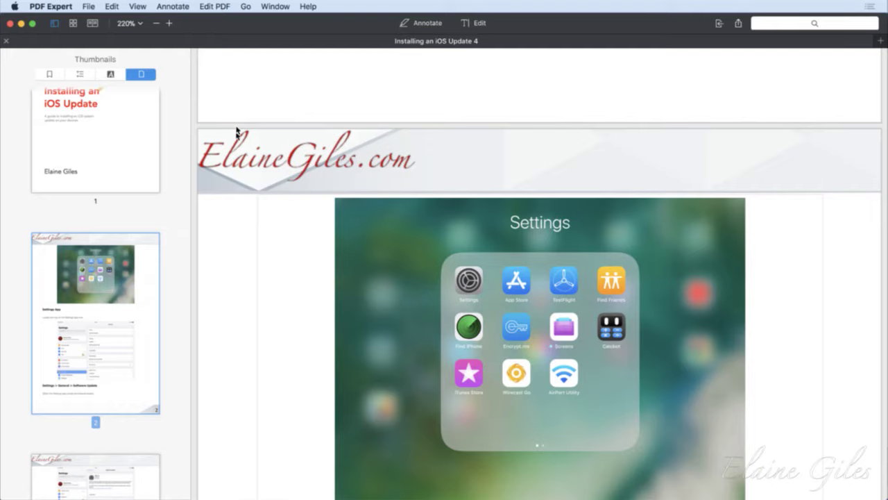
key(super+q)
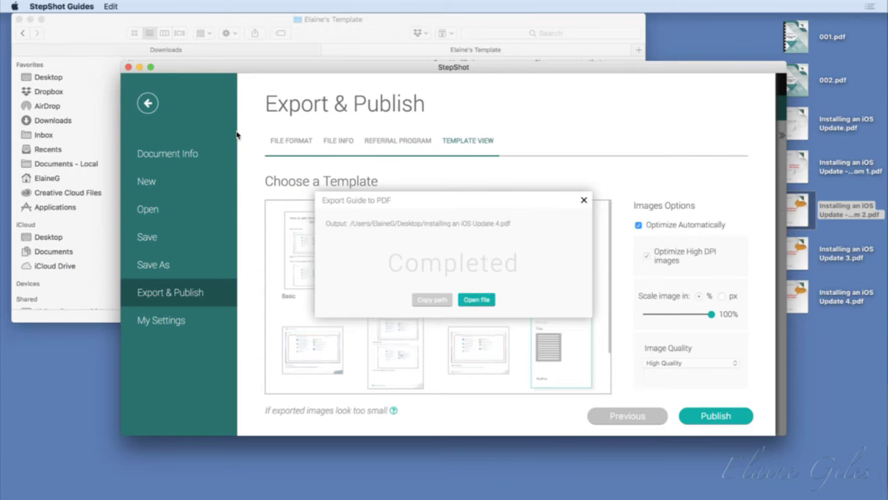
click(583, 200)
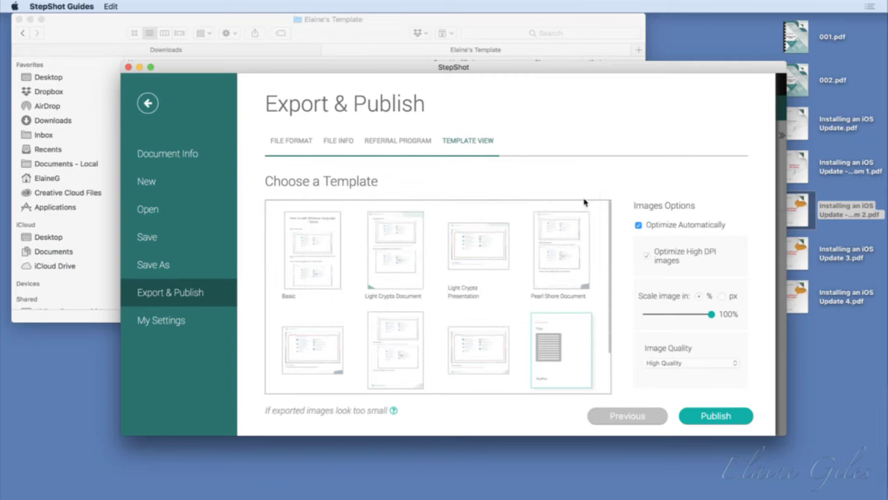
Open header.html from the template's components folder in BBEdit
click(479, 24)
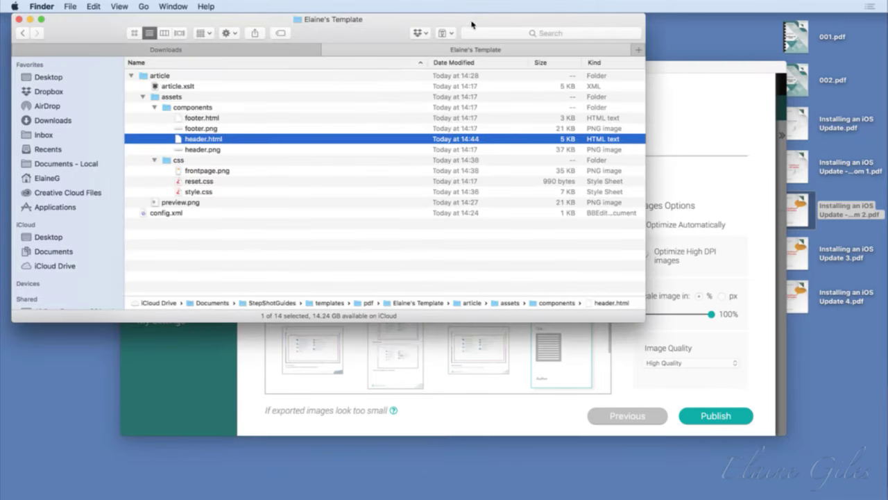
double_click(207, 141)
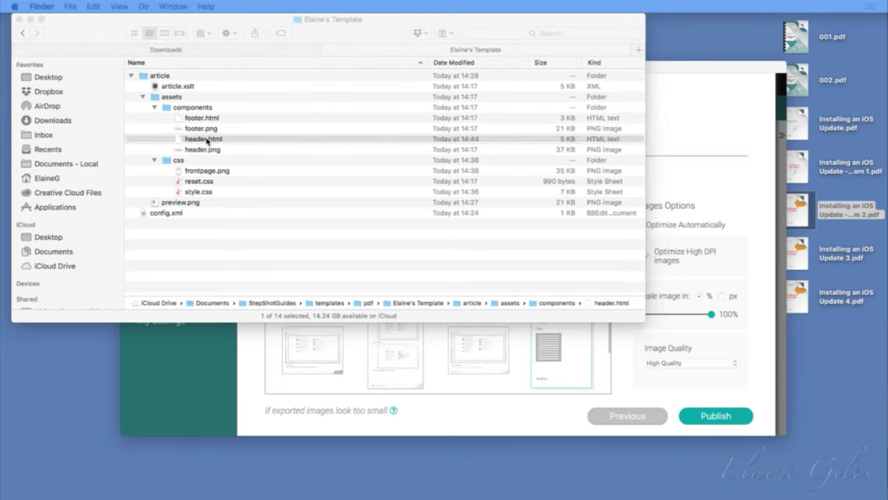
right_click(207, 140)
mouse_move(237, 155)
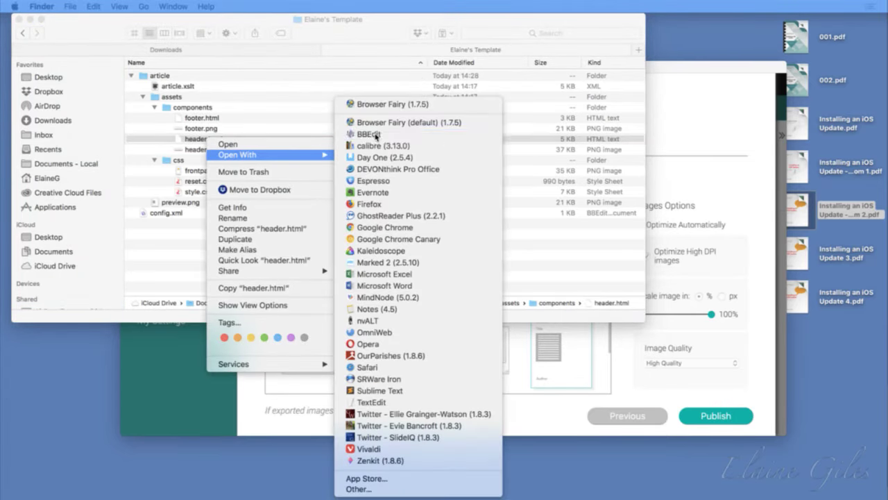
click(373, 135)
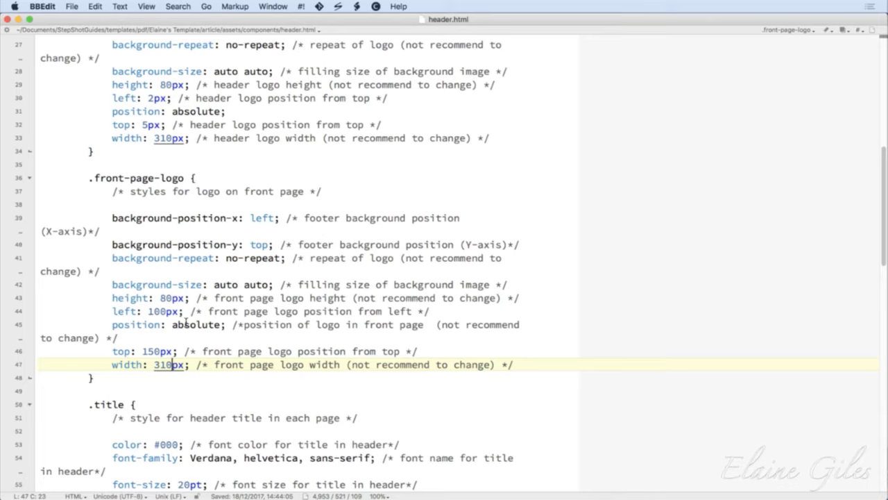
Review the front-page logo position rules and set the top offset in the .logo style to 14px
drag(186, 317, 114, 317)
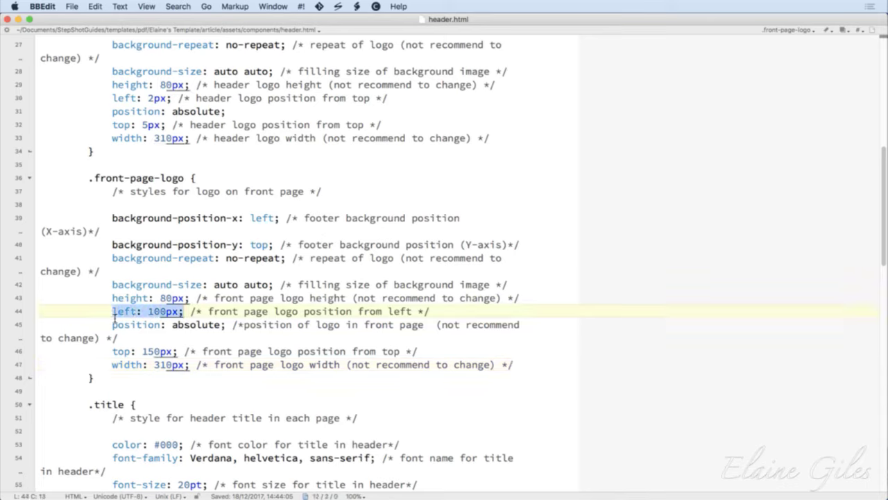
drag(176, 353, 112, 353)
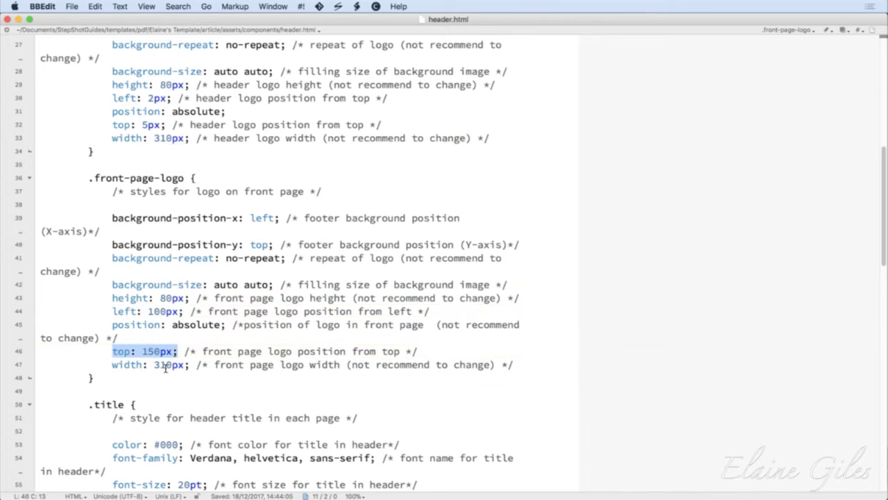
scroll(196, 271, up, 5)
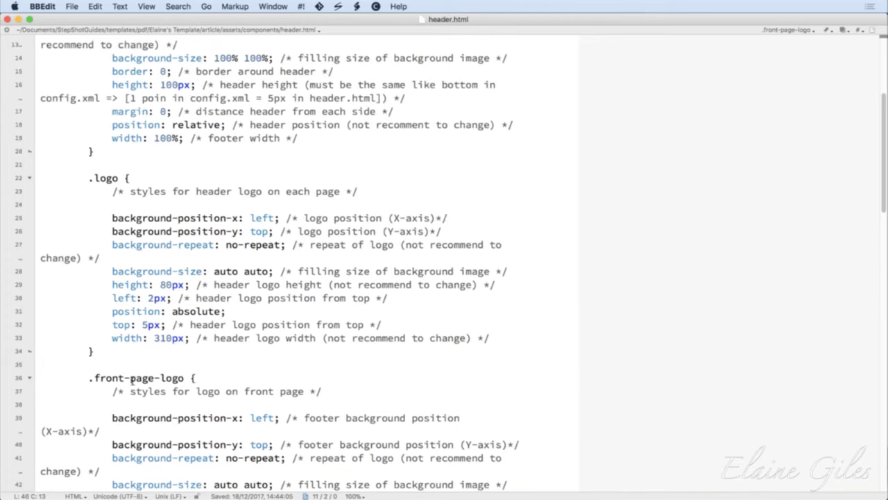
drag(154, 353, 37, 189)
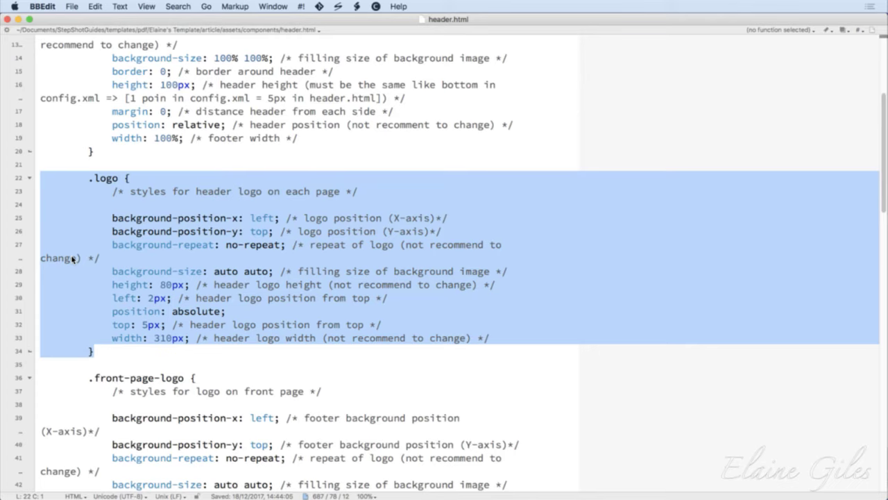
click(154, 300)
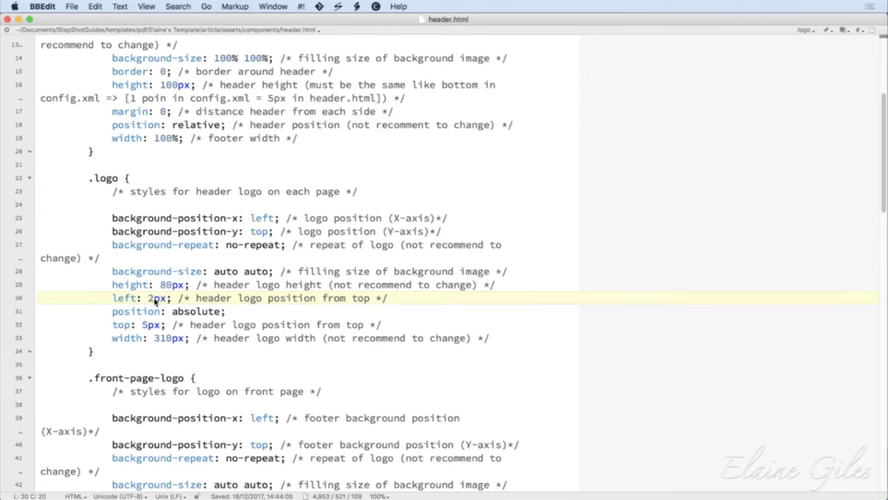
click(147, 324)
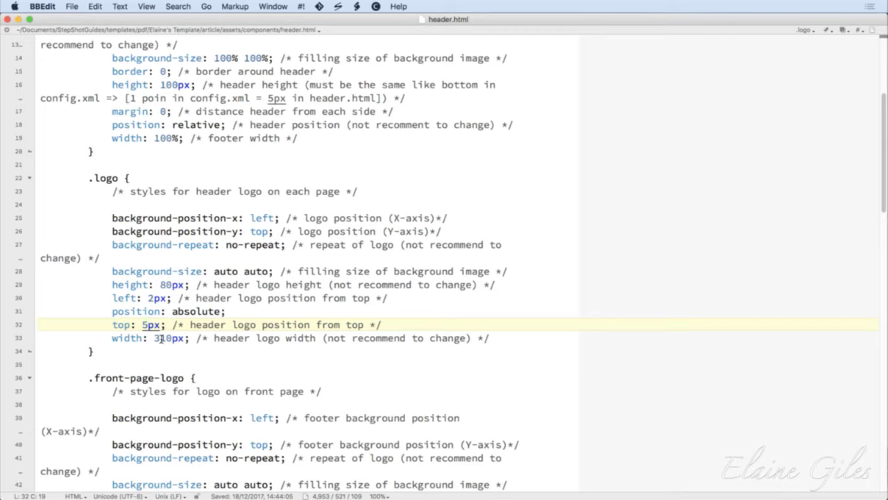
key(BackSpace)
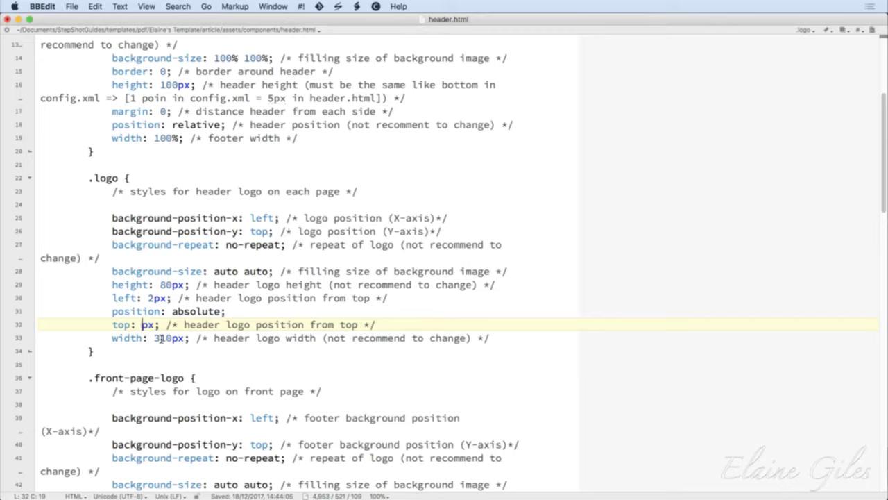
text(14)
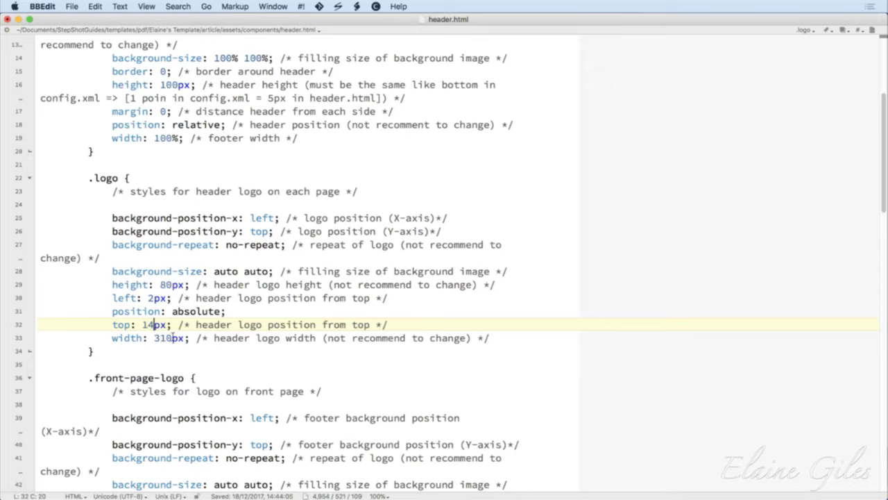
Set the left offset in the .logo style to 20px, save header.html and quit the editor
click(149, 299)
text(0)
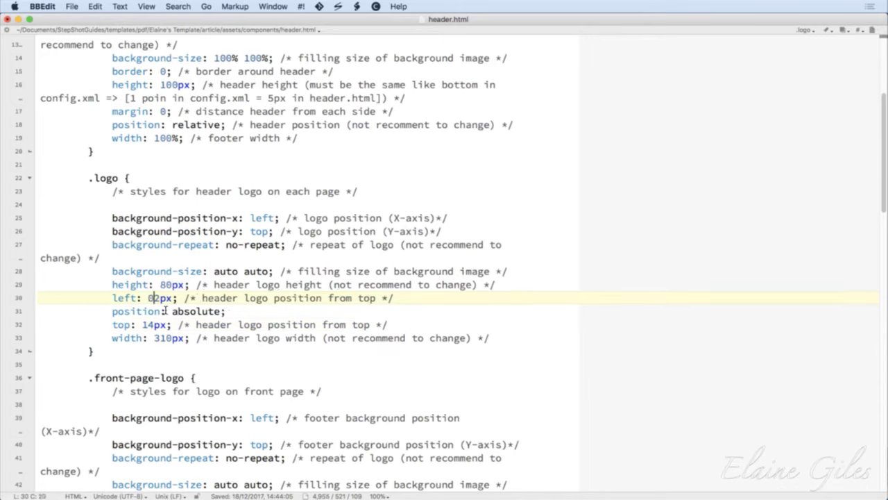
key(BackSpace)
key(Right)
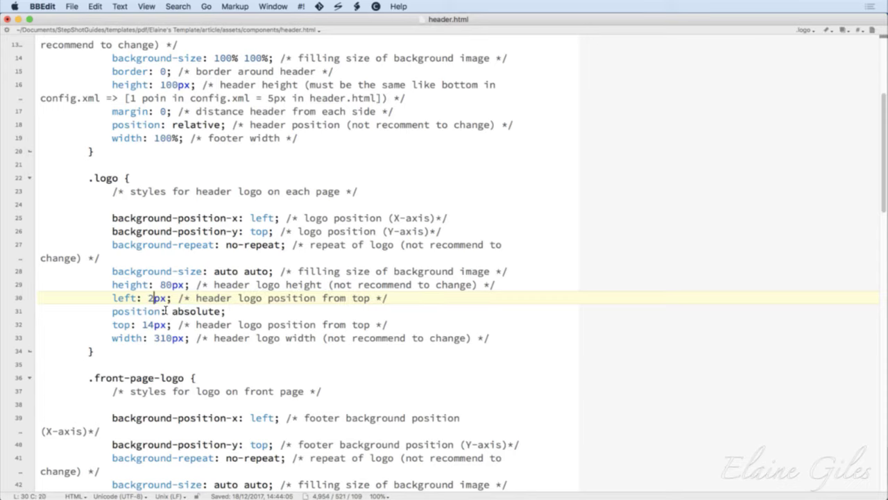
text(0)
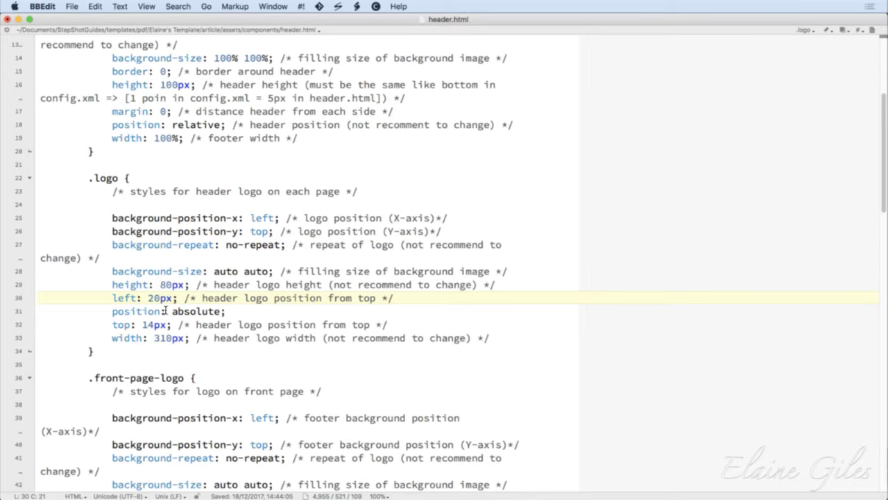
key(super+s)
key(super+q)
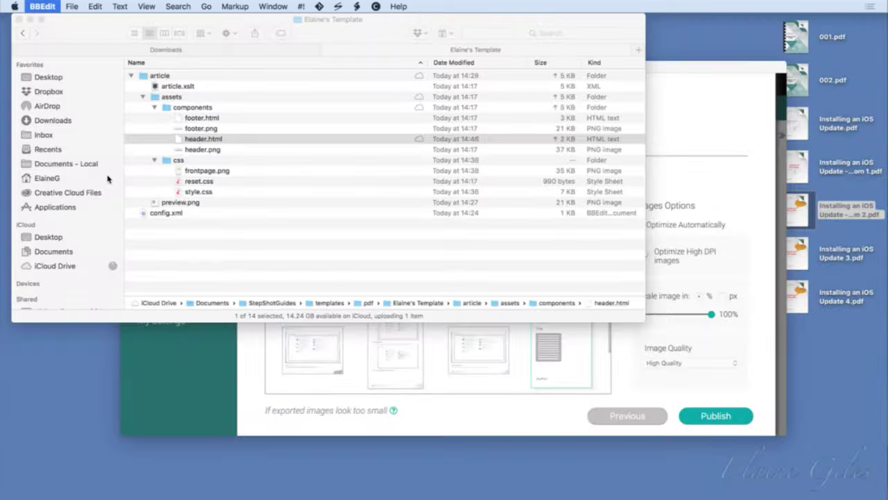
Switch to StepShot and publish the guide with the custom template to the Desktop as "Installing an iOS Update 5.pdf"
click(743, 395)
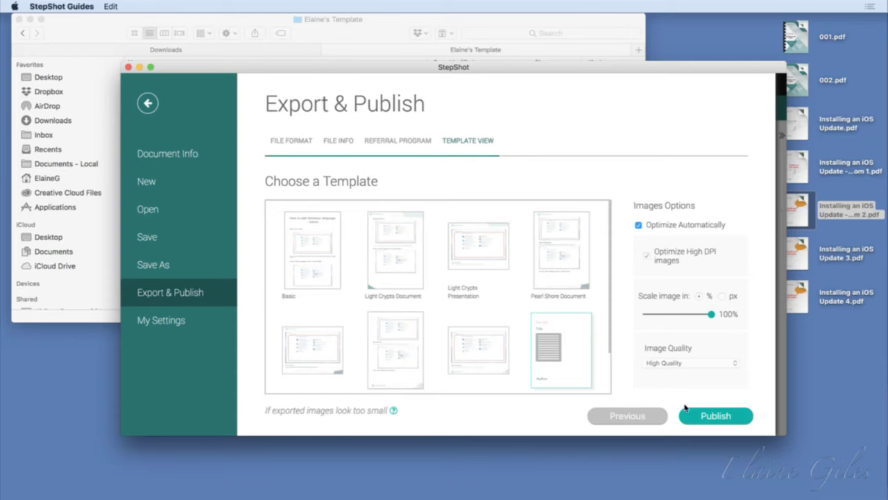
click(704, 418)
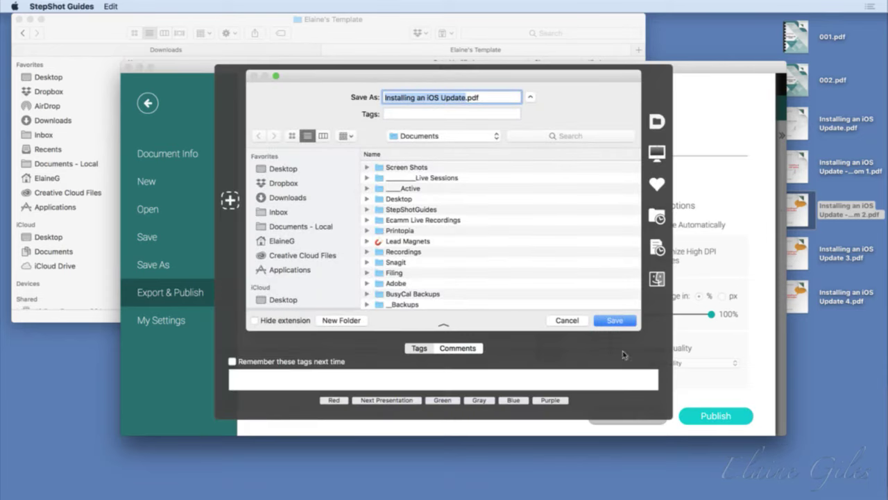
click(283, 168)
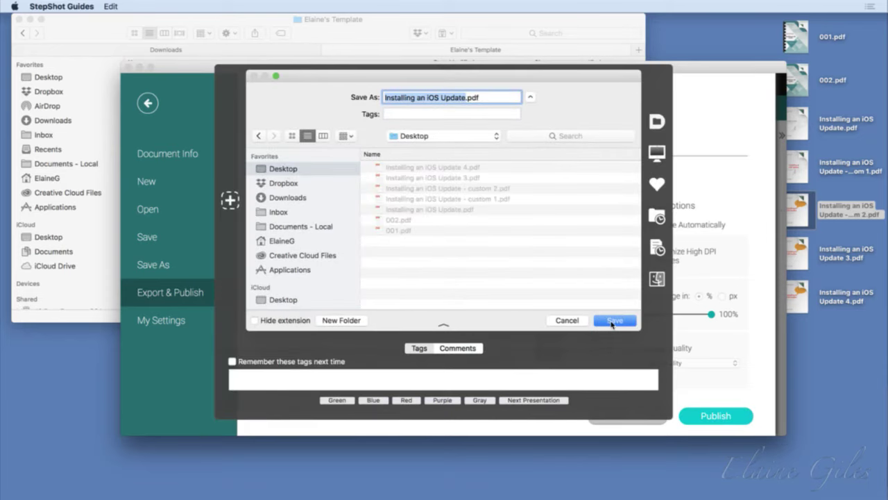
click(615, 322)
click(468, 149)
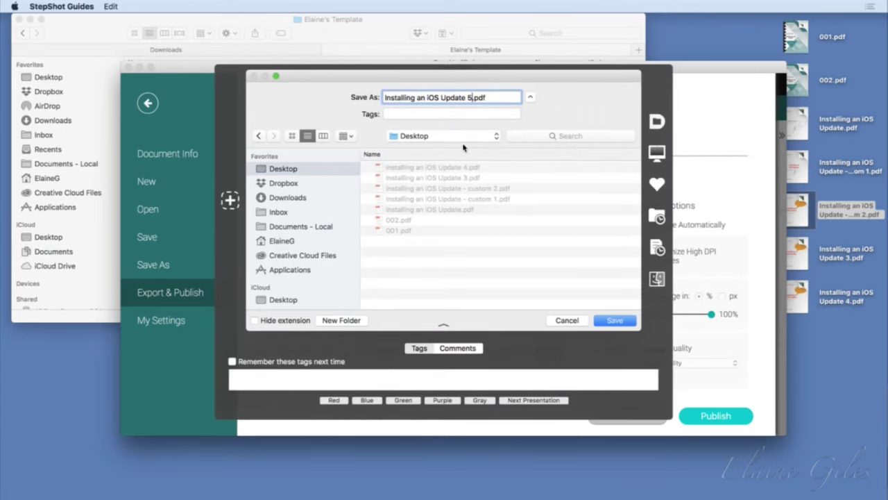
key(Return)
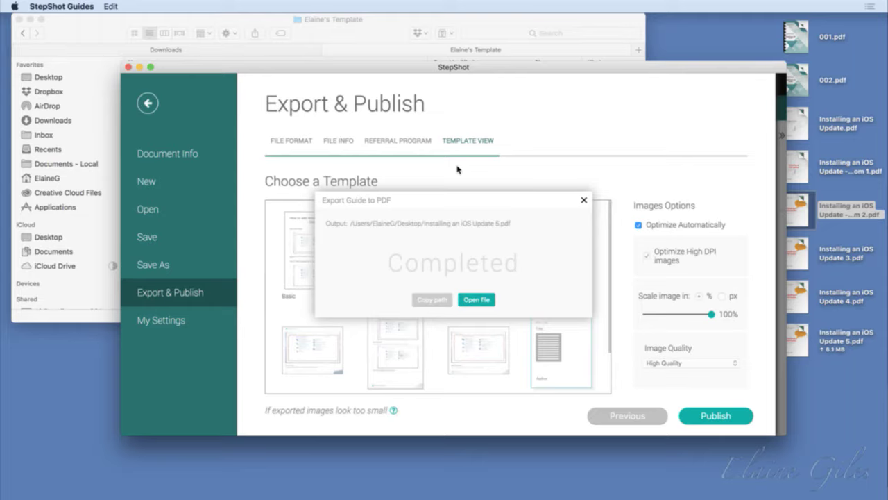
Open the newly exported PDF, check the header logo position on page 2, and close the PDF and export message
click(476, 299)
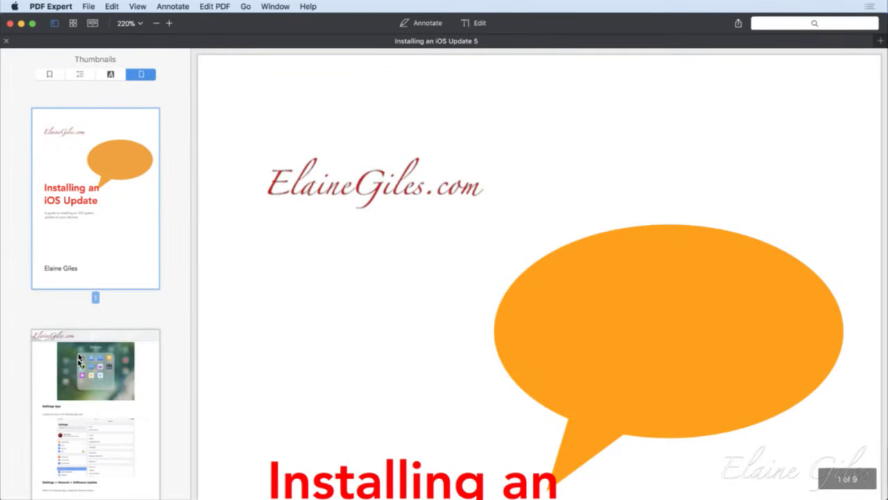
click(79, 358)
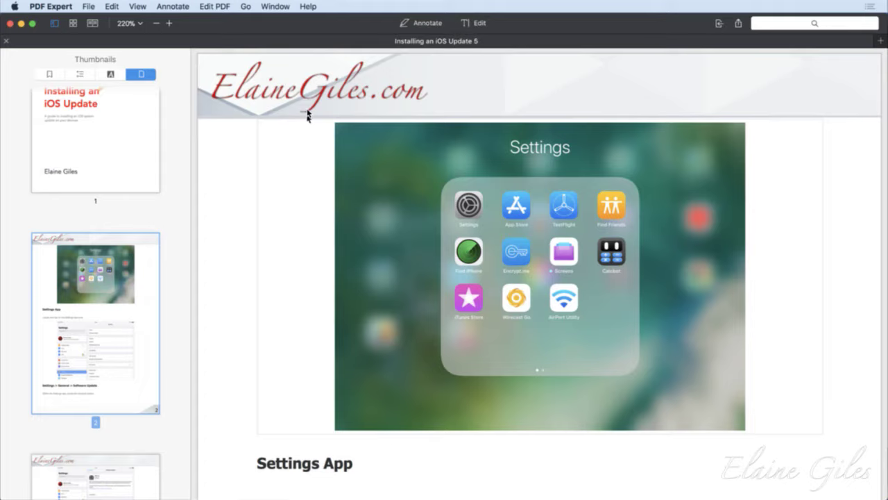
key(super+q)
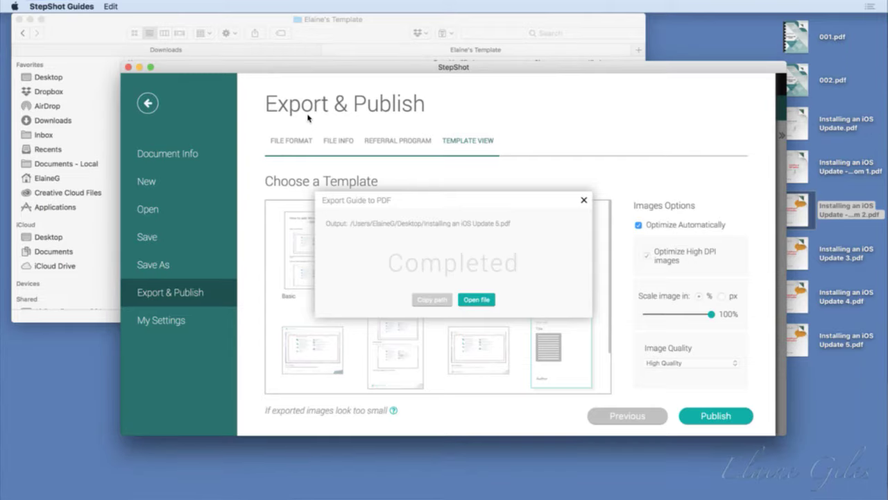
click(584, 200)
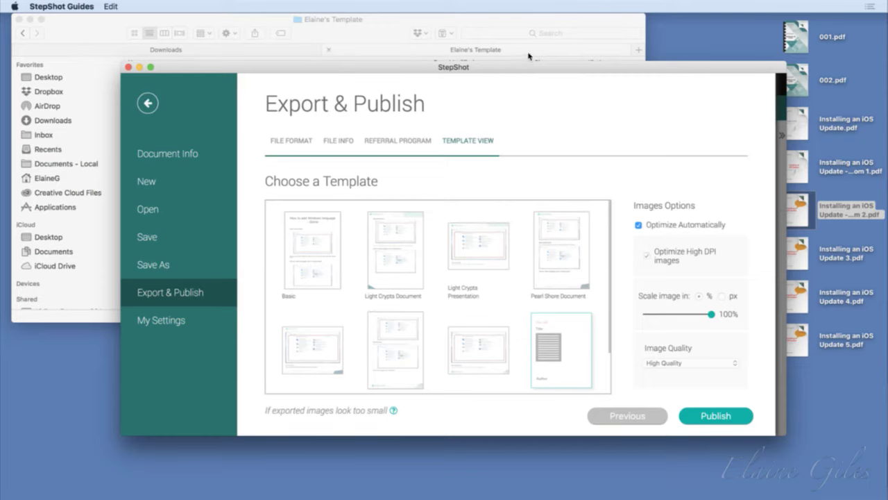
Move the StepShot window out of the way and preview header.png in the template's components folder
drag(536, 67, 549, 487)
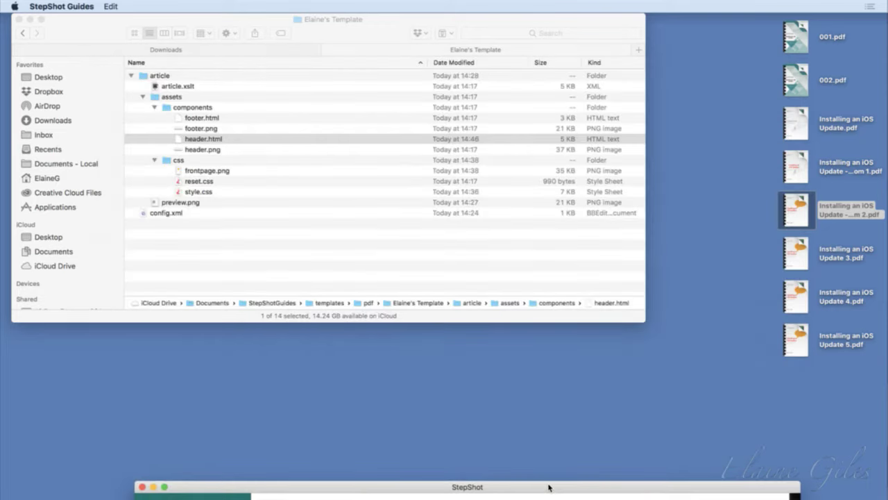
click(222, 145)
click(224, 148)
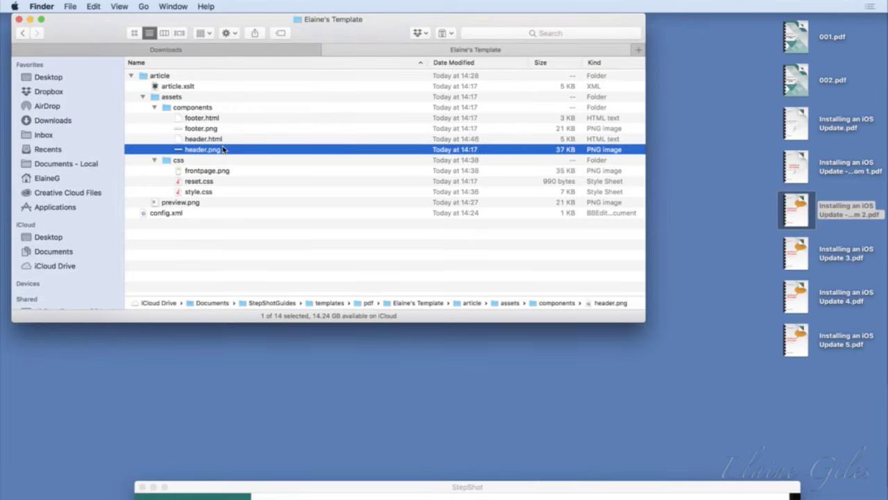
key(space)
Switch to Affinity Designer and zoom in on the footer artboard of the StepShot Template Assets document
key(alt+space)
text(des)
key(Return)
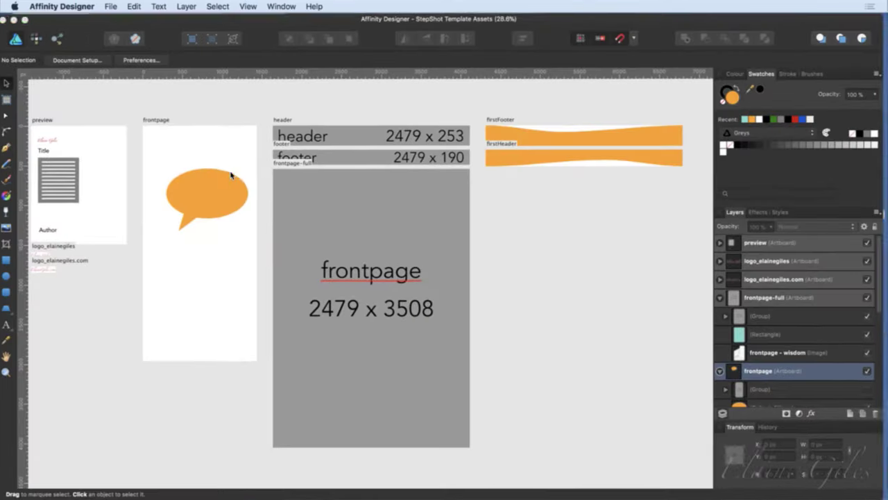
click(349, 137)
click(360, 158)
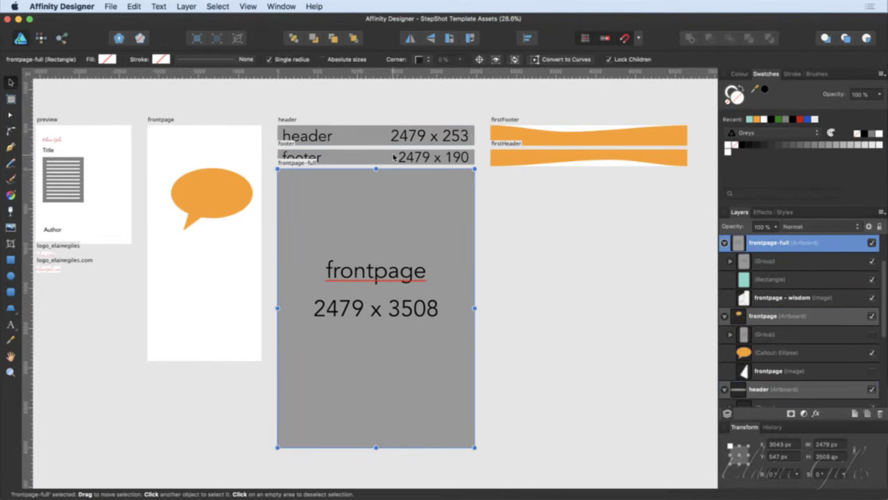
click(394, 158)
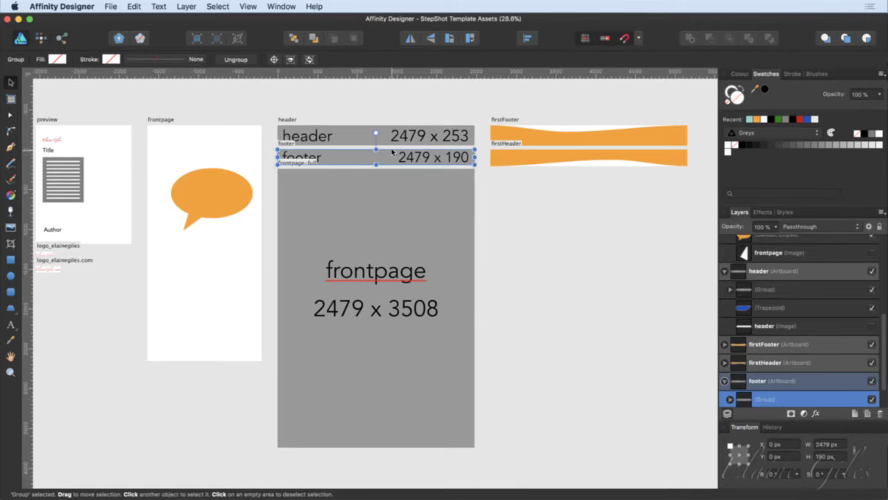
double_click(740, 383)
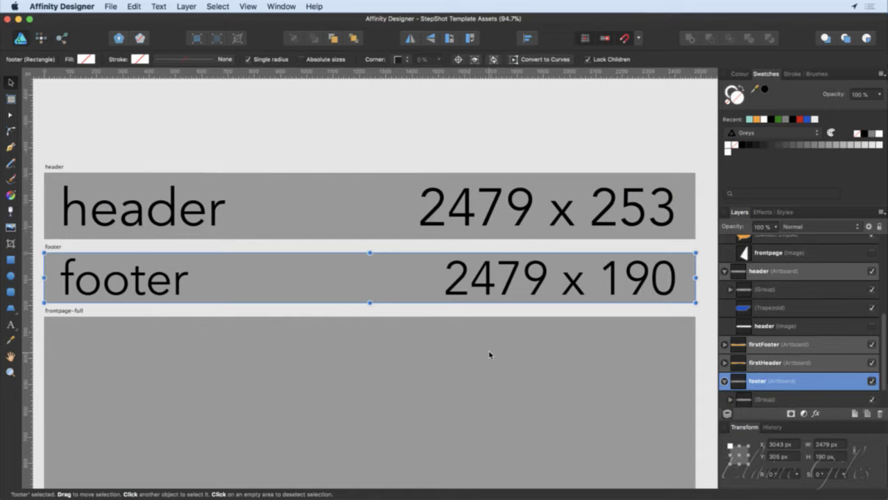
Hide the grey placeholder groups in the footer and header artboards, leaving each artboard's trapezoid layer visible
scroll(781, 374, down, 2)
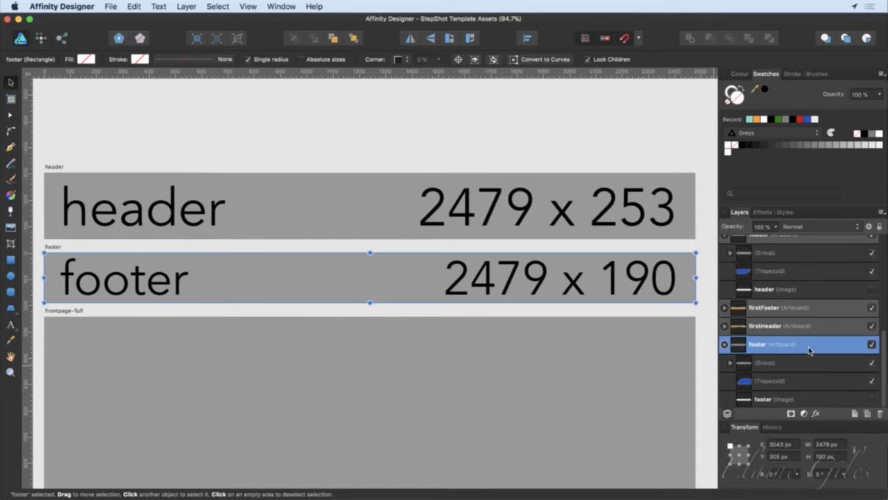
click(873, 363)
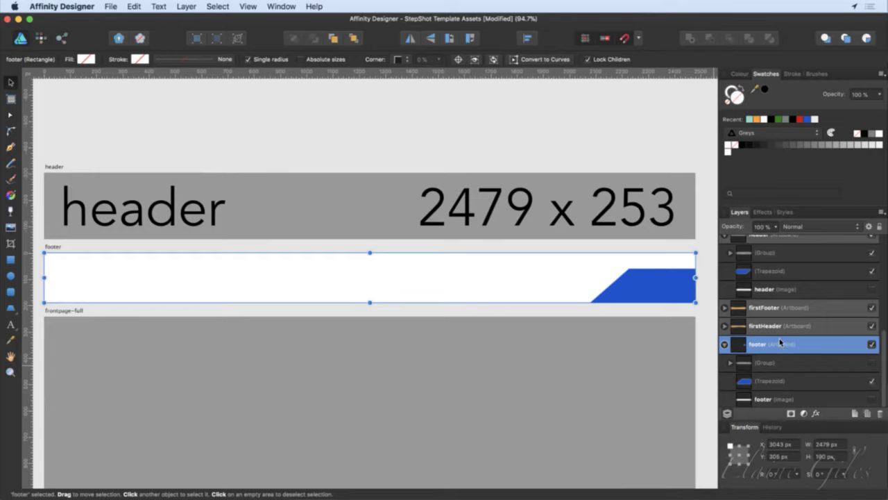
scroll(780, 342, up, 2)
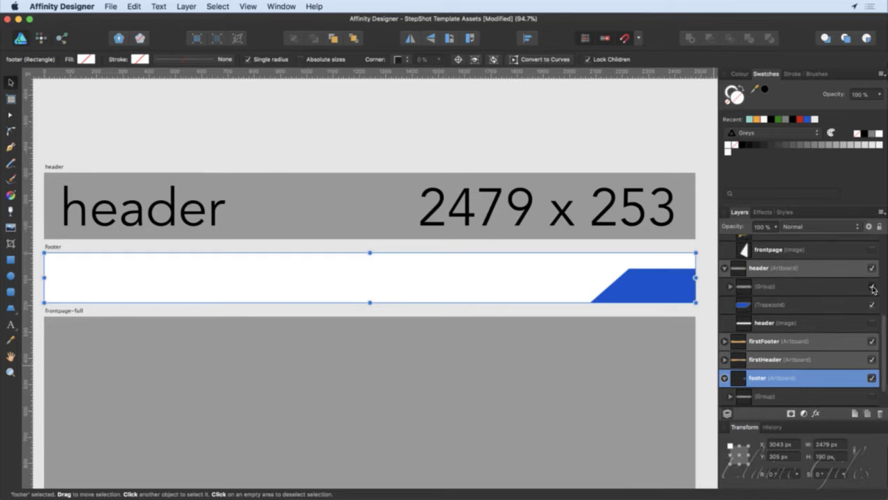
click(873, 286)
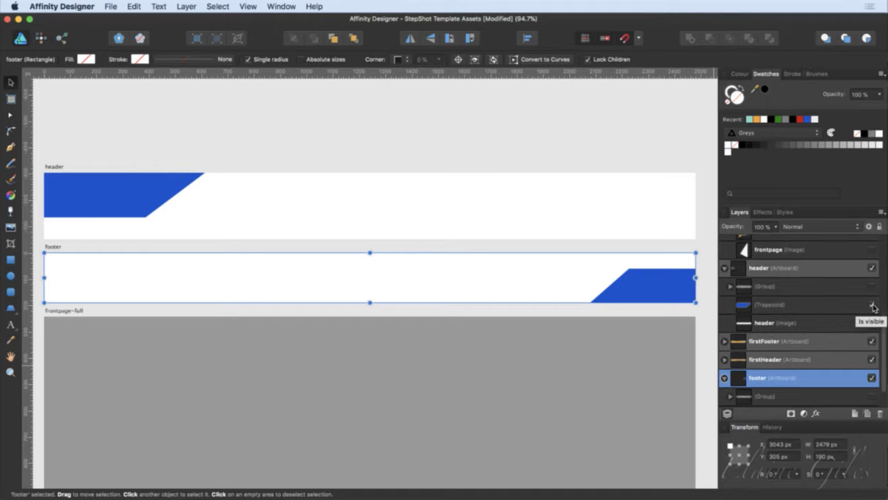
Enlarge the header artboard's blue trapezoid to the artboard's full height, about 1474 px wide and 253 px high
click(151, 197)
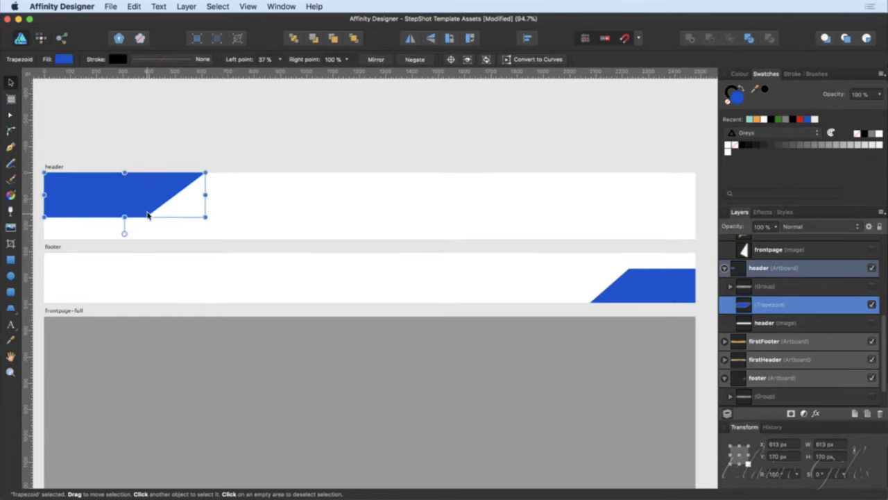
mouse_move(125, 224)
mouse_down()
mouse_move(124, 248)
mouse_move(124, 240)
mouse_up()
drag(209, 211, 432, 214)
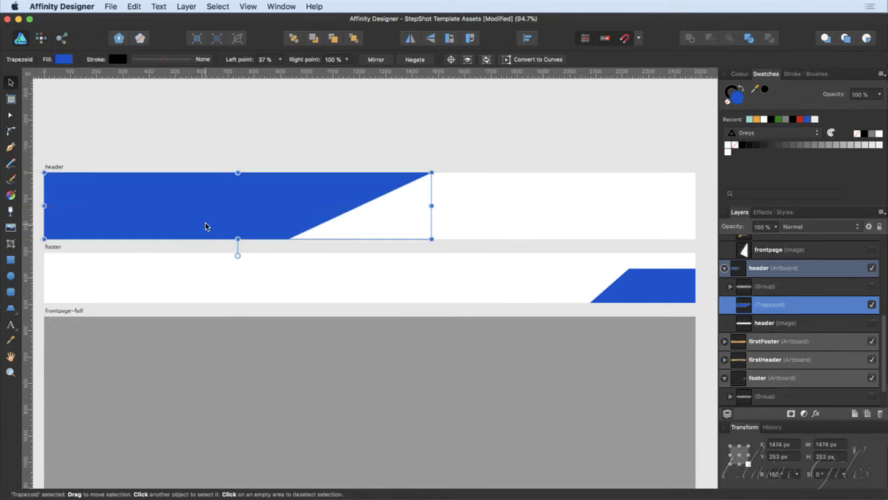
Recolour the header and footer trapezoids with the recently used light teal swatch
click(751, 121)
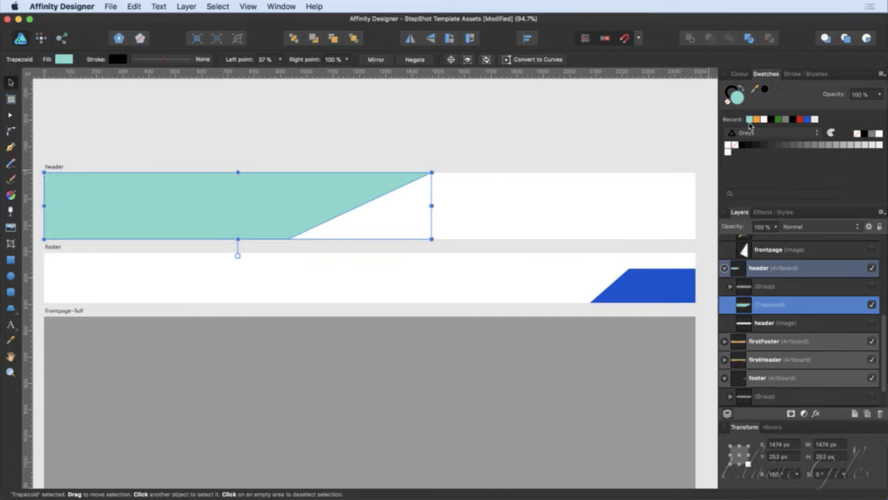
click(648, 285)
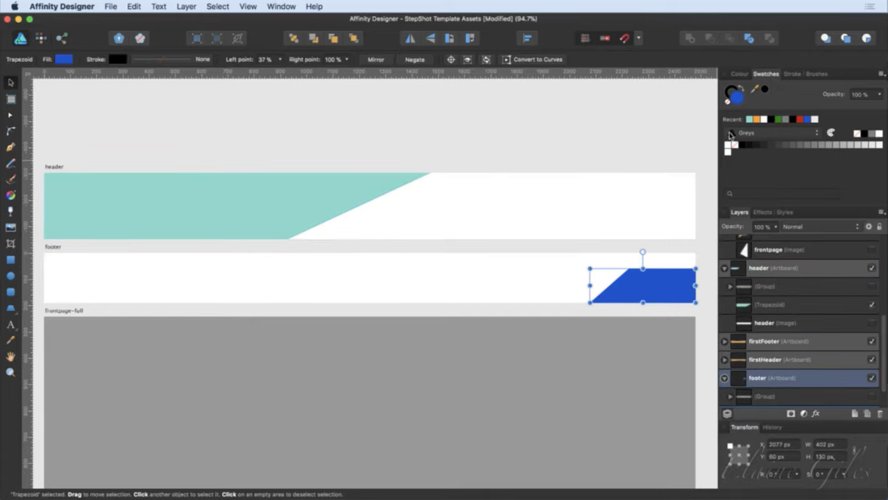
click(750, 120)
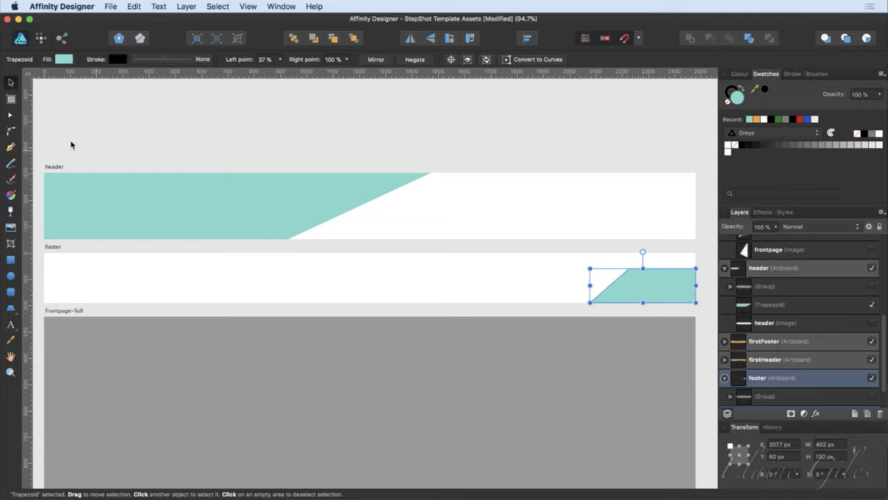
Switch to the Export Persona and export the header slice to the Desktop as header.png
click(69, 39)
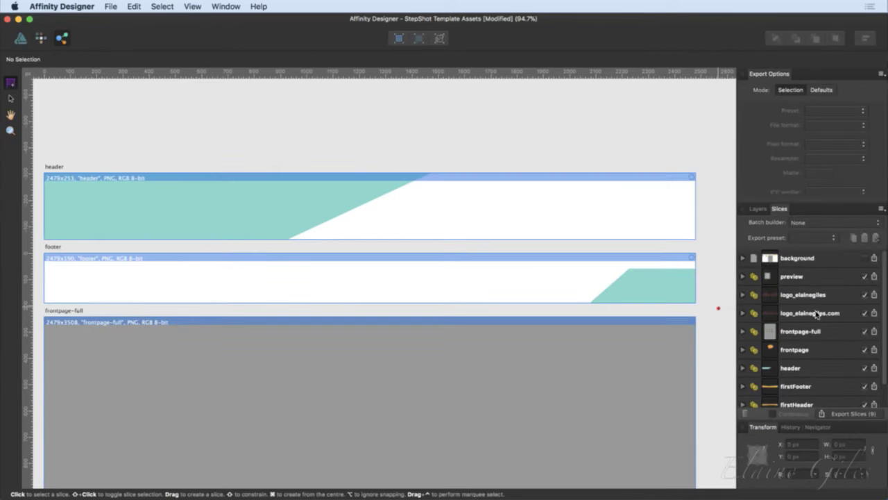
click(874, 368)
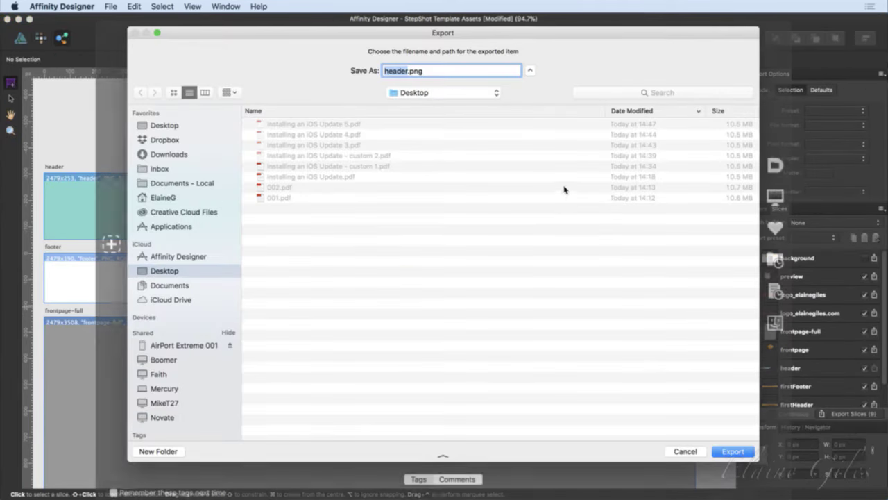
click(739, 451)
Export the footer slice to the Desktop as footer.png
scroll(866, 347, down, 2)
scroll(866, 347, up, 1)
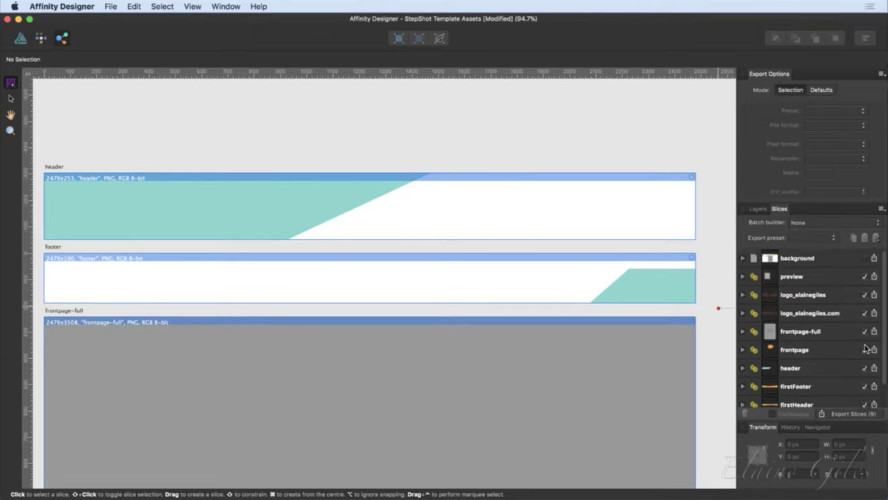
scroll(871, 361, down, 3)
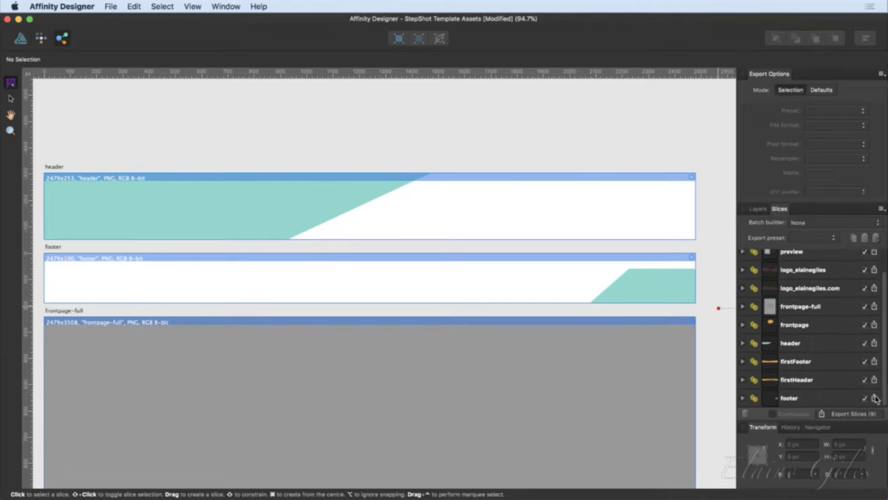
click(875, 396)
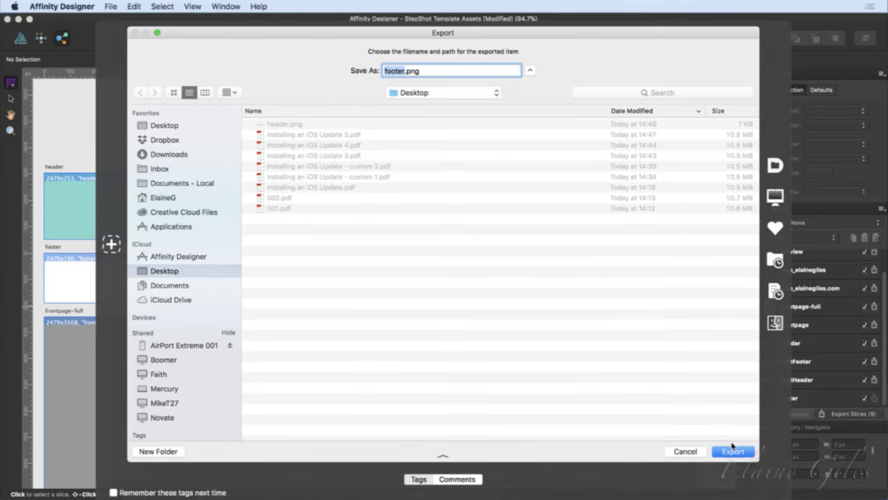
click(733, 451)
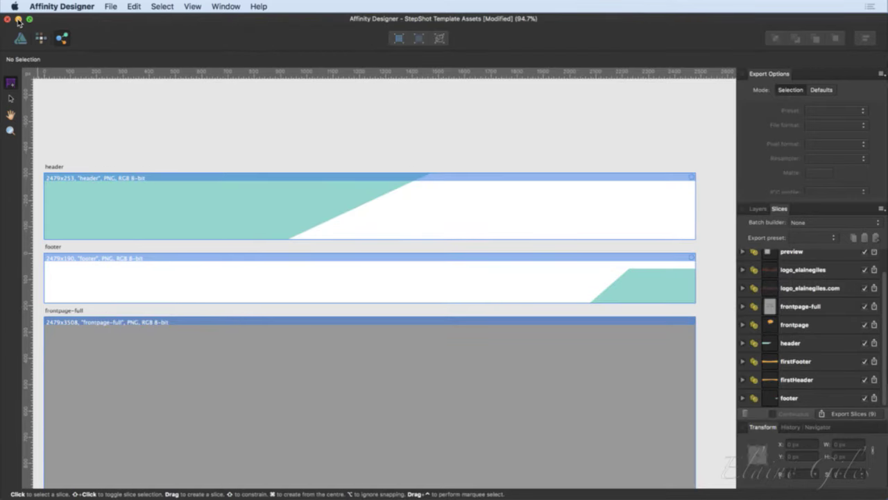
Minimise the Affinity Designer window and preview the existing footer.png and header.png in the template's components folder
click(18, 20)
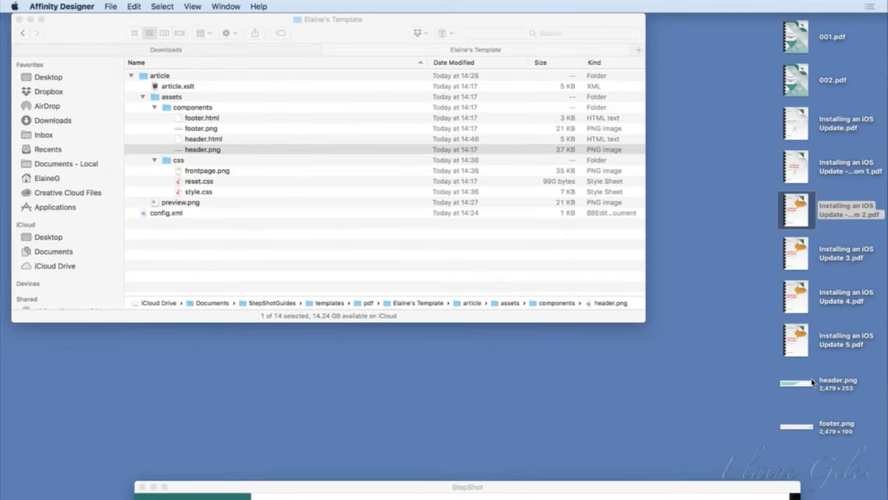
click(812, 382)
click(799, 426)
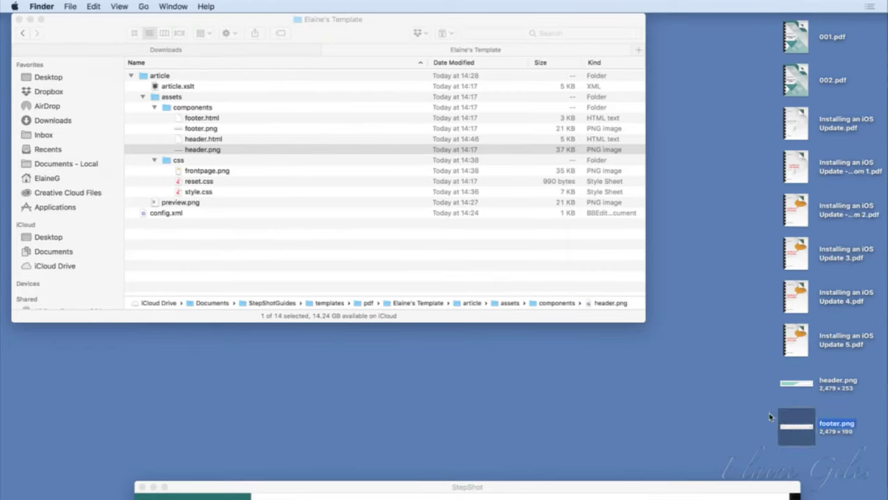
click(206, 111)
click(206, 109)
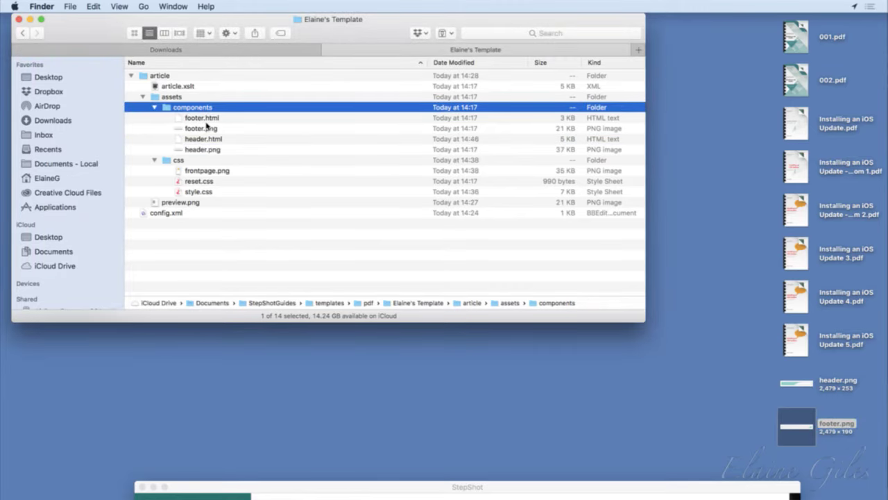
click(206, 128)
key(space)
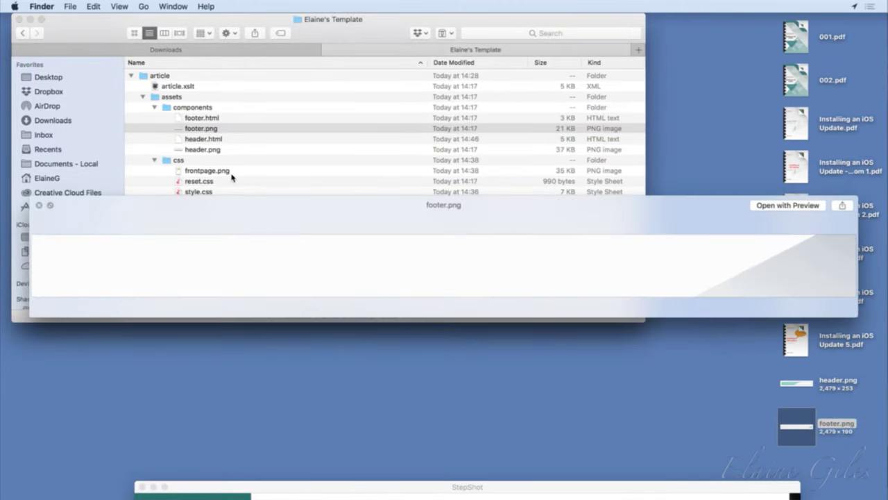
click(217, 151)
click(217, 151)
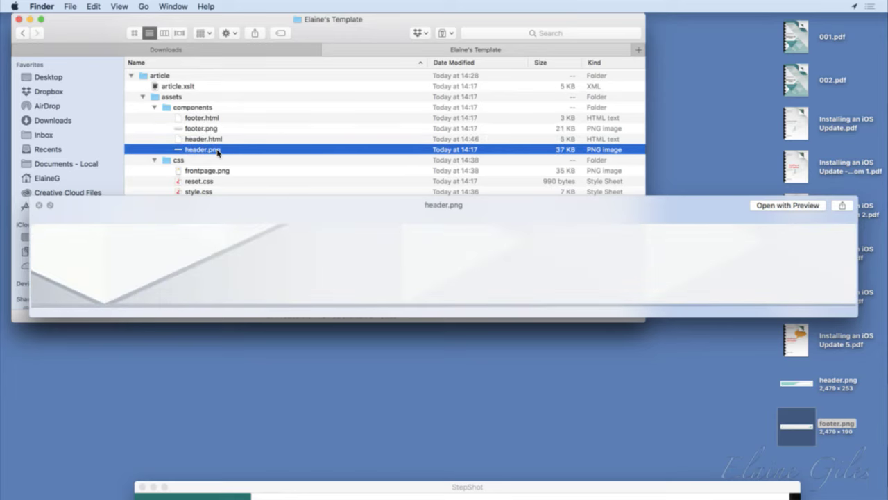
key(space)
Move the new header.png and footer.png from the Desktop into the components folder, replacing the existing files
drag(764, 386, 856, 443)
drag(796, 400, 193, 109)
click(348, 258)
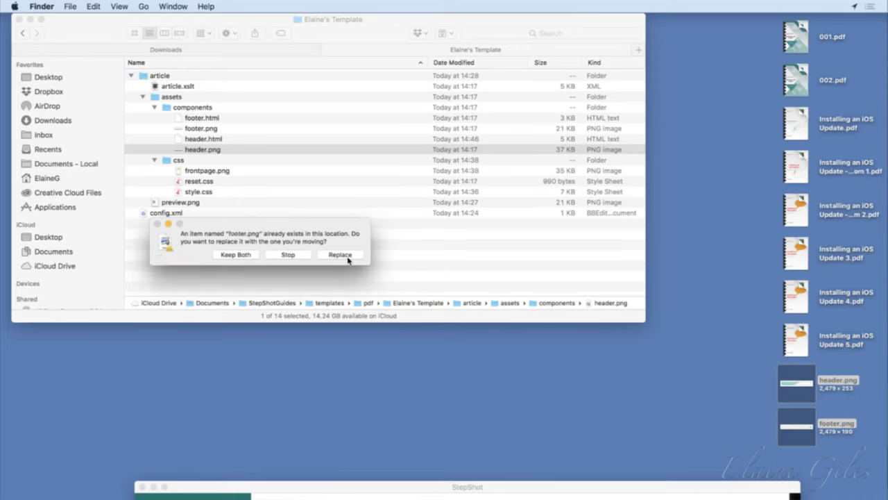
click(347, 256)
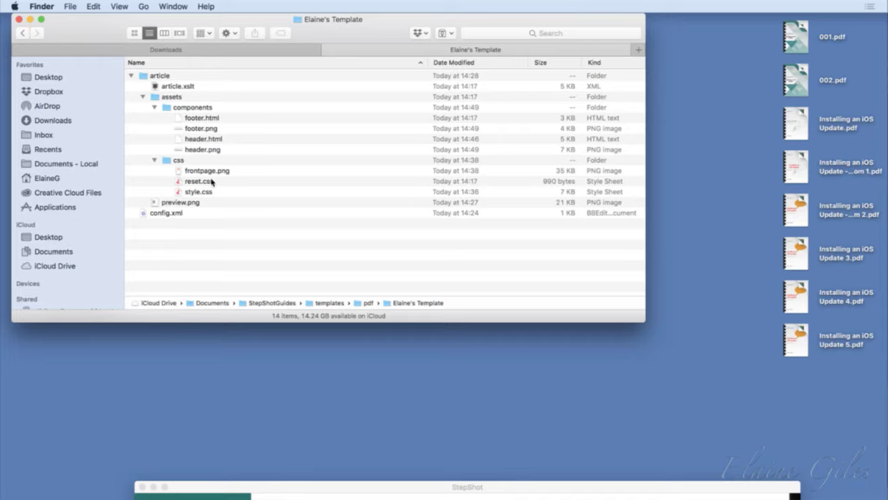
Open header.html from the components folder in BBEdit
click(222, 139)
right_click(219, 140)
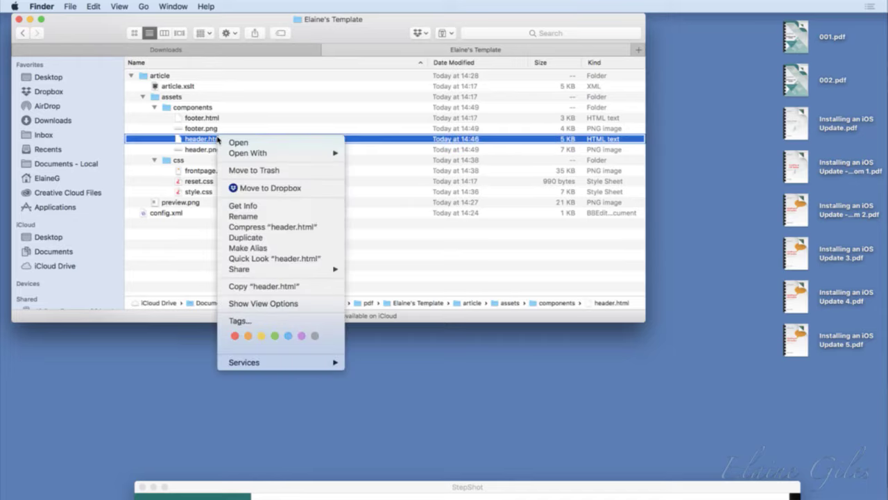
mouse_move(258, 153)
click(380, 135)
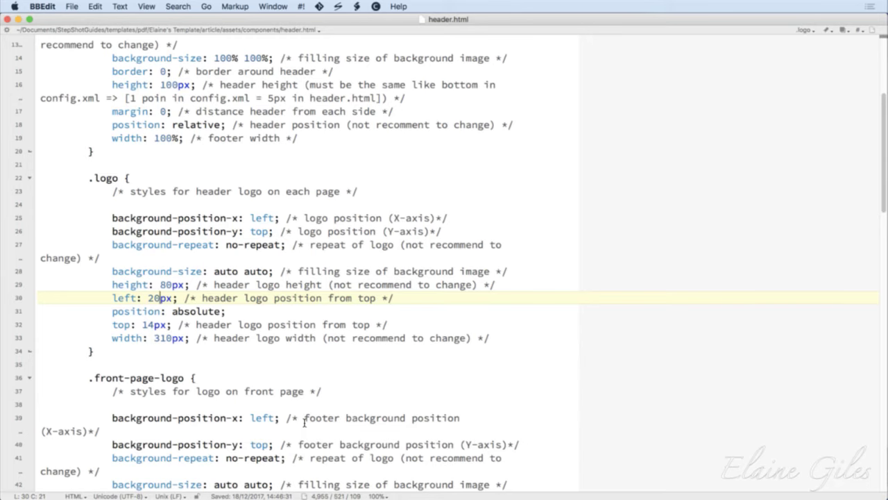
Delete the style="display: none" attribute from the title div on line 105 of header.html
scroll(304, 423, down, 20)
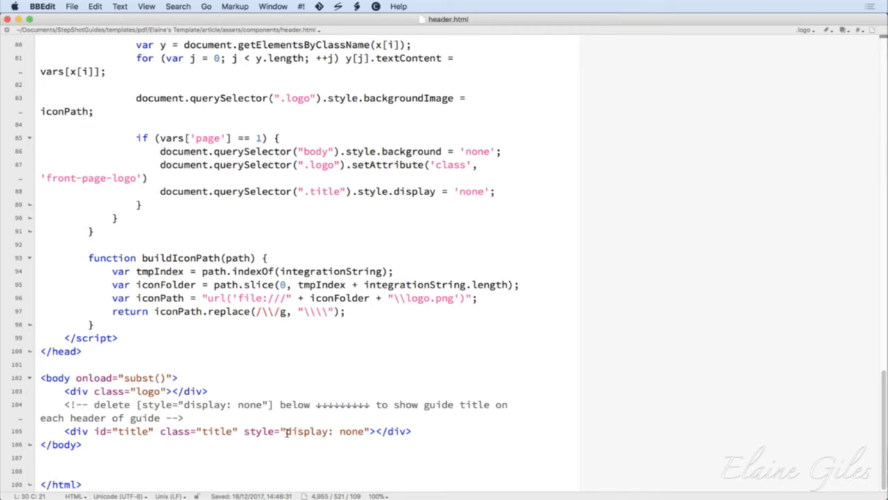
click(205, 425)
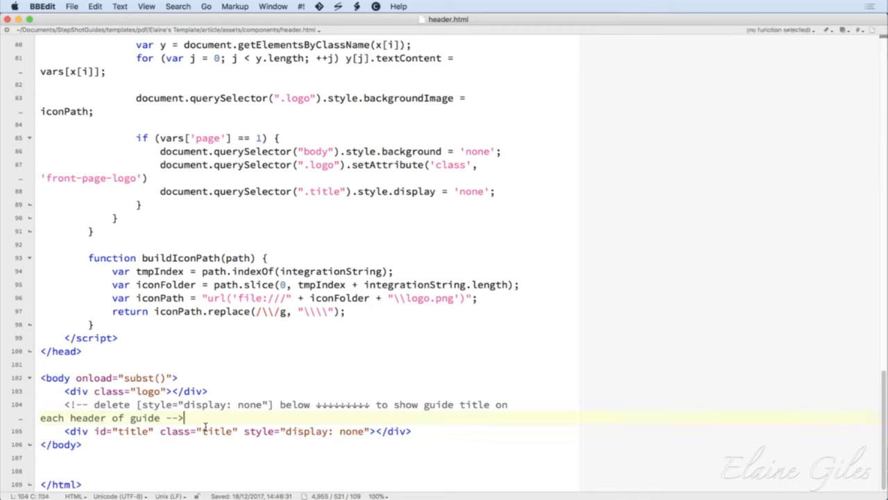
click(94, 433)
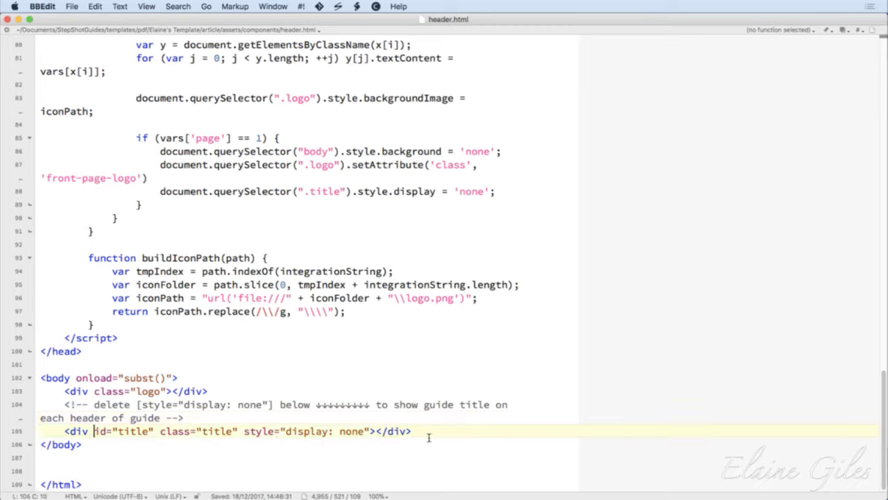
drag(428, 437, 64, 436)
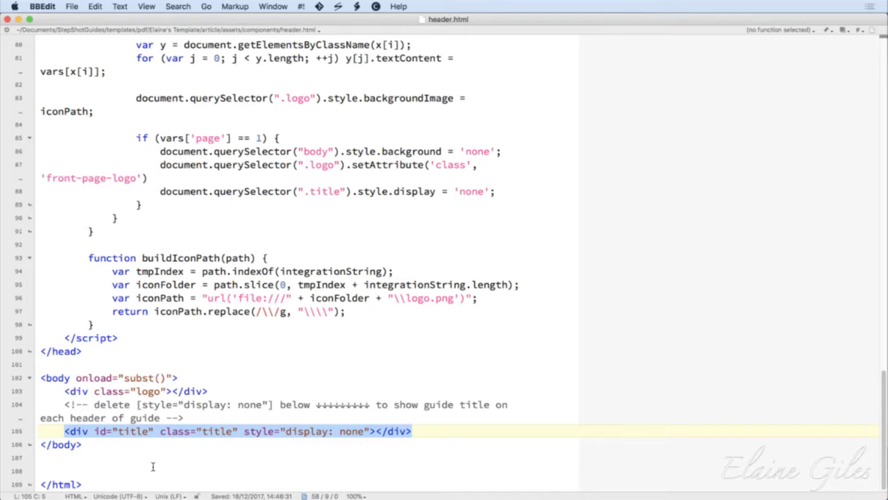
double_click(247, 432)
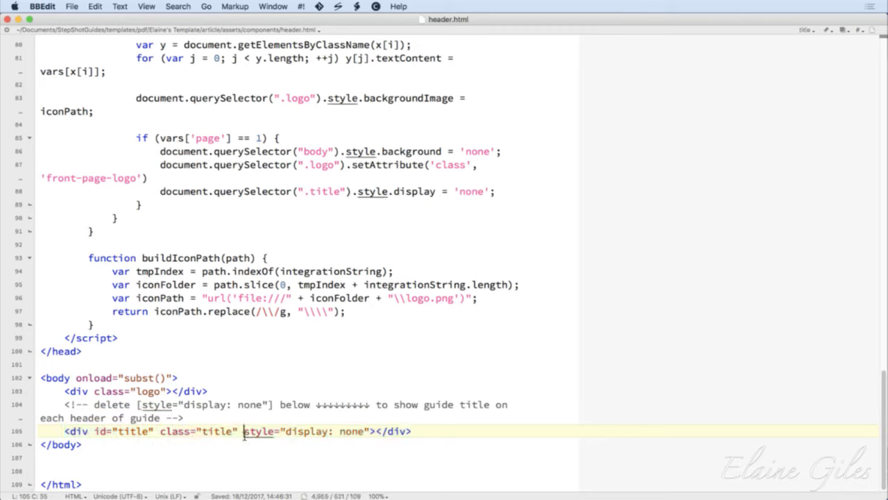
drag(276, 435, 371, 437)
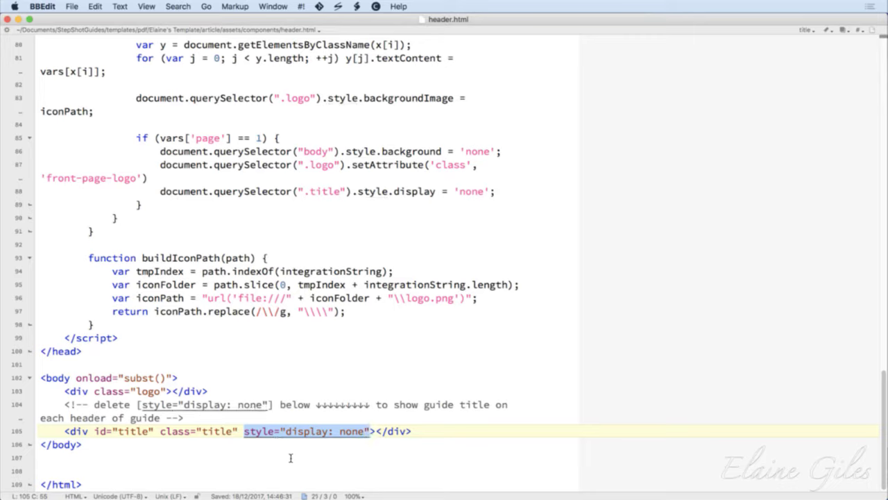
key(BackSpace)
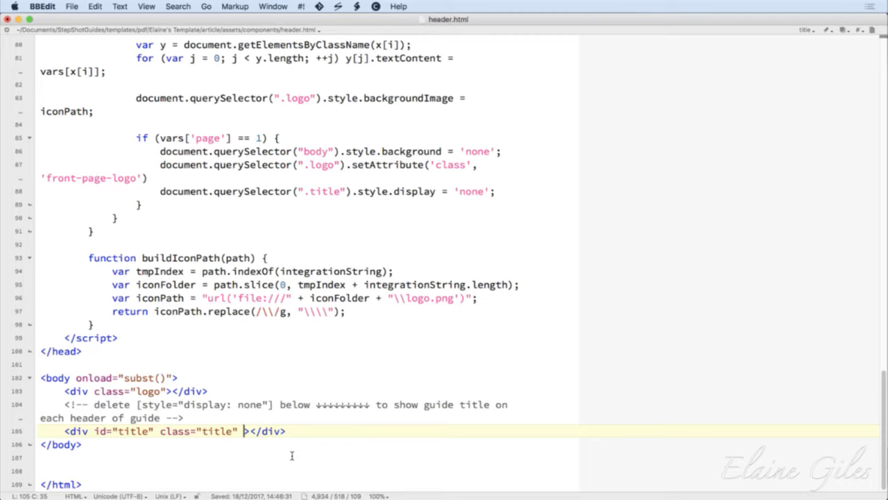
Check the comment above the title div against the edited line 105 and save header.html
click(269, 404)
drag(270, 405, 142, 406)
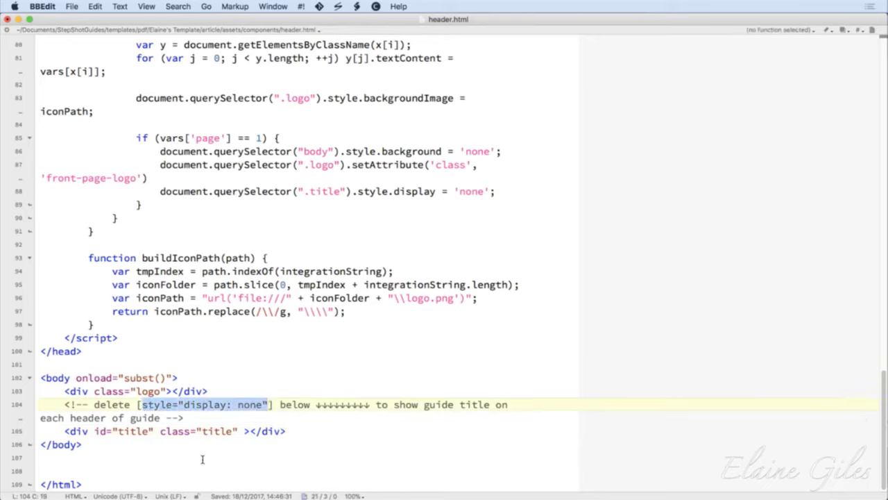
click(243, 432)
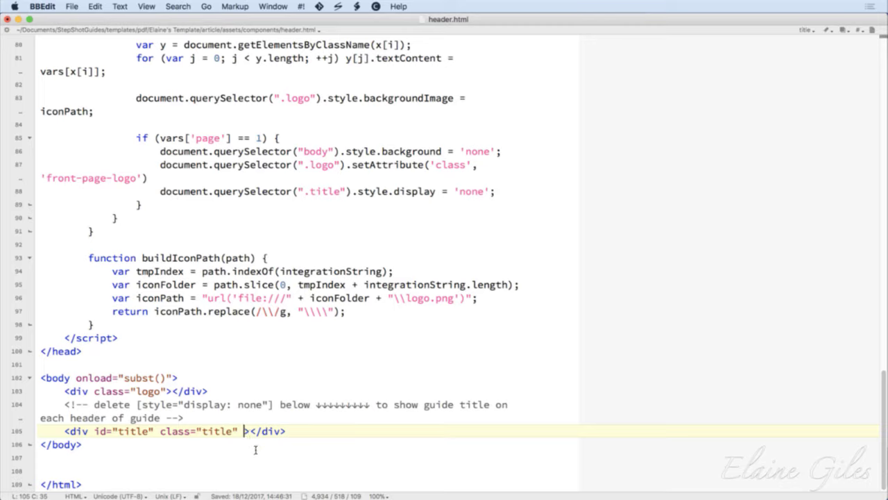
key(super+s)
Add Avenir as the first font, before Verdana, in the font-family of the .title rule in header.html
scroll(256, 448, up, 2)
scroll(257, 448, up, 10)
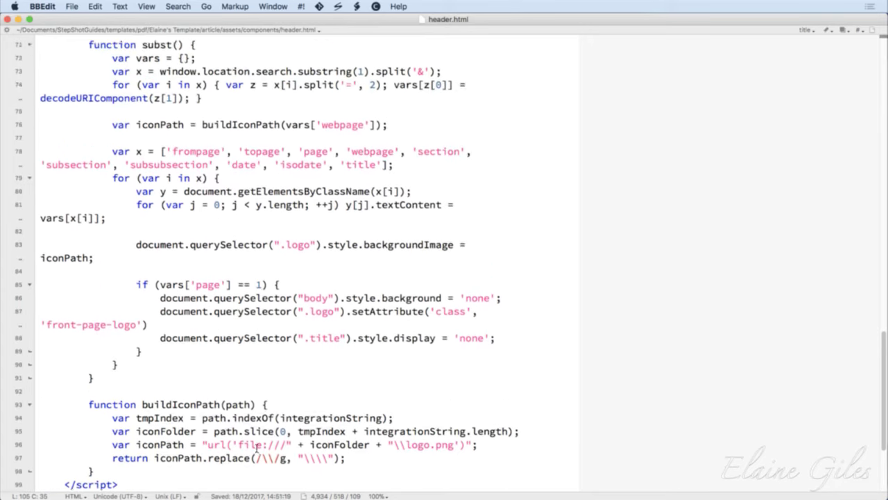
scroll(257, 447, up, 5)
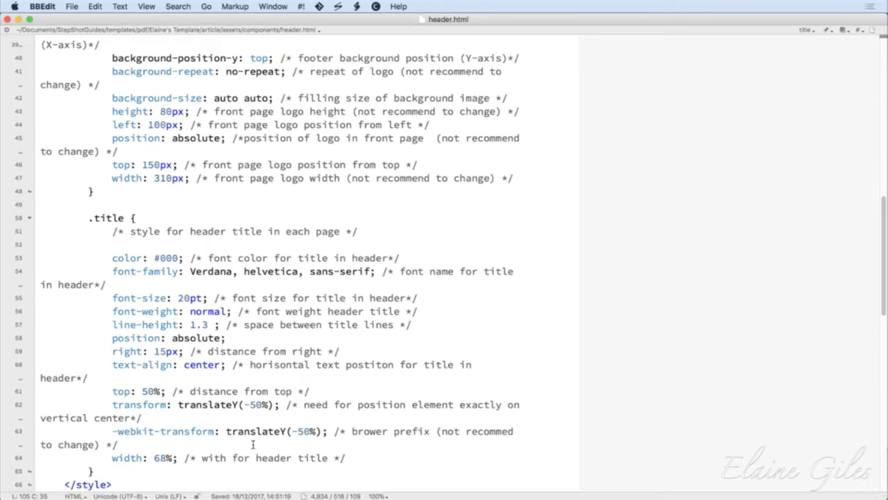
drag(125, 219, 88, 227)
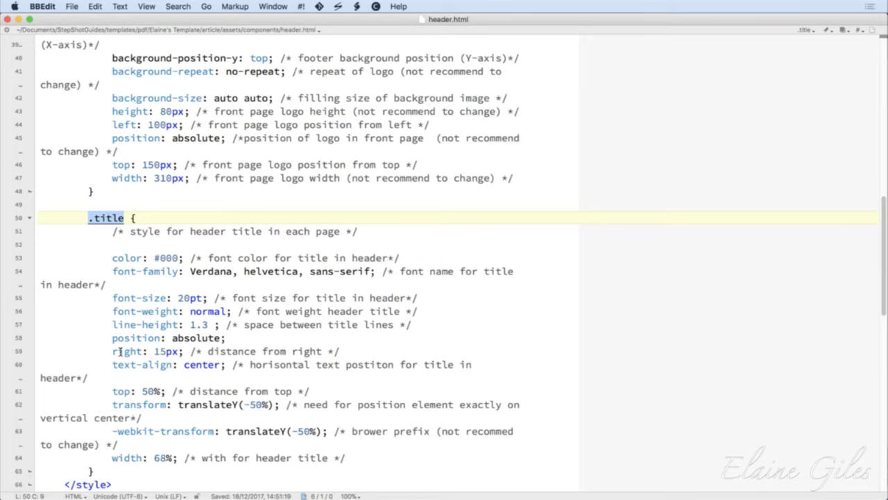
click(194, 272)
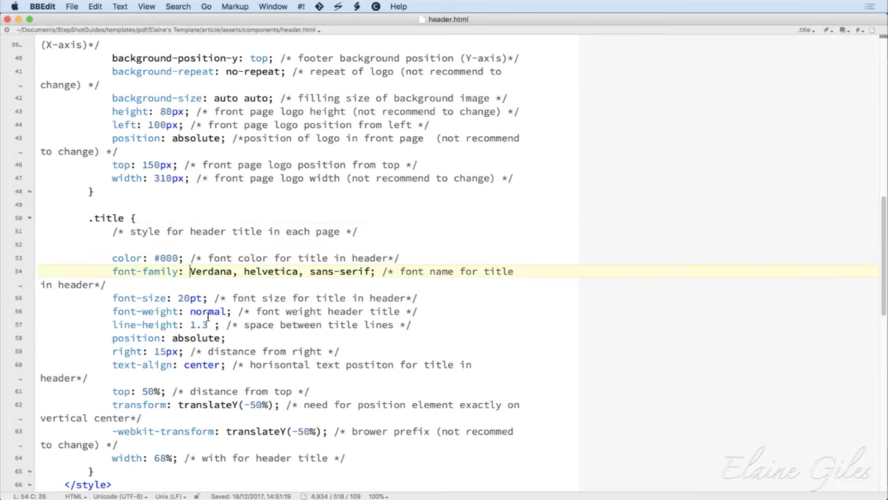
text(Avenir)
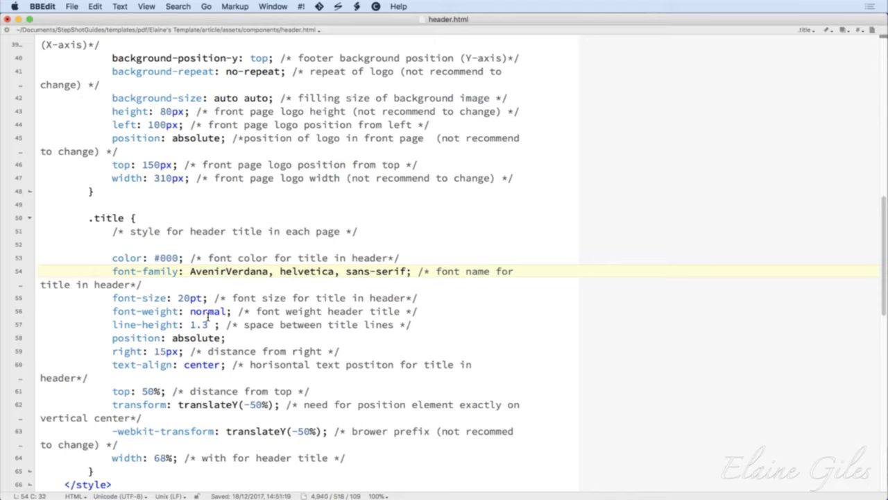
text(,)
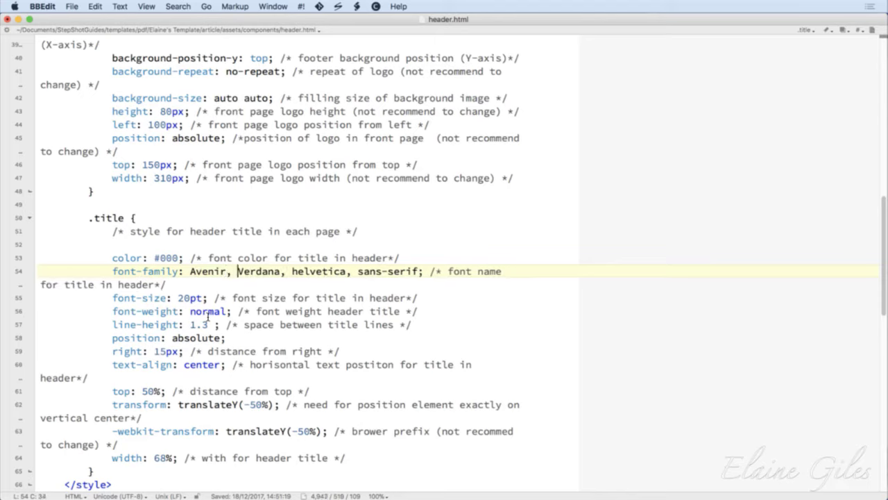
Set the font-size of the .title rule to 16pt and save header.html
click(183, 298)
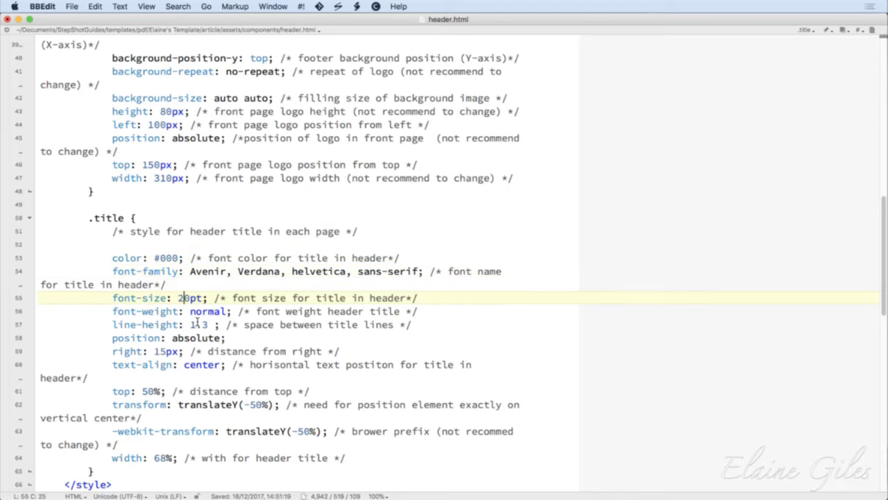
key(BackSpace)
key(Delete)
text(16)
key(super+s)
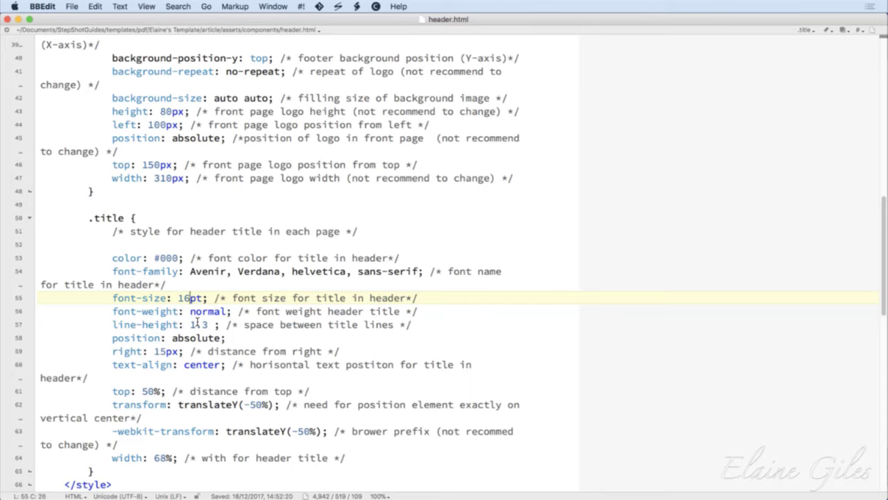
Hide BBEdit and publish the guide from StepShot to the Desktop as "Installing an iOS Update 6.pdf"
key(super+h)
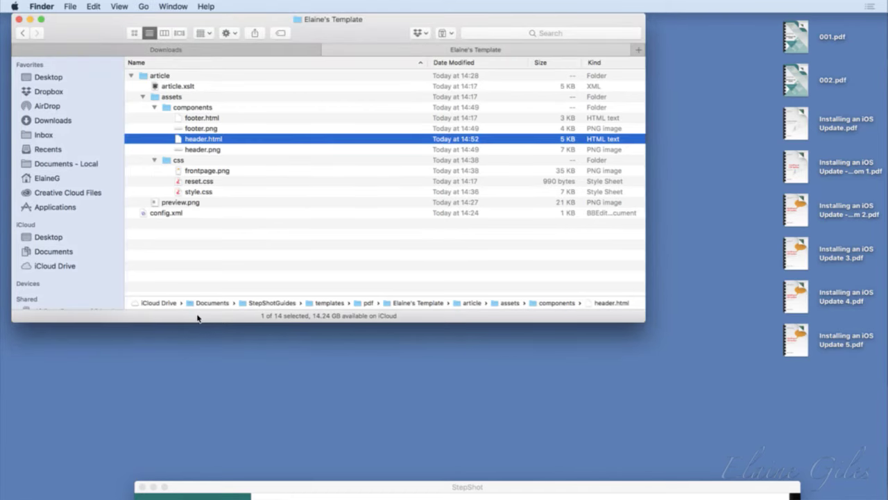
mouse_move(413, 490)
drag(413, 489, 361, 100)
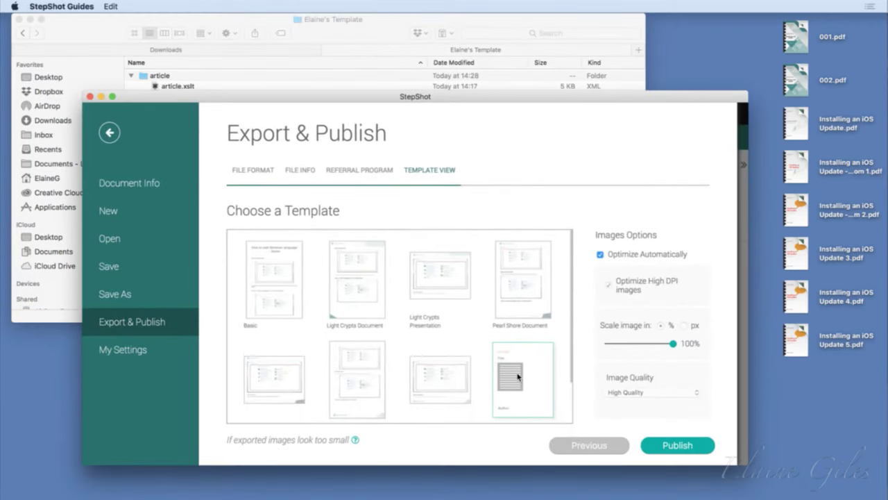
click(676, 445)
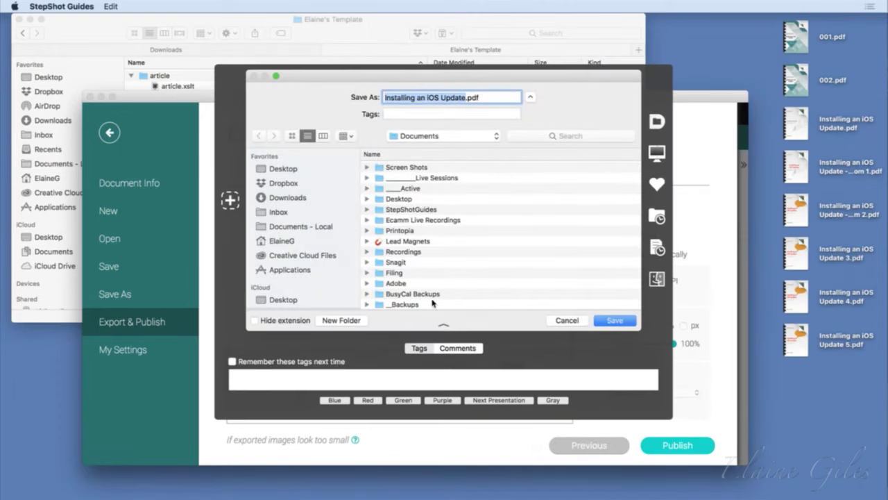
click(275, 171)
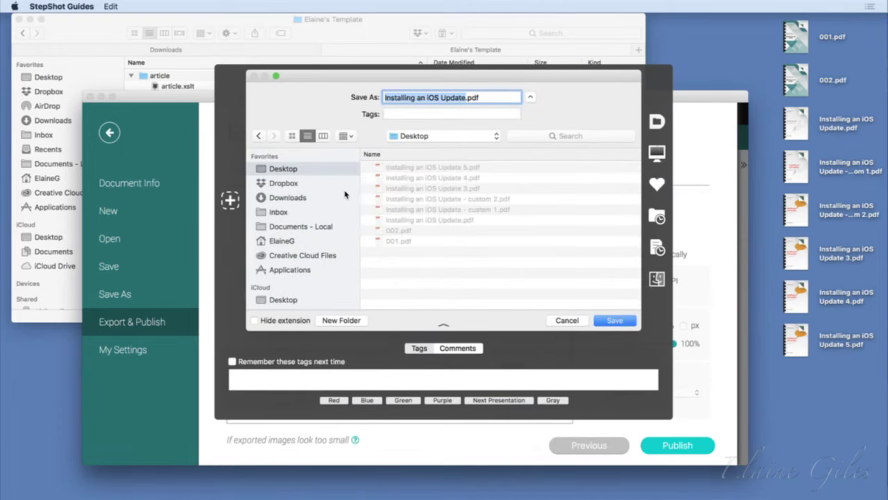
key(Right)
text(6)
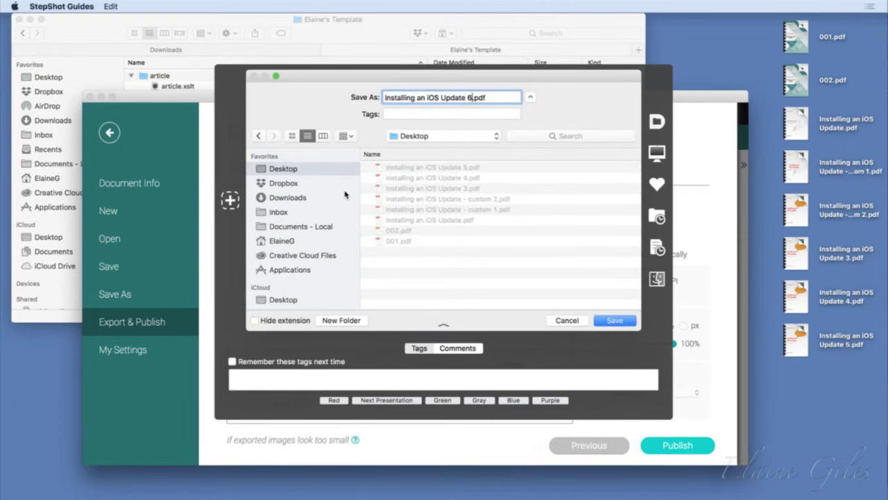
click(615, 320)
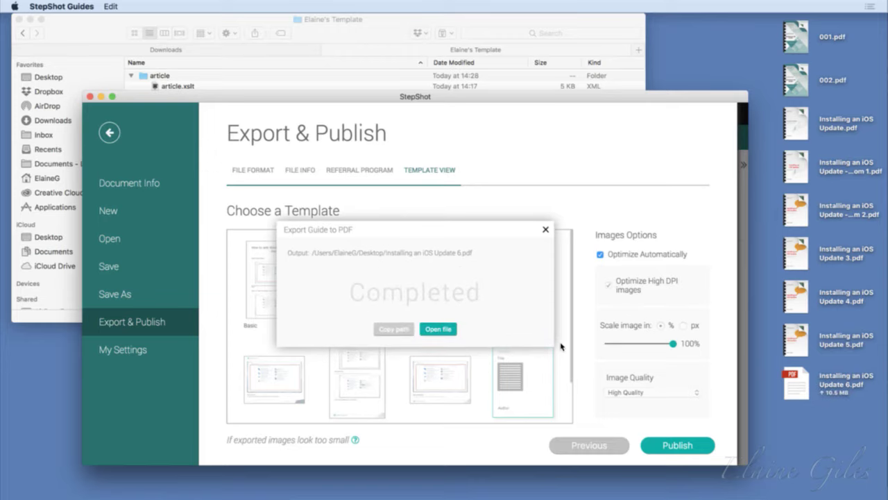
Open the exported PDF and examine the header artwork, guide title and footer on page 2
click(431, 330)
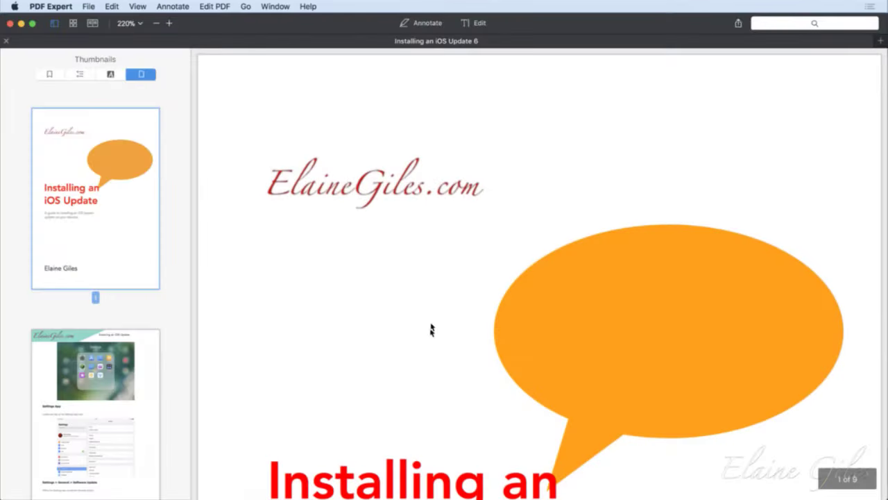
click(77, 385)
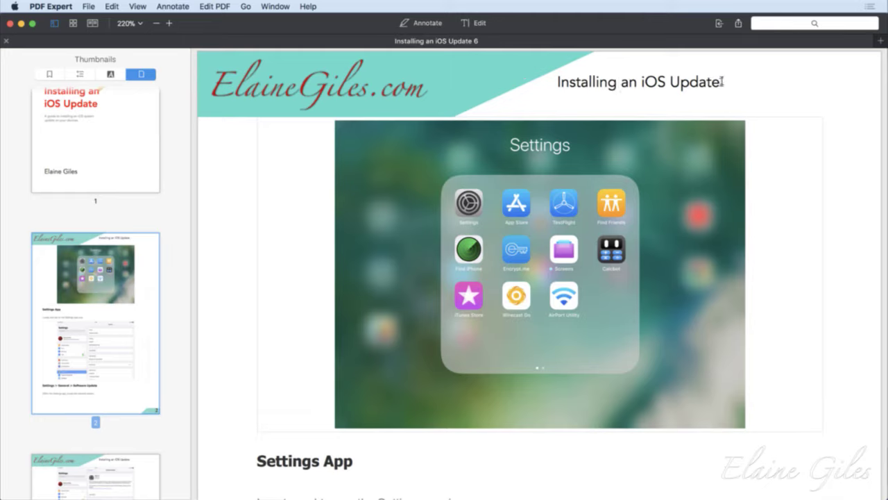
drag(722, 81, 556, 82)
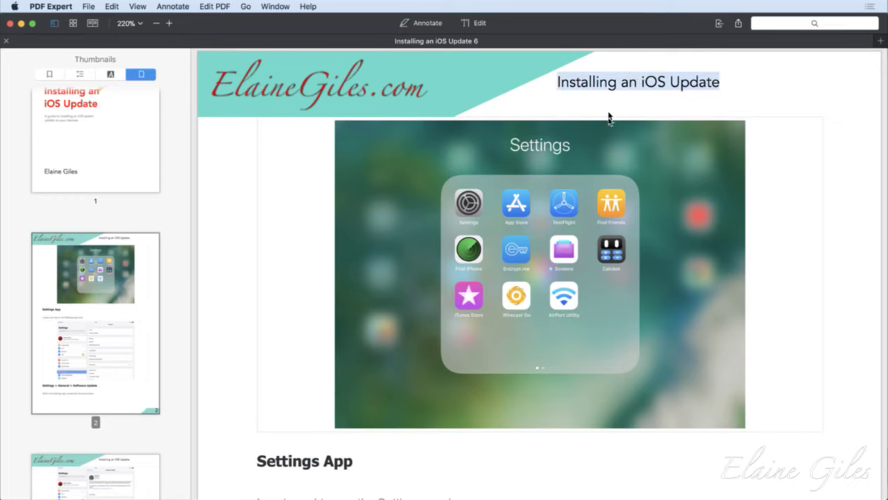
scroll(650, 211, down, 5)
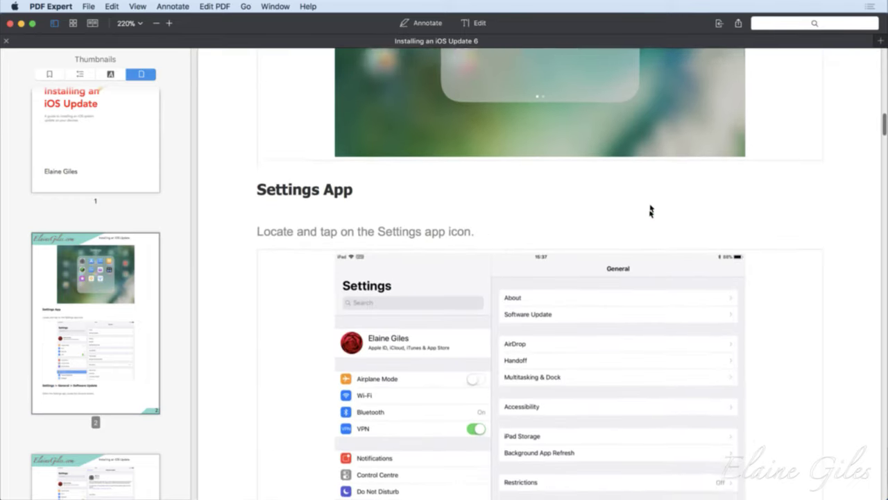
scroll(650, 210, down, 6)
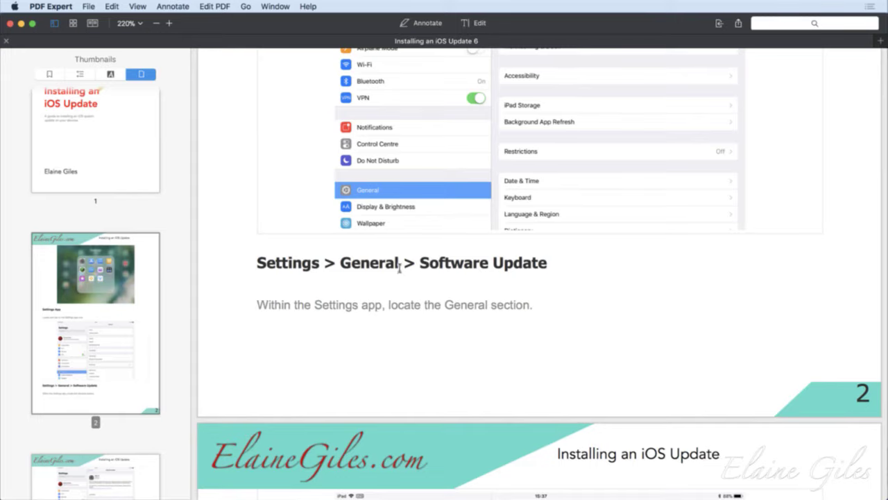
View page 2 at Fit Page to check its overall layout, then quit PDF Expert and dismiss StepShot's export dialog
click(133, 24)
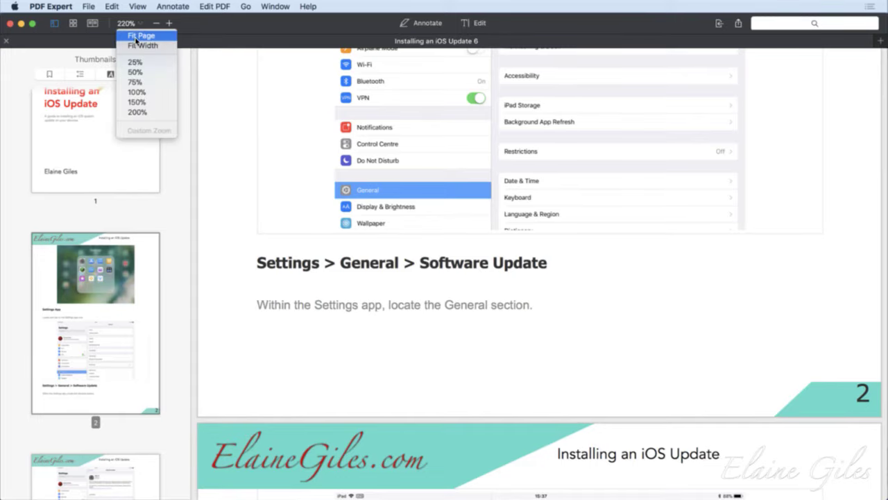
click(141, 38)
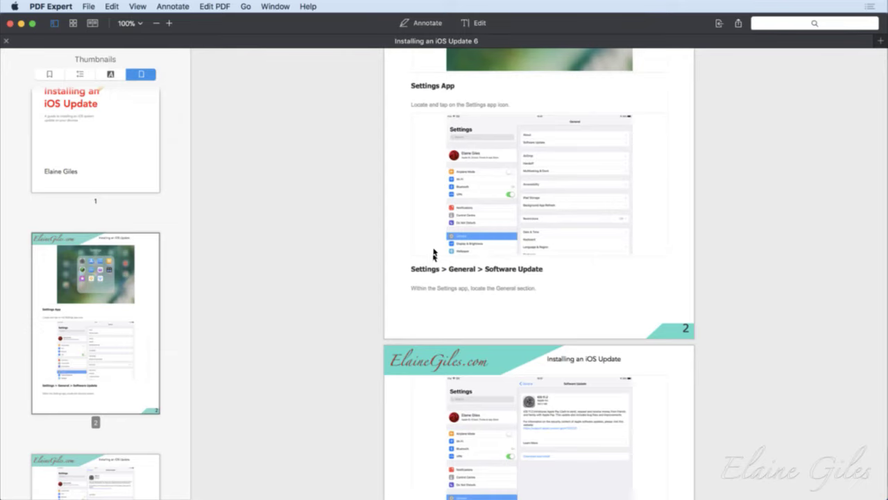
scroll(433, 254, up, 5)
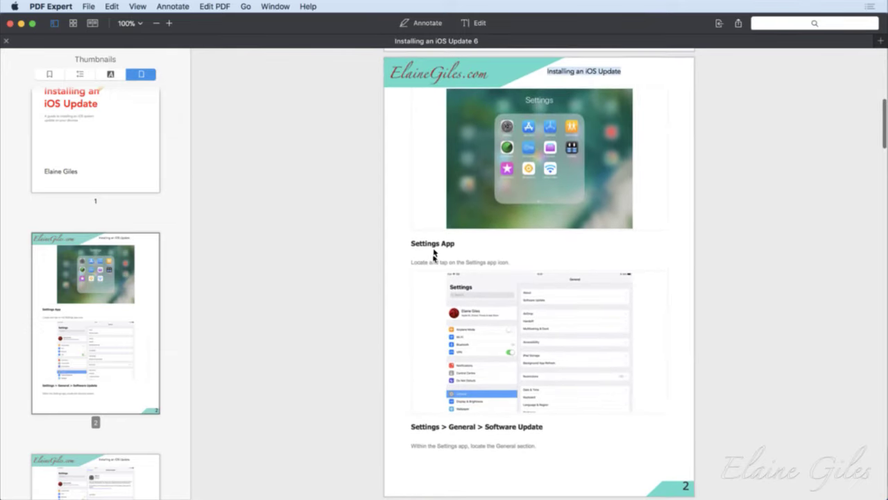
click(636, 72)
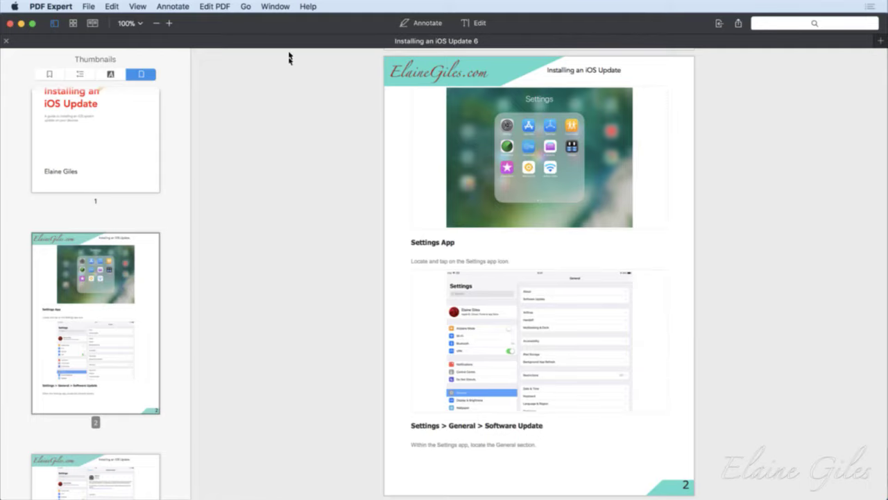
key(super+q)
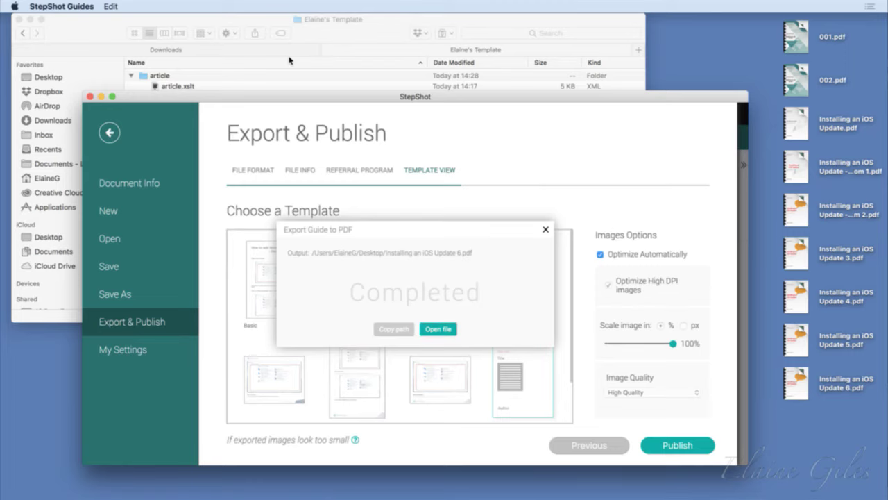
click(546, 229)
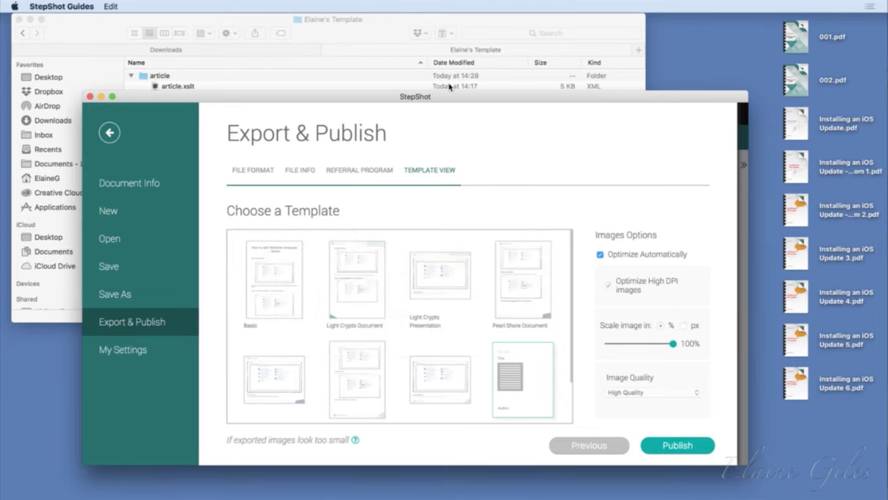
Open footer.html from the template's components folder in BBEdit
click(382, 25)
click(223, 118)
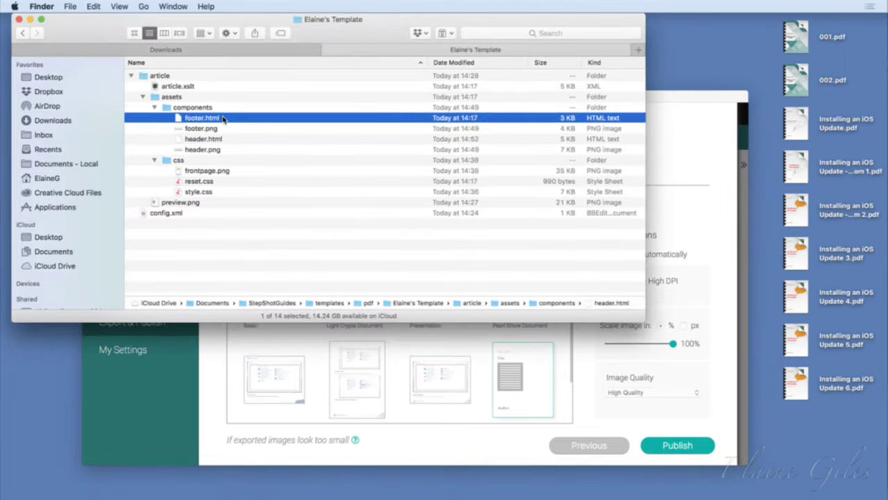
right_click(213, 119)
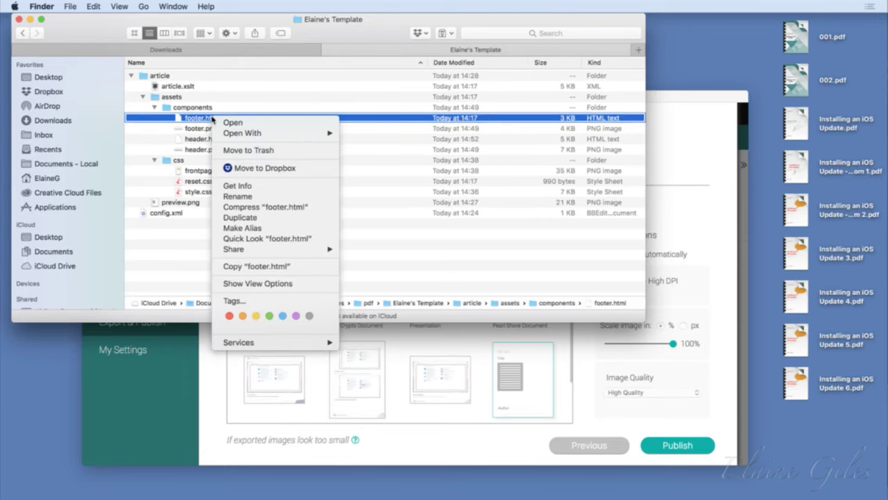
mouse_move(300, 137)
click(370, 134)
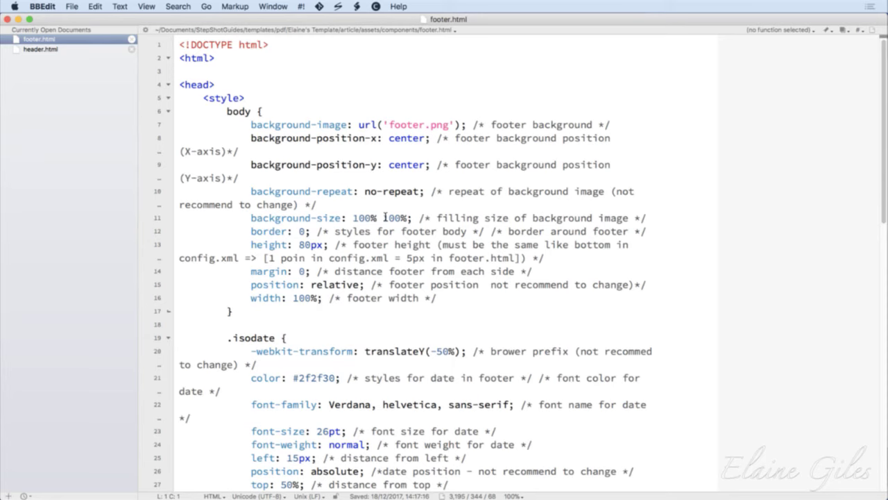
In footer.html's .page rule, set the page number's font size to 14pt and add Avenir ahead of Verdana in its font family
scroll(460, 239, down, 5)
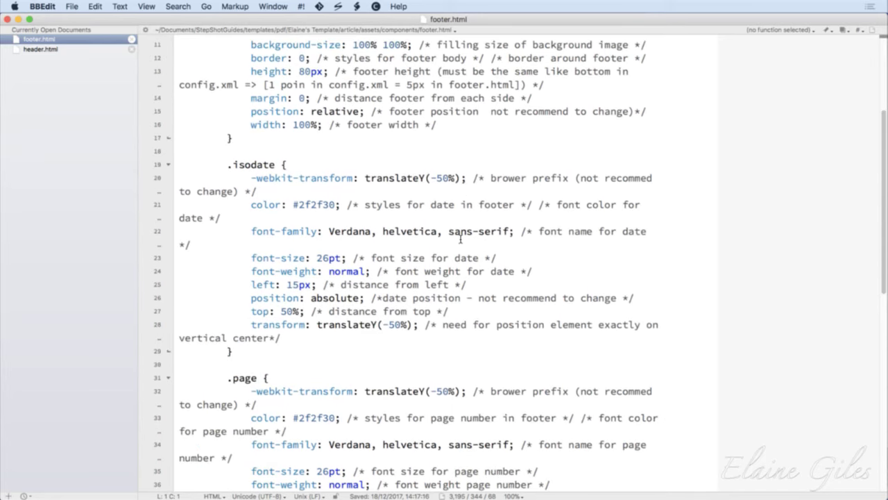
scroll(460, 239, down, 8)
click(244, 99)
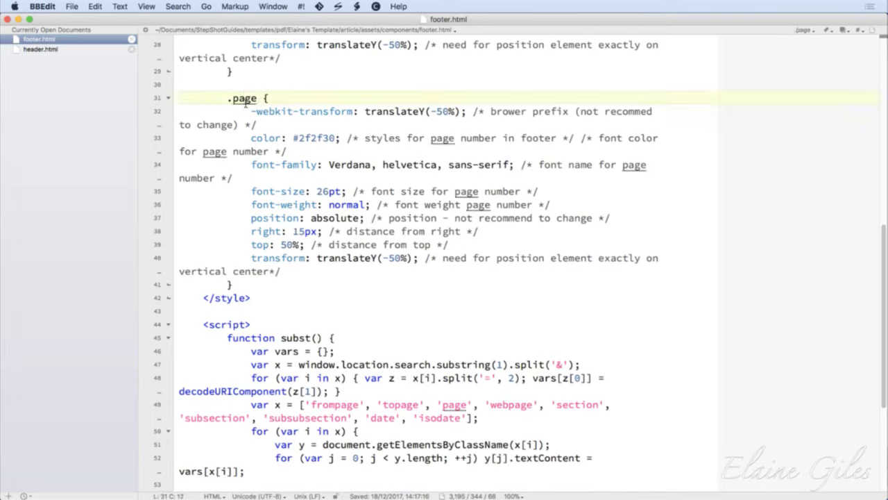
click(322, 192)
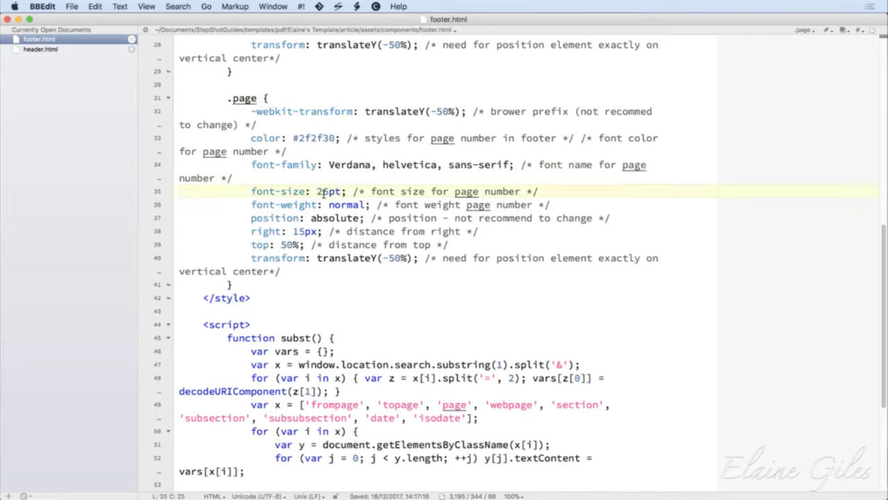
drag(540, 193, 353, 200)
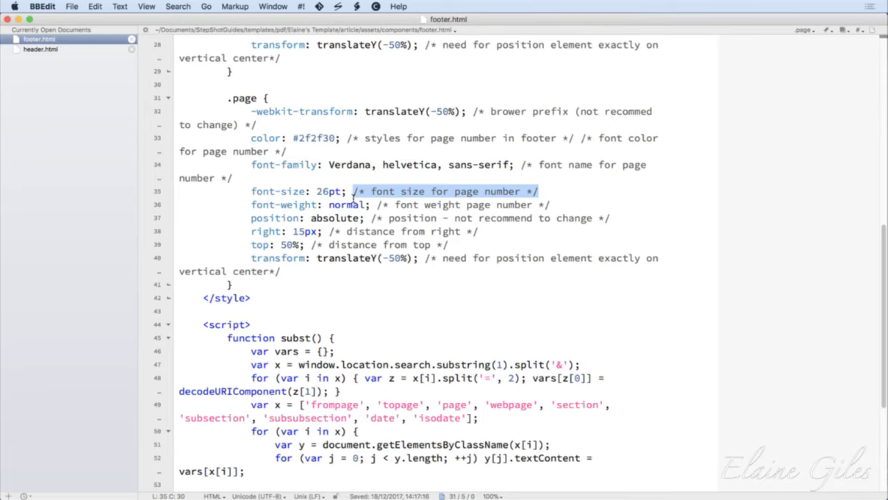
key(Left)
key(Left)
key(Left)
key(Left)
key(Left)
key(Left)
key(Left)
key(Delete)
key(Delete)
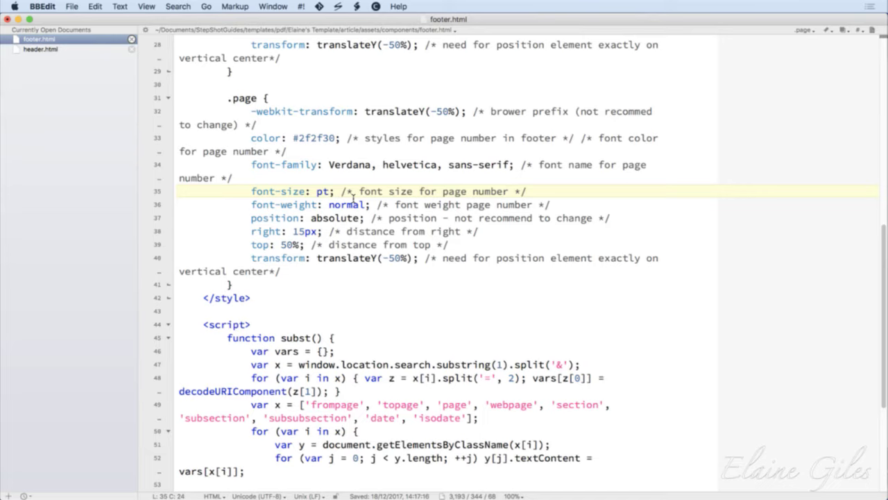
text(14)
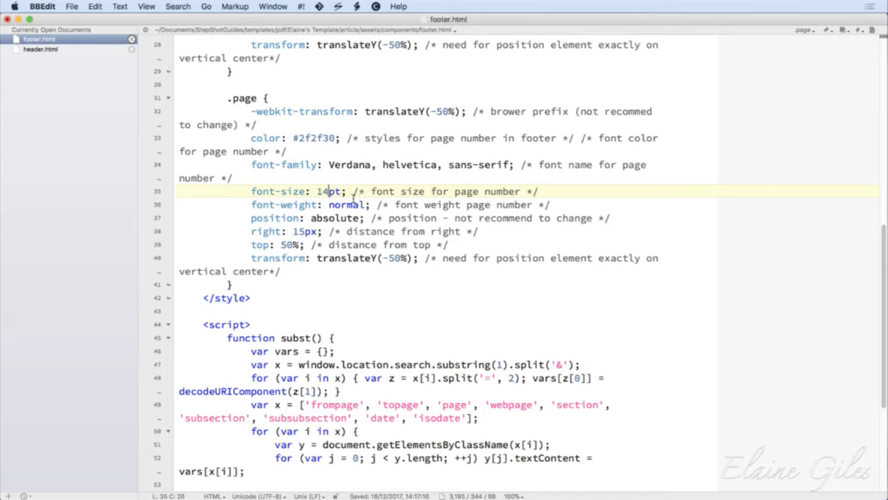
click(329, 169)
text(Avenir,)
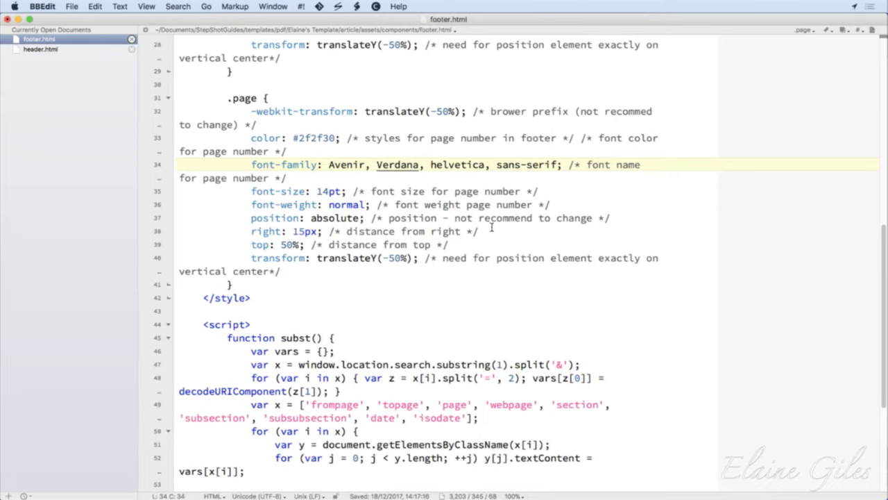
Select the page number's colour value, switch to Chrome, search Google for "hex code for white" and copy ffffff
click(312, 139)
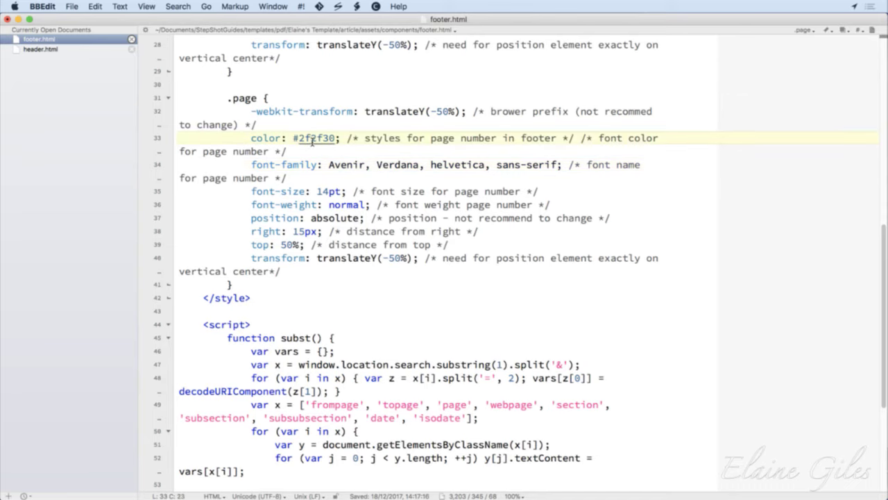
drag(365, 139, 556, 141)
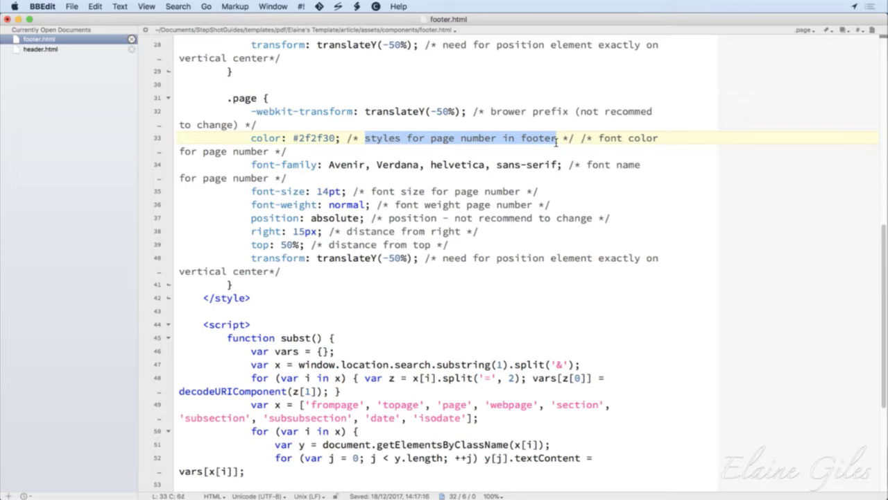
double_click(317, 142)
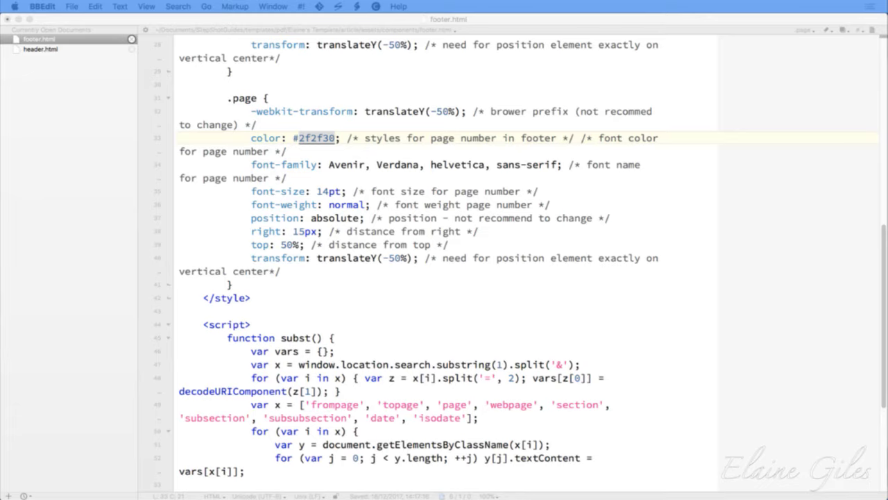
key(super+Tab)
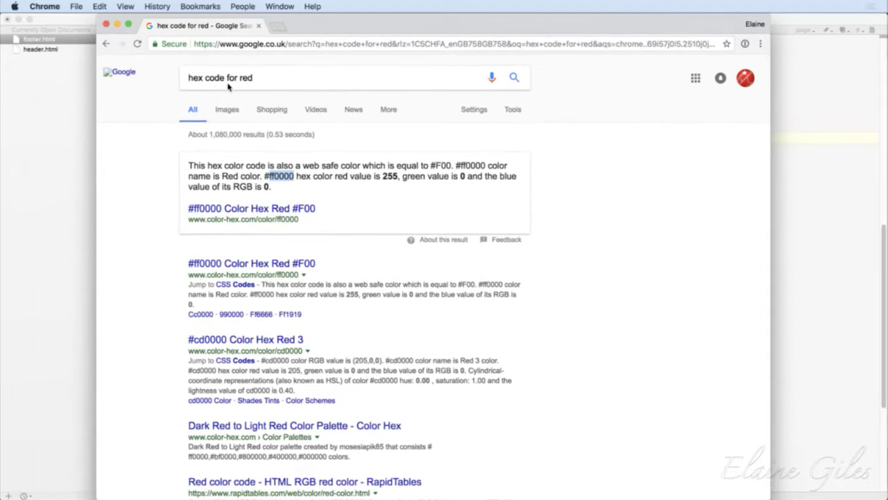
double_click(247, 78)
text(whit)
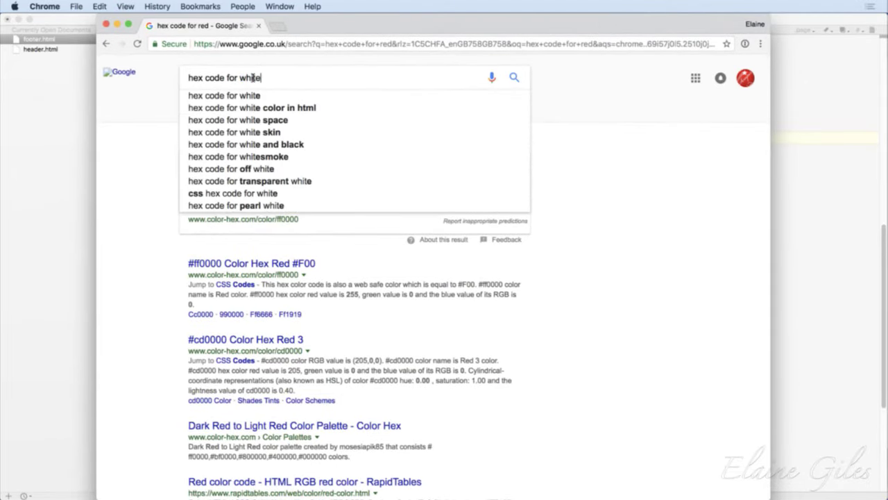
text(e)
key(Return)
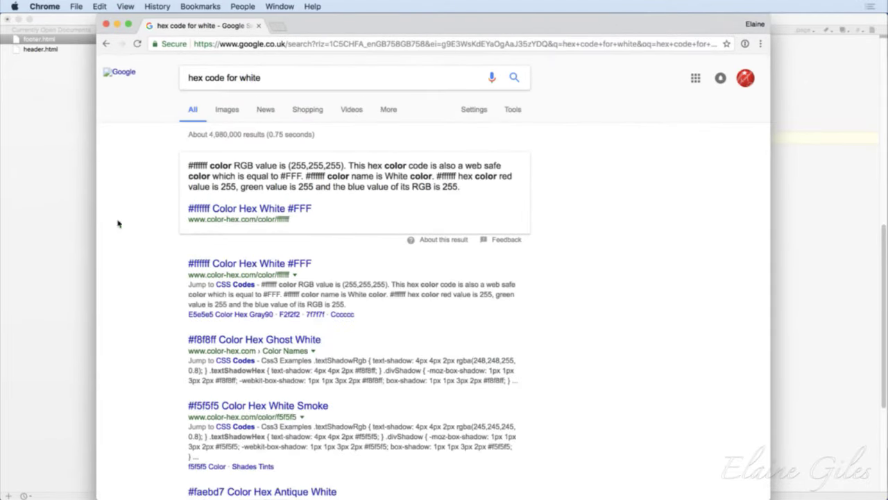
double_click(317, 178)
key(super+c)
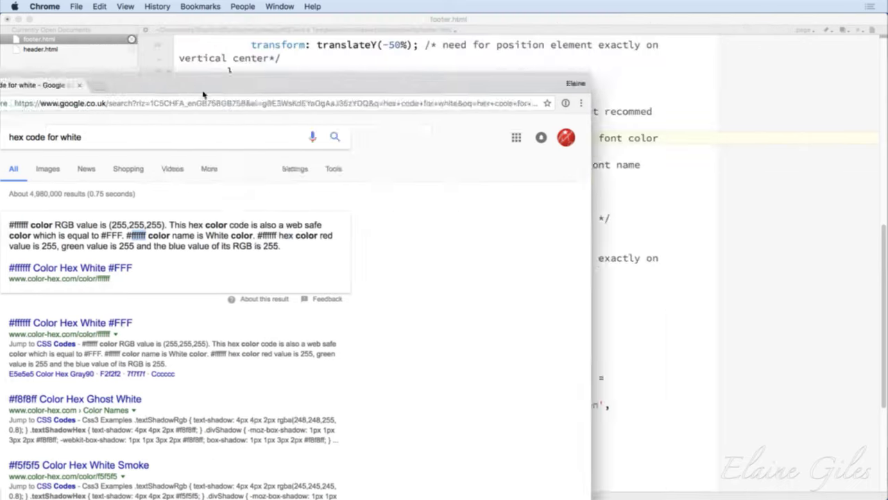
Return to BBEdit, replace the selected page number colour code with the copied ffffff and save footer.html
double_click(432, 22)
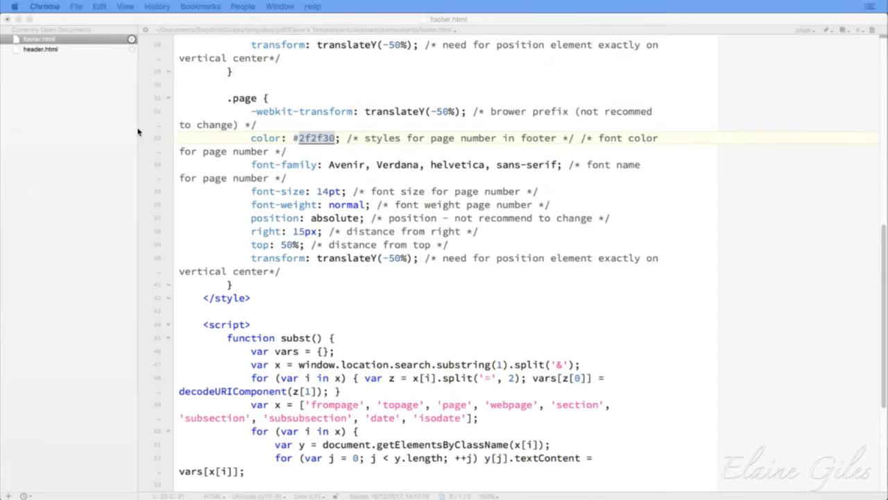
click(360, 22)
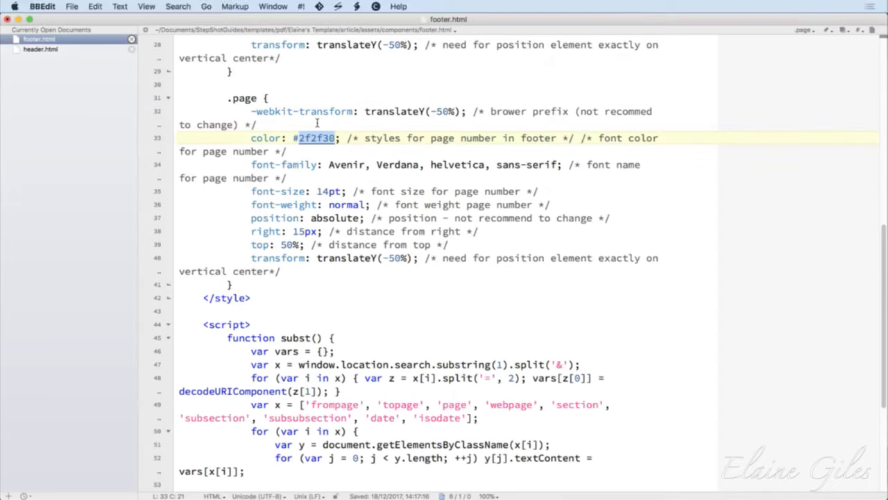
key(super+v)
key(super+z)
key(super+v)
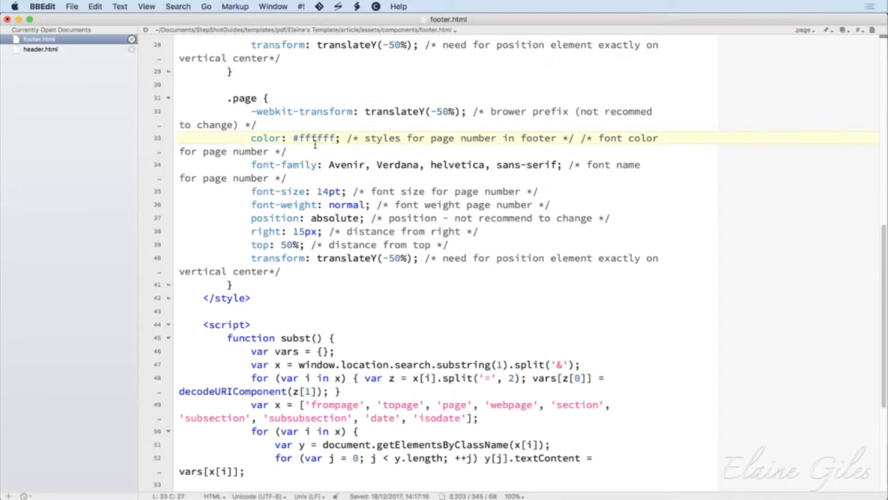
key(super+s)
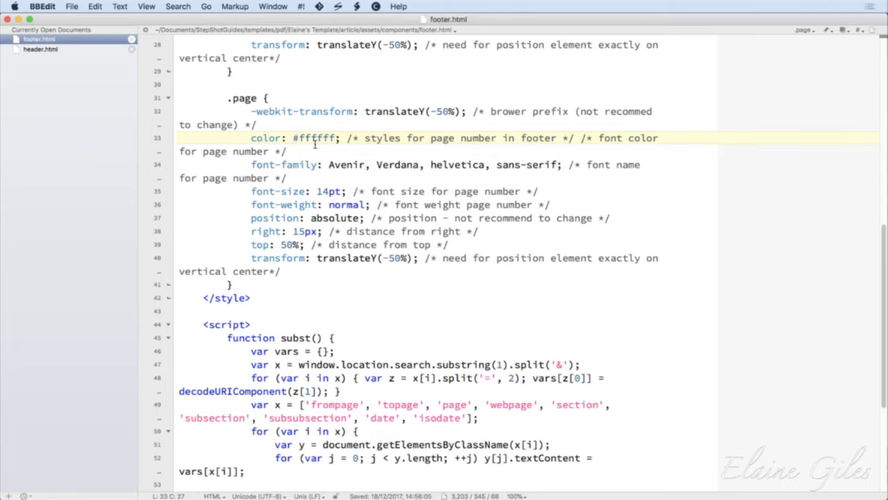
Uncomment the isodate div in the body of footer.html so the date shows in the footer, and save the file
scroll(397, 354, down, 5)
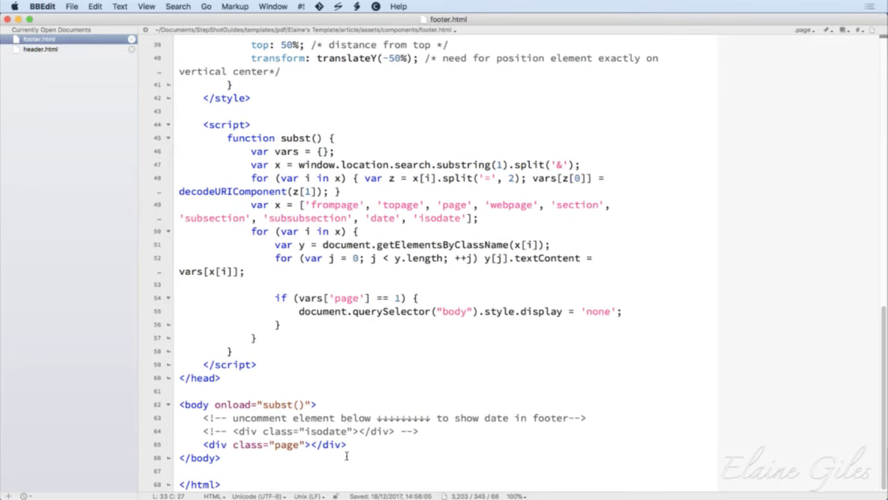
click(354, 431)
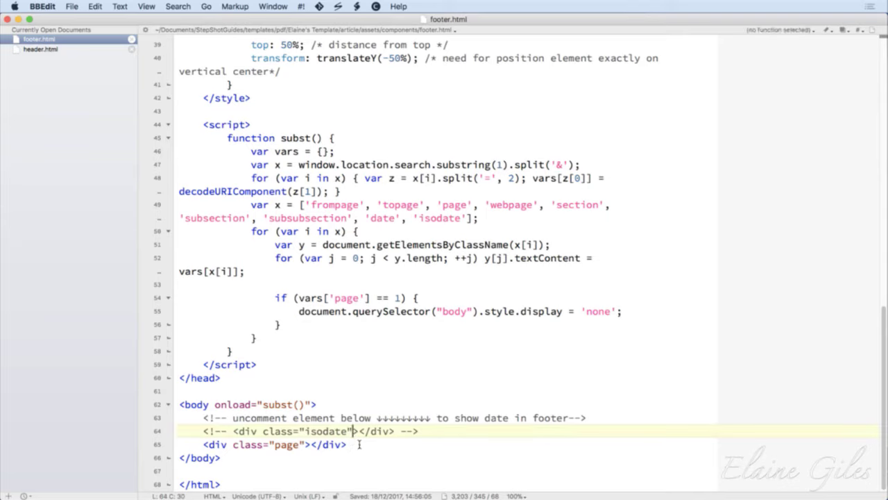
drag(423, 433, 203, 433)
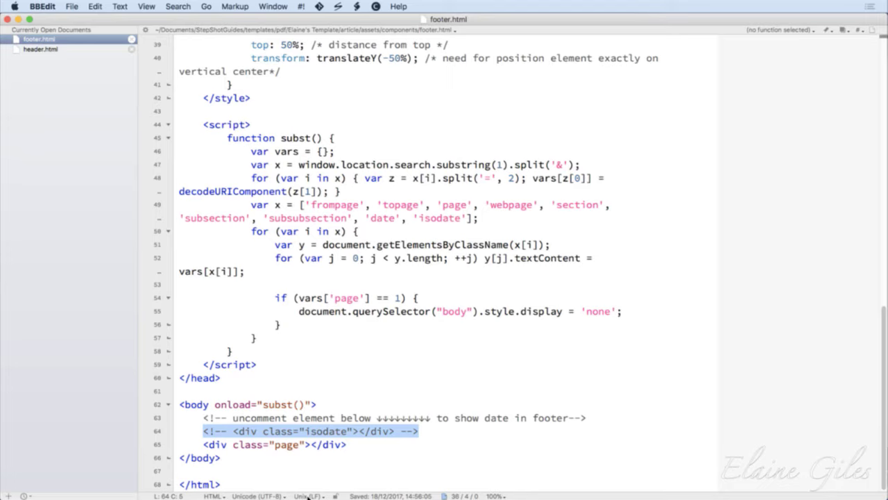
key(Left)
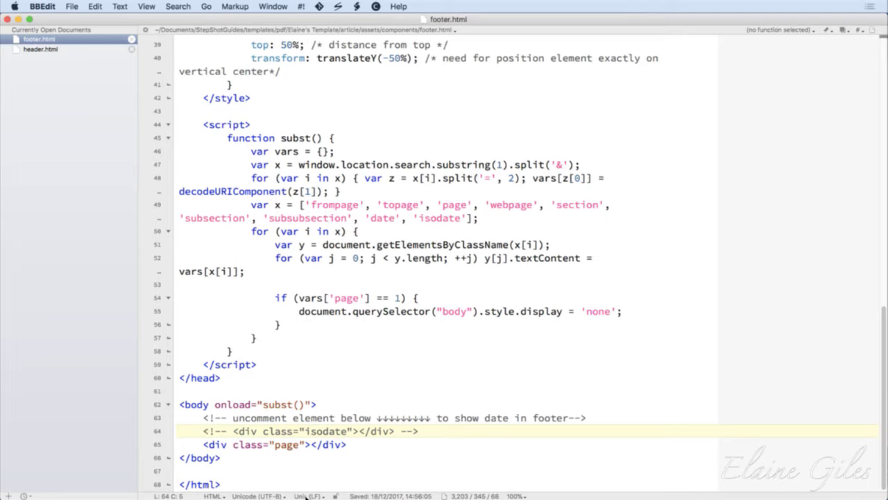
double_click(224, 434)
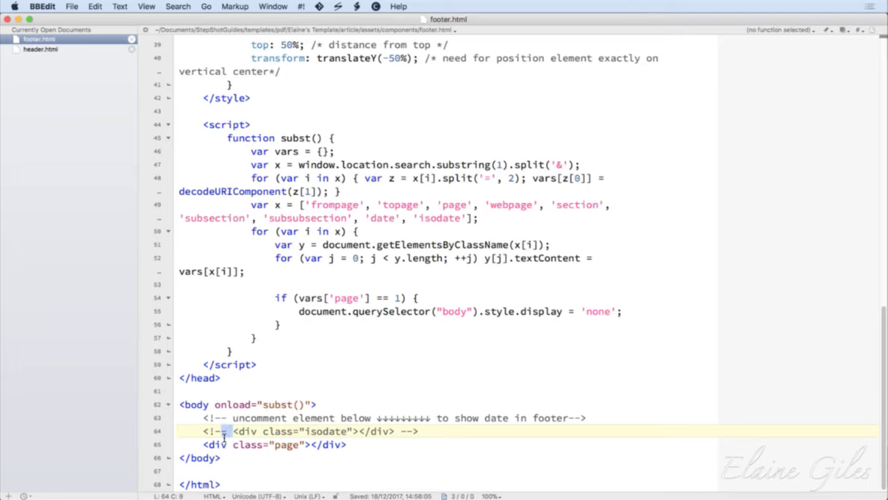
drag(224, 434, 205, 435)
drag(421, 432, 396, 431)
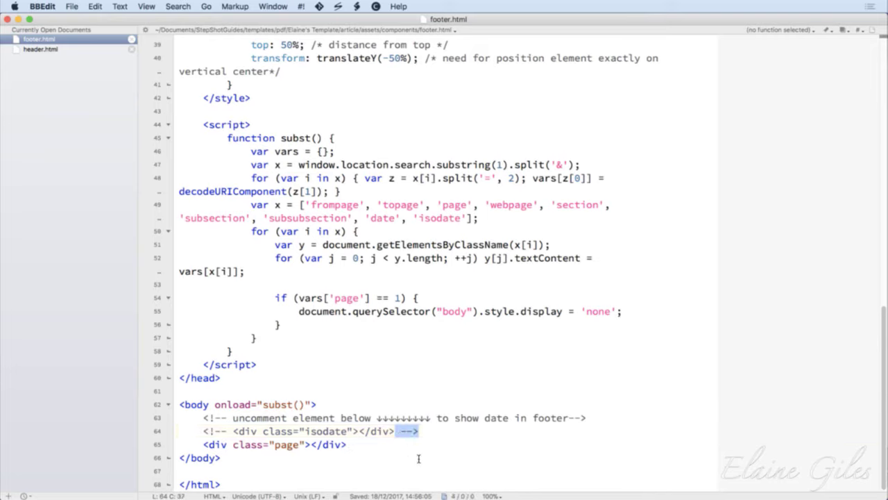
key(BackSpace)
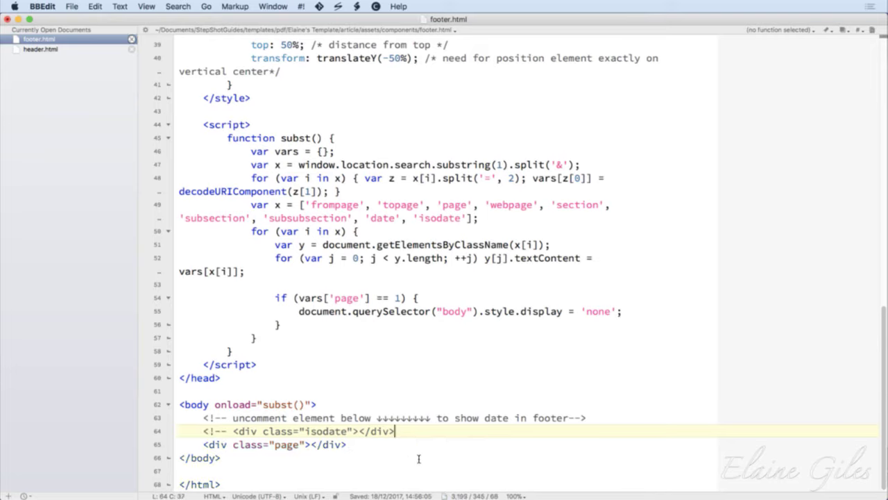
click(233, 431)
drag(233, 432, 205, 436)
key(BackSpace)
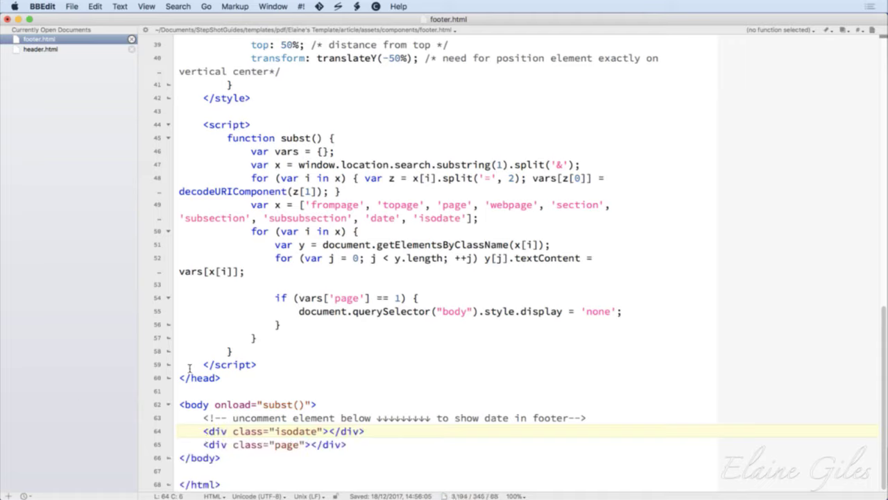
click(342, 383)
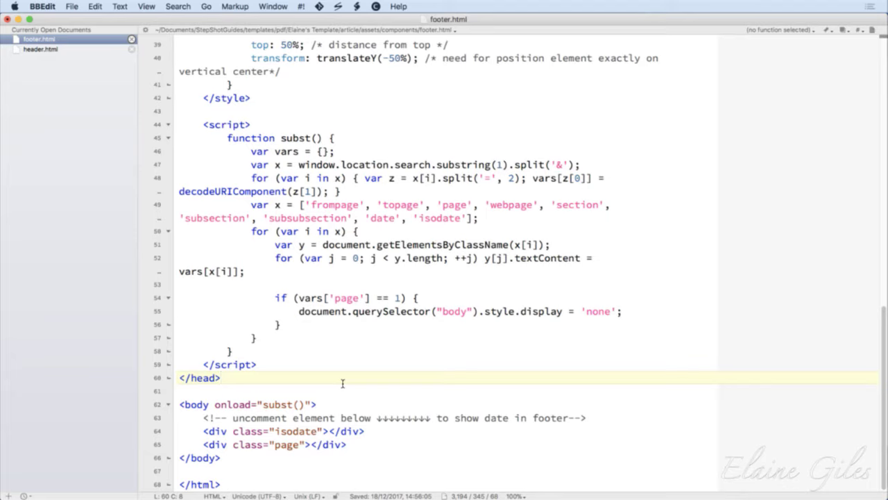
key(super+s)
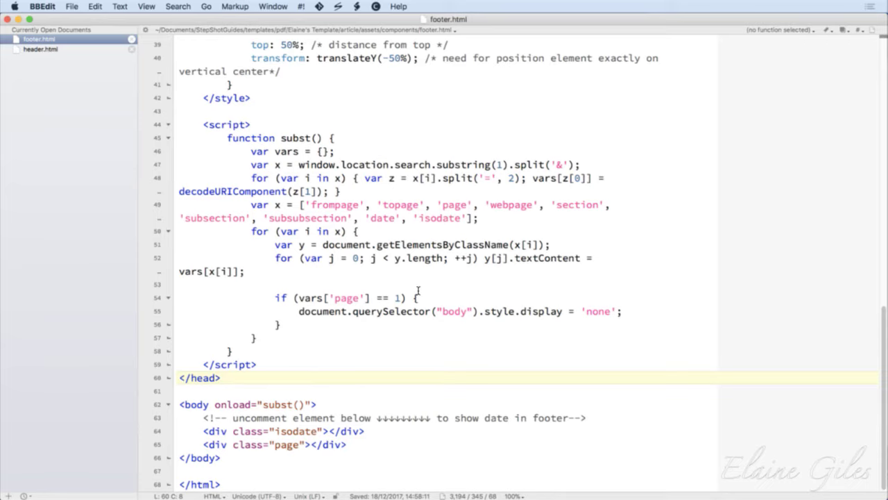
Hide BBEdit and publish the guide from StepShot to the Desktop as "Installing an iOS Update 7.pdf"
scroll(418, 290, up, 15)
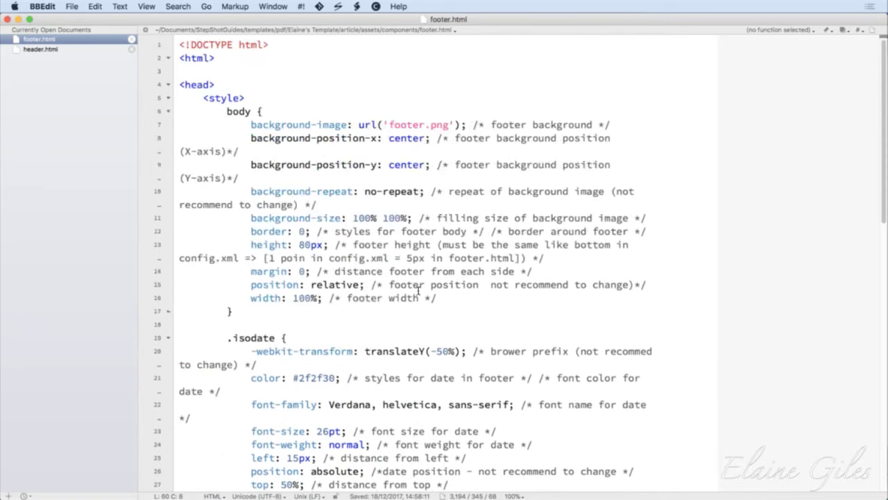
key(super+h)
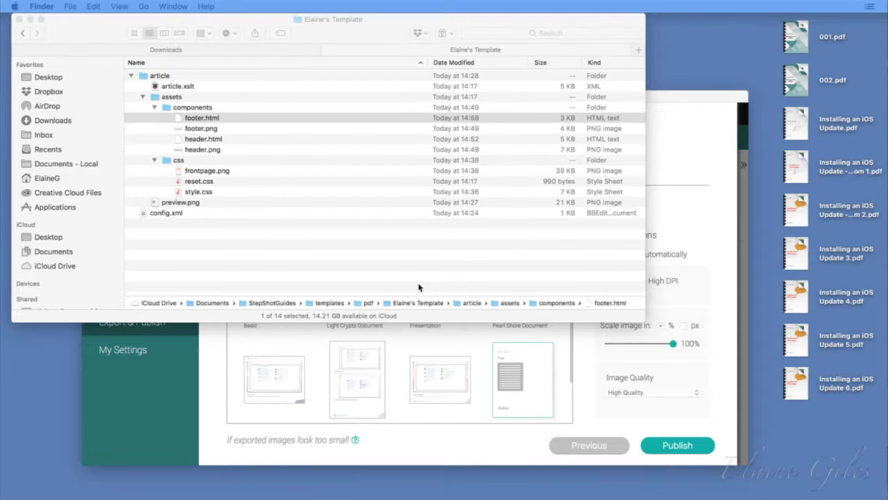
click(657, 116)
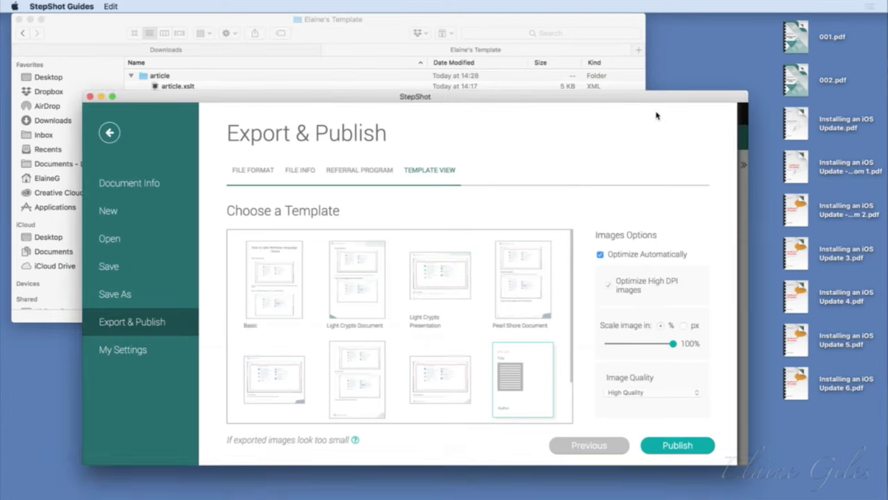
click(676, 447)
click(281, 169)
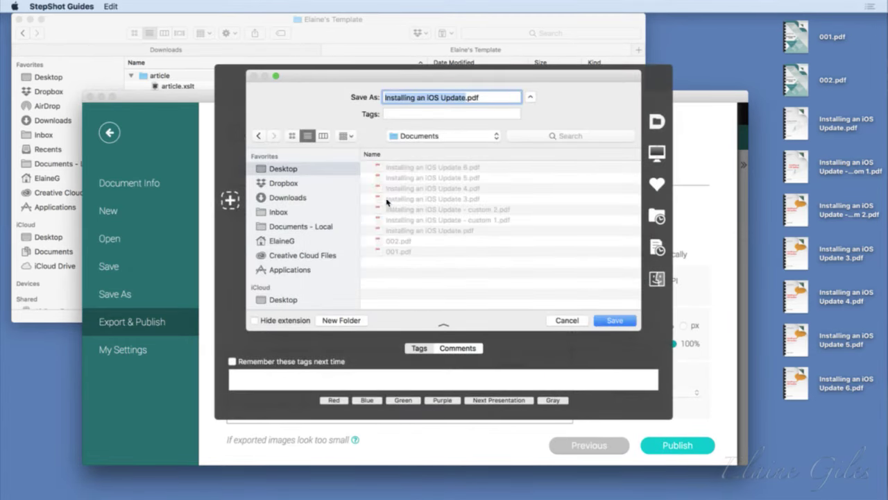
key(Right)
text(7)
click(614, 319)
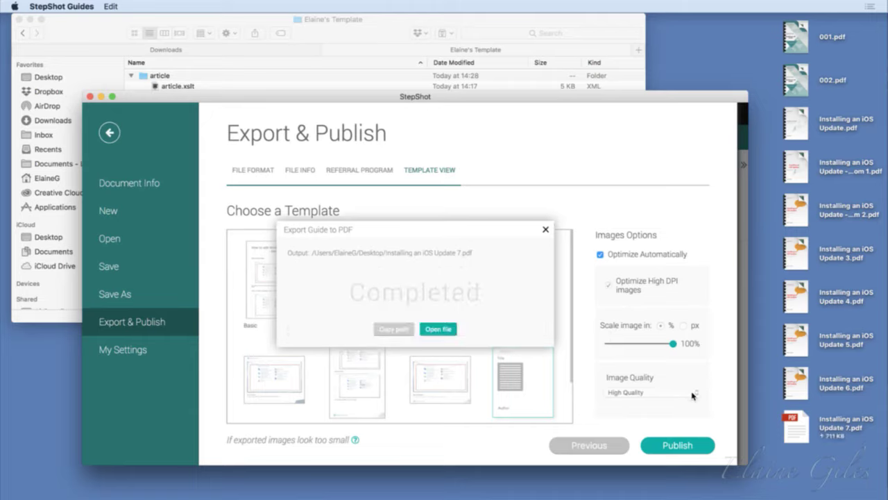
Open the published Installing an iOS Update 7.pdf, check the footer date on page 2, and close the PDF and the export message
click(433, 328)
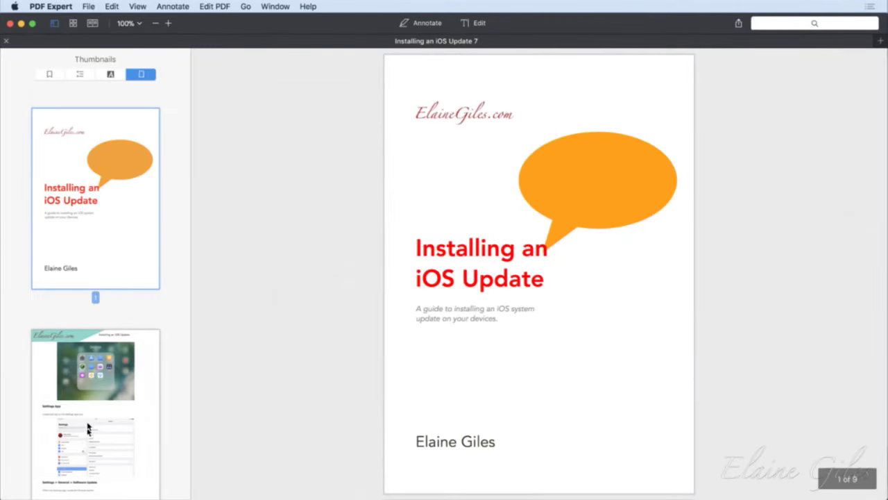
scroll(83, 389, down, 5)
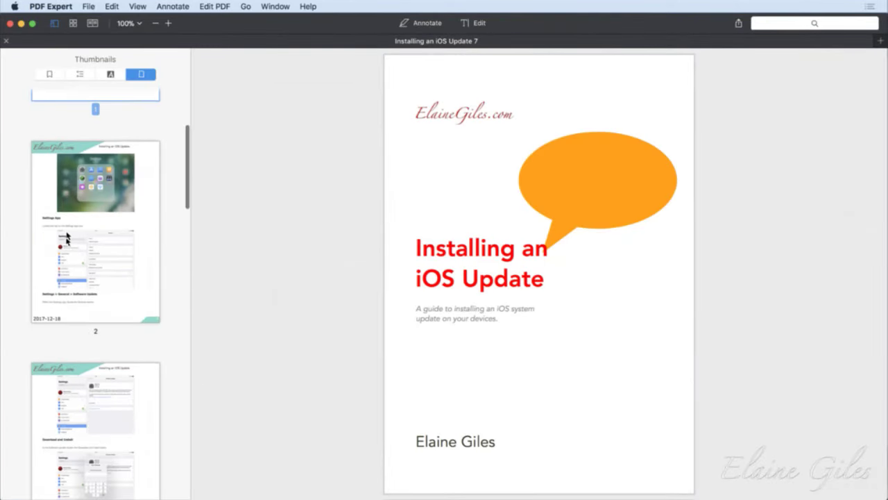
click(66, 236)
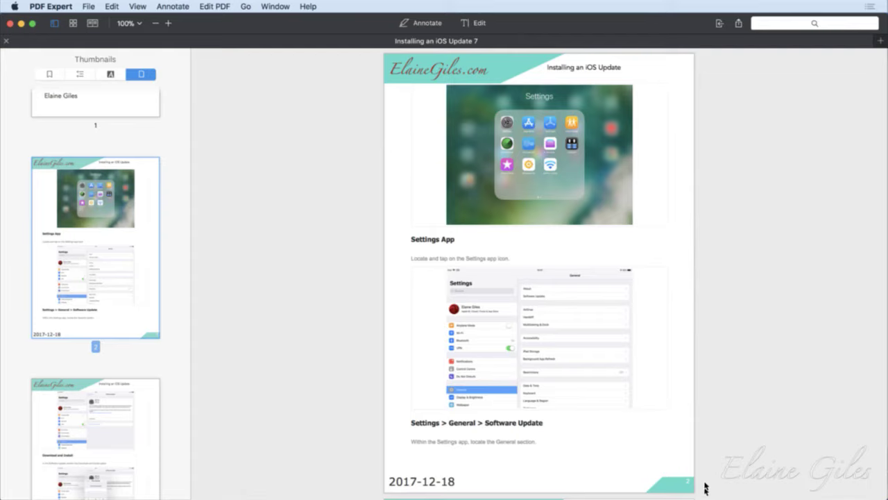
key(super+q)
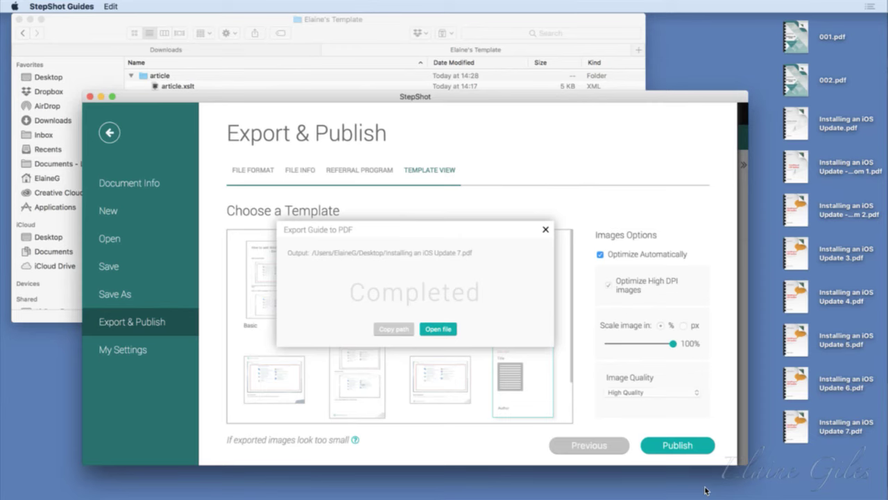
click(545, 229)
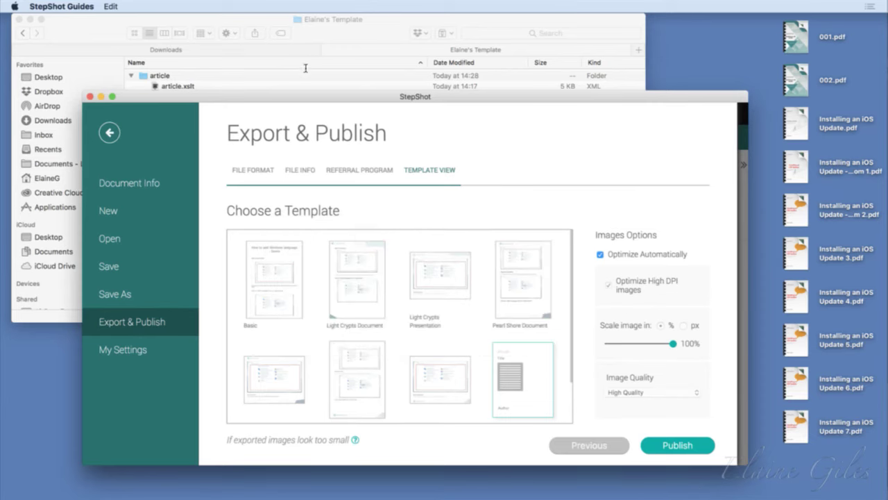
Reopen the template's footer.html in BBEdit and locate the .isodate style rule that formats the isodate div
click(354, 35)
right_click(208, 119)
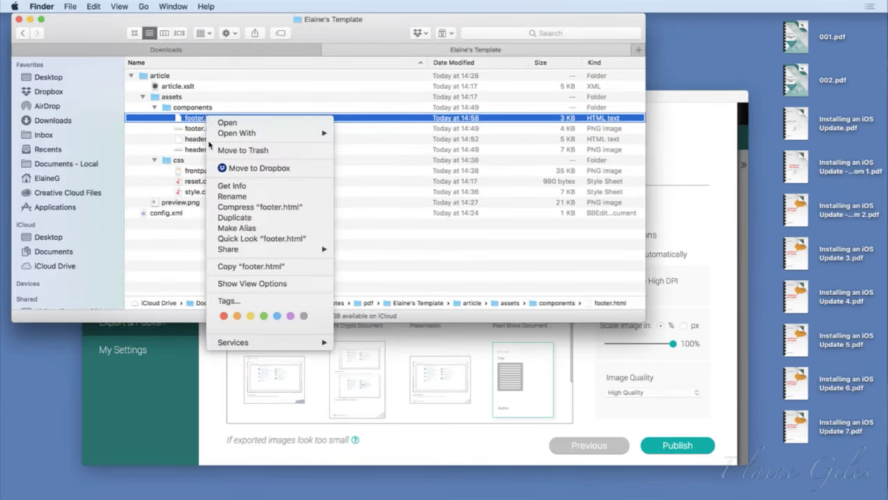
click(315, 471)
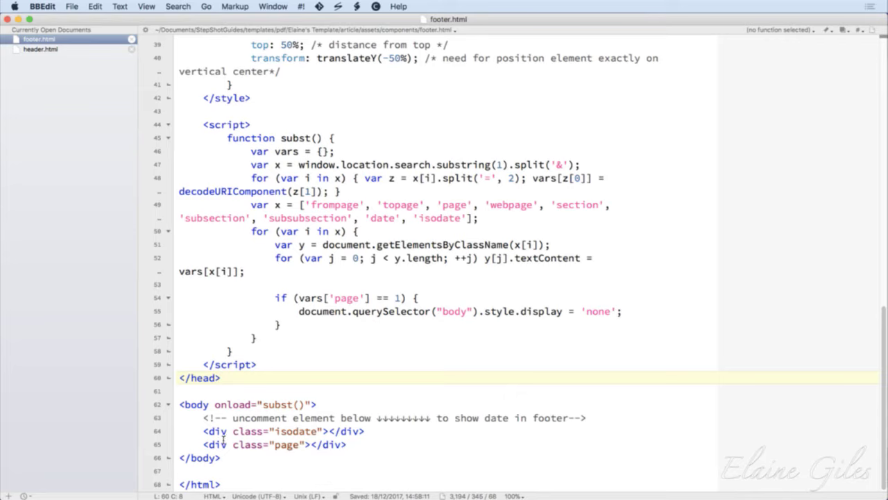
drag(370, 435, 203, 442)
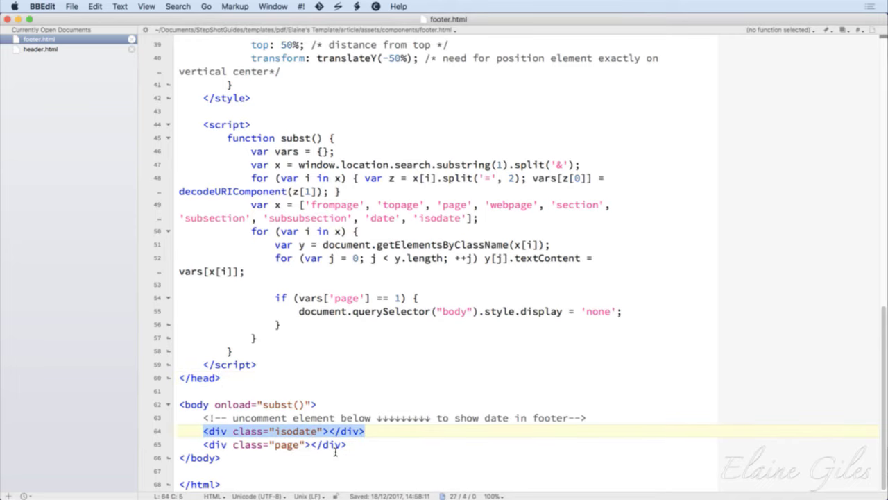
scroll(336, 451, up, 5)
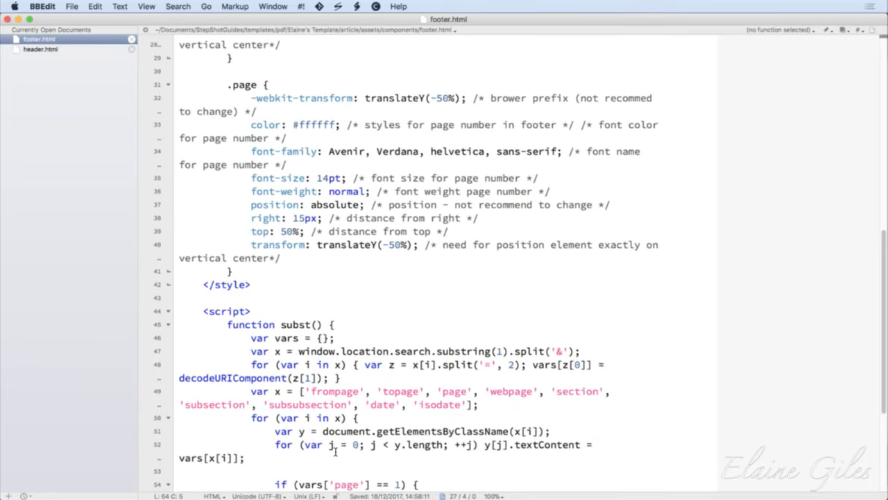
scroll(335, 451, up, 2)
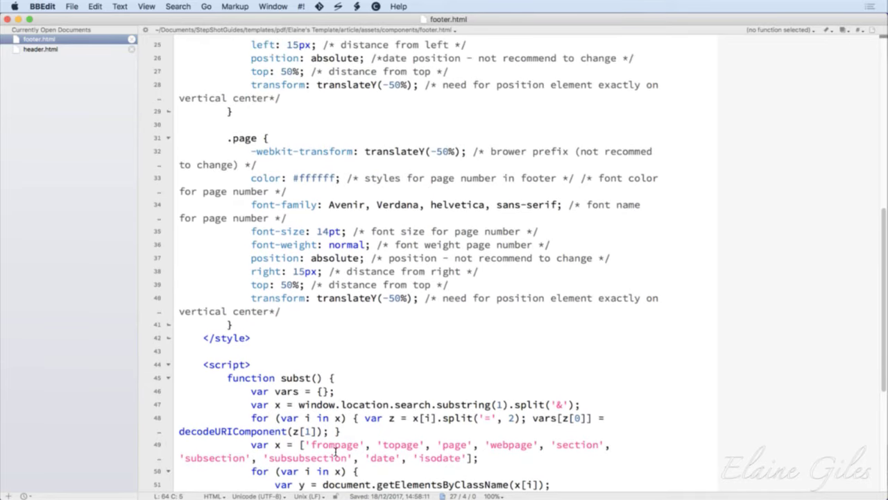
scroll(335, 451, up, 6)
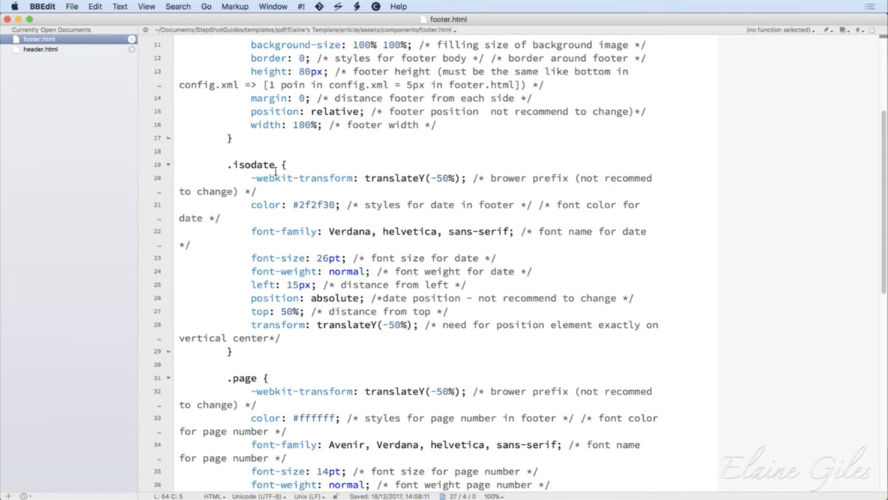
drag(276, 166, 228, 167)
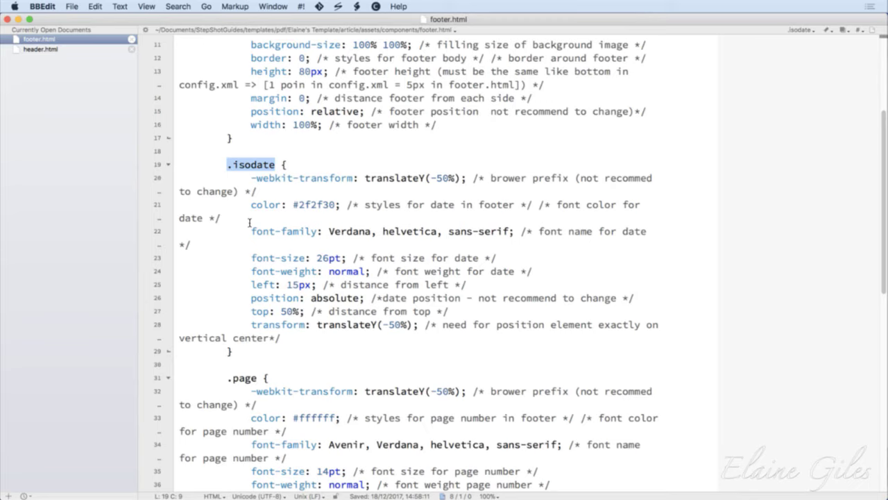
Set the footer date's font size to 14pt in the .isodate rule
double_click(322, 260)
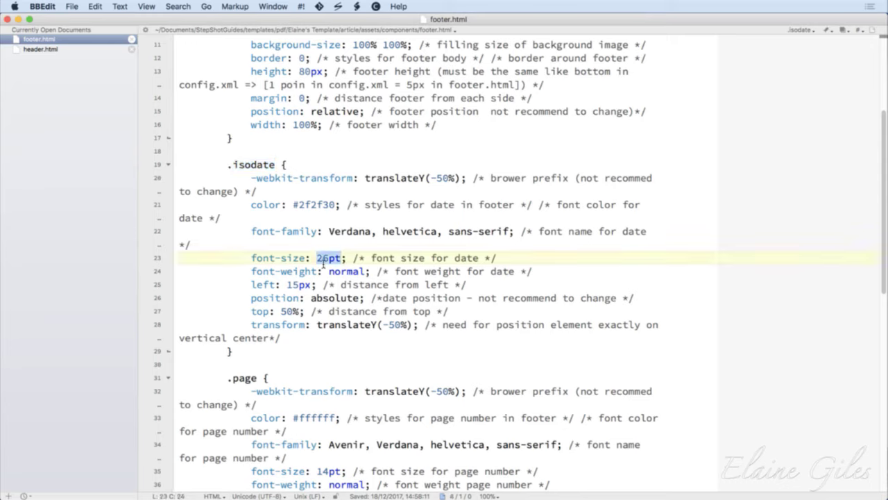
click(328, 260)
key(BackSpace)
key(BackSpace)
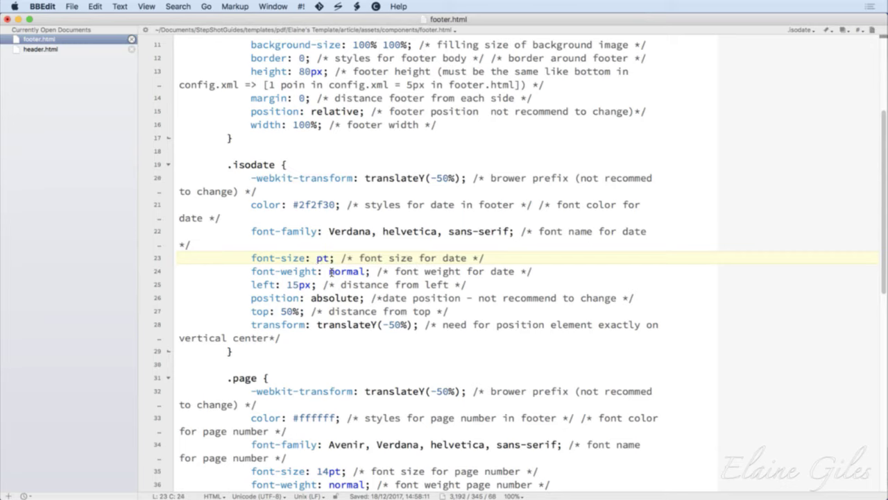
text(14)
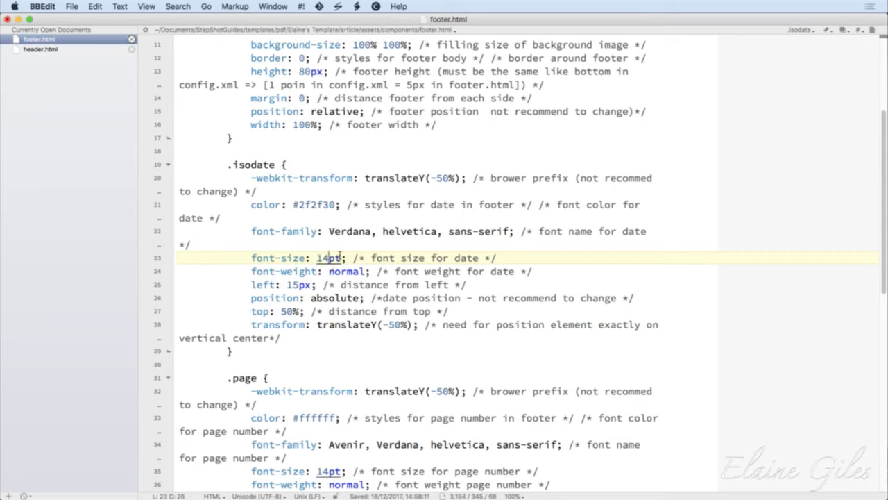
Add Avenir as the first font in the footer date's font-family list and save footer.html
click(328, 235)
text(Avenir,)
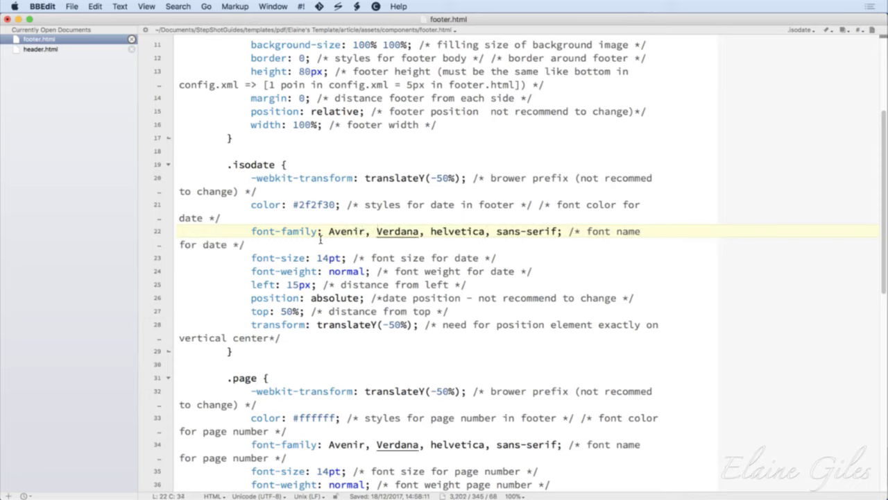
click(385, 346)
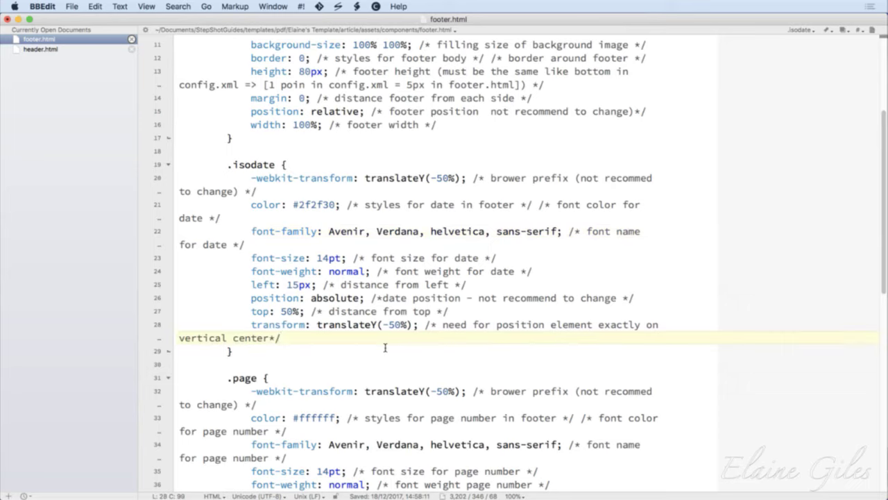
key(super+s)
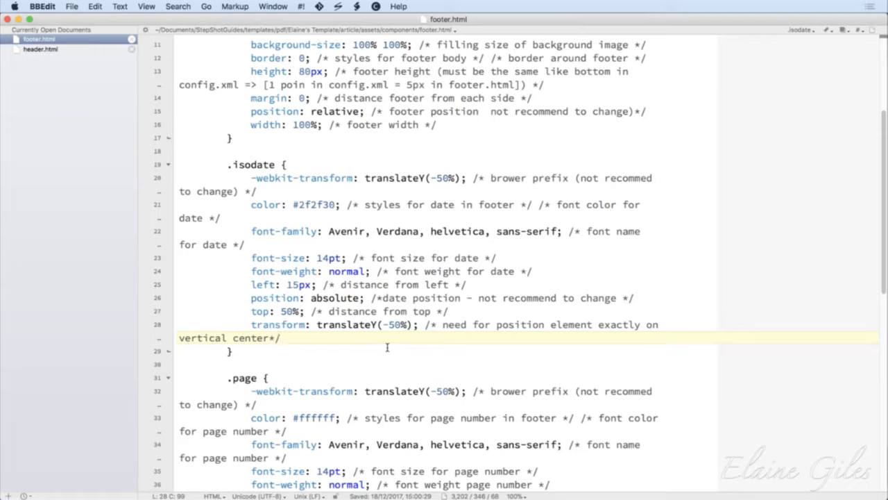
scroll(385, 347, down, 3)
scroll(386, 347, down, 1)
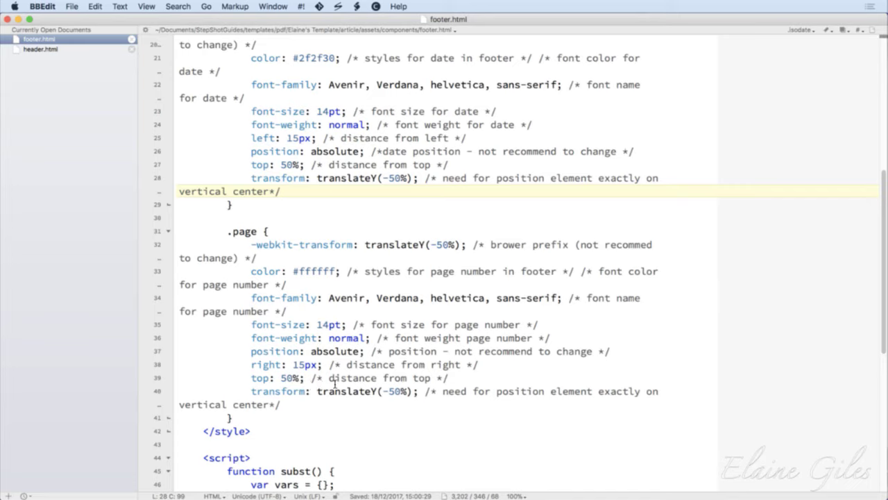
scroll(340, 385, up, 10)
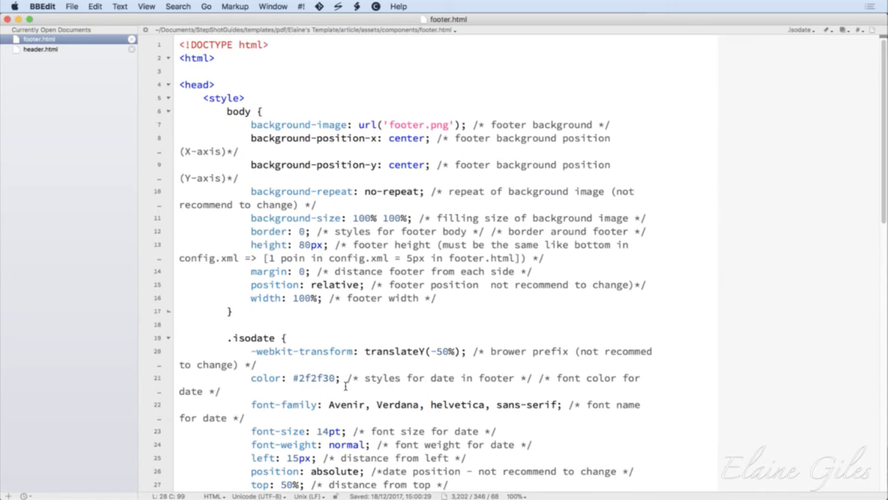
scroll(345, 386, down, 1)
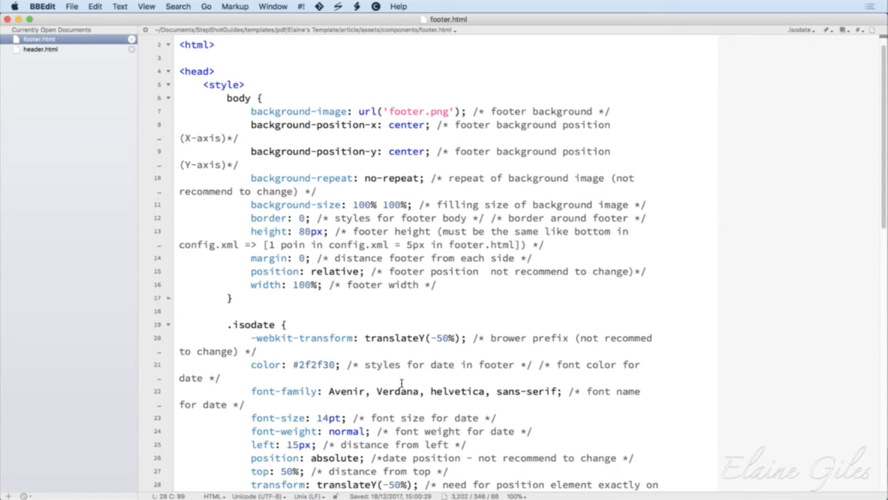
scroll(401, 383, down, 20)
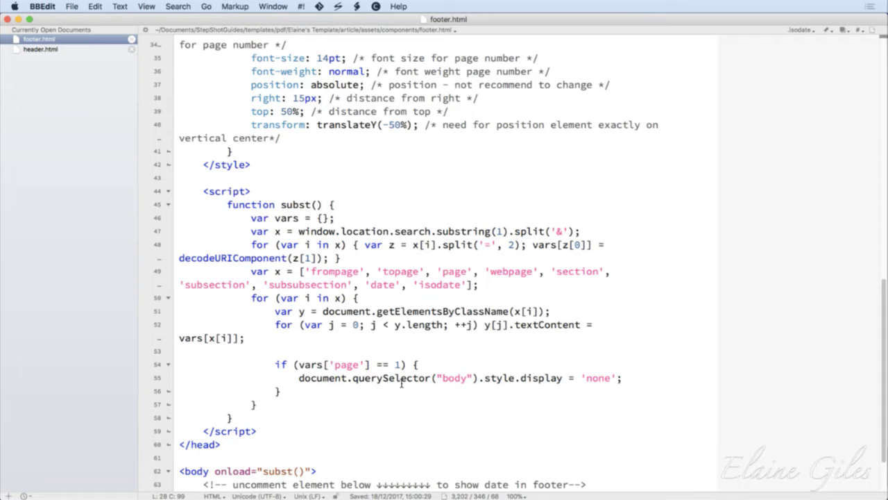
Leave BBEdit and publish the guide from StepShot to the Desktop as "Installing an iOS Update 8.pdf"
key(super+q)
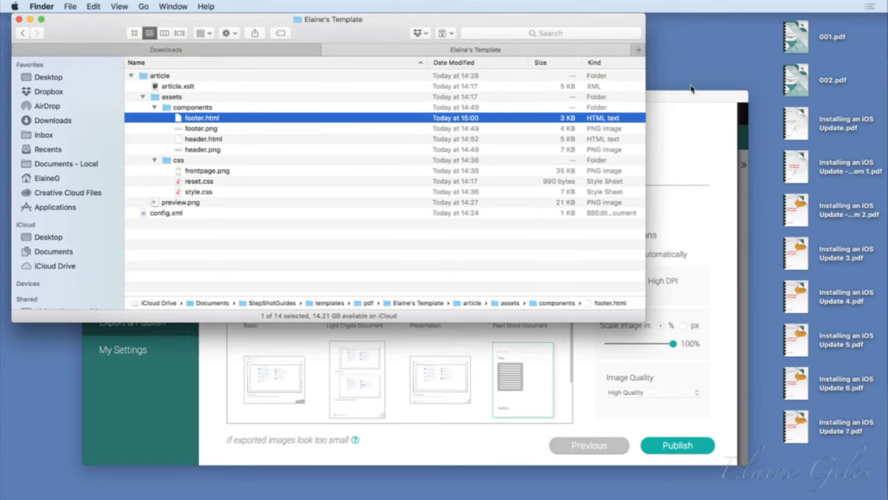
click(677, 101)
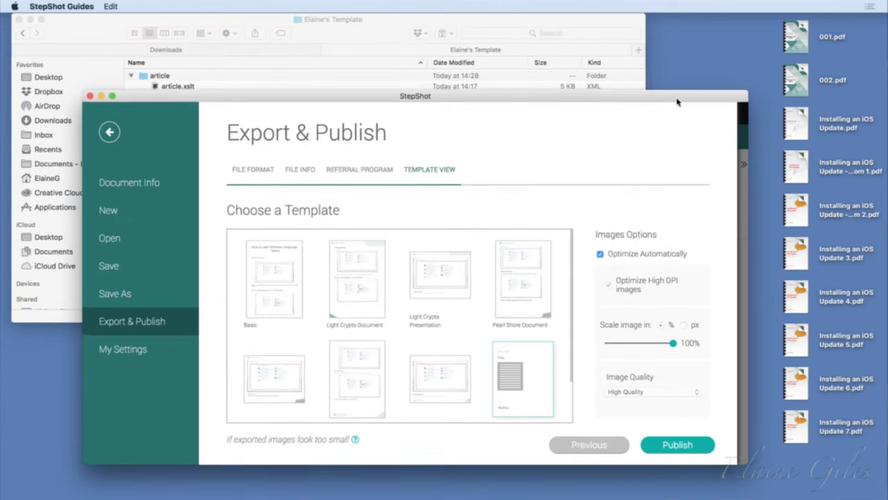
click(680, 445)
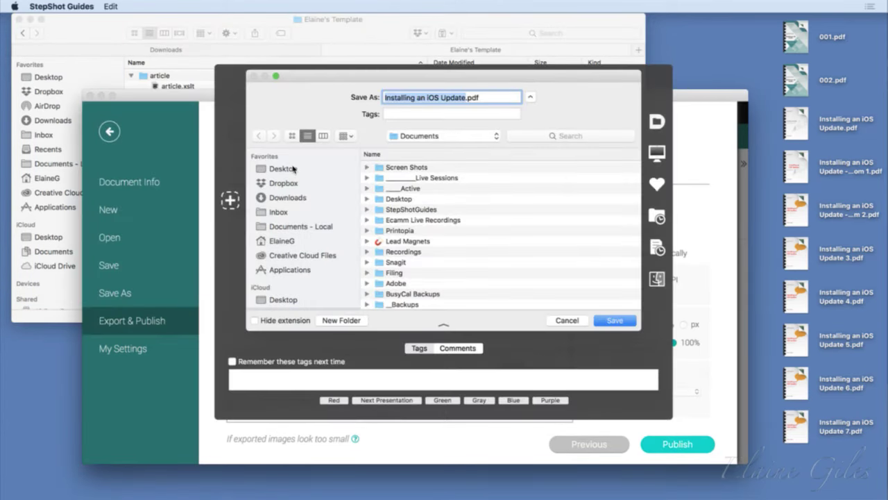
click(281, 169)
click(465, 98)
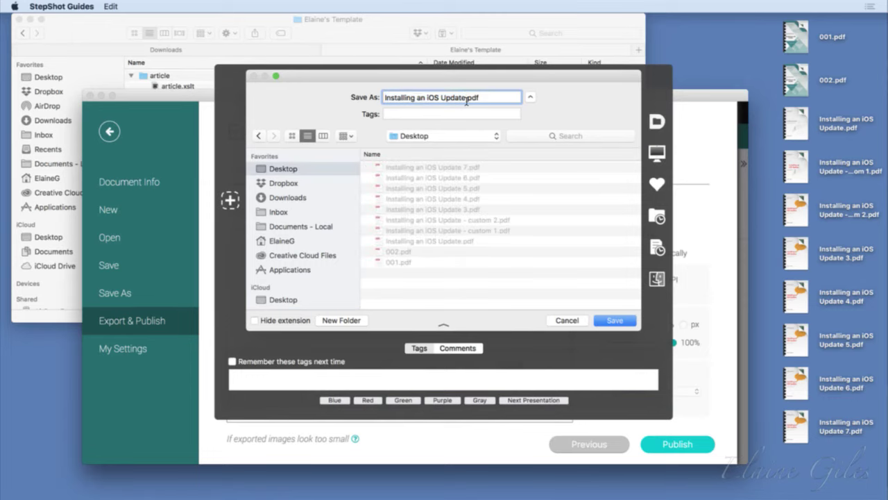
text(8)
key(Return)
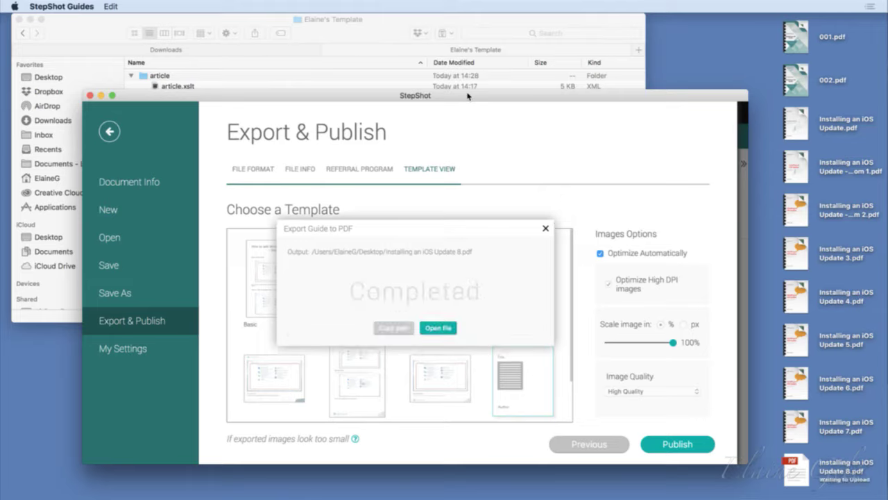
Open the published PDF, examine the footer on page 2 and the Terms and Conditions heading and description on page 5, and close it
click(440, 326)
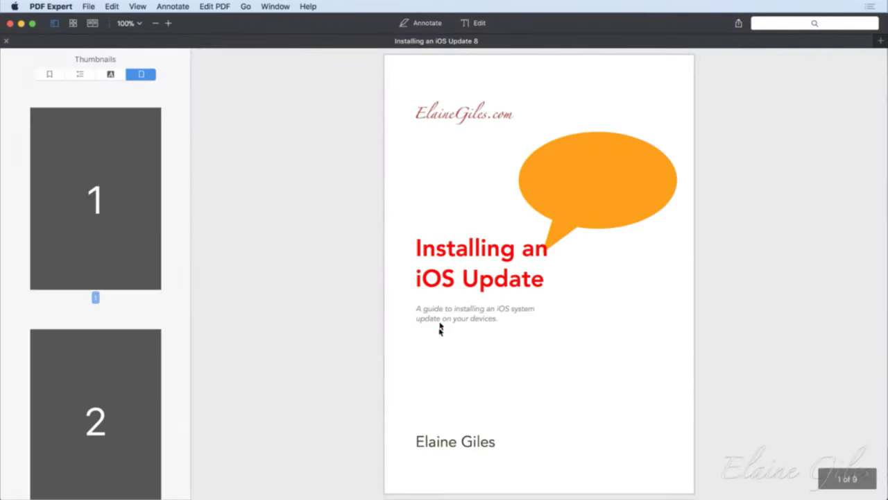
click(65, 435)
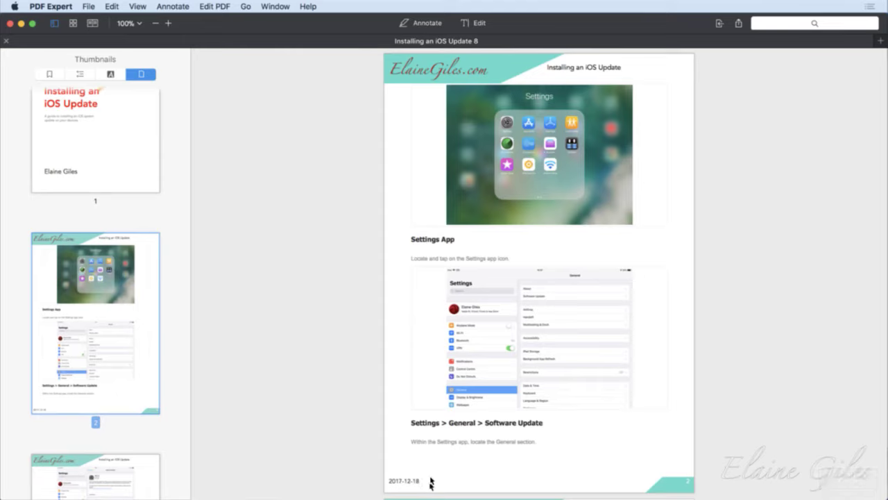
scroll(114, 449, down, 1)
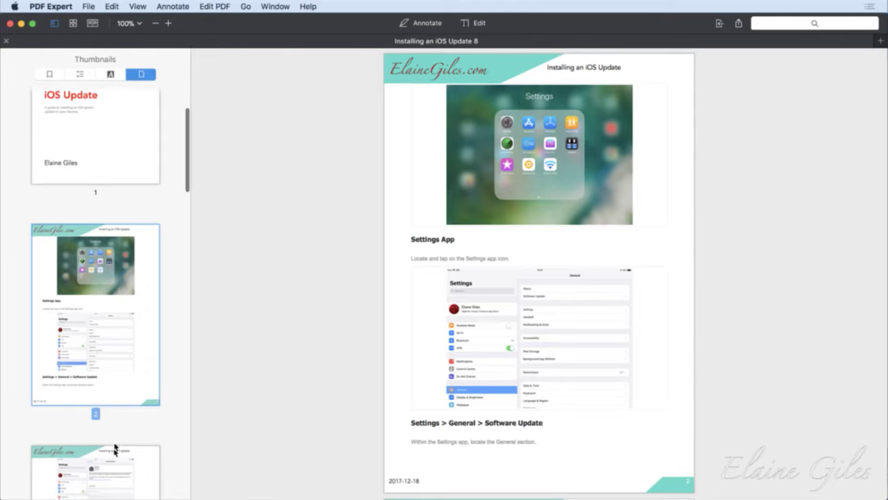
scroll(115, 449, down, 15)
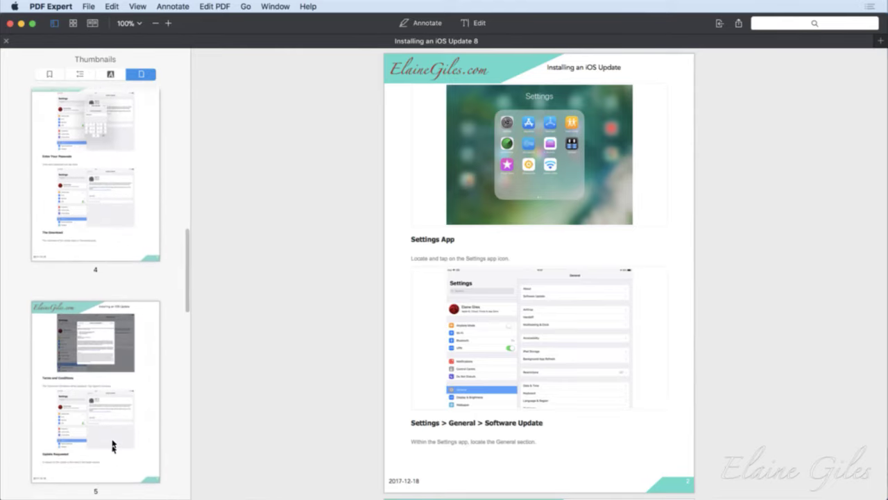
click(84, 363)
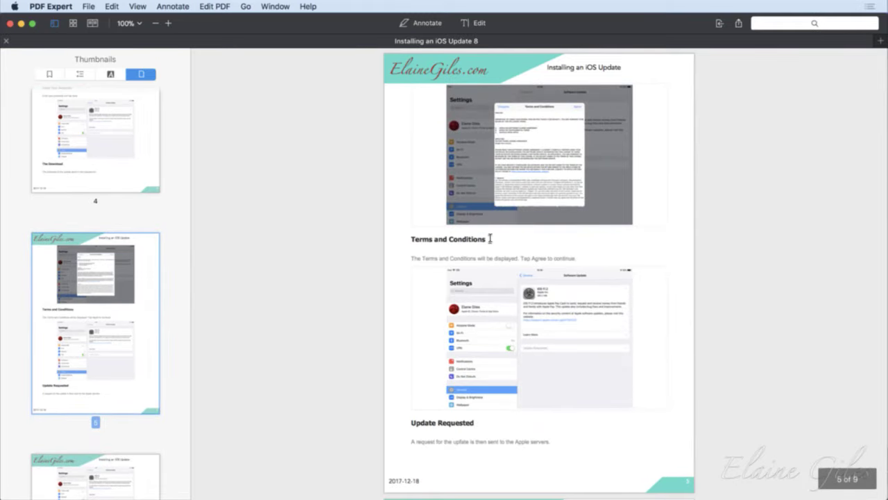
drag(489, 240, 408, 240)
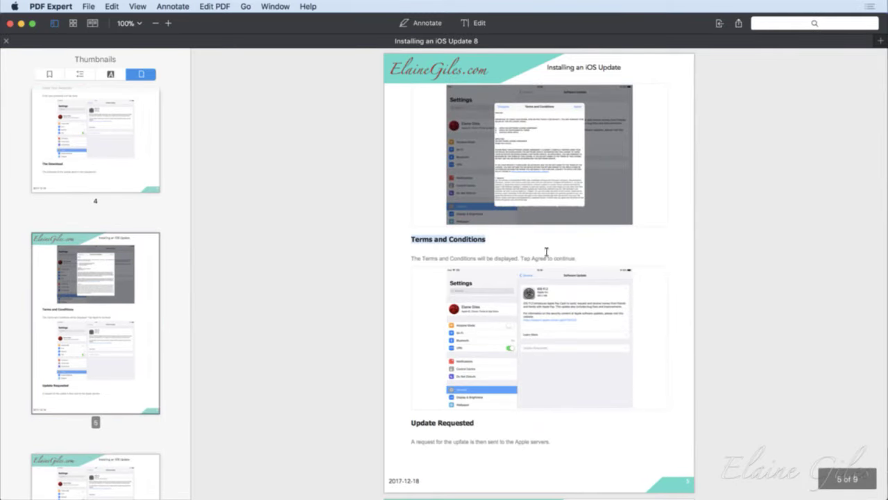
drag(579, 257, 408, 258)
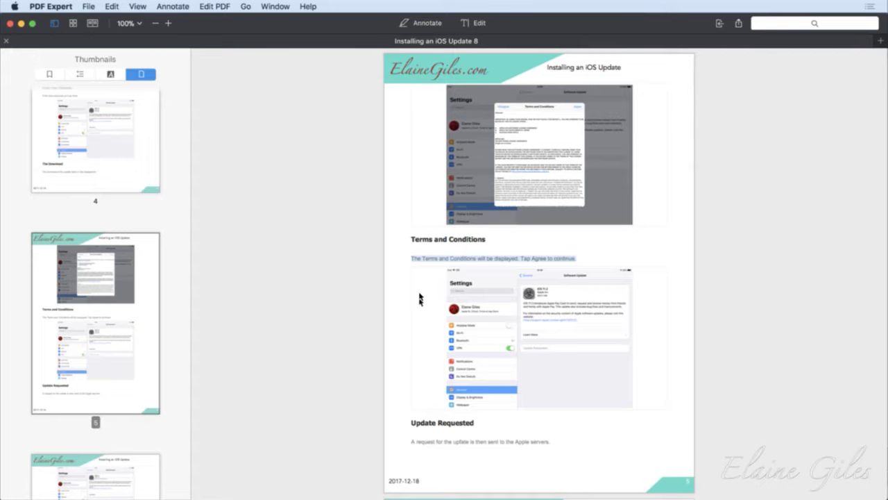
key(super+q)
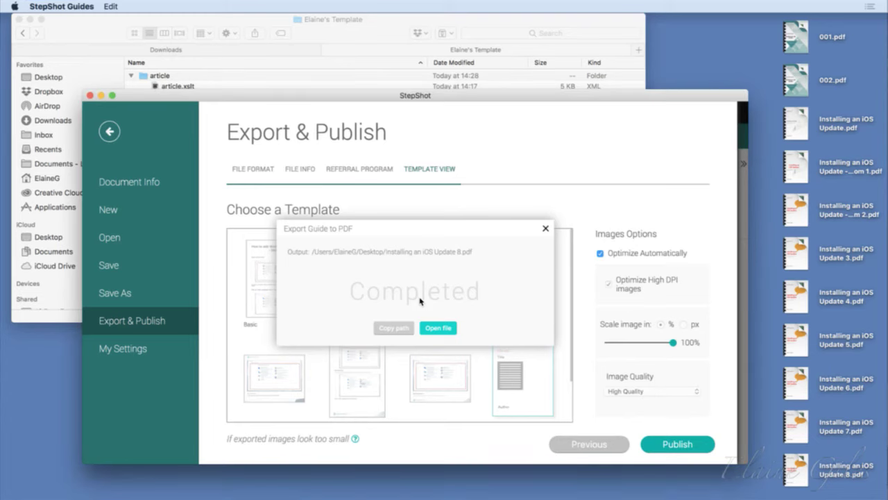
Dismiss the export message and open style.css from the template's css folder in Espresso
click(546, 230)
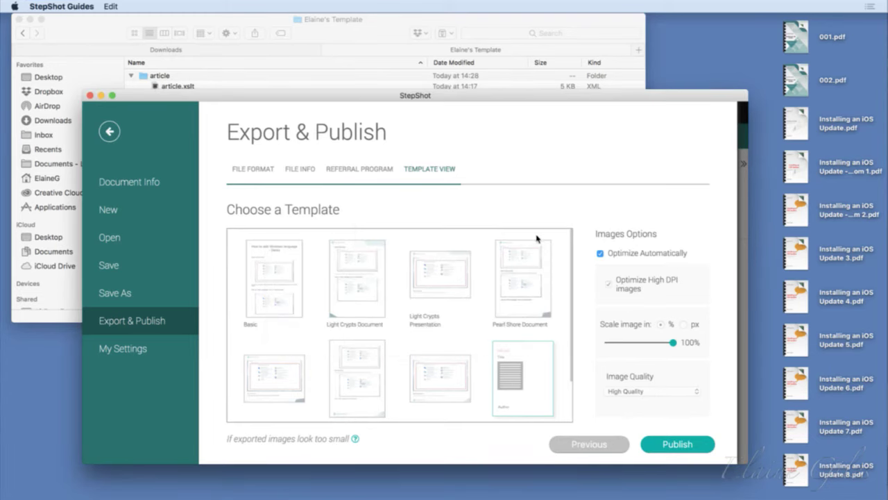
click(382, 28)
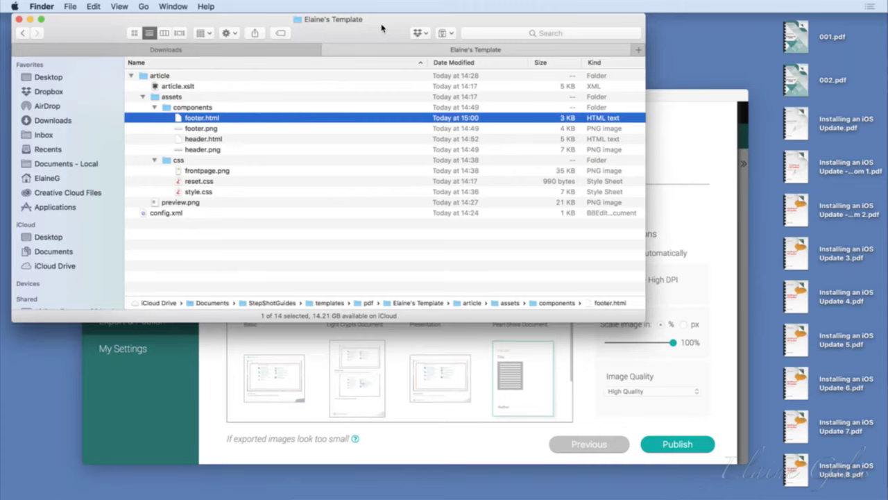
click(207, 192)
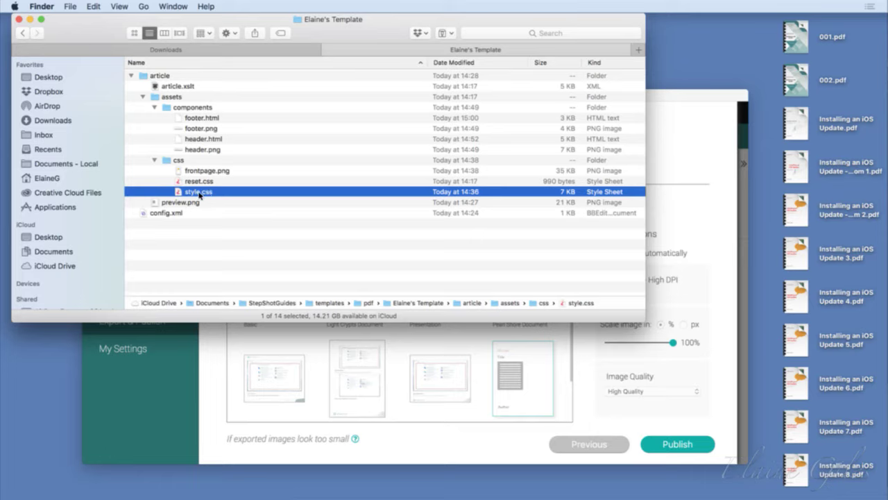
double_click(199, 193)
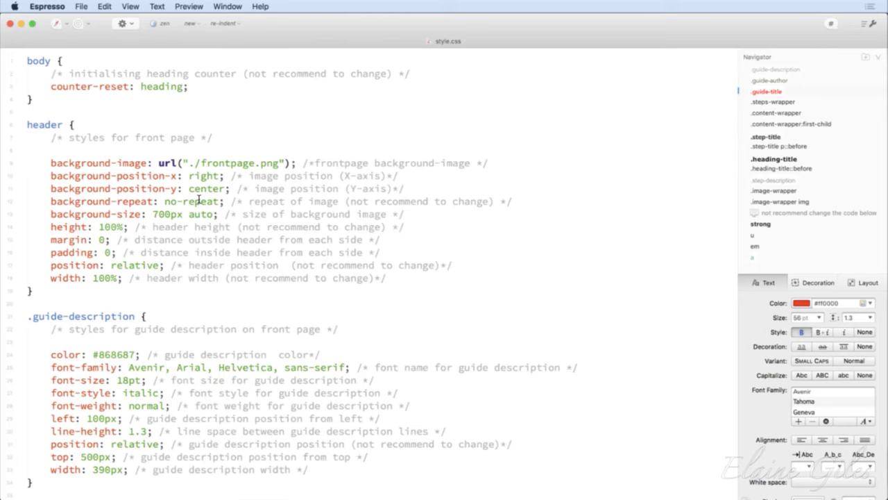
Review the front-page rules in style.css and highlight the whole .steps-wrapper rule
scroll(159, 267, down, 5)
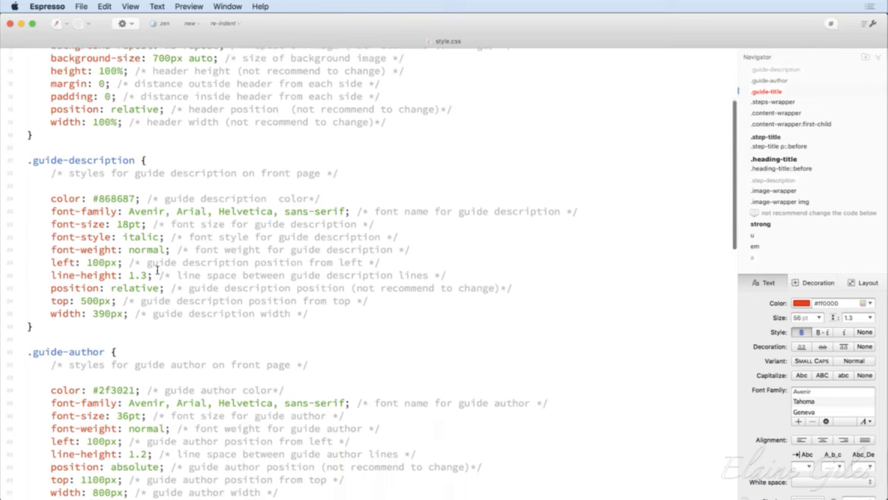
scroll(158, 270, down, 10)
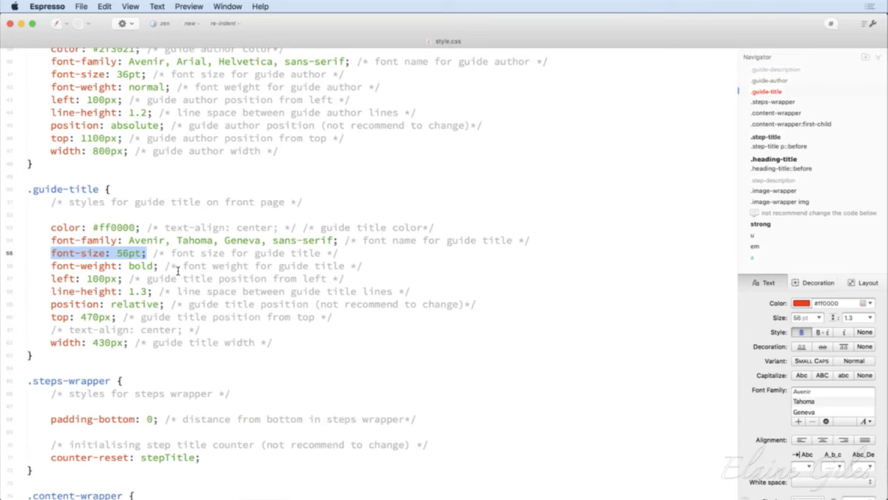
scroll(267, 340, down, 3)
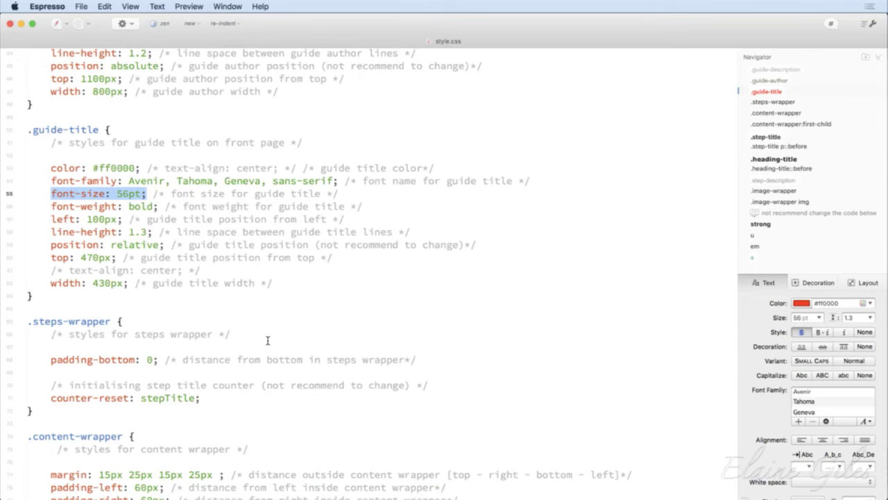
scroll(267, 340, down, 10)
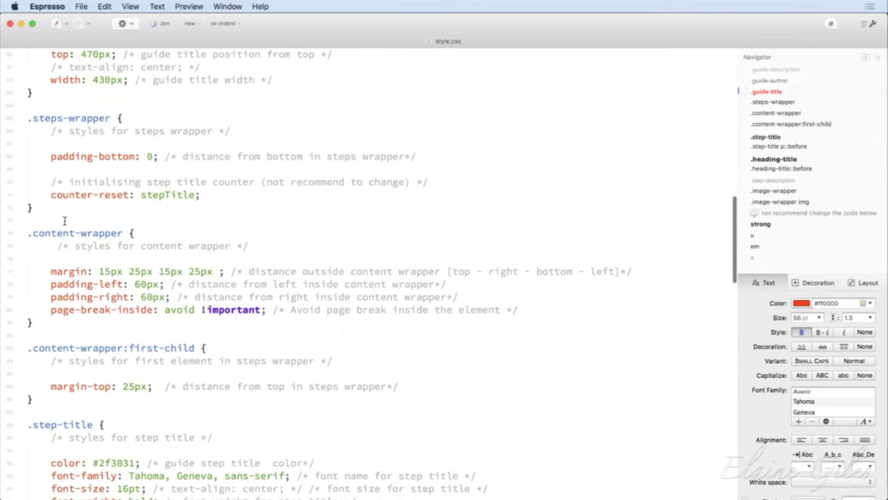
click(40, 211)
key(shift+Up)
key(shift+Up)
key(shift+Up)
key(shift+Up)
key(shift+Up)
key(shift+Up)
key(shift+Up)
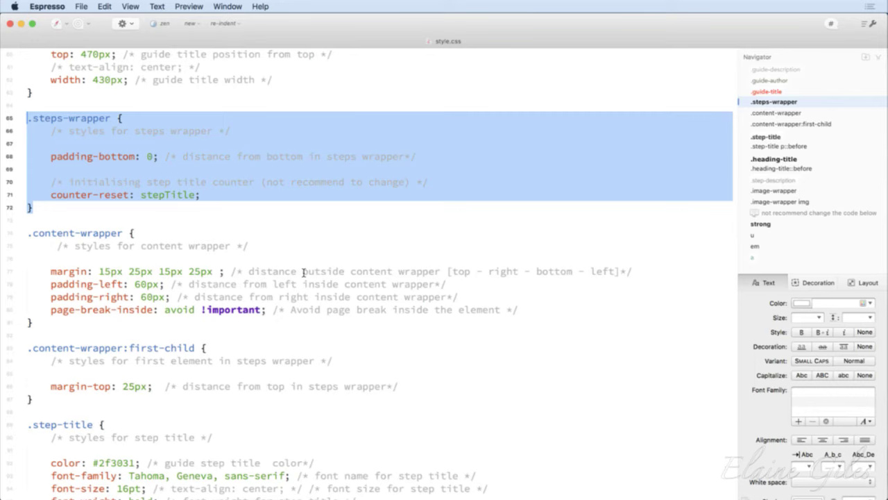
Examine the margin, padding-left and padding-right values in the .content-wrapper rule
click(352, 325)
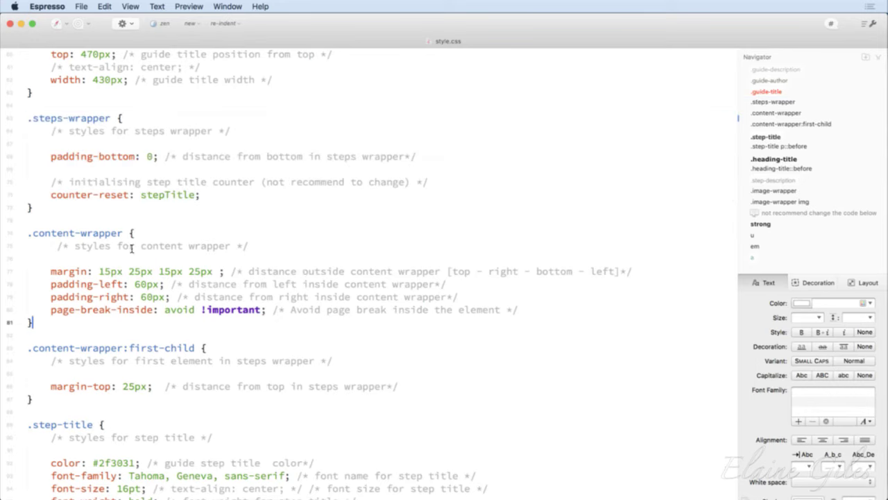
click(213, 275)
drag(213, 274, 106, 275)
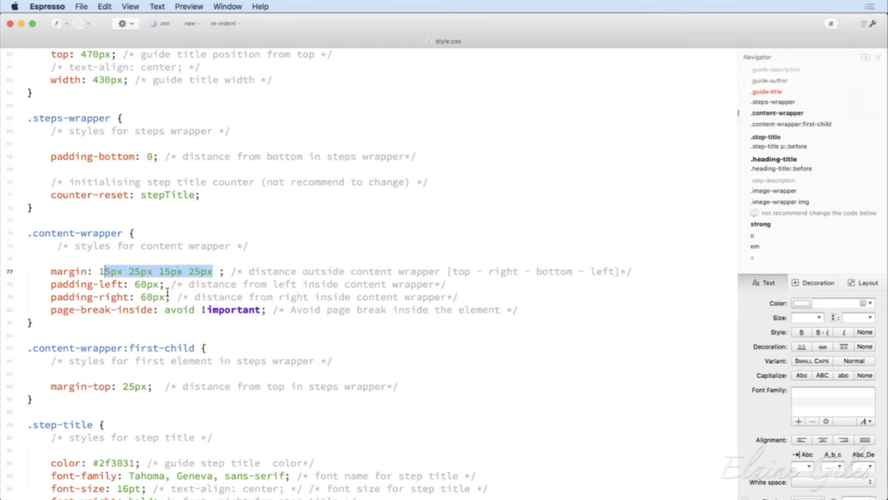
drag(165, 287, 81, 295)
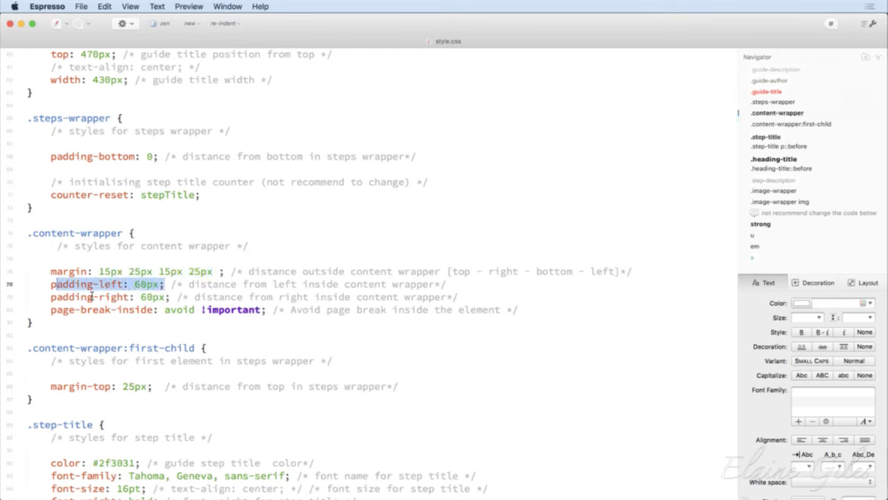
drag(170, 298, 80, 299)
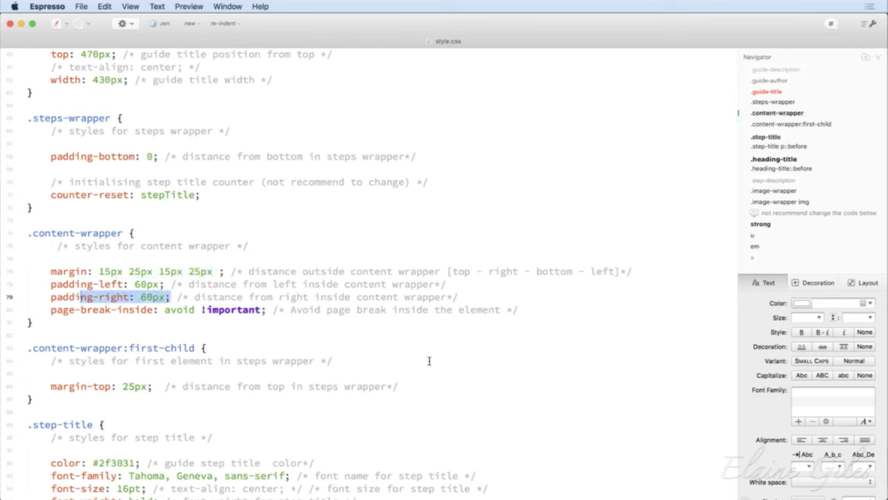
key(Down)
key(Down)
key(Down)
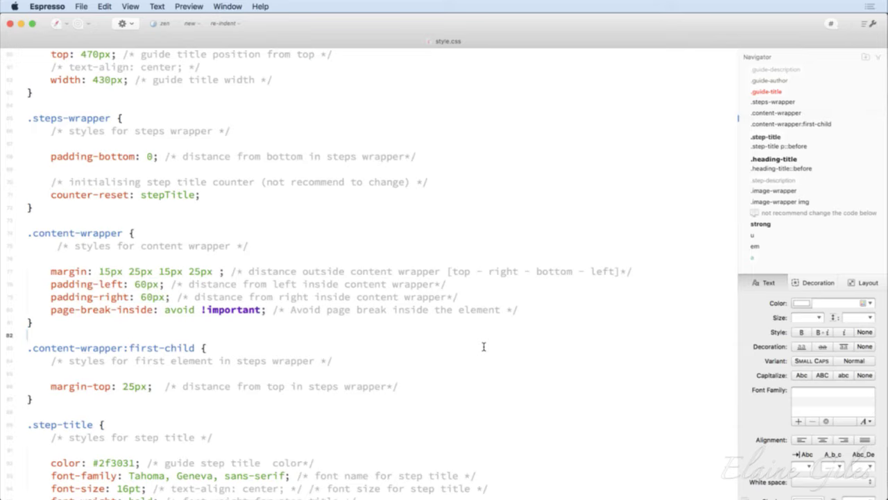
Add Avenir as the first font in the .step-title rule's font-family list
scroll(479, 350, down, 5)
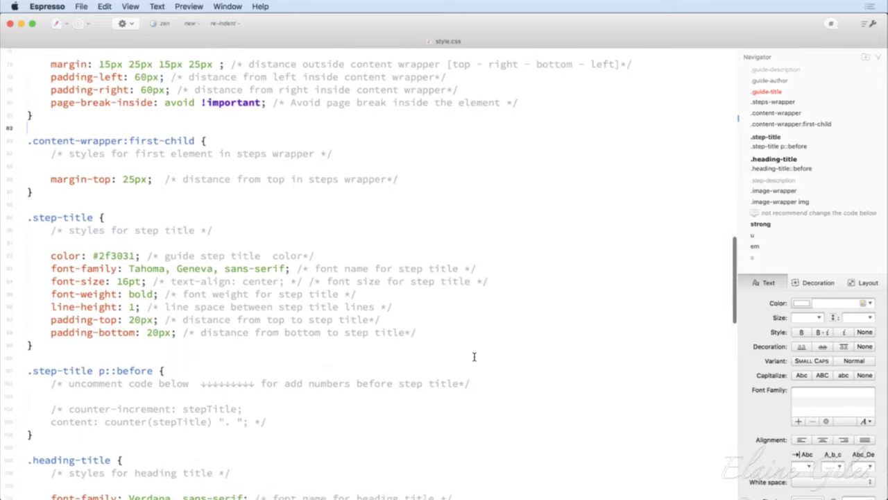
scroll(474, 357, down, 4)
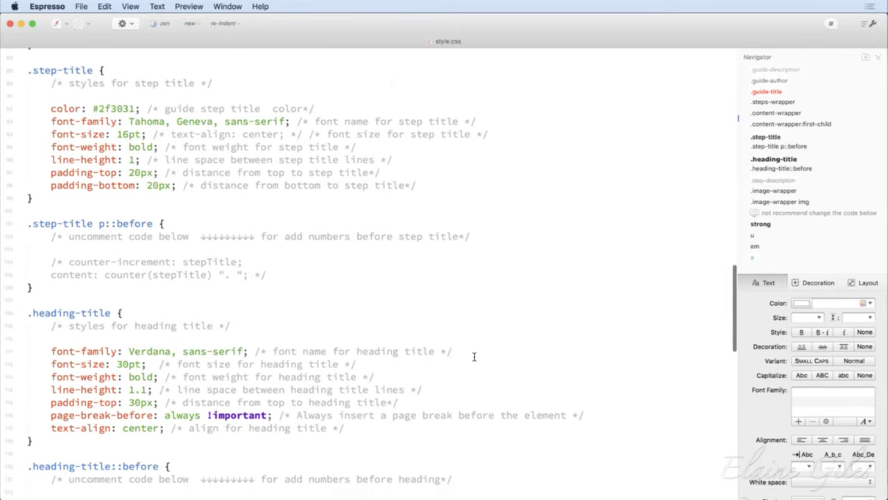
scroll(474, 356, up, 1)
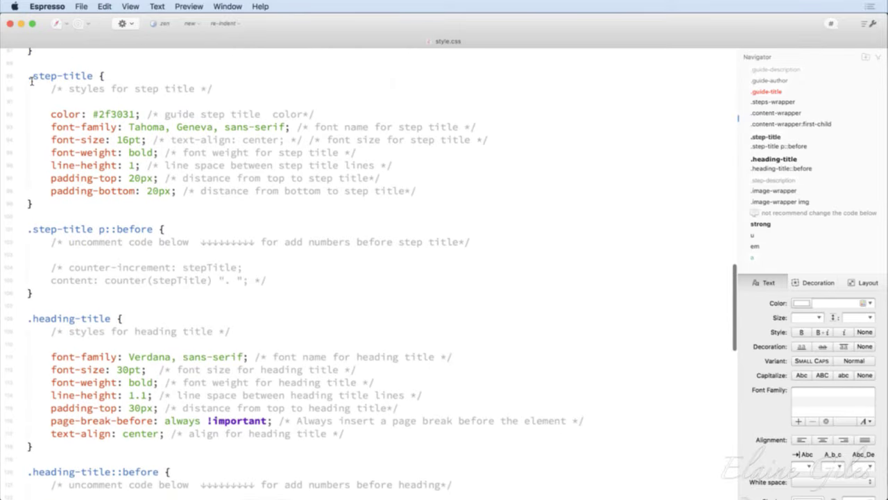
drag(31, 81, 93, 78)
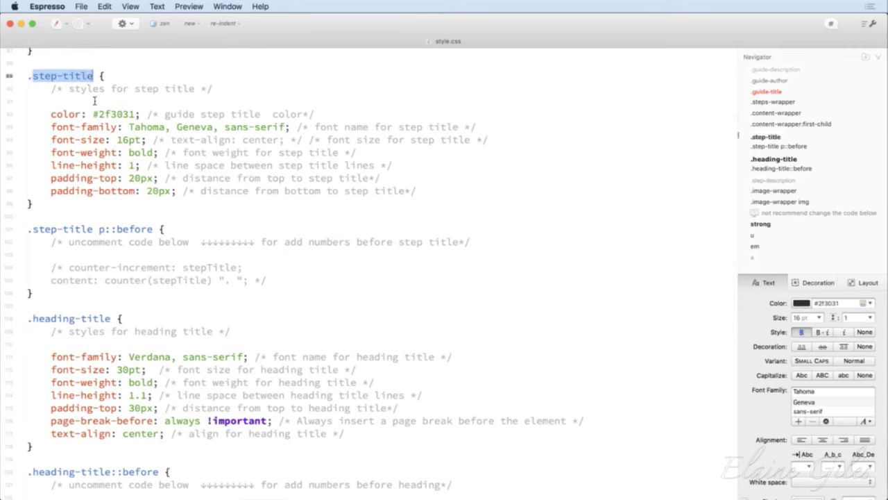
click(130, 129)
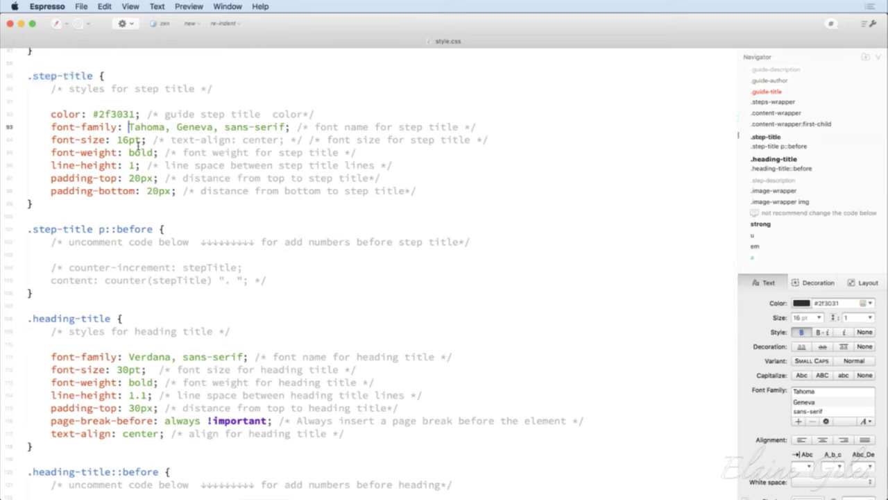
text(Avenir,)
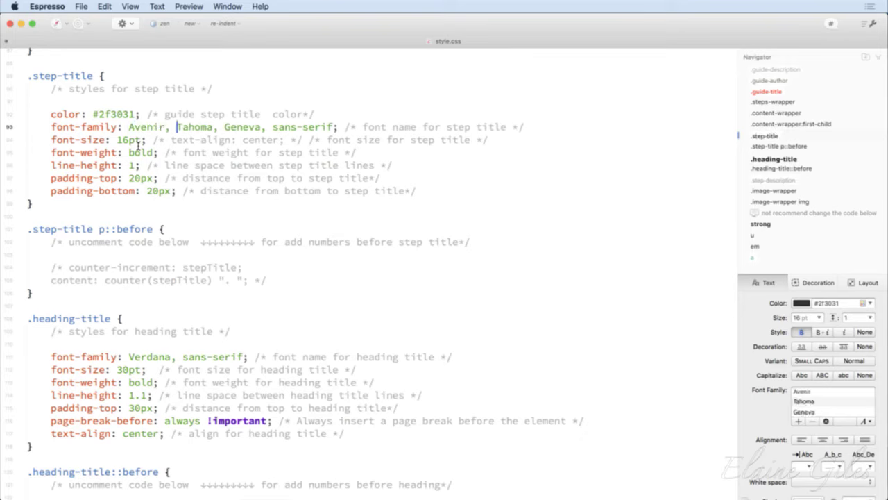
Set the step title's colour to #ff0000 in the .step-title rule
click(111, 115)
double_click(111, 115)
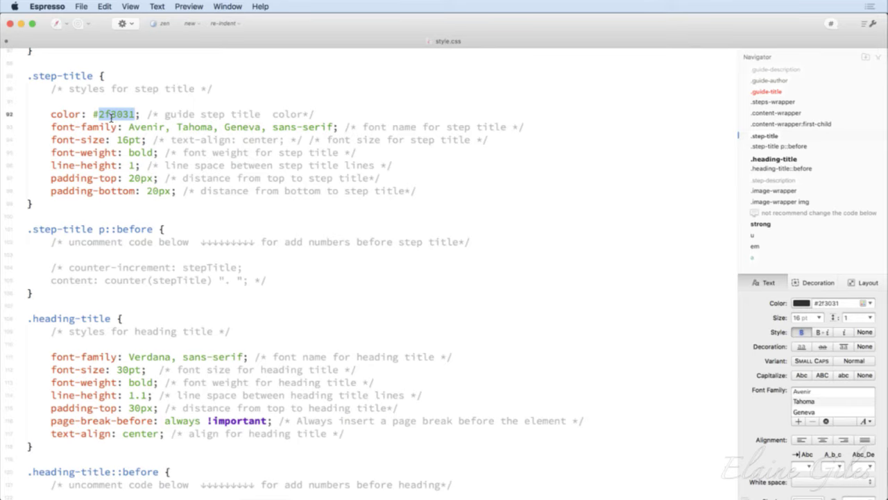
text(ff0000)
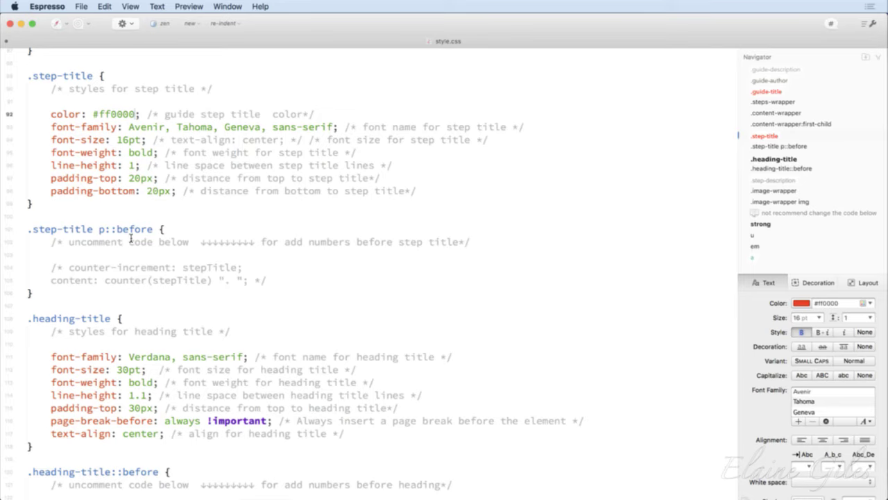
Uncomment the counter-increment and content lines in the .step-title p::before rule to number the step titles
drag(27, 229, 153, 230)
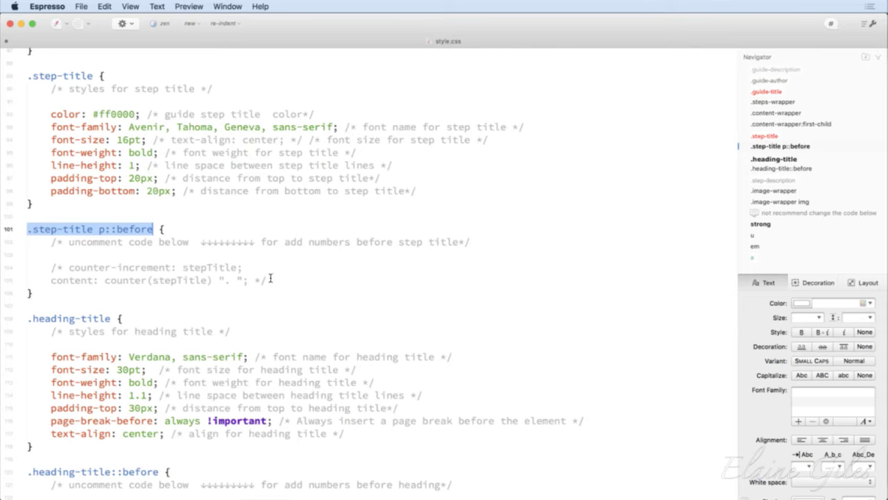
drag(69, 269, 51, 272)
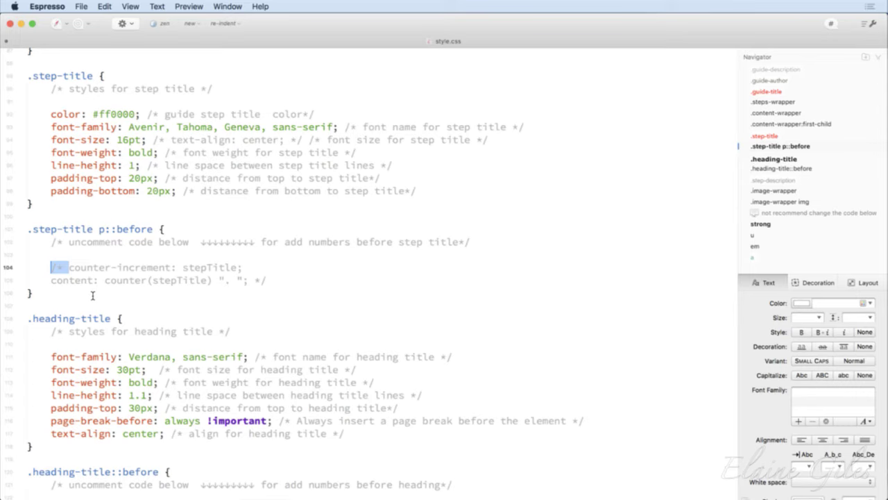
key(BackSpace)
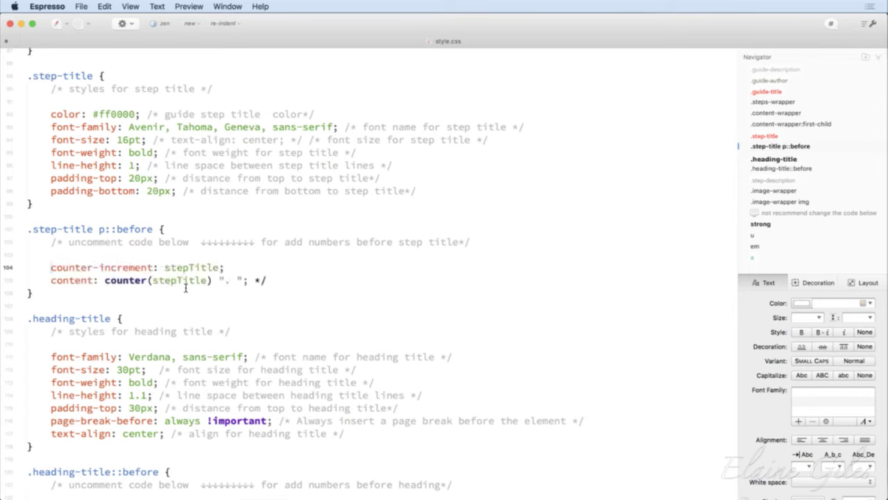
click(278, 283)
key(BackSpace)
key(BackSpace)
key(BackSpace)
Add Avenir as the first font in the .heading-title rule's font-family list
scroll(263, 316, down, 3)
scroll(262, 316, down, 1)
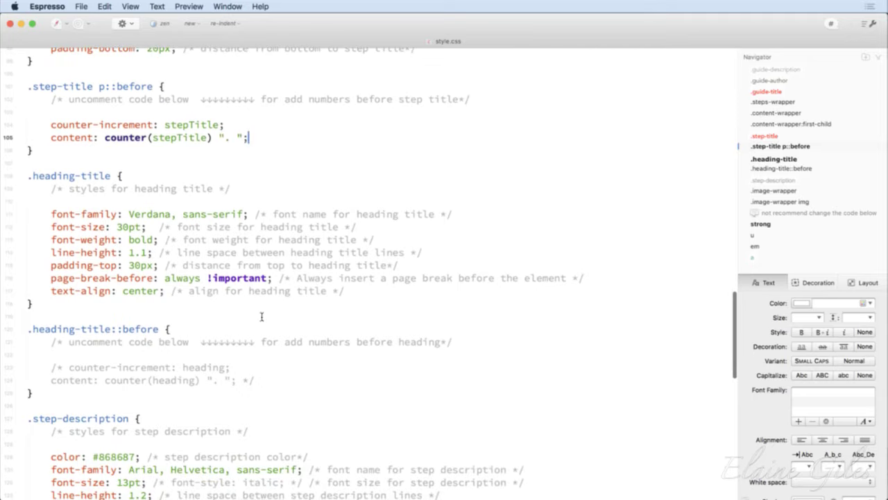
click(130, 216)
text(Avenir,)
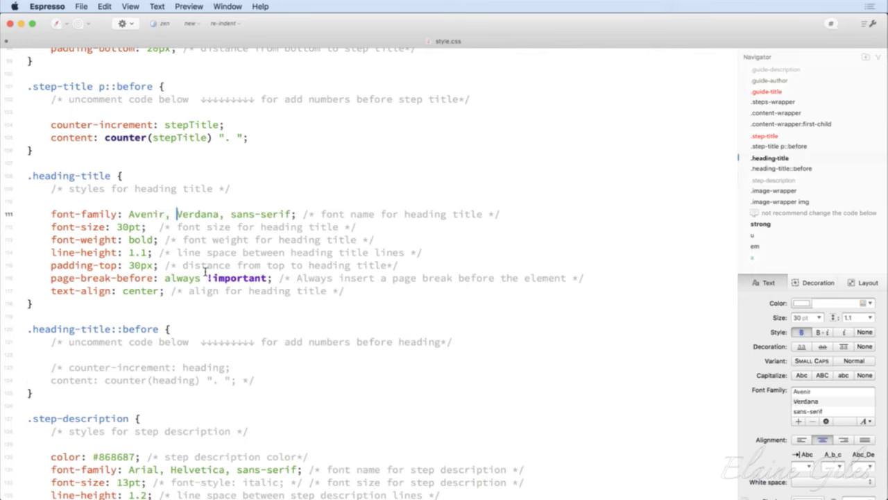
Uncomment the counter-increment and content lines in the .heading-title::before rule to number the headings
scroll(205, 272, down, 3)
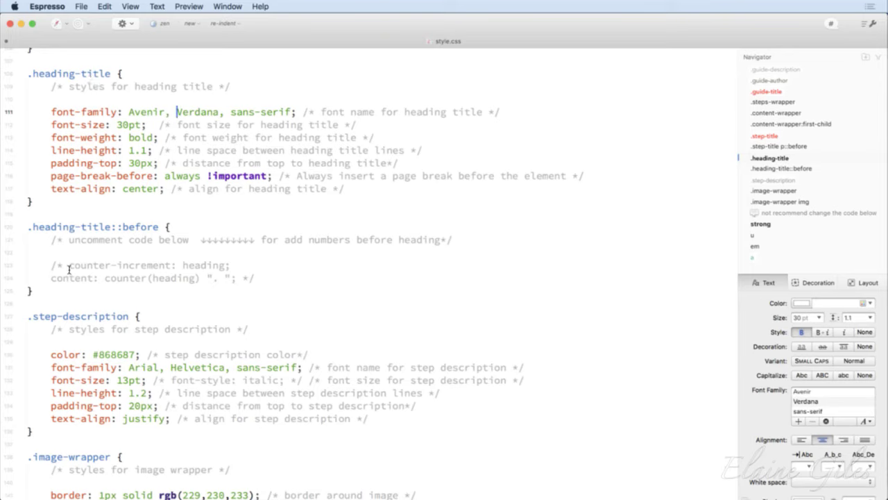
drag(69, 268, 50, 271)
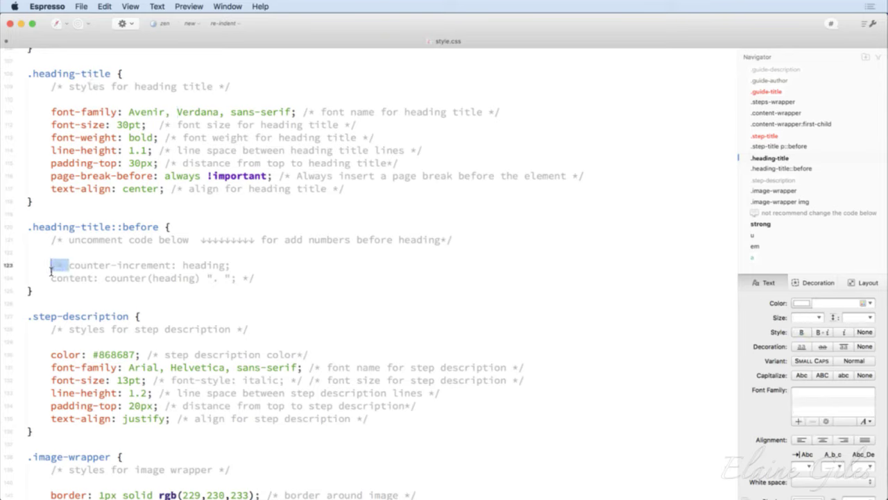
key(BackSpace)
drag(256, 279, 238, 278)
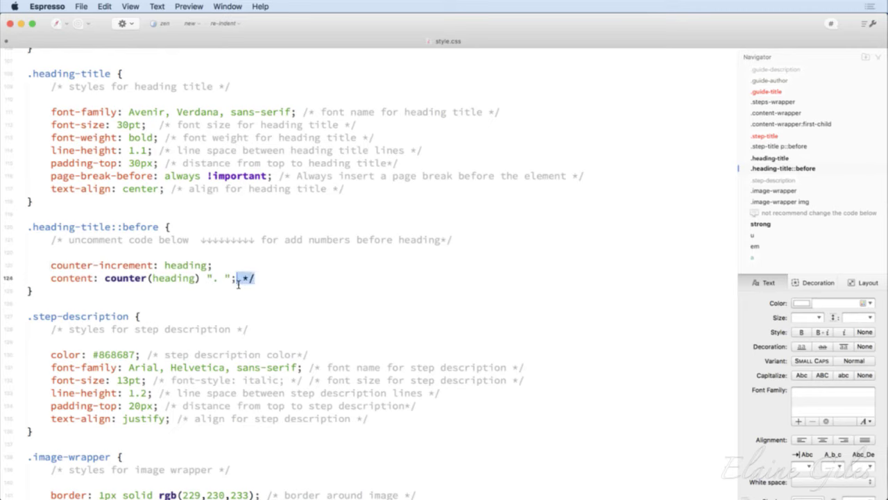
key(BackSpace)
Add Avenir as the first font in the .step-description rule's font-family list
scroll(234, 303, down, 5)
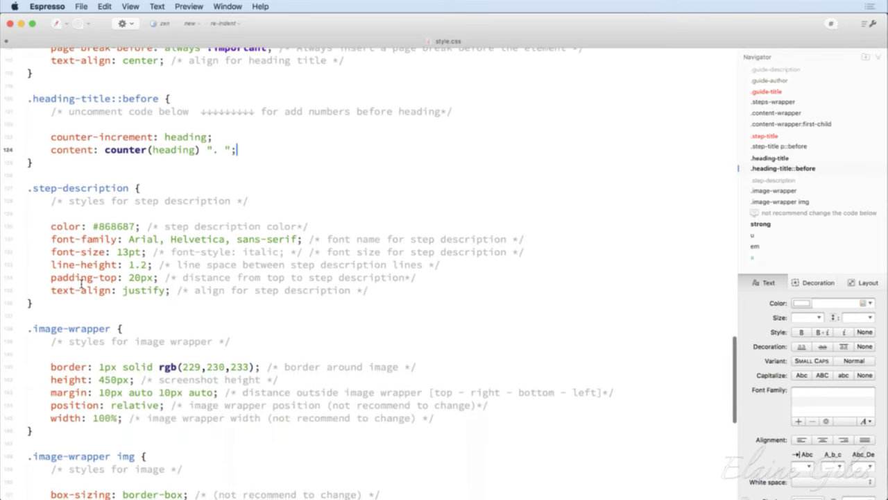
click(127, 239)
text(Avenir,)
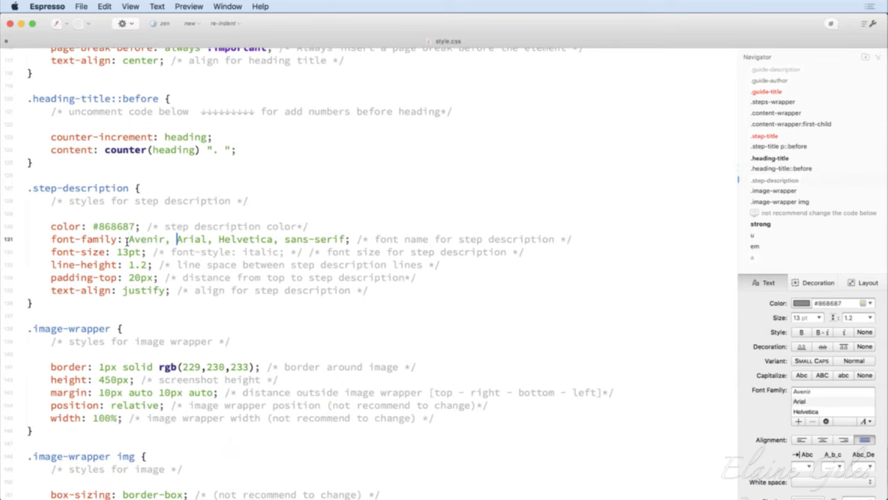
Review the .image-wrapper and .image-wrapper img rules and the remaining rules towards the end of style.css
scroll(161, 249, down, 5)
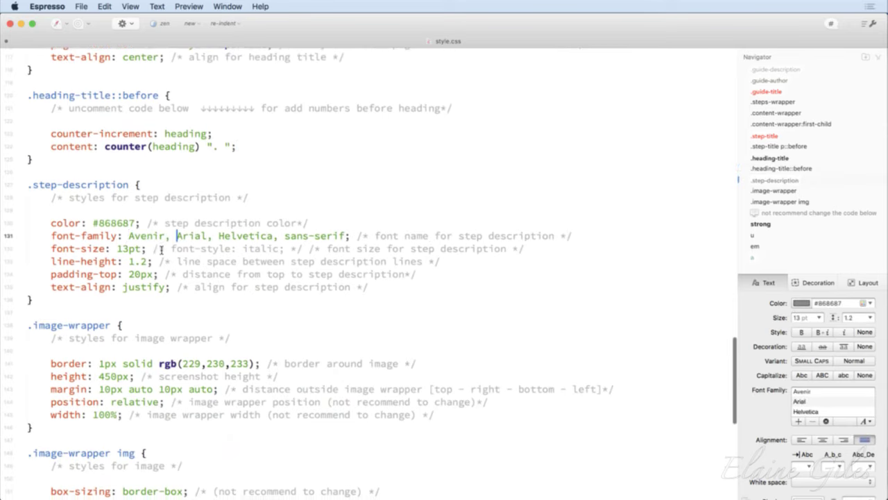
scroll(162, 250, down, 4)
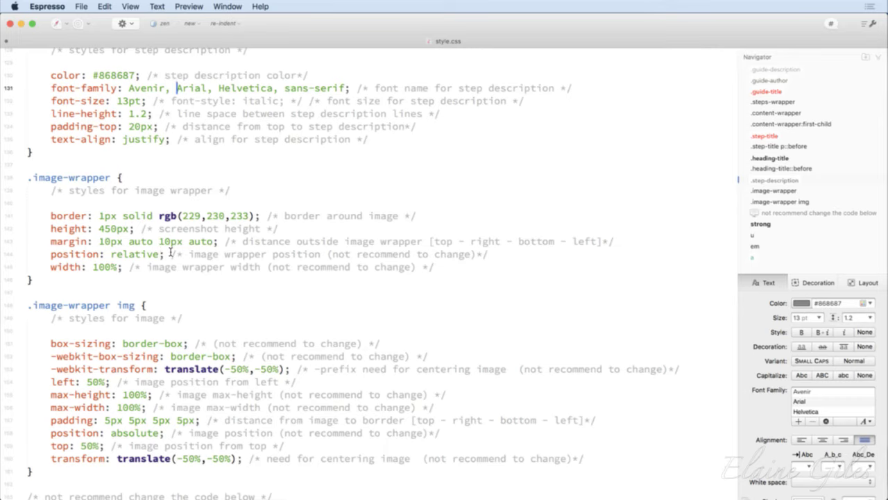
scroll(175, 254, down, 5)
scroll(175, 256, down, 9)
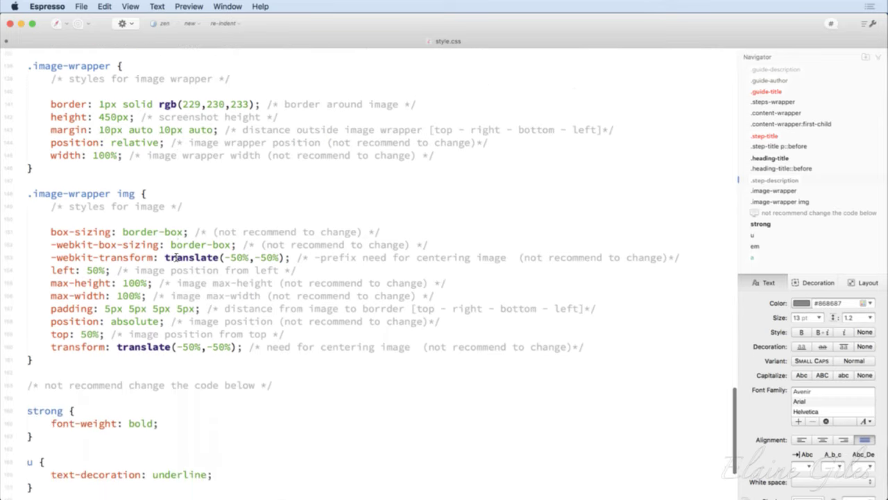
Save the edited style.css and close it
scroll(176, 256, up, 1)
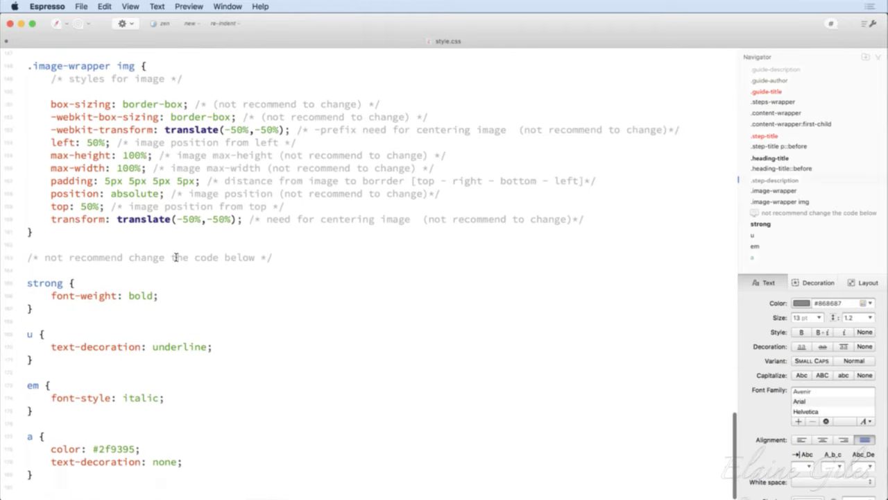
scroll(175, 257, up, 5)
scroll(176, 257, up, 14)
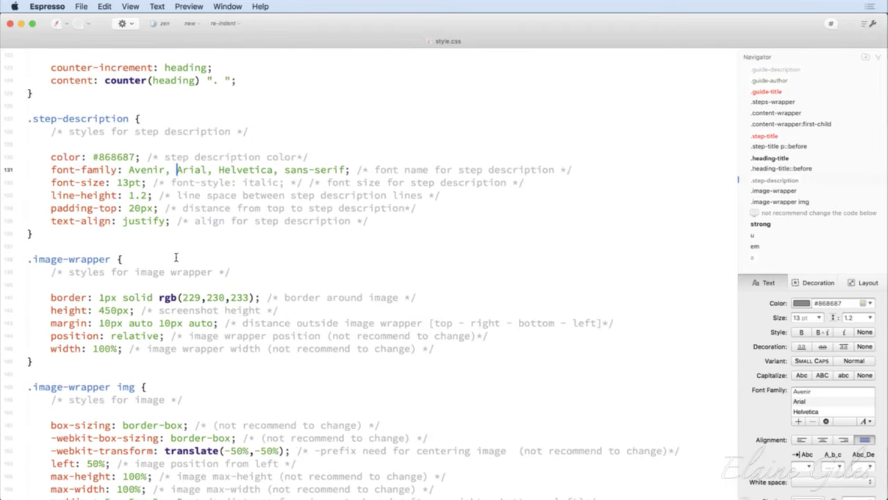
scroll(176, 258, up, 2)
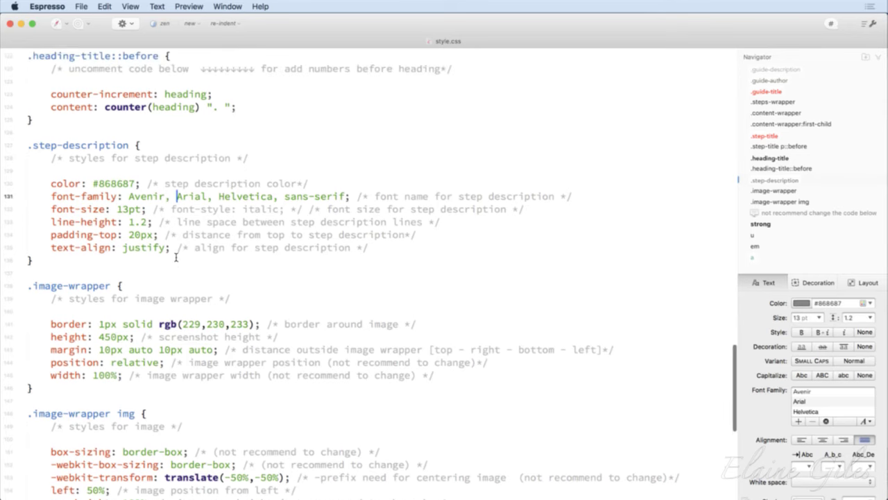
click(19, 24)
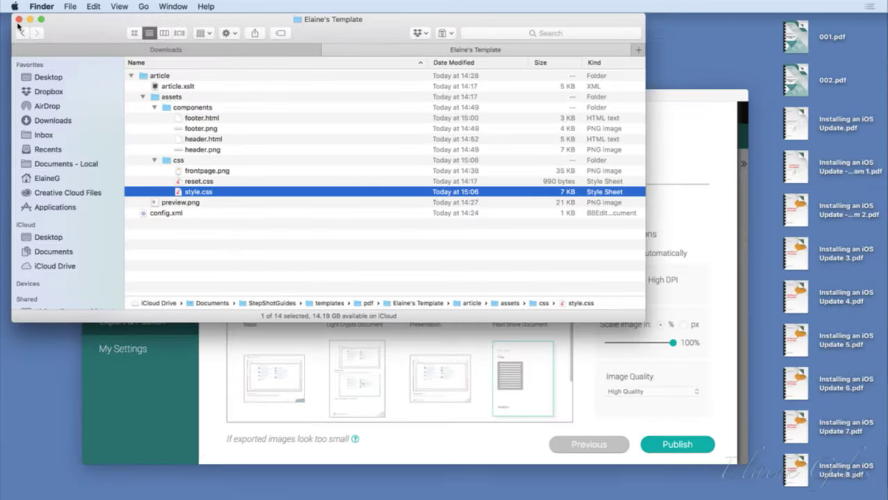
Switch to StepShot and publish the guide to the Desktop as "Installing an iOS Update 9.pdf"
click(672, 102)
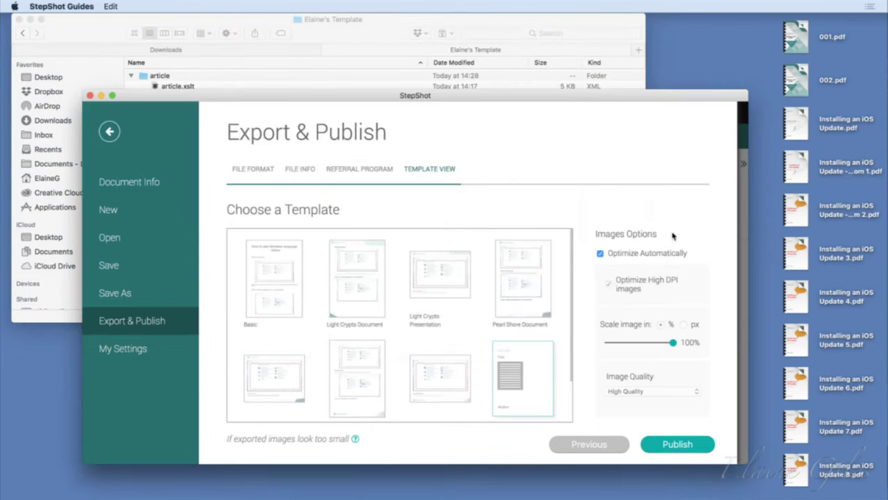
click(672, 441)
click(293, 169)
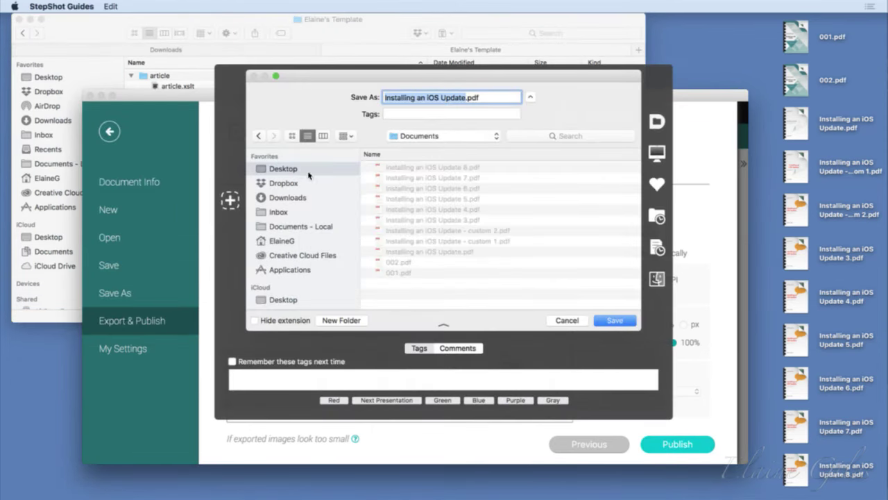
key(Right)
text(9)
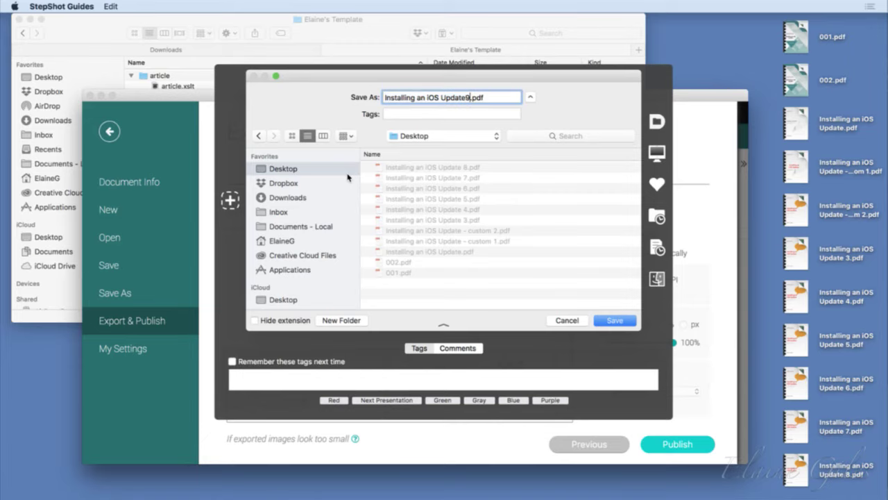
key(BackSpace)
text(9)
key(Return)
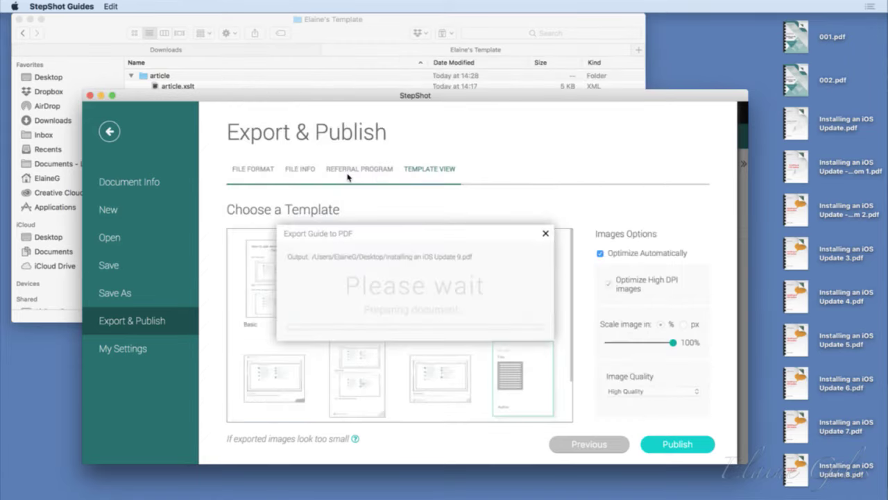
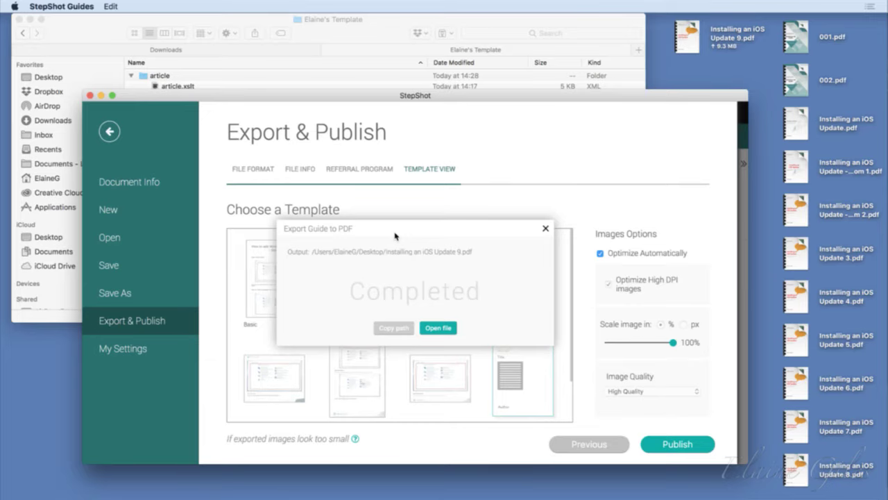
Open the exported PDF and examine the cover, headers, footers, numbered step titles and headings on all its pages
click(450, 329)
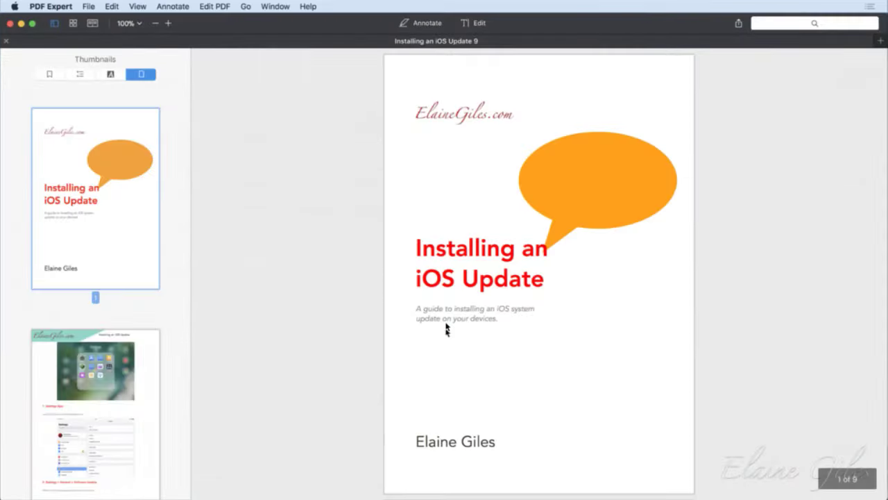
click(129, 375)
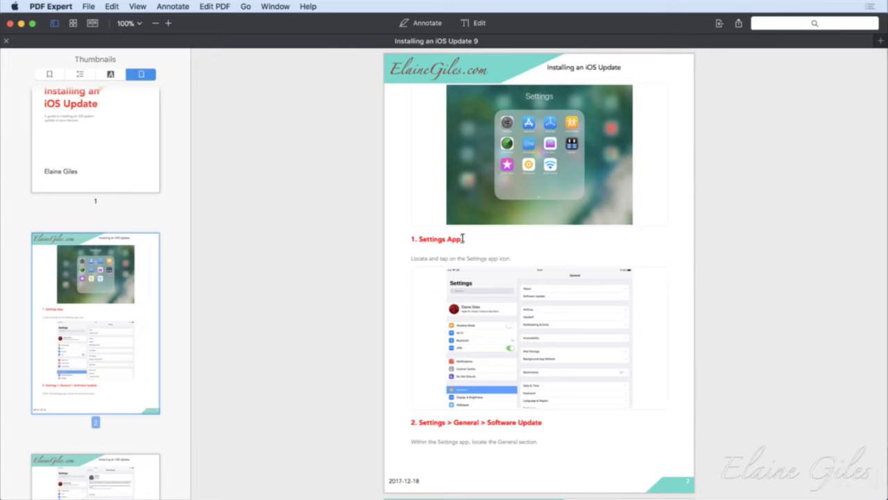
scroll(495, 285, down, 10)
scroll(495, 285, down, 20)
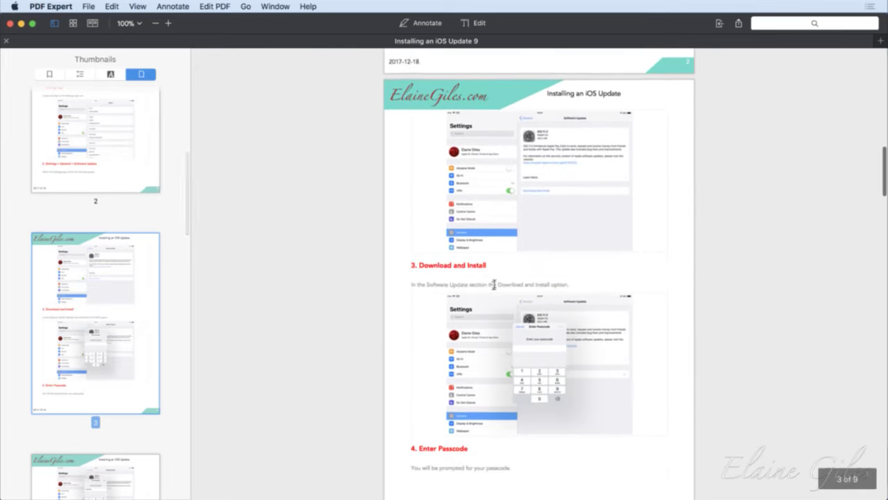
scroll(495, 285, down, 20)
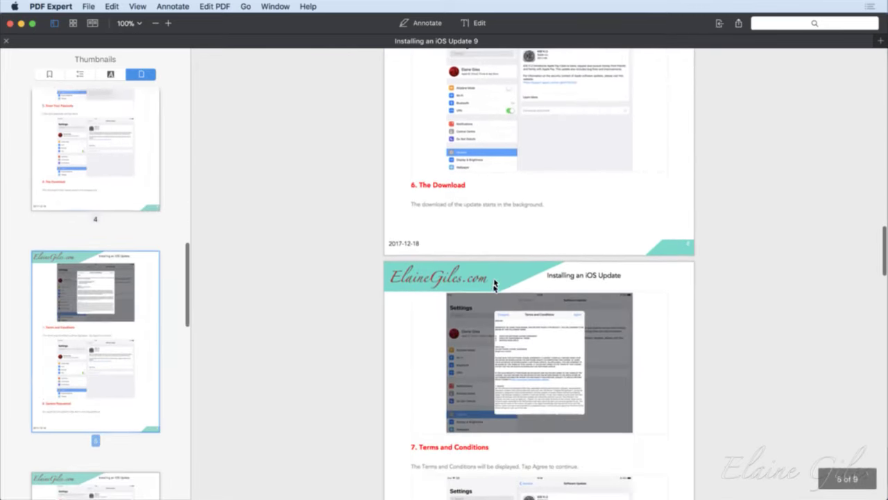
scroll(495, 286, down, 20)
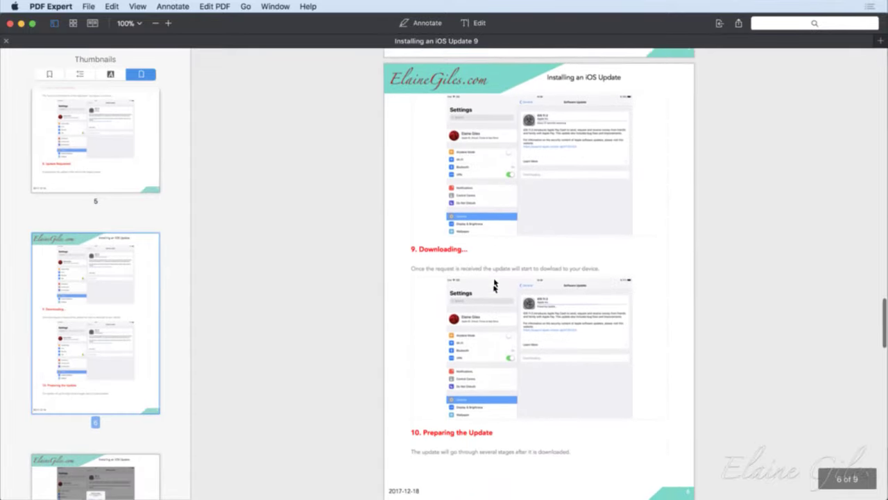
scroll(495, 286, down, 20)
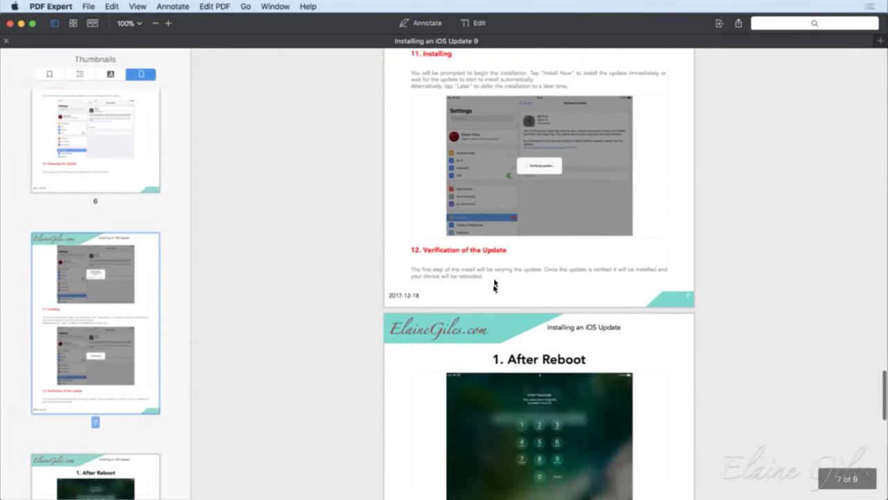
scroll(494, 285, down, 10)
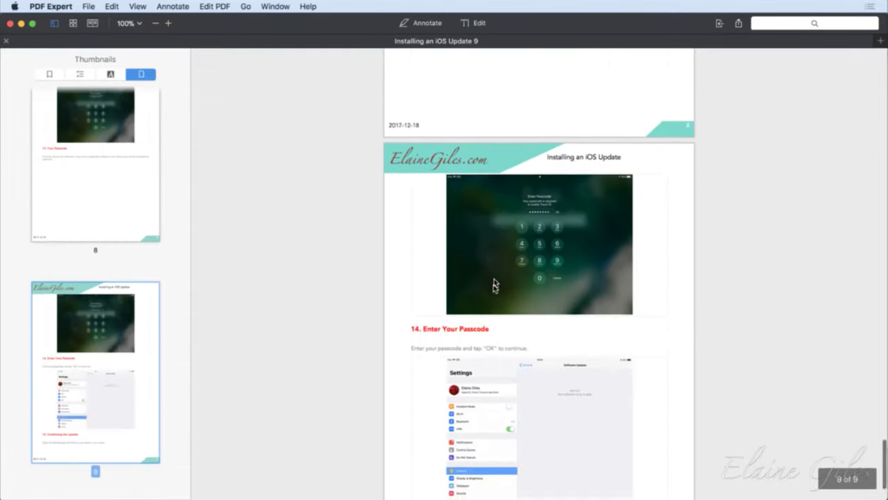
scroll(495, 286, up, 20)
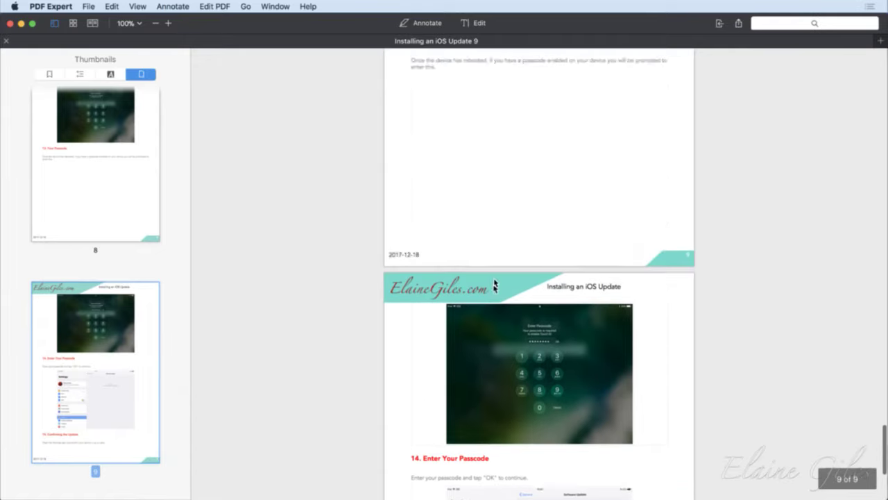
scroll(495, 286, up, 20)
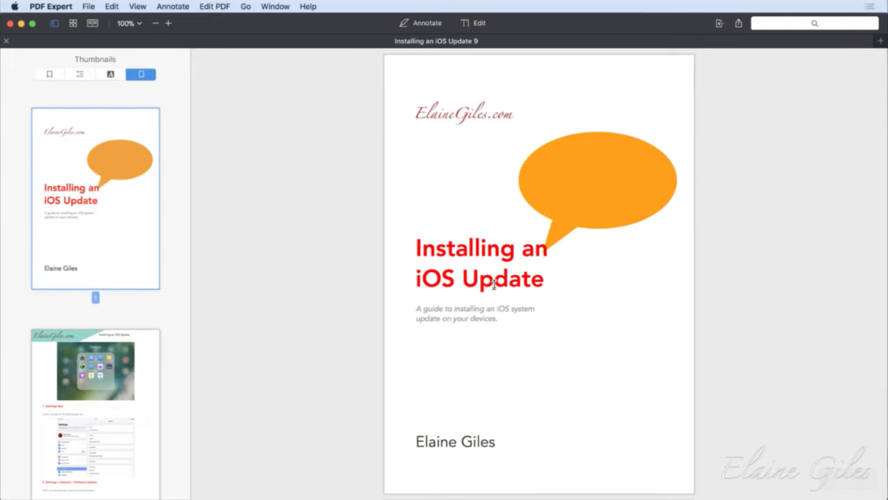
Examine where the "Settings App" step title and its description sit relative to the screenshot on page 2
scroll(495, 285, down, 10)
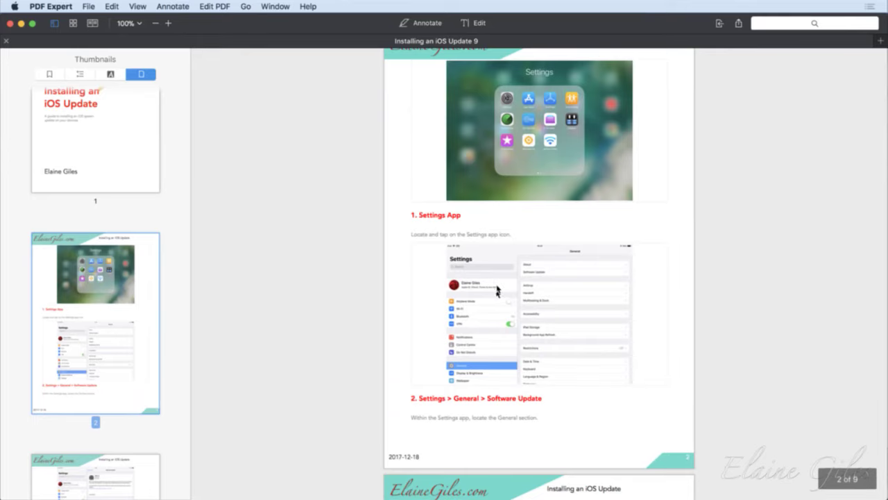
scroll(495, 299, up, 2)
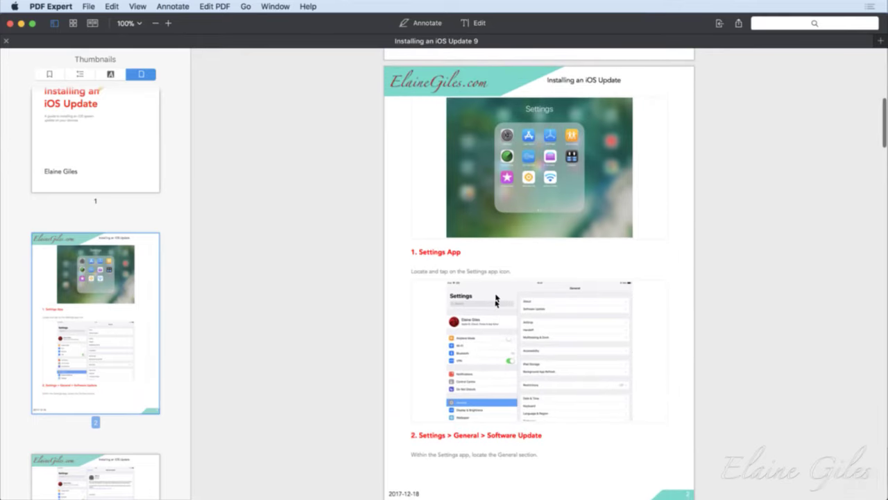
drag(466, 251, 411, 254)
click(410, 259)
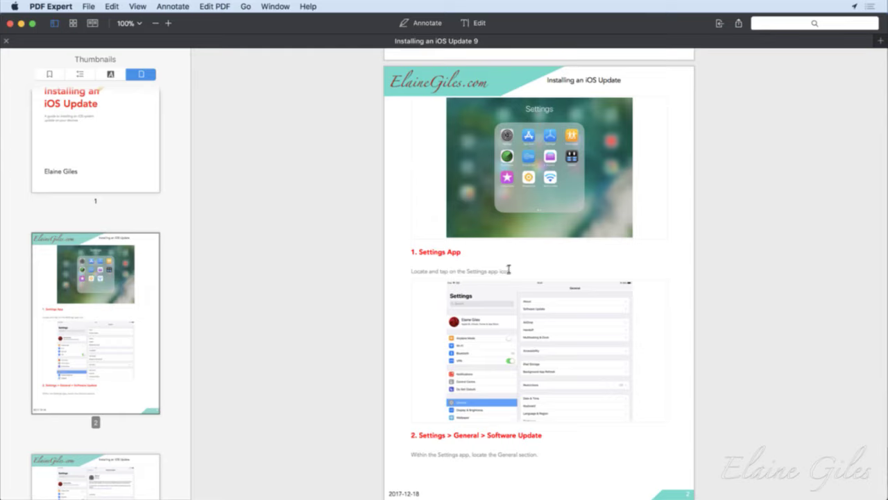
drag(511, 270, 403, 271)
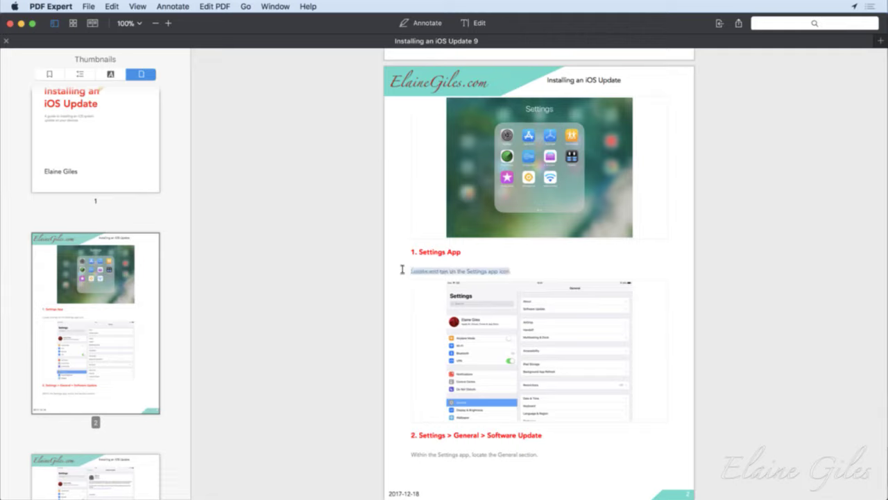
click(398, 335)
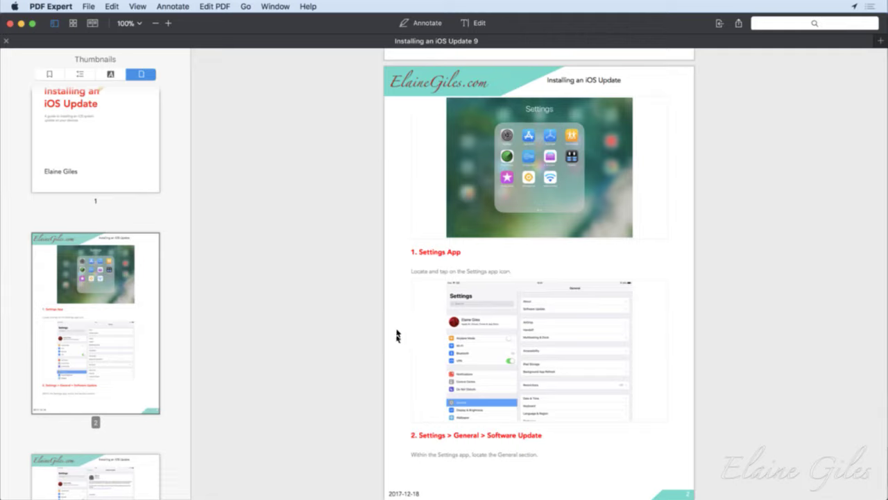
Quit the PDF viewer and dismiss the Export Guide to PDF dialog in StepShot
key(super+q)
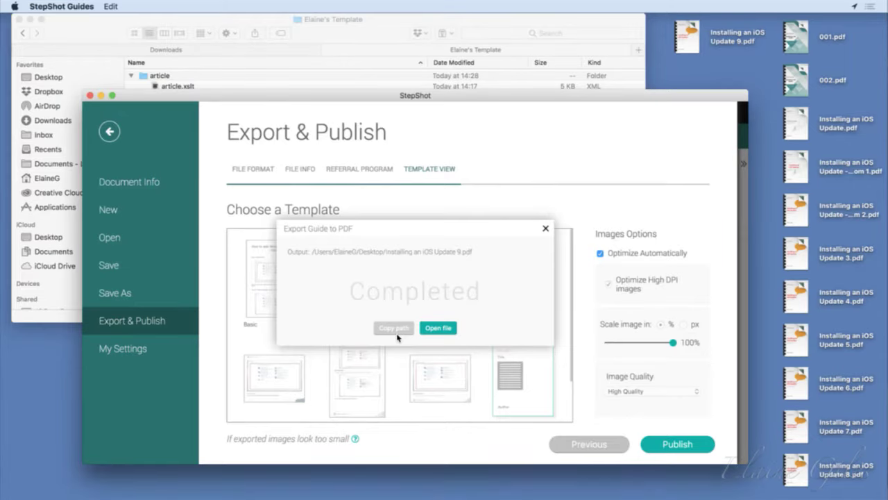
click(395, 329)
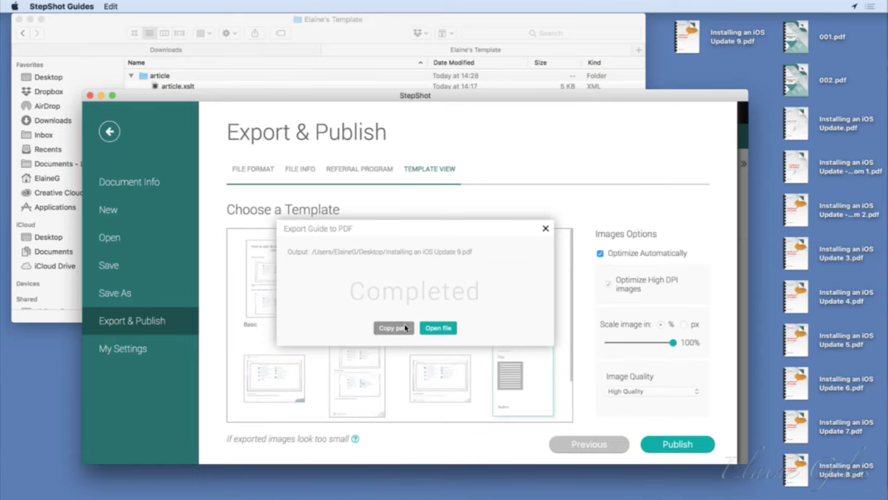
click(546, 229)
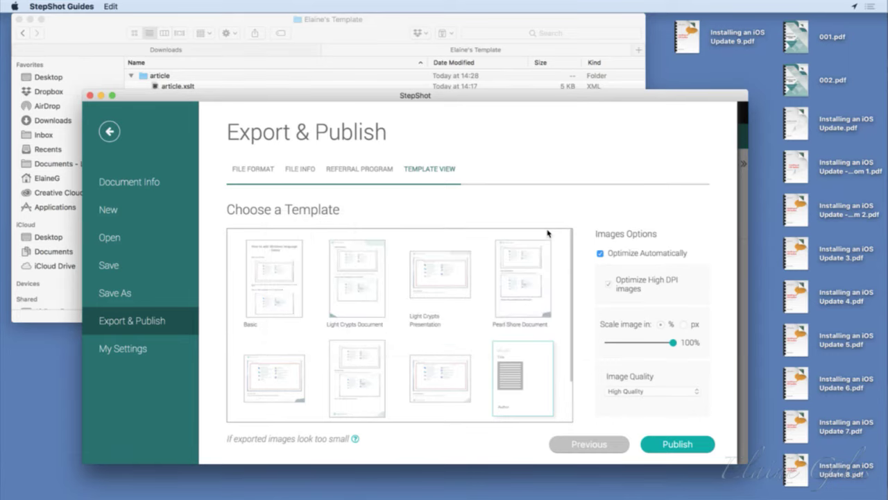
Open 002.pdf from the Desktop, examine the position of the step title and description around the page 2 image, and close it
click(379, 30)
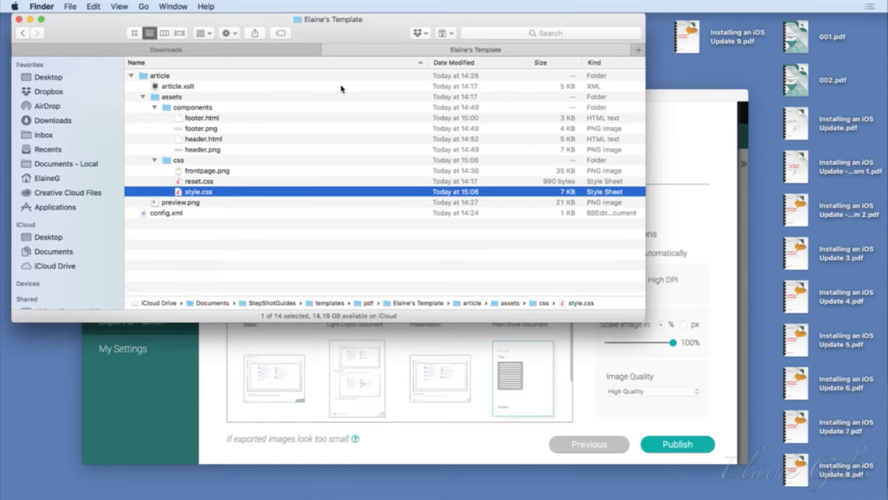
drag(798, 79, 799, 75)
double_click(800, 75)
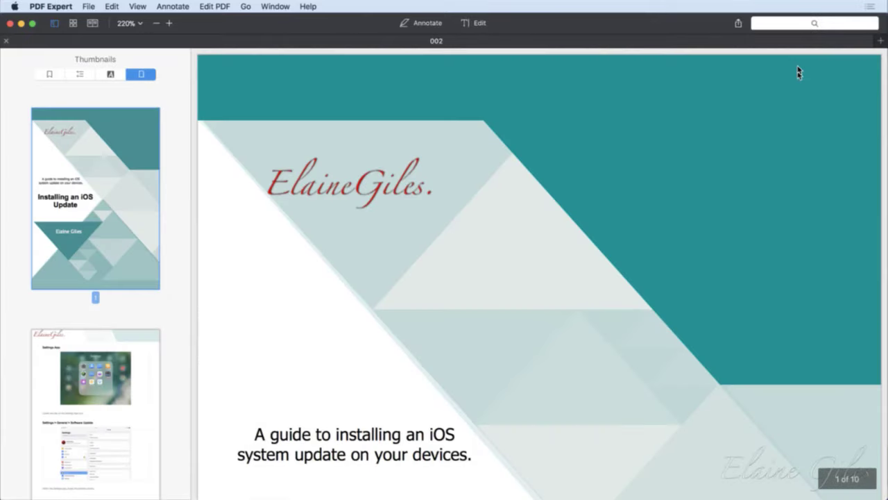
click(93, 373)
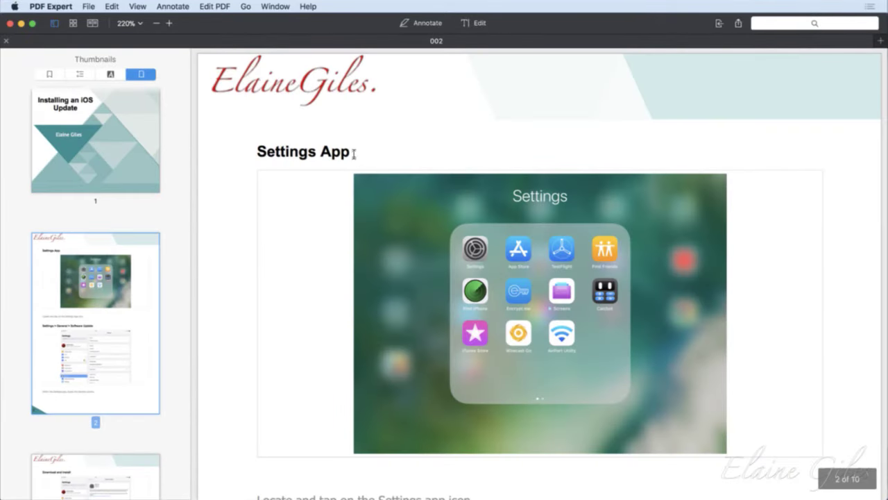
drag(353, 152, 262, 150)
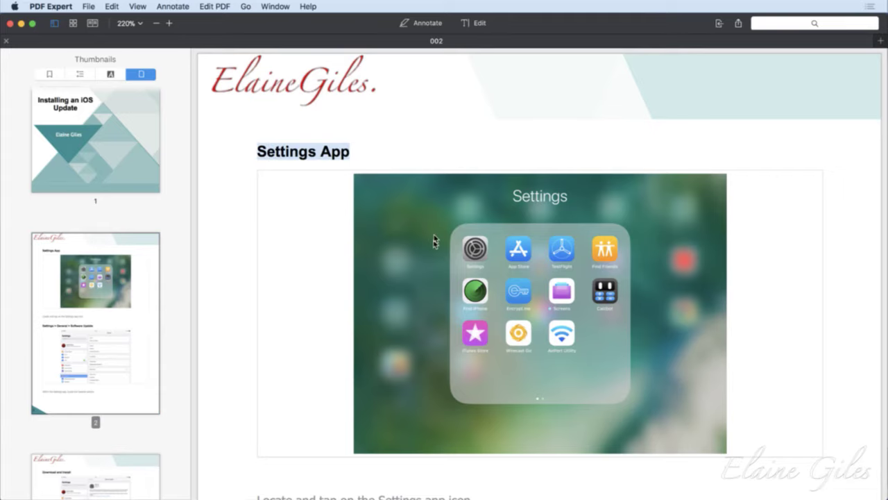
scroll(435, 243, down, 3)
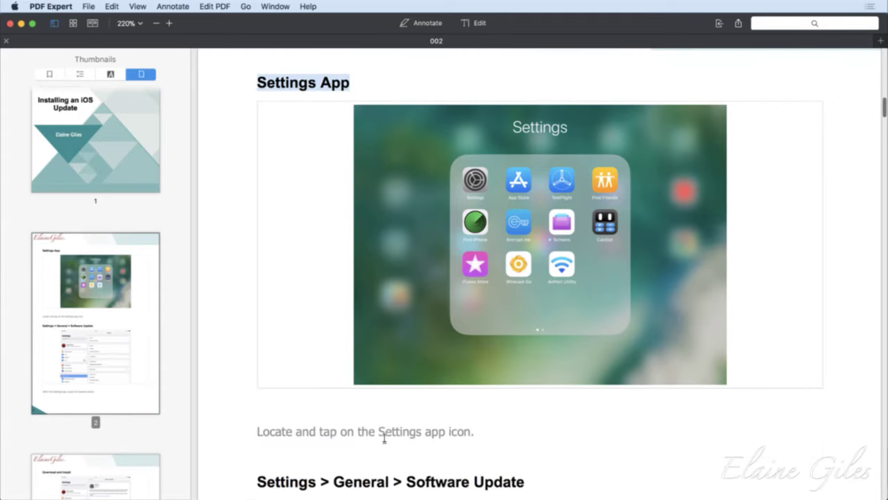
scroll(385, 438, up, 3)
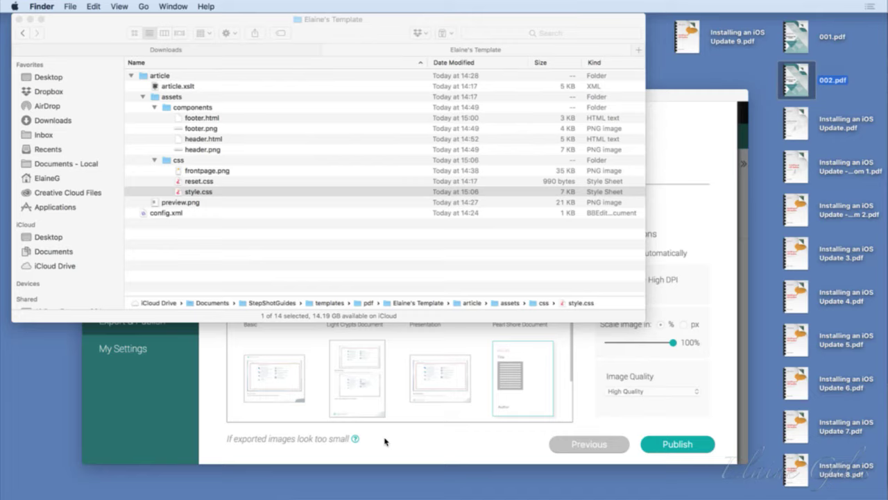
Open article.xslt from the template's article folder in BBEdit
click(205, 88)
click(205, 87)
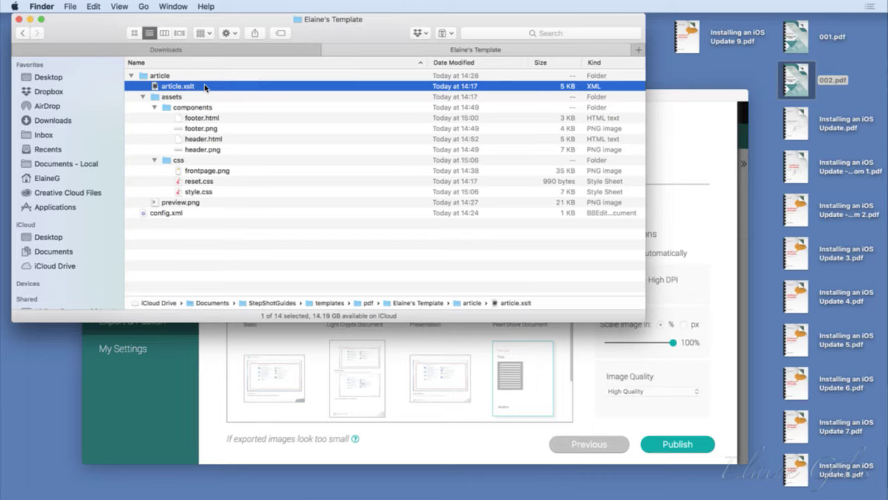
right_click(204, 86)
mouse_move(248, 103)
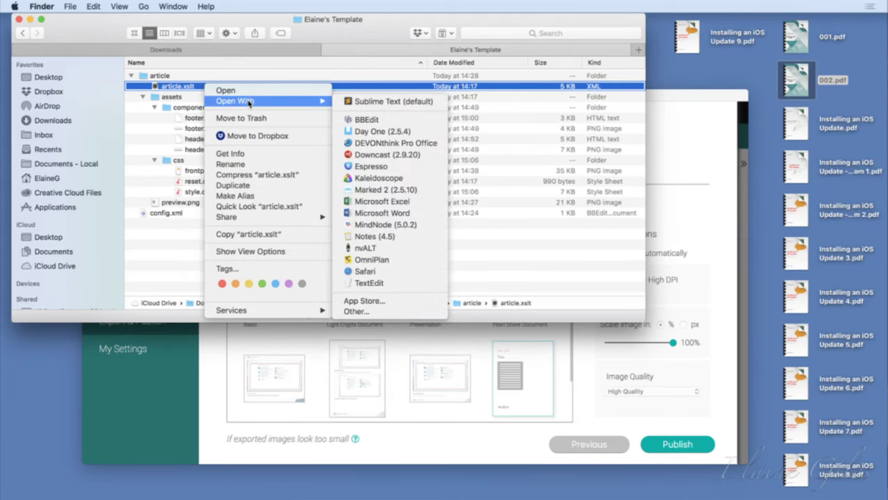
click(360, 120)
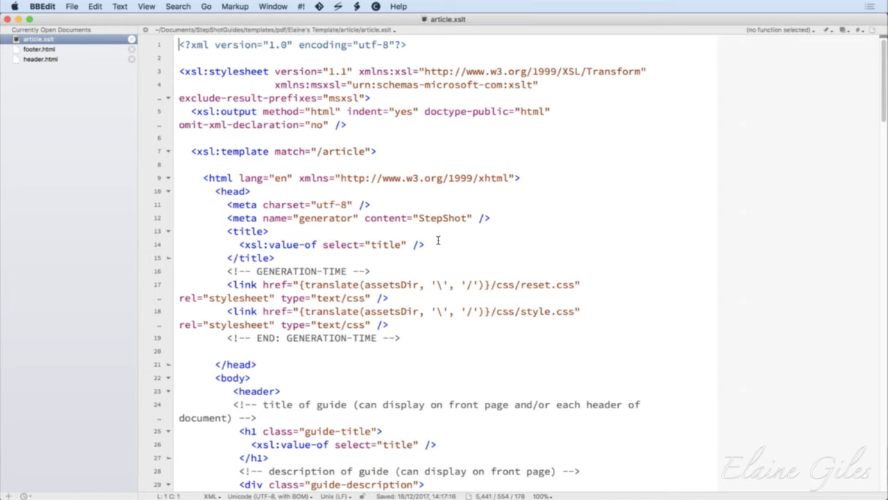
Examine the comment about changing the image-title-description order and the screenshot, title and description blocks below it in article.xslt
scroll(438, 241, down, 20)
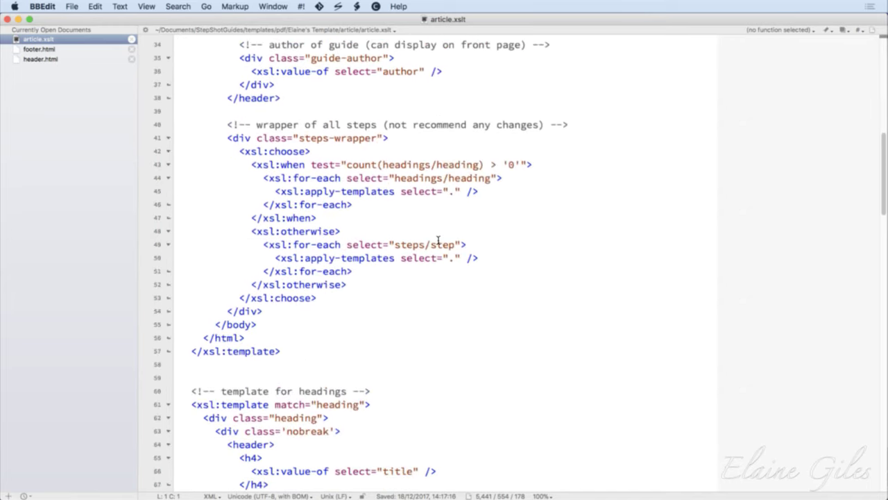
scroll(438, 241, down, 12)
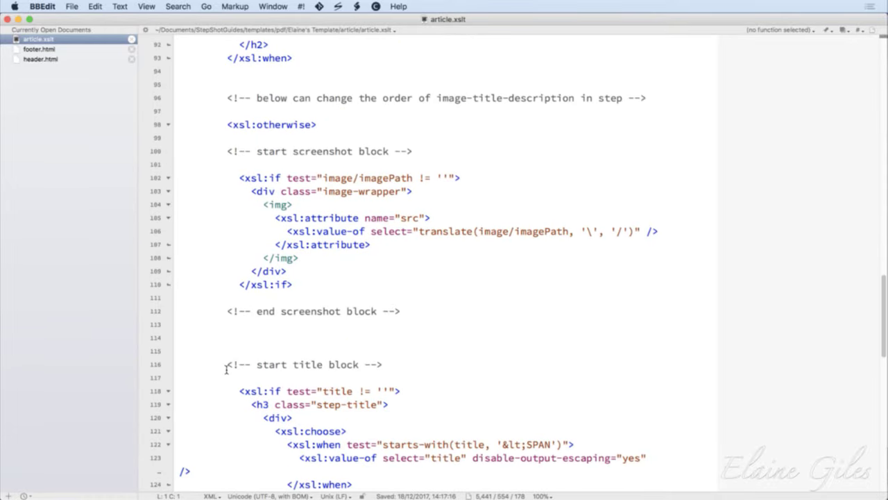
drag(226, 364, 398, 373)
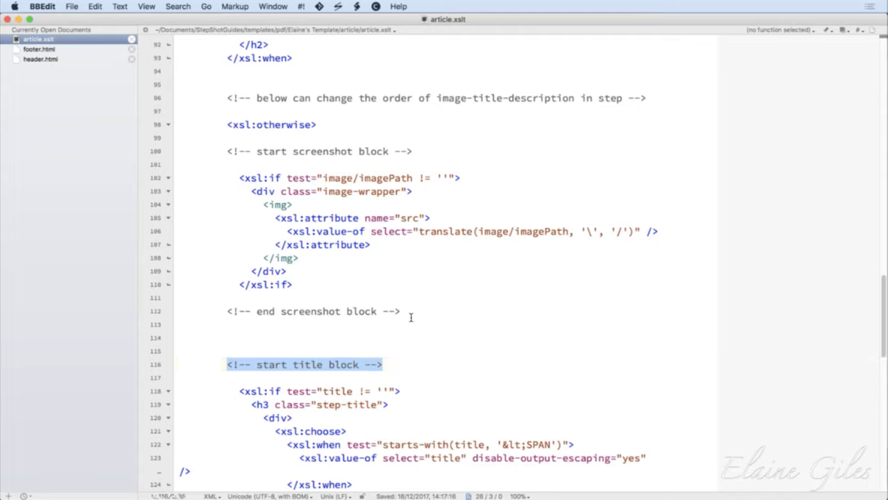
drag(410, 314, 171, 154)
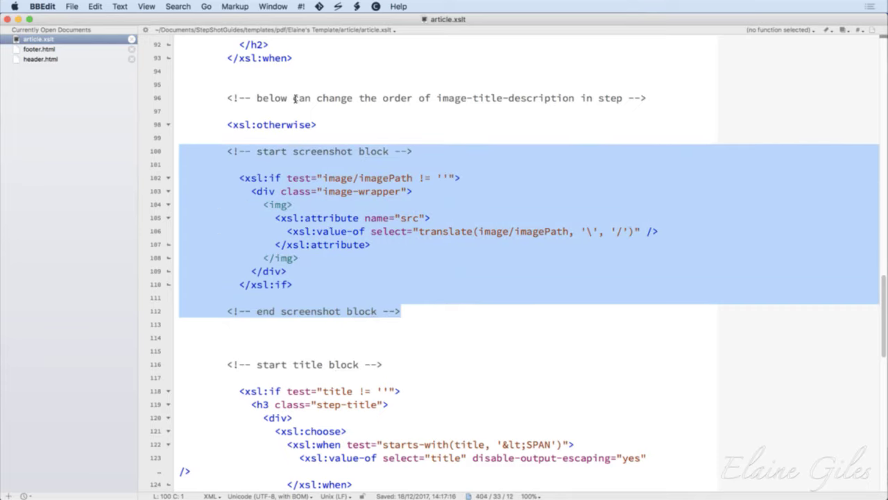
drag(651, 100, 174, 101)
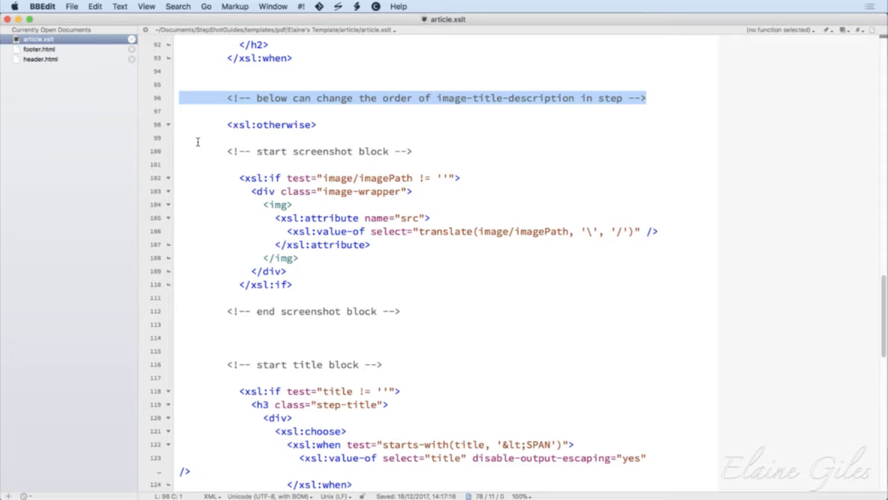
drag(423, 318, 175, 151)
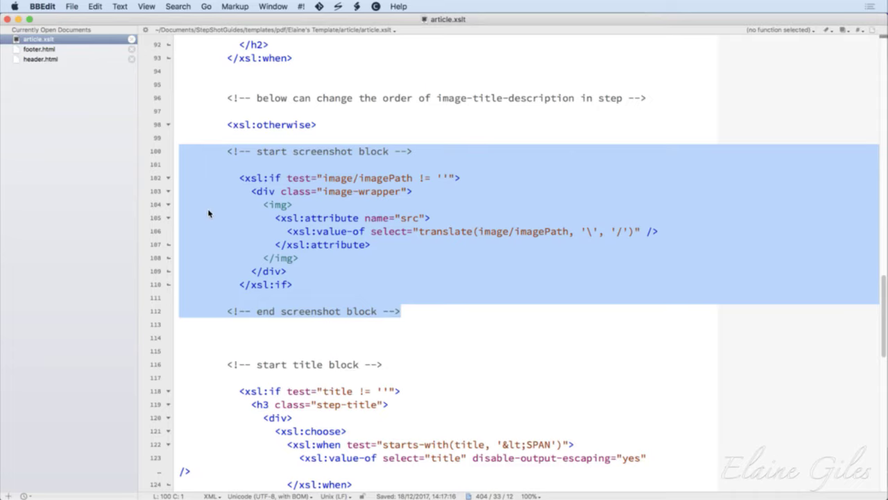
scroll(284, 286, down, 5)
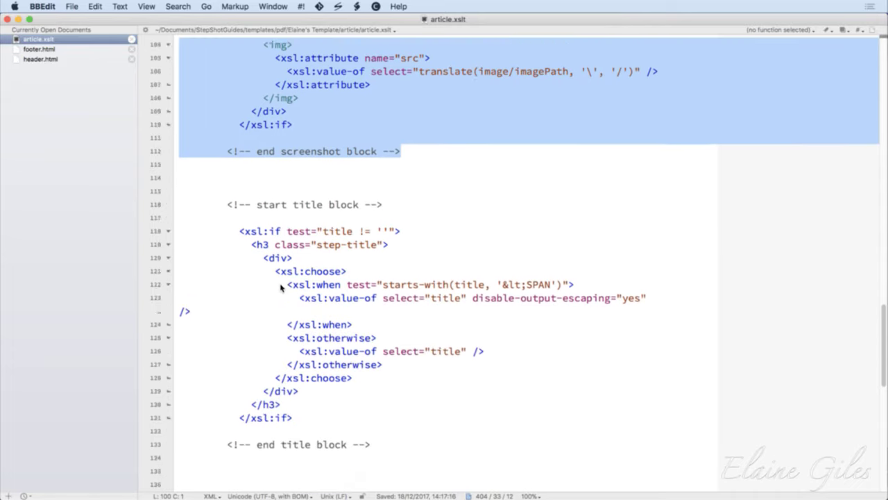
drag(375, 420, 176, 186)
scroll(307, 323, down, 6)
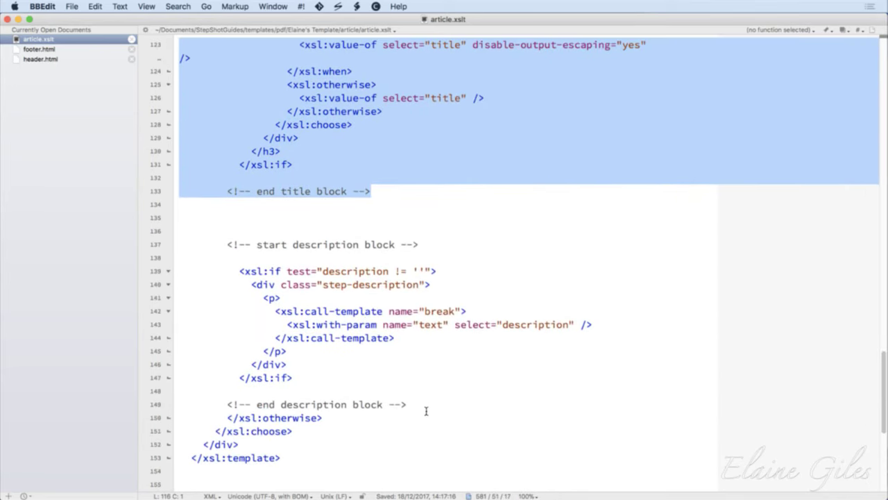
drag(406, 404, 175, 245)
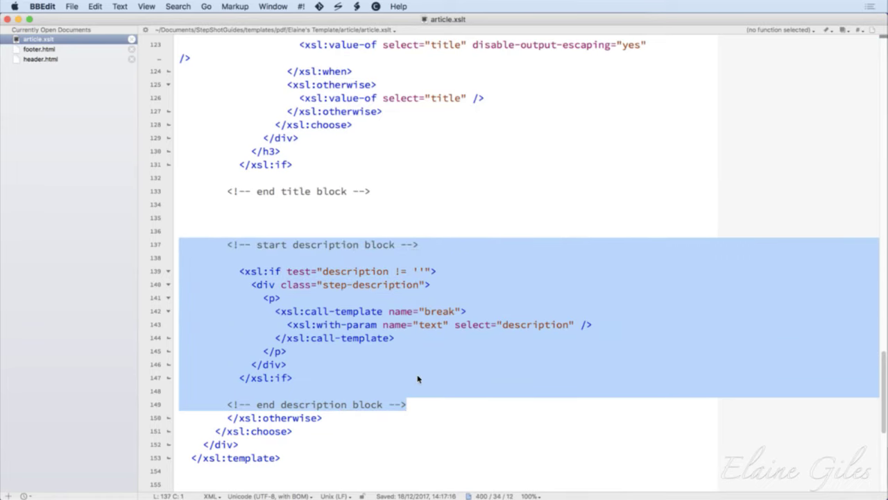
scroll(418, 378, up, 9)
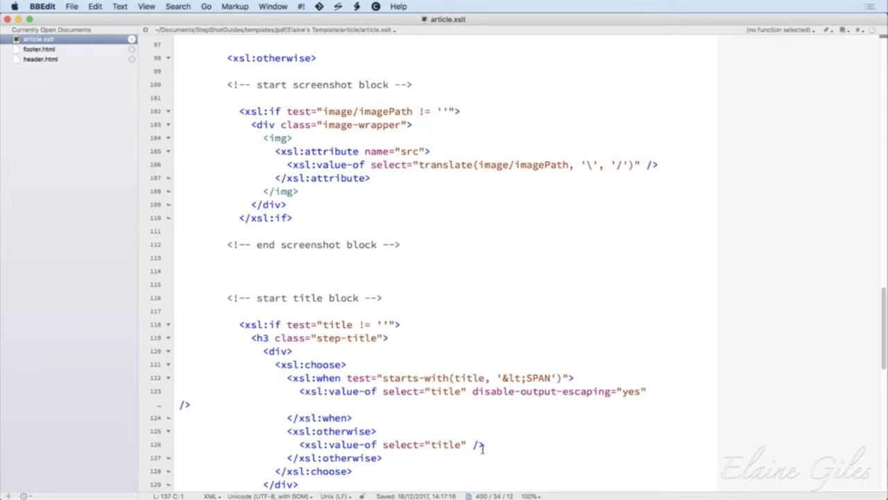
scroll(486, 451, down, 5)
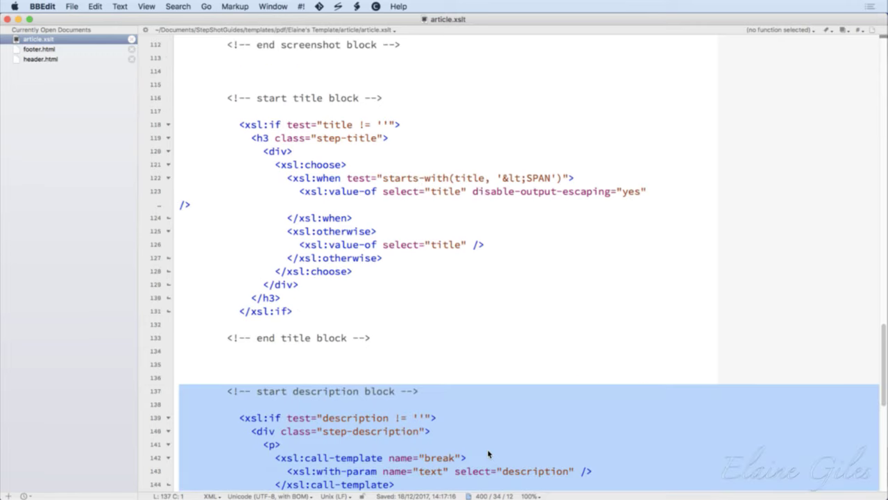
scroll(488, 454, up, 5)
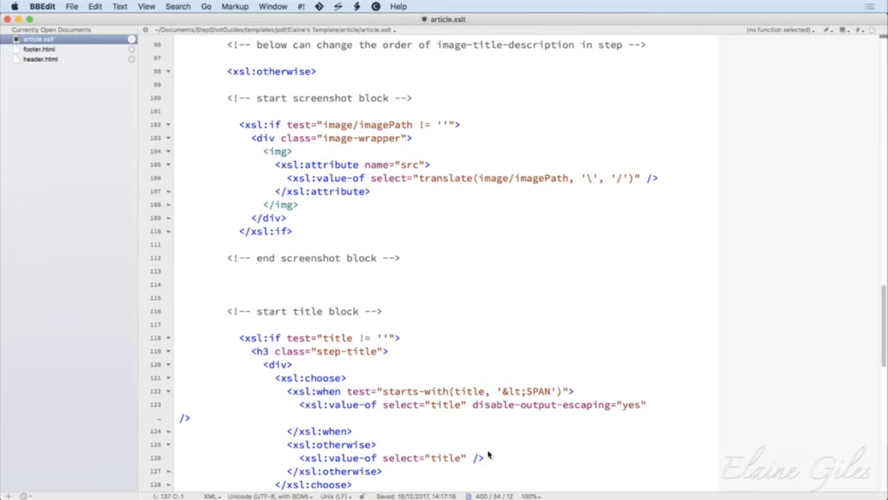
Cut the whole screenshot block, including its start and end comments, and remove the blank lines left above the title block
drag(436, 263, 177, 101)
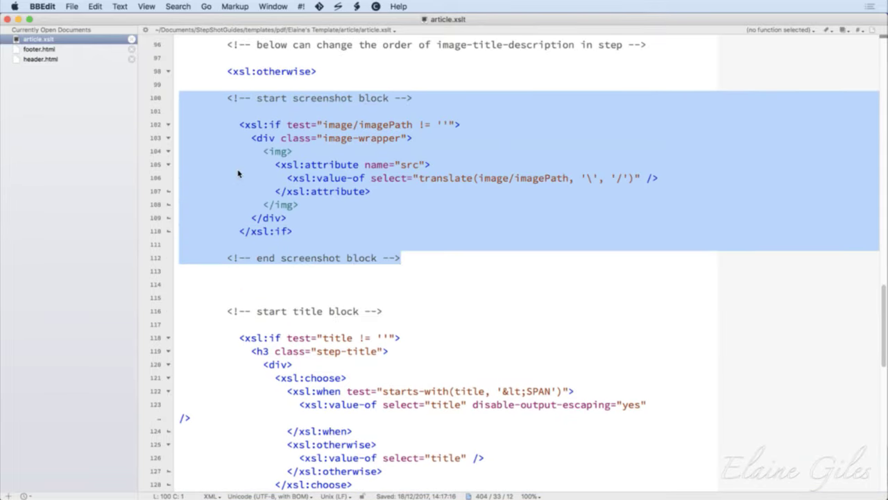
key(super+x)
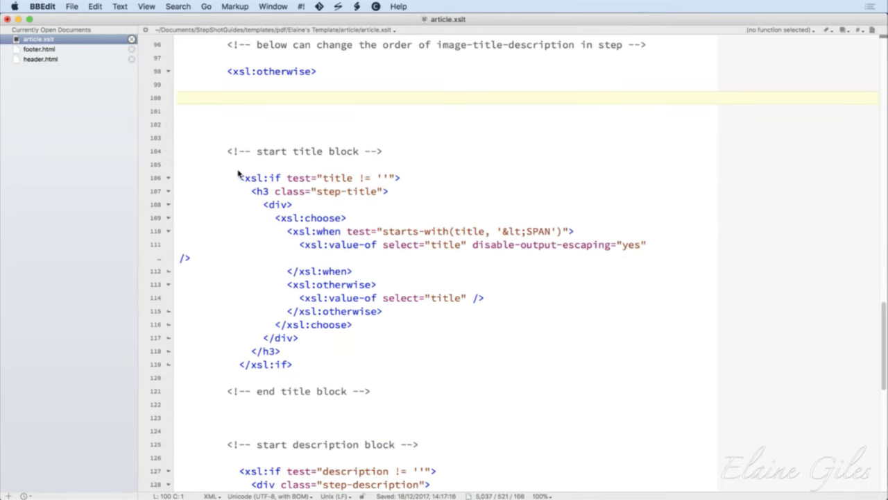
key(Delete)
key(Delete)
key(Delete)
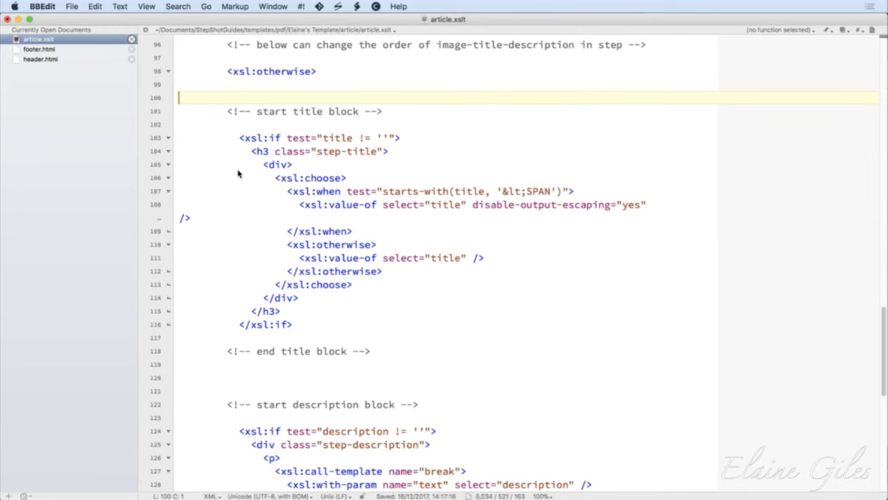
key(Delete)
Paste the screenshot block between the title block and the description block, then save and close article.xslt
key(Down)
key(Down)
key(Down)
key(Down)
key(Down)
key(Down)
key(Down)
key(Down)
key(Down)
key(Down)
key(Down)
key(Down)
key(Down)
key(Down)
key(Down)
key(Down)
key(Down)
key(Down)
key(Down)
key(Down)
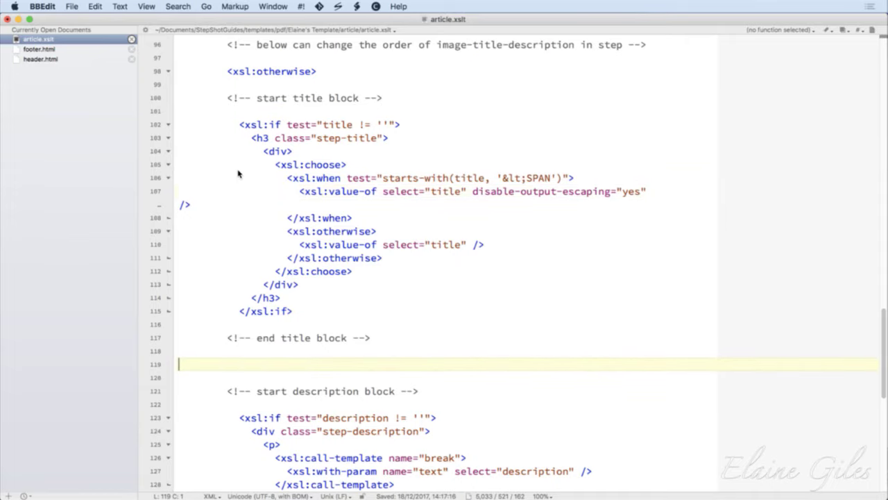
key(super+v)
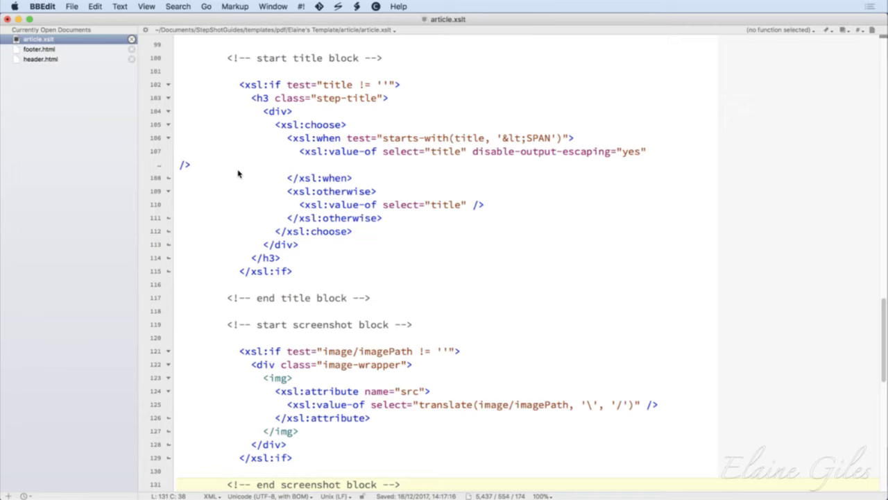
key(super+s)
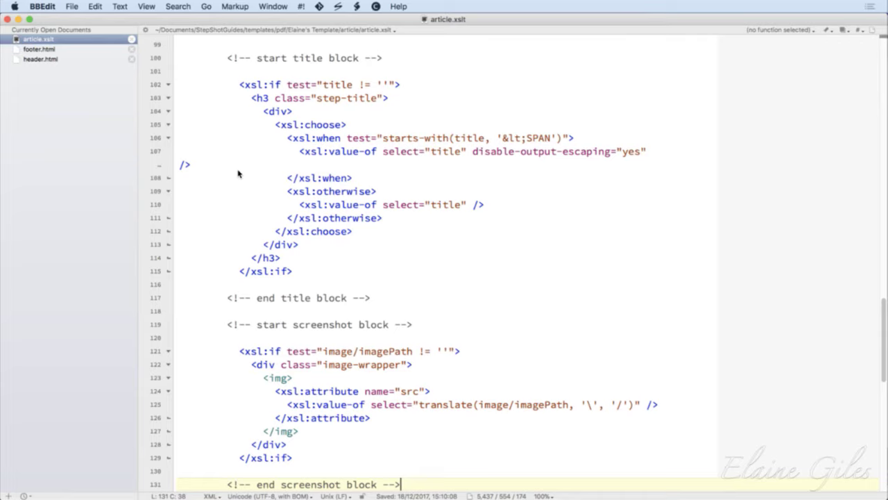
key(super+w)
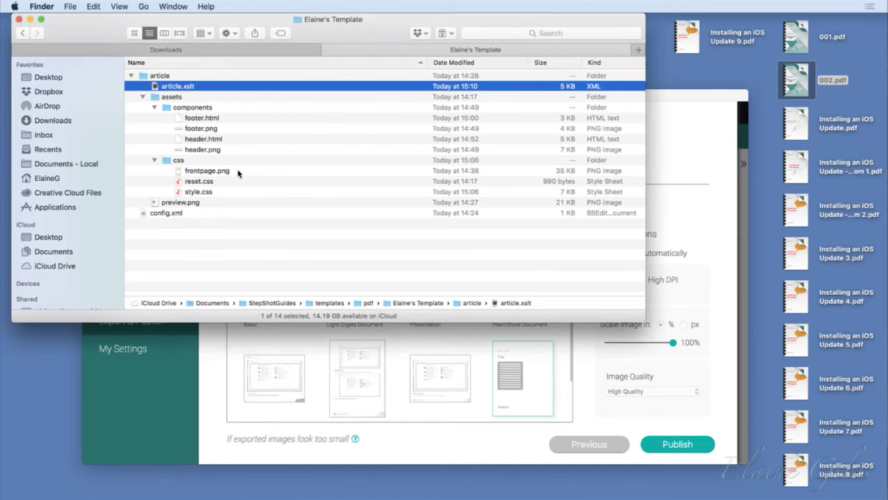
Switch to StepShot and publish the guide to the Desktop as "Installing an iOS Update 10.pdf"
click(722, 112)
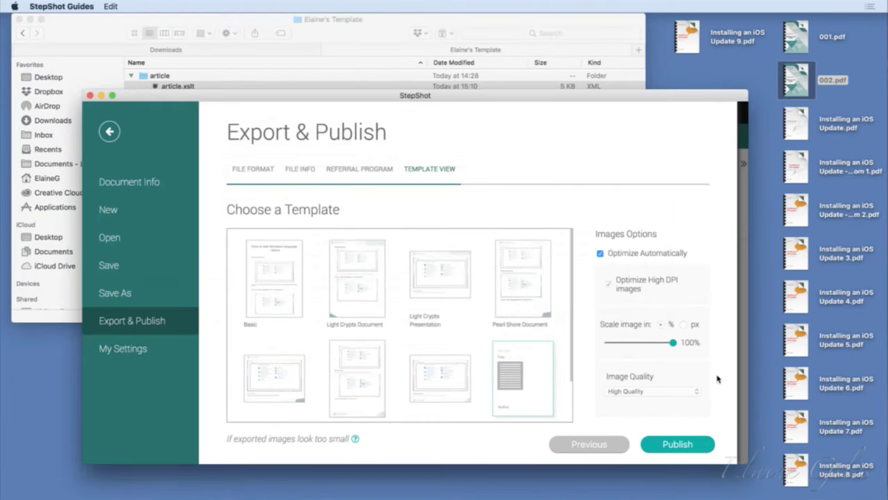
click(676, 444)
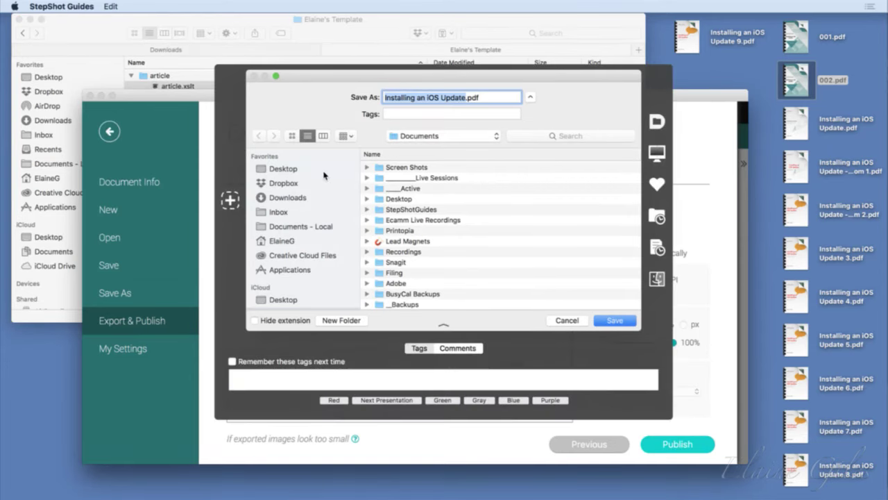
click(316, 171)
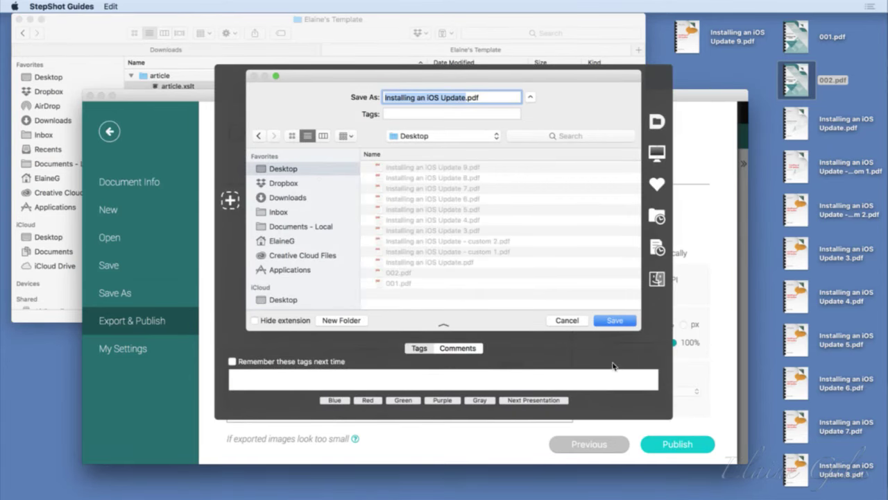
key(Right)
text(10)
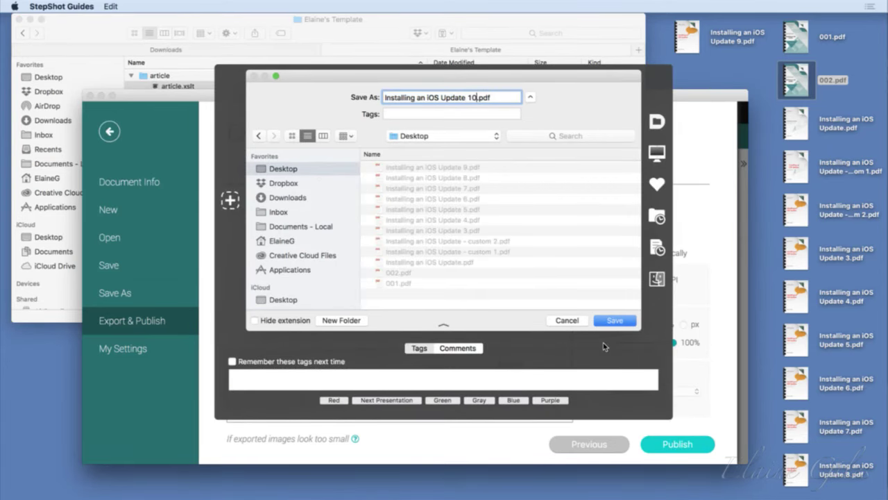
key(Return)
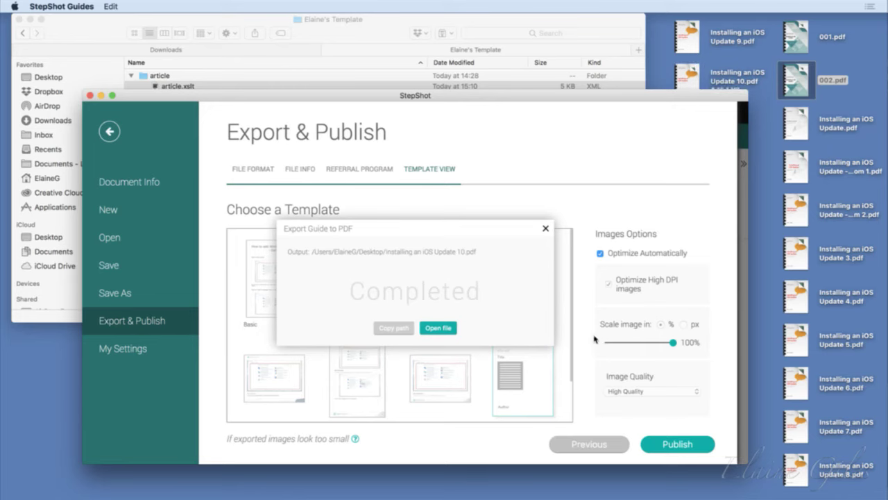
Open the exported PDF and examine the order of title, screenshot and description for the "Settings App" step on page 2
click(443, 329)
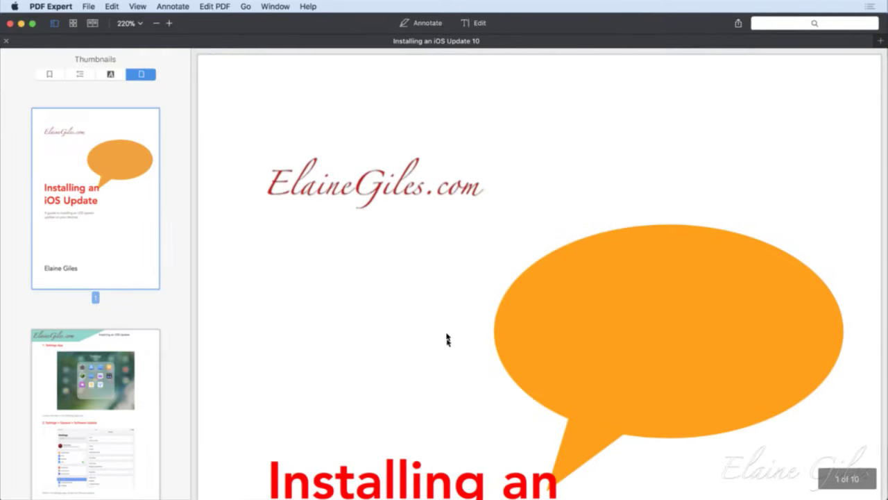
click(120, 376)
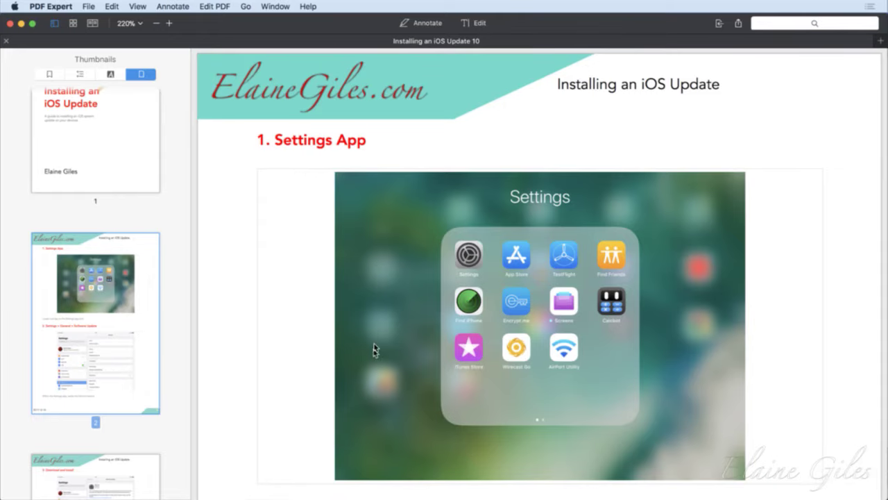
scroll(373, 351, down, 2)
scroll(374, 463, down, 1)
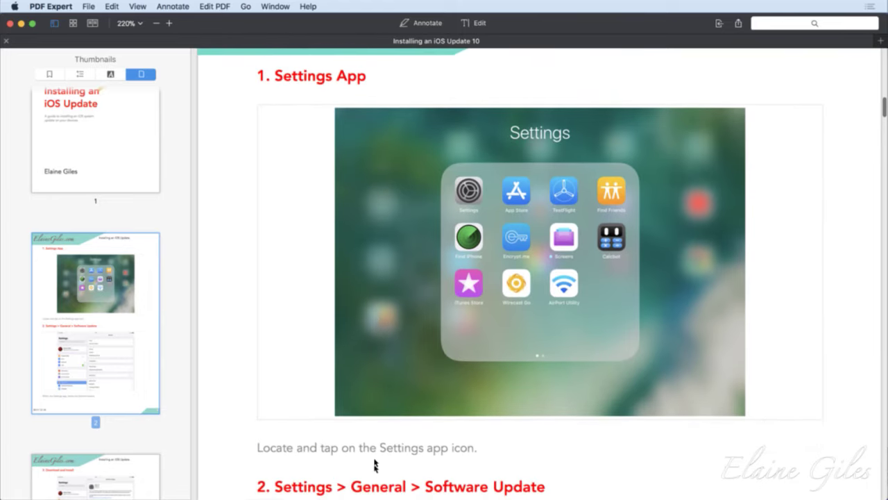
scroll(374, 463, up, 1)
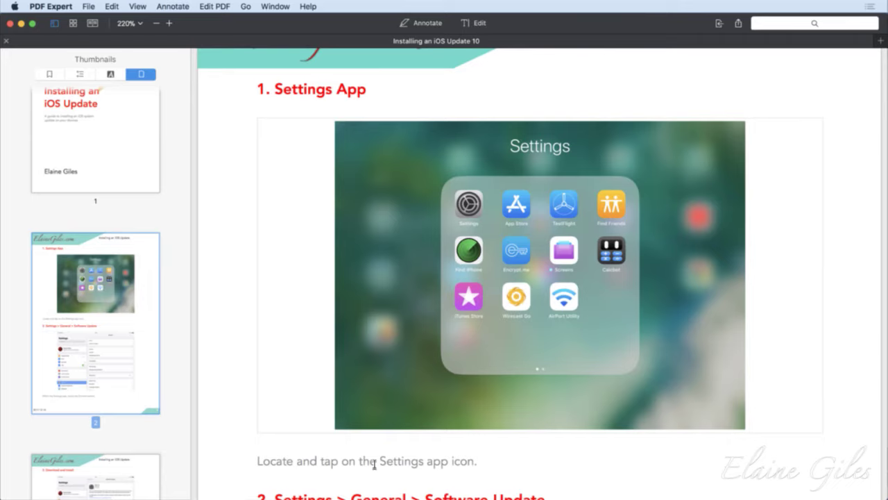
Fit whole pages in the view, check the step layout on pages 2 to 5, and quit the PDF viewer
click(130, 24)
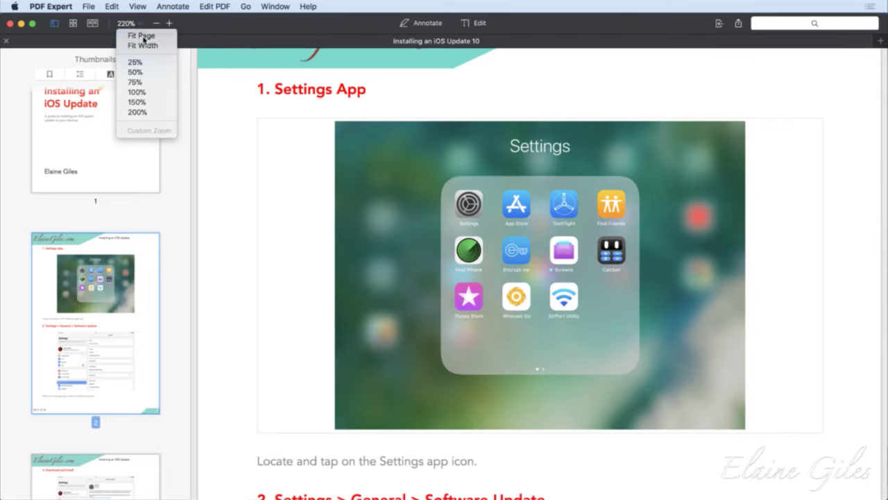
click(143, 35)
scroll(283, 333, down, 3)
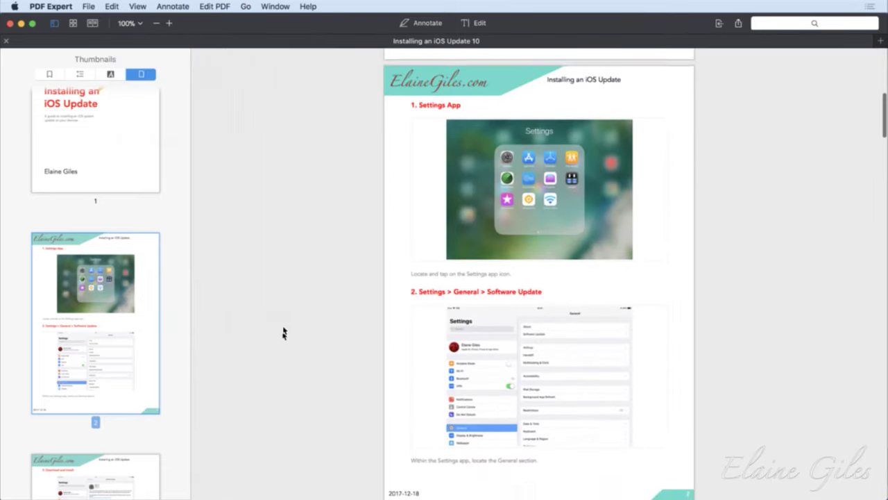
click(114, 479)
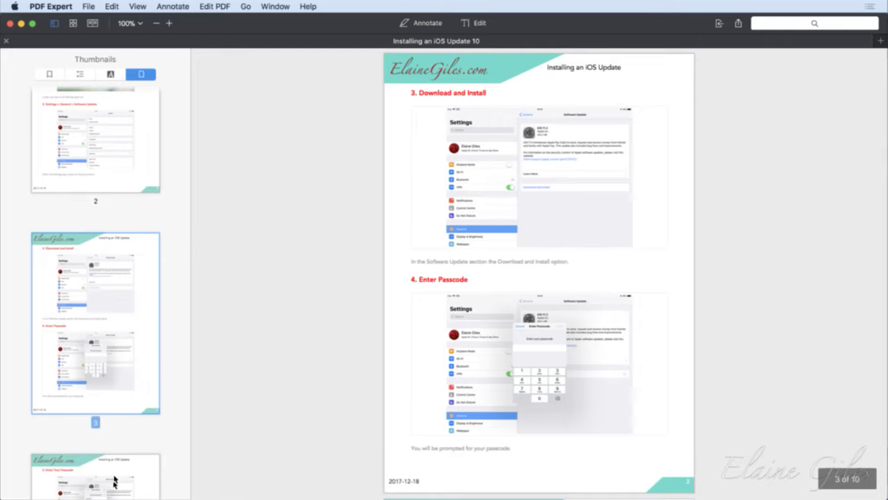
click(114, 478)
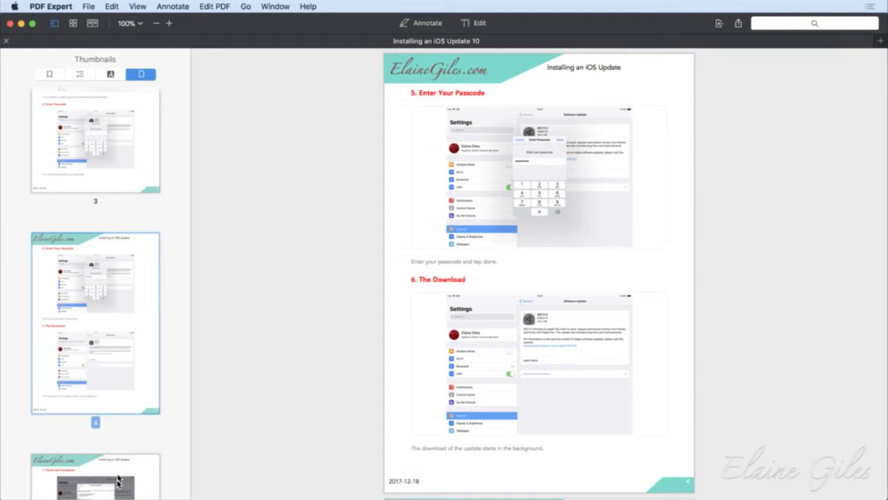
click(115, 480)
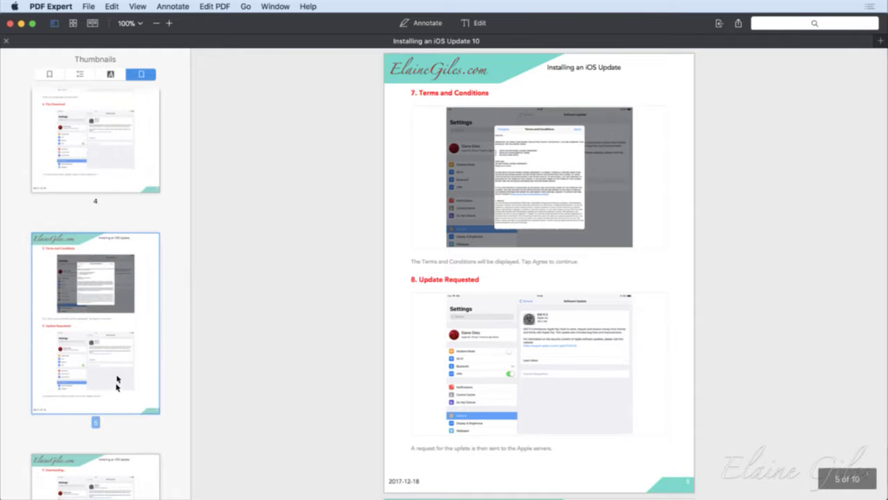
key(super+q)
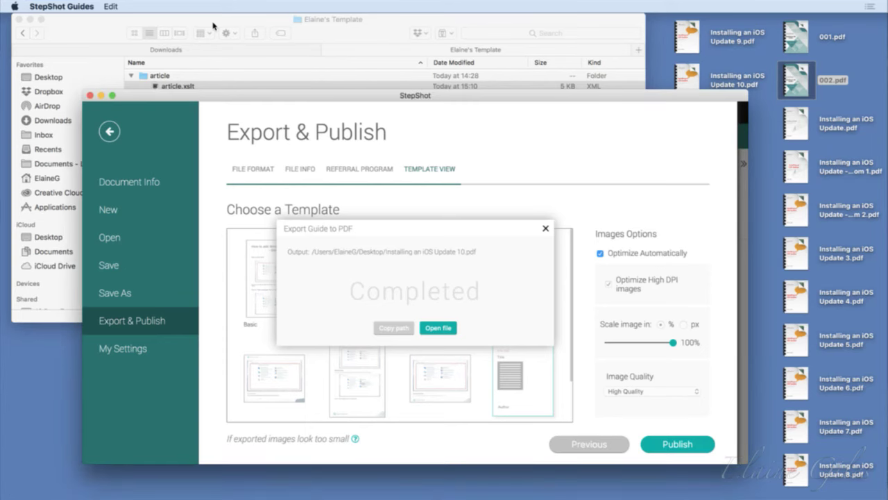
Dismiss the Export Guide to PDF dialog and move the StepShot window out of the way to reach the template folder in Finder
click(546, 228)
drag(569, 102, 574, 492)
click(202, 261)
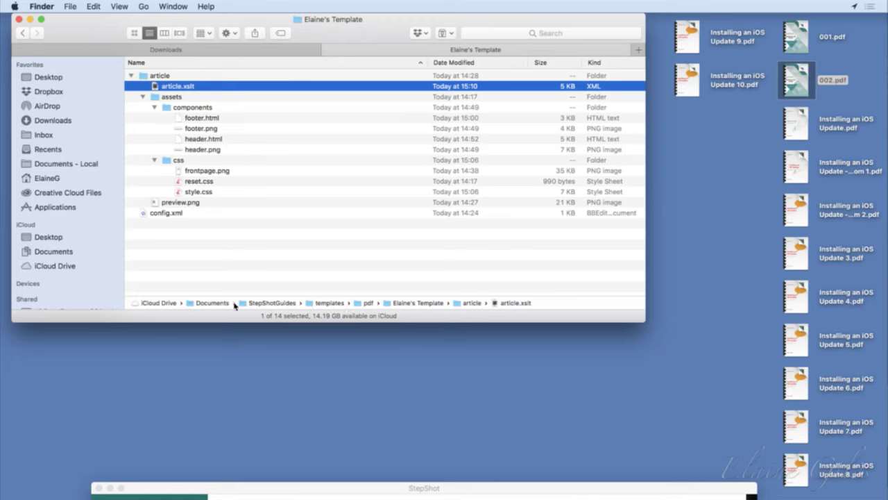
Go up to the templates' pdf folder and compress the "Elaine's Template" folder into a ZIP archive
double_click(364, 304)
click(131, 78)
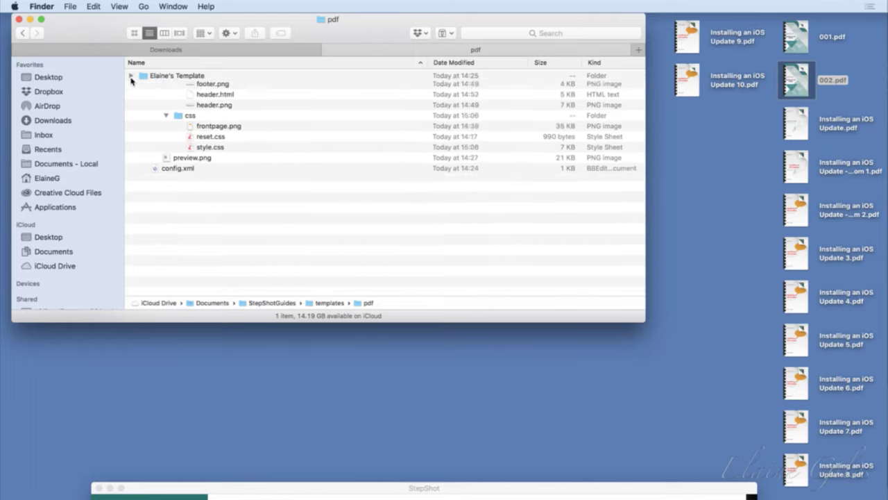
click(218, 78)
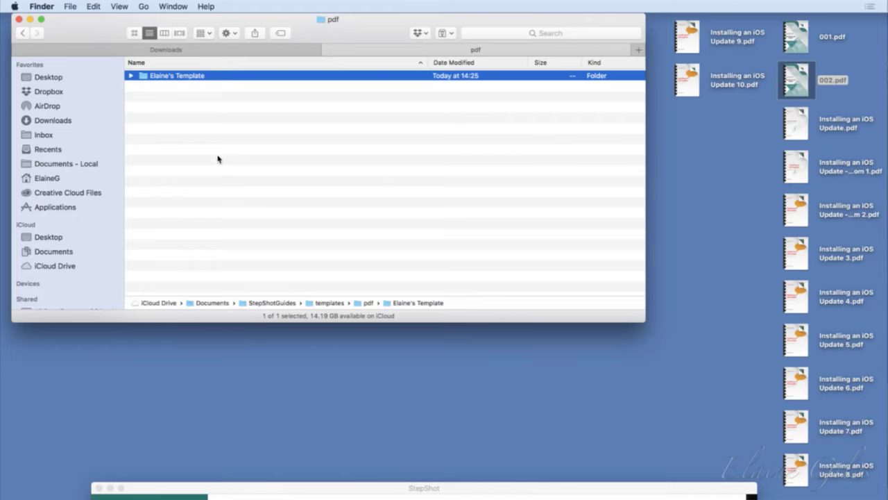
right_click(202, 78)
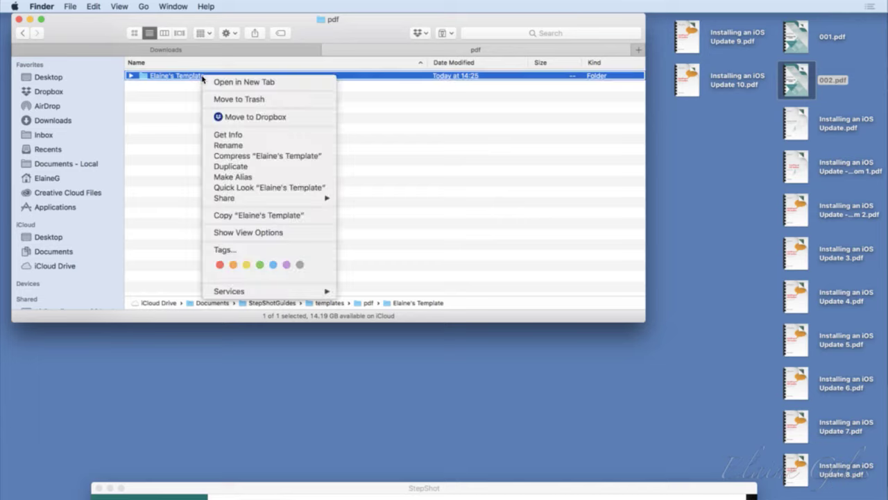
click(262, 159)
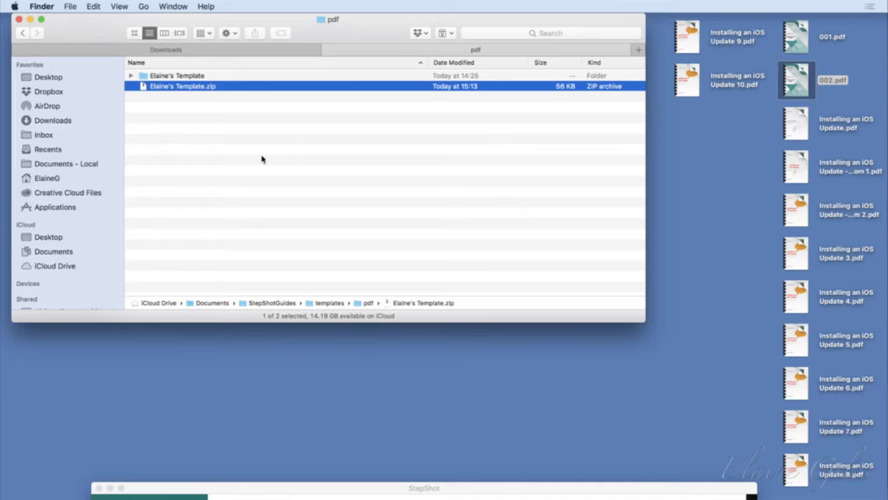
Change the new archive's extension from zip to sspdftemplate, naming it "Elaine's Template.sspdftemplate"
key(Return)
key(Right)
key(Right)
key(Right)
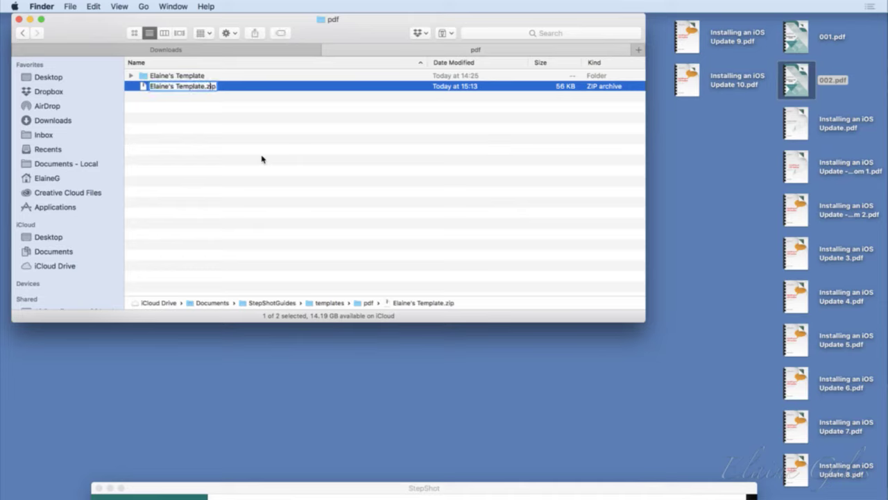
key(Right)
key(Right)
key(BackSpace)
key(BackSpace)
key(BackSpace)
text(sspe)
text(ftem)
text(plate)
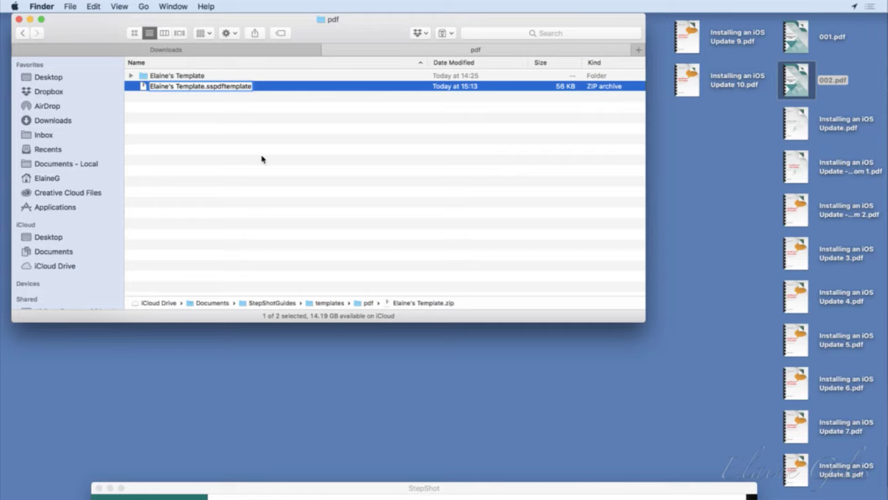
key(Return)
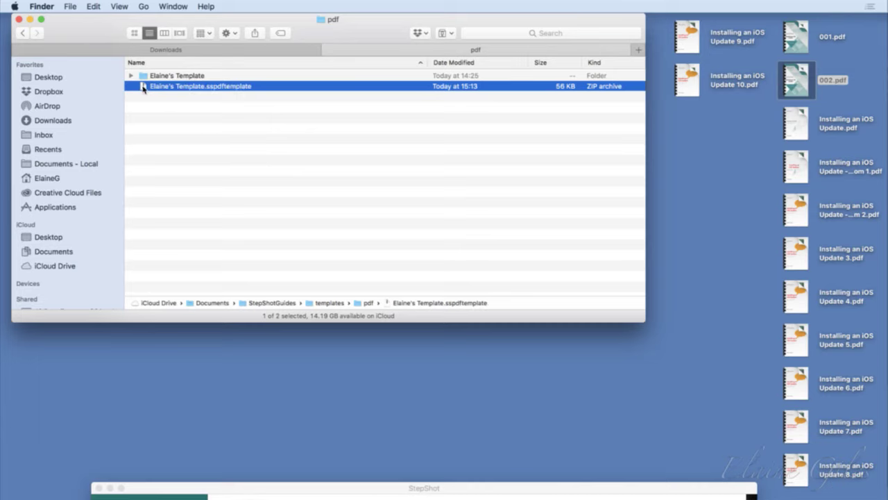
Move the sspdftemplate file to the Desktop and delete the original "Elaine's Template" folder from the pdf folder
drag(143, 87, 692, 129)
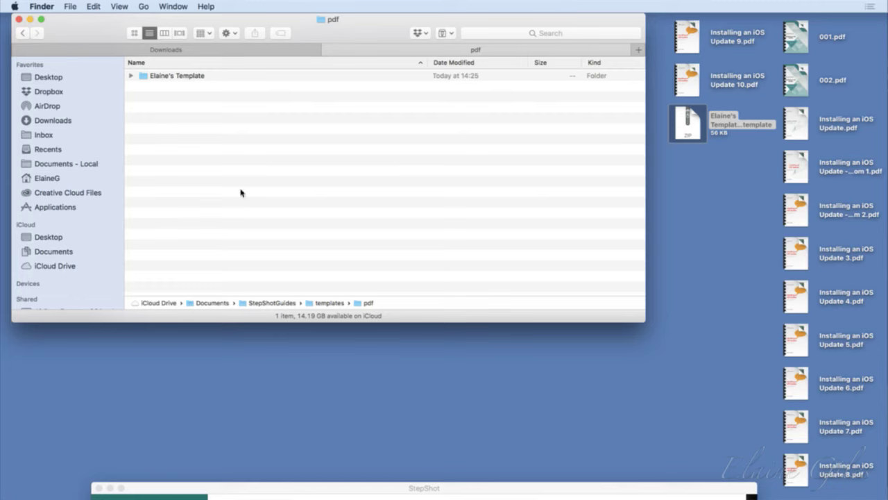
click(216, 77)
drag(580, 481, 572, 123)
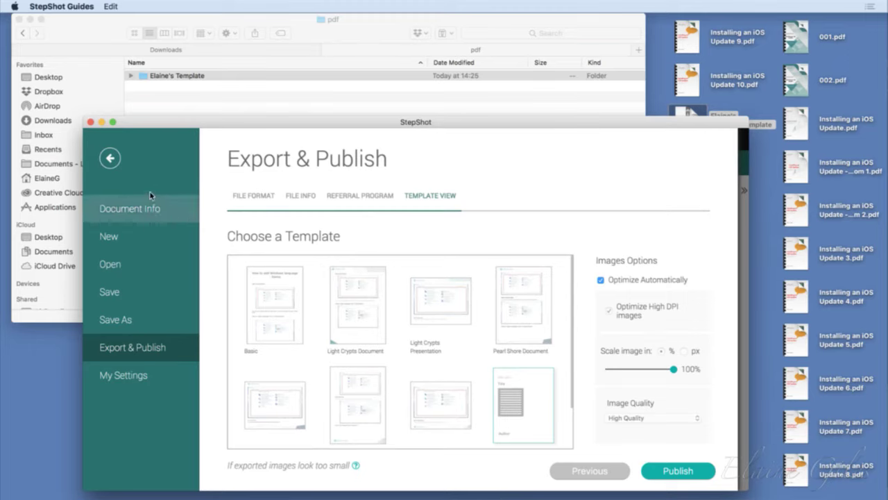
click(348, 44)
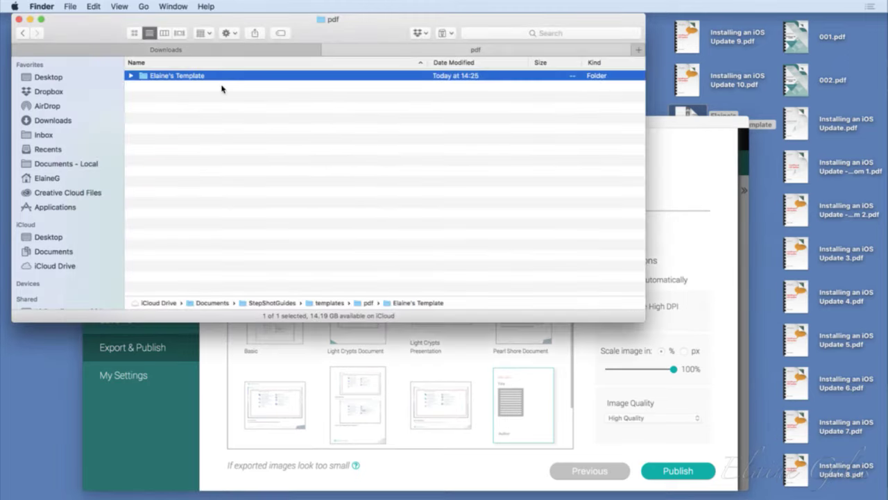
key(super+BackSpace)
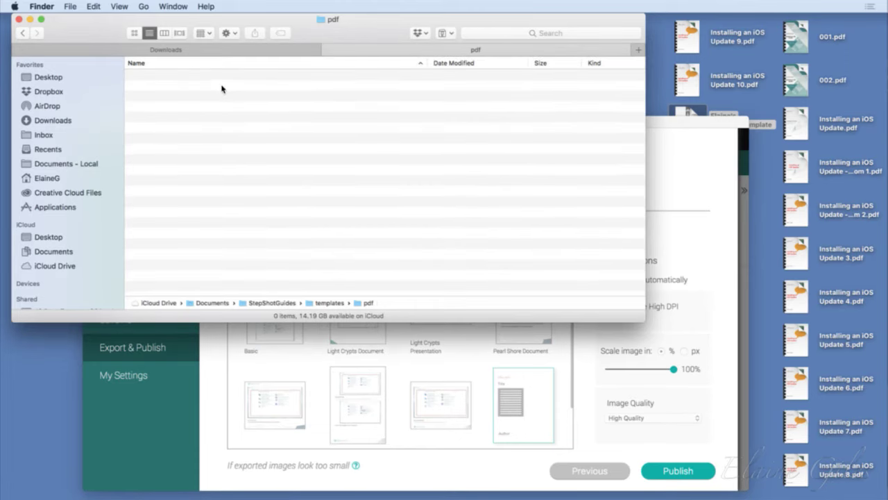
Switch to StepShot, restart the PDF export up to the template choice, and check which templates are offered
click(192, 443)
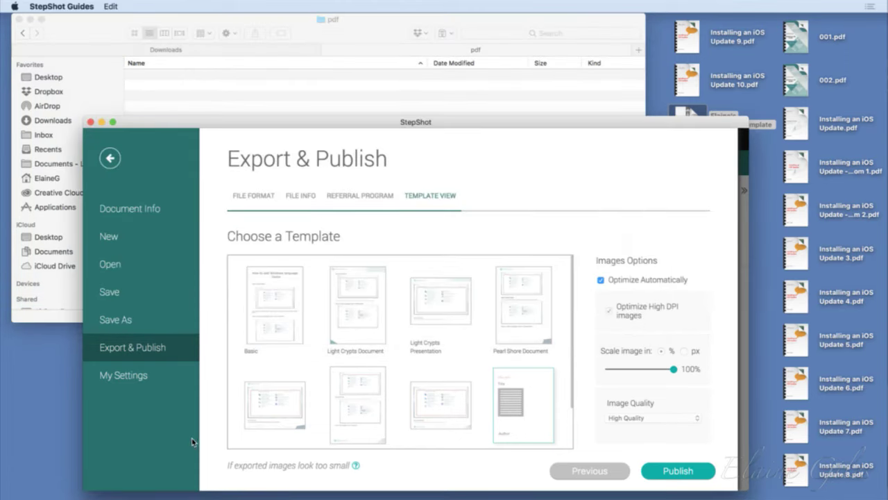
click(110, 159)
click(220, 148)
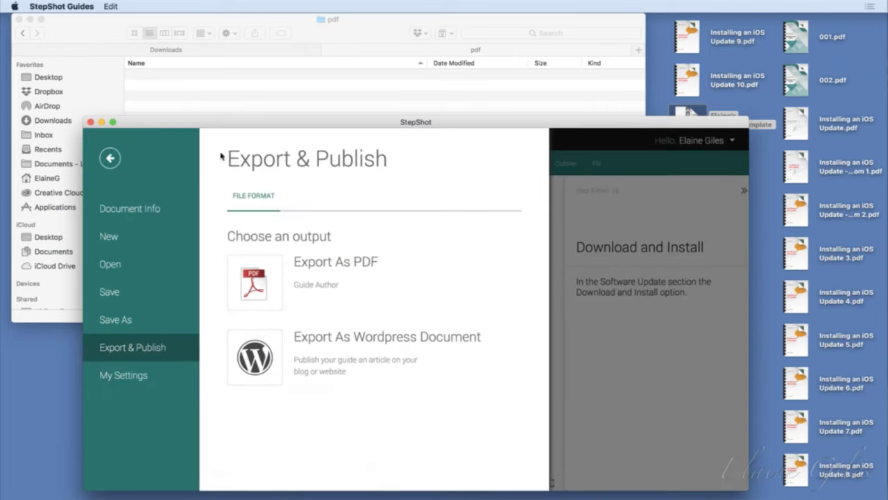
click(264, 292)
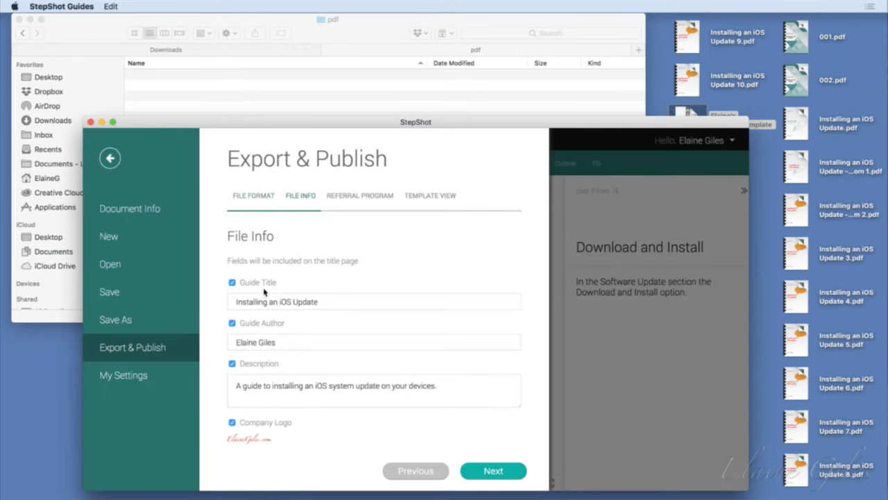
click(493, 471)
click(498, 474)
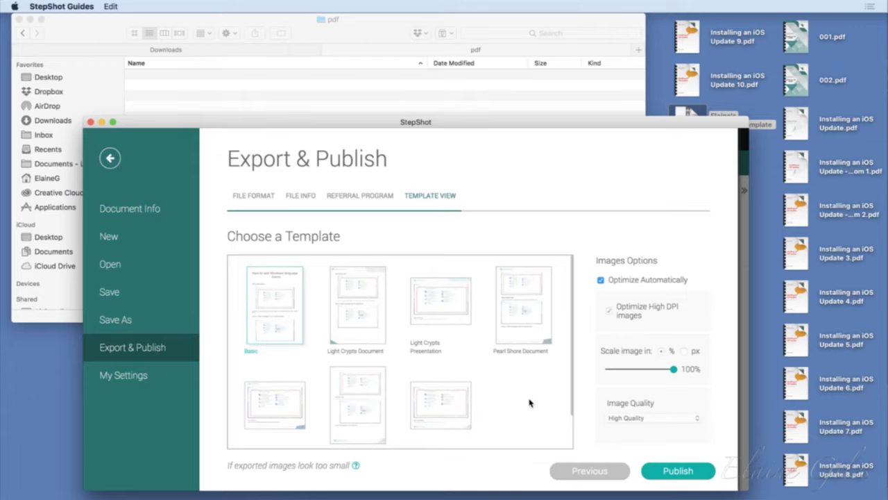
drag(687, 123, 665, 78)
click(695, 131)
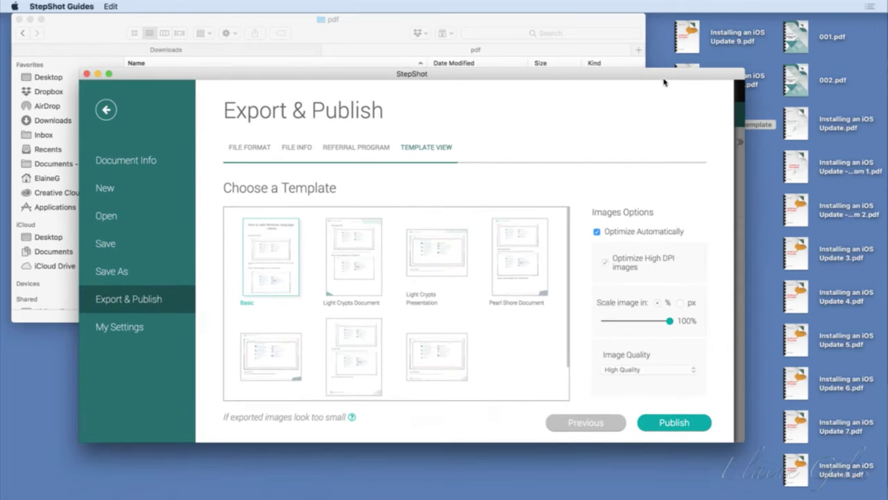
Open StepShot's My Settings and try to import the template file from the Desktop
click(123, 328)
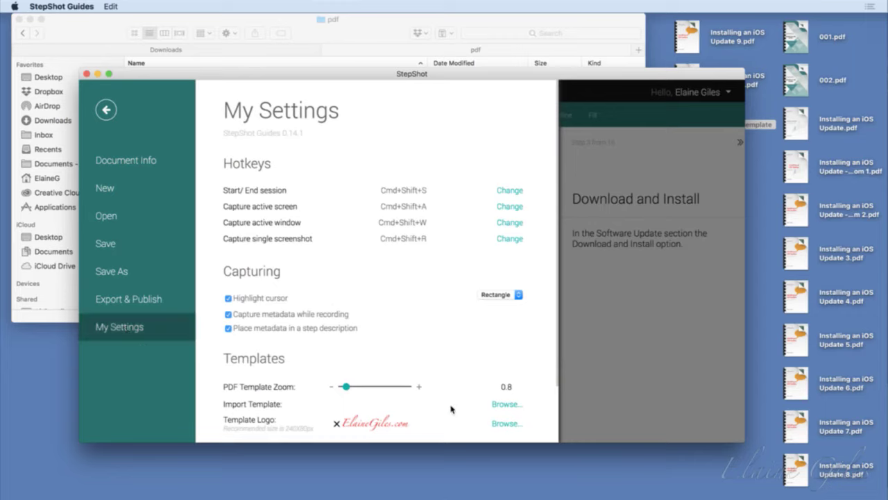
click(506, 405)
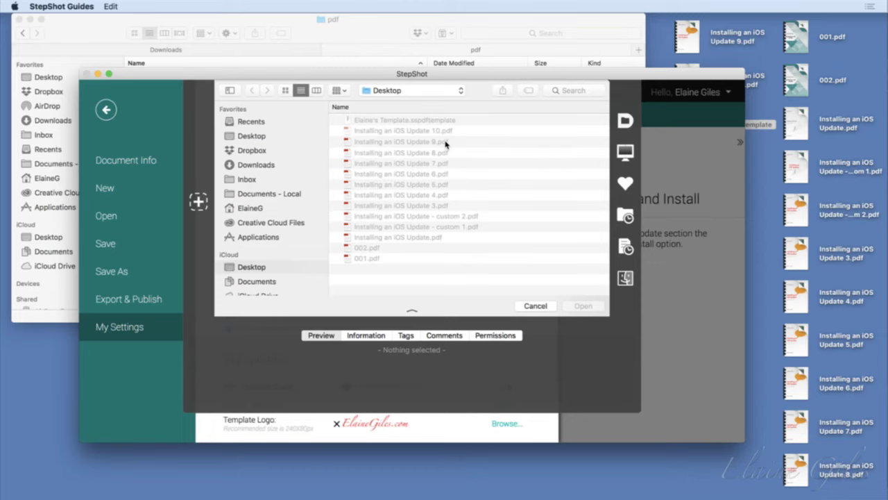
click(536, 305)
Move the StepShot window aside and rename the template file on the Desktop as "ElaineTemplate.sspdftemplate"
drag(659, 80, 640, 270)
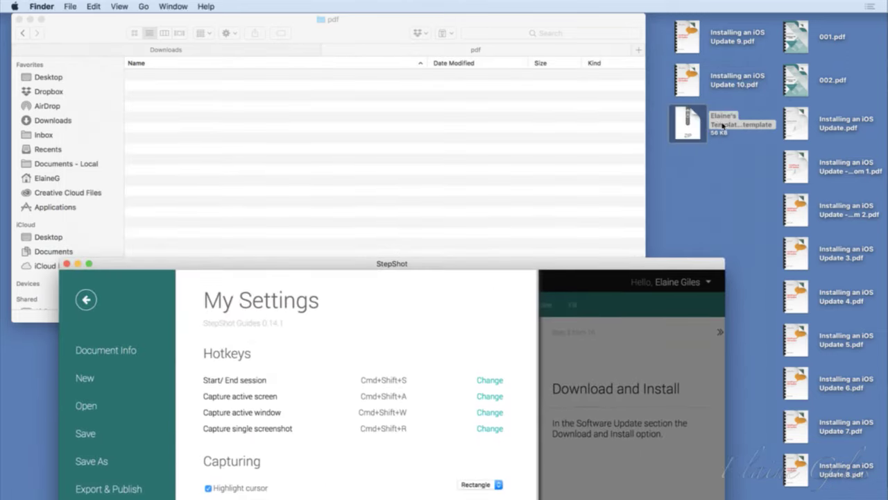
click(722, 125)
click(721, 125)
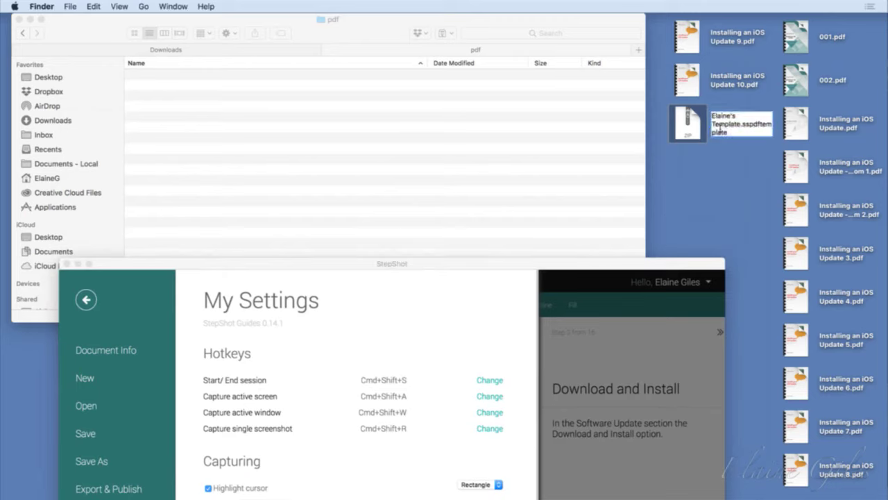
key(BackSpace)
key(BackSpace)
key(BackSpace)
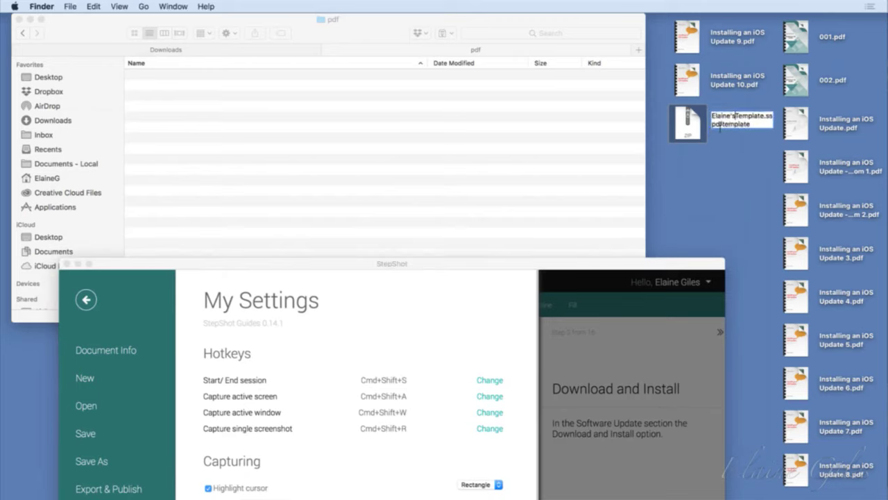
key(Return)
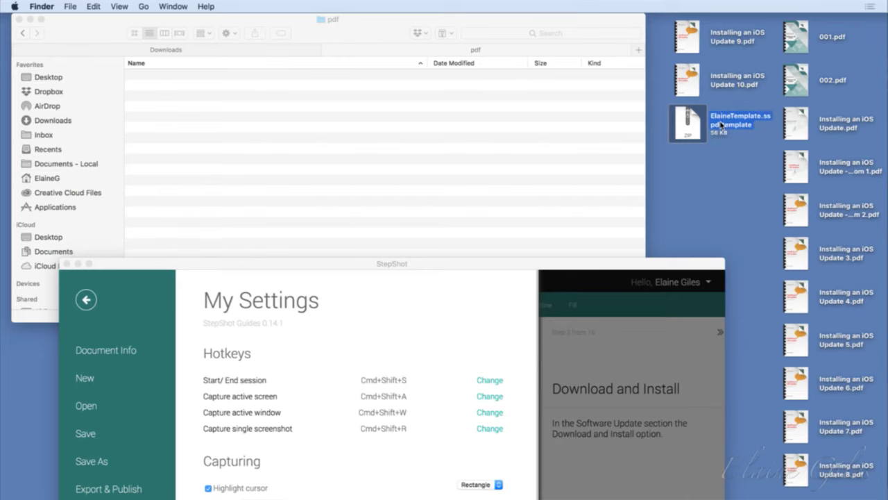
Try again to import the renamed template file from the Desktop into StepShot
drag(410, 266, 406, 80)
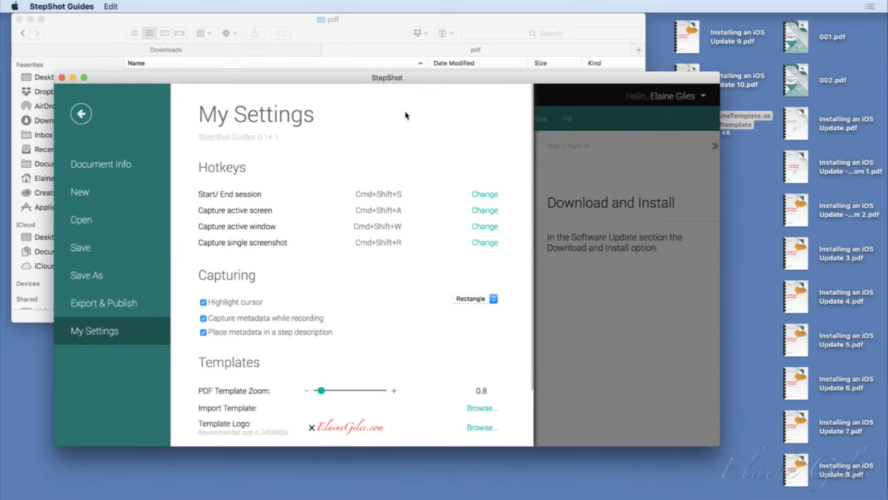
click(477, 410)
click(511, 311)
In Finder's Downloads folder, copy the extension from the name of TemplateForEditing(Document).sspdftemplate
drag(577, 76, 604, 246)
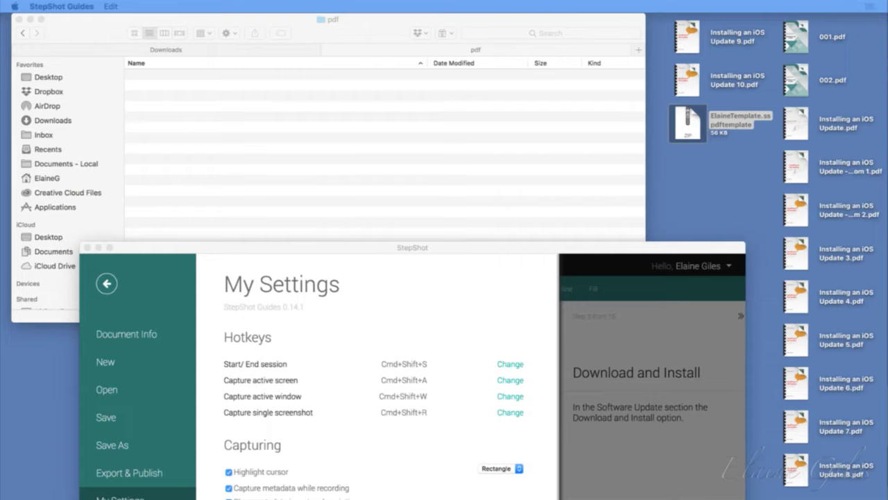
click(254, 53)
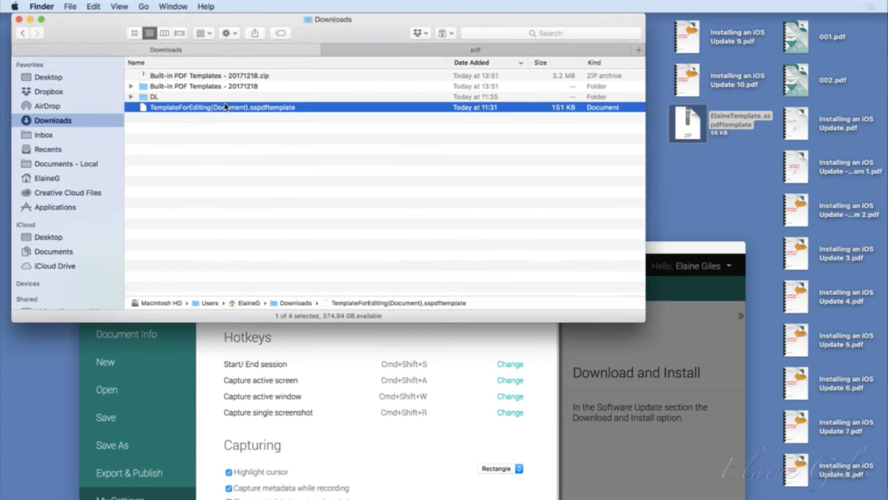
click(269, 109)
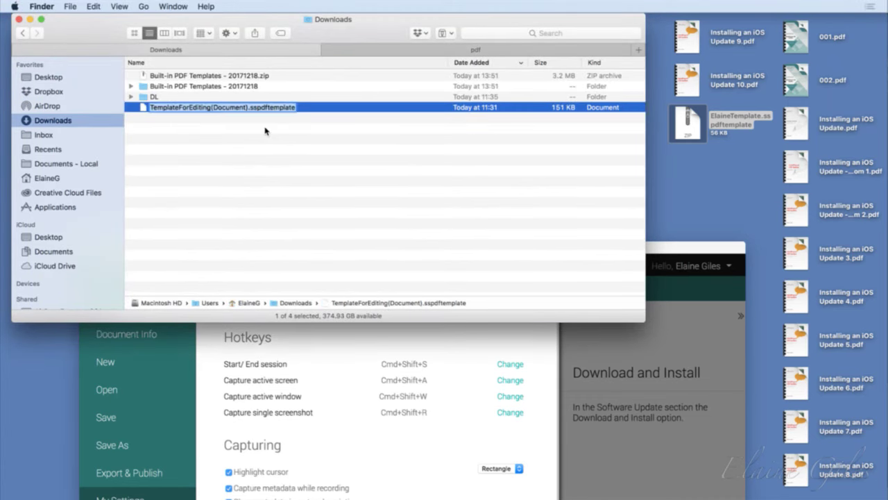
key(Return)
key(Return)
key(Right)
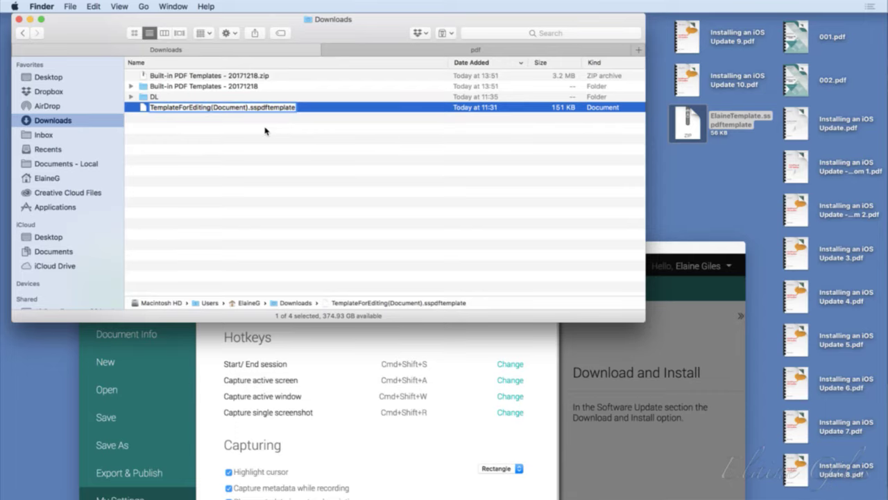
key(alt+shift+Left)
key(super+c)
Replace the extension of the ElaineTemplate file on the Desktop with the copied sspdftemplate extension
click(686, 133)
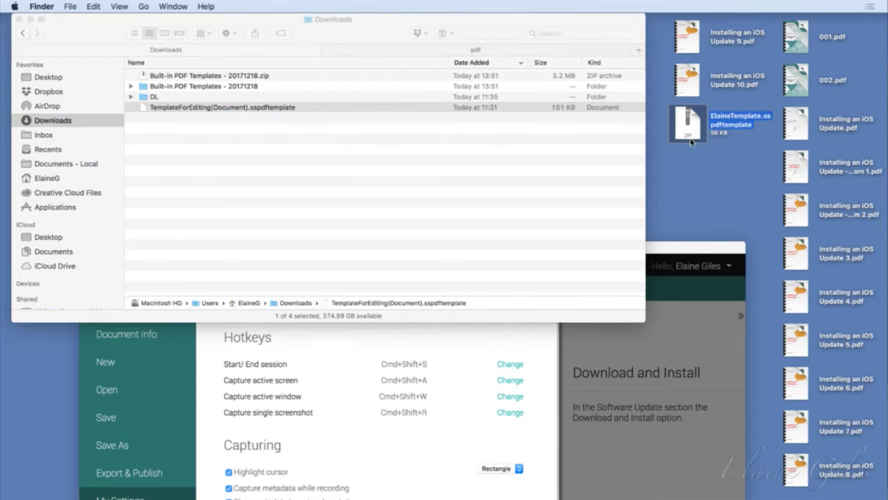
key(Return)
key(Down)
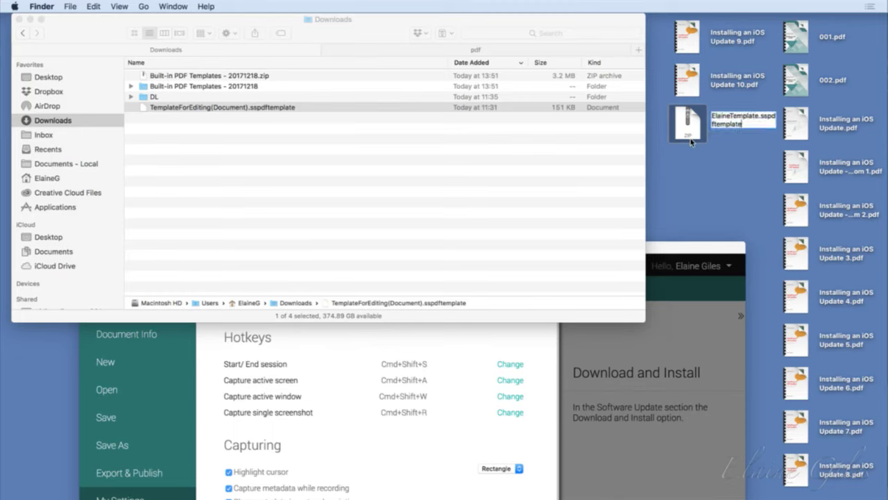
key(BackSpace)
key(BackSpace)
key(BackSpace)
key(BackSpace)
key(BackSpace)
key(BackSpace)
key(BackSpace)
key(BackSpace)
key(BackSpace)
key(BackSpace)
key(BackSpace)
key(BackSpace)
key(BackSpace)
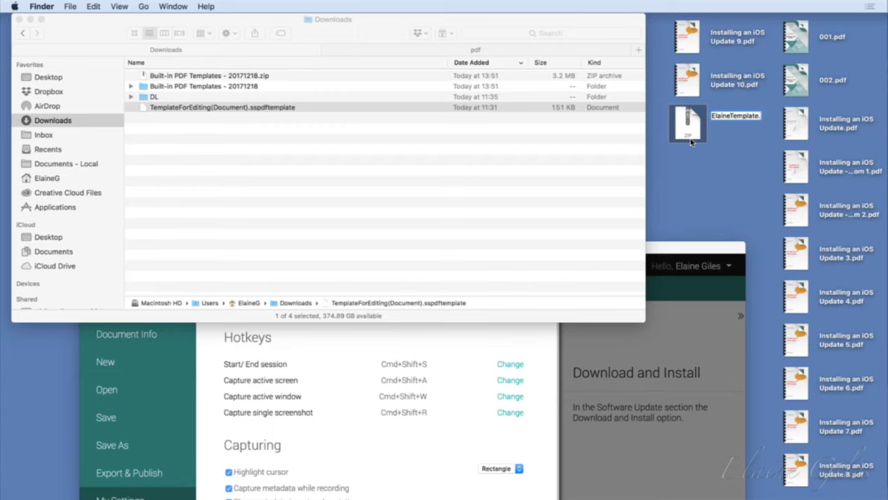
key(super+v)
key(Return)
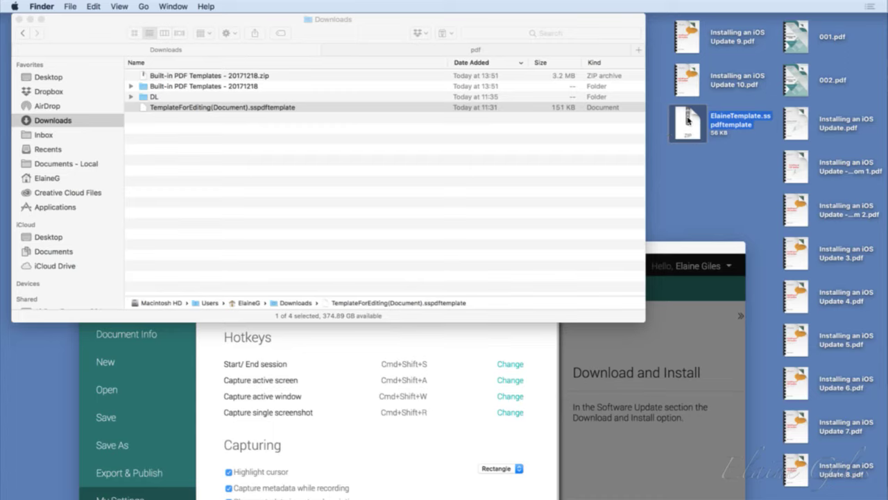
Move ElaineTemplate.sspdftemplate from the Desktop to Downloads and bring StepShot's template import setting back into view
drag(688, 120, 610, 154)
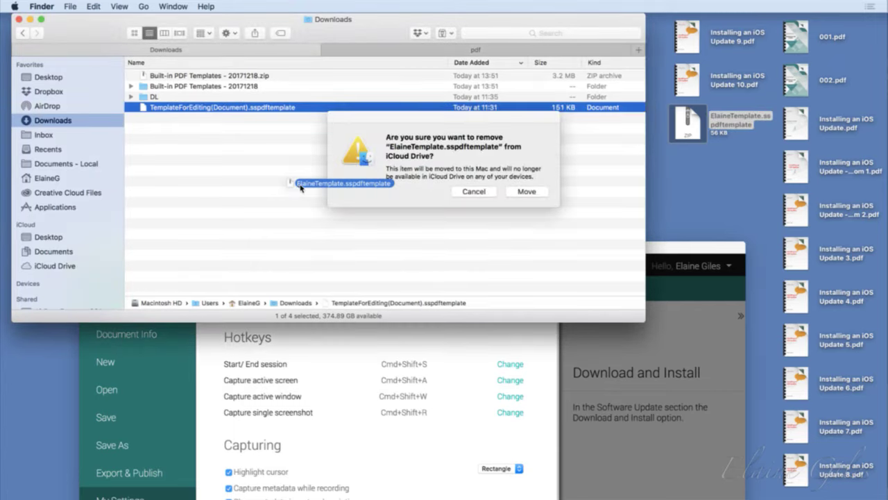
click(532, 194)
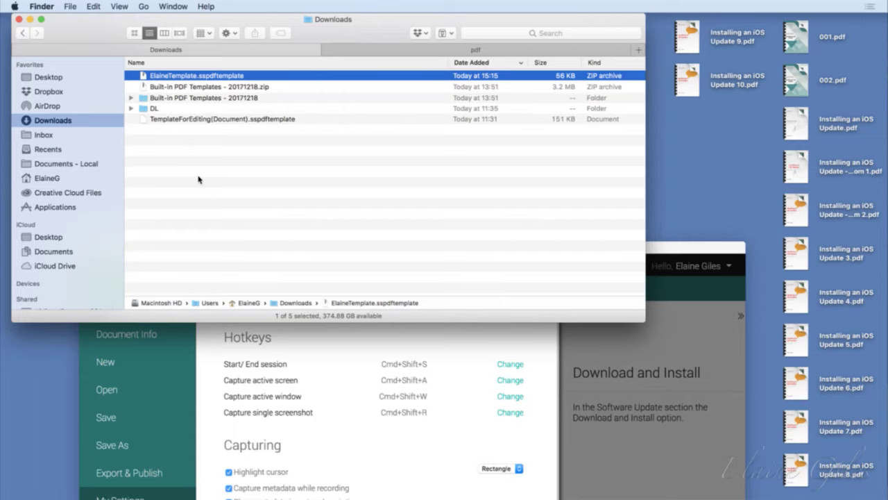
click(653, 257)
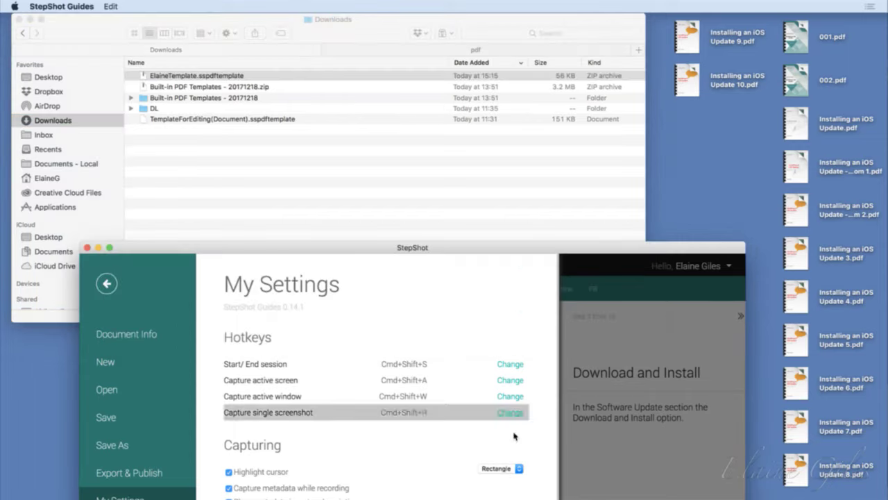
drag(482, 250, 480, 138)
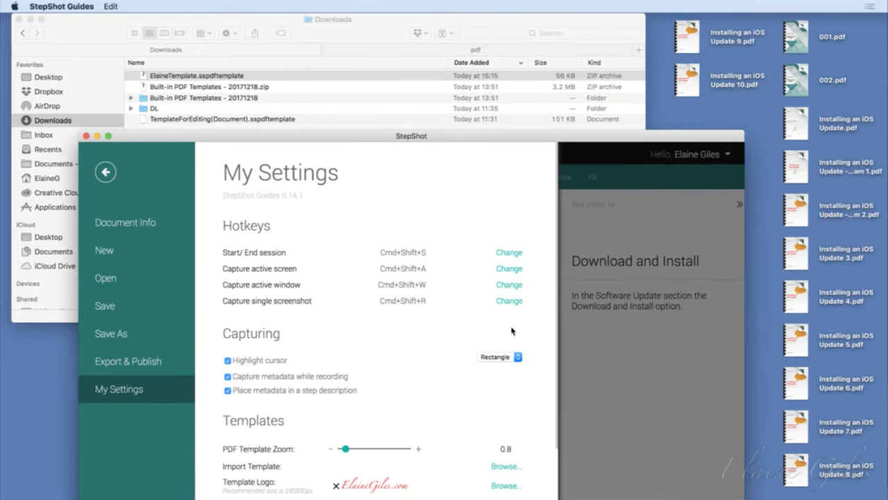
Import TemplateForEditing(Document).sspdftemplate from the Downloads folder as a StepShot template
drag(541, 146, 542, 87)
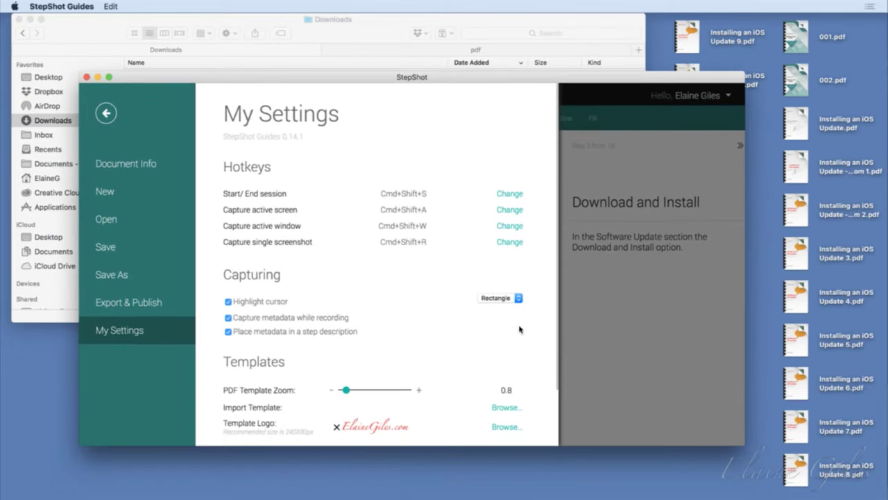
click(506, 427)
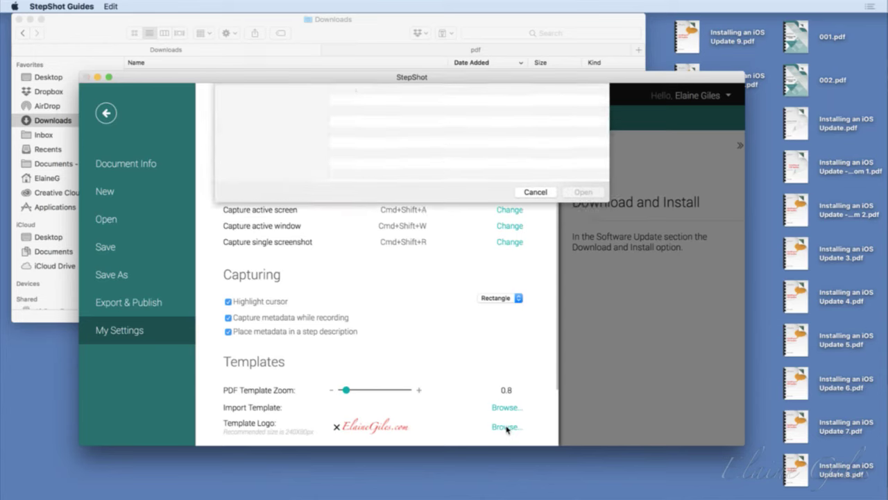
click(535, 309)
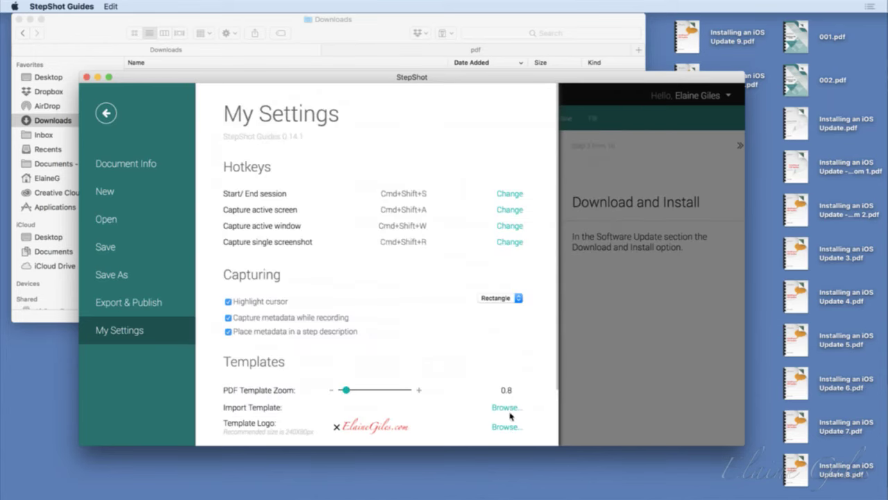
click(506, 408)
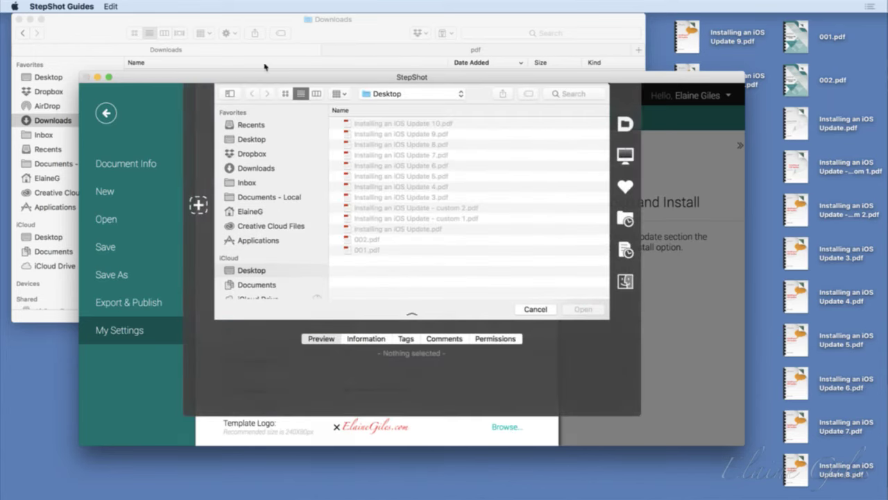
click(256, 169)
click(433, 166)
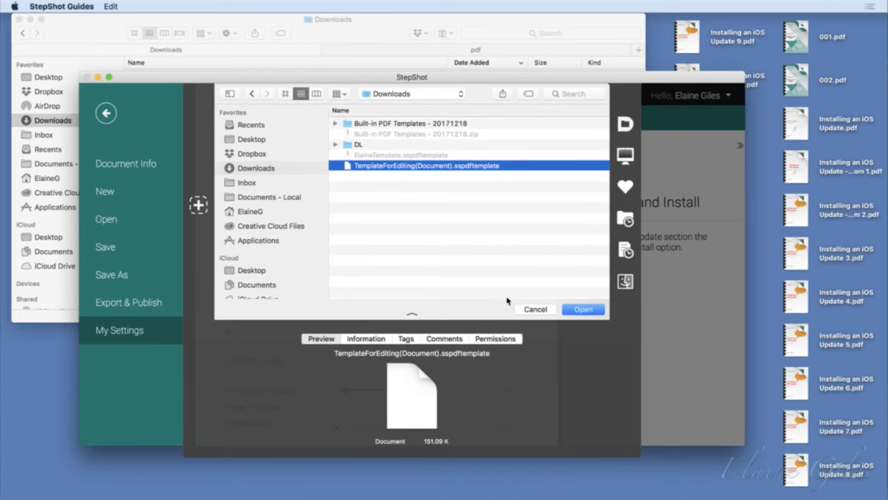
click(578, 310)
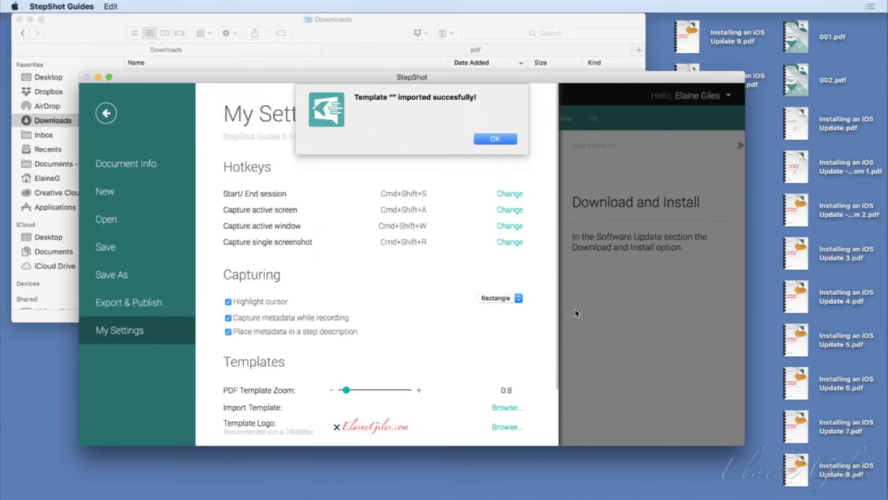
click(494, 139)
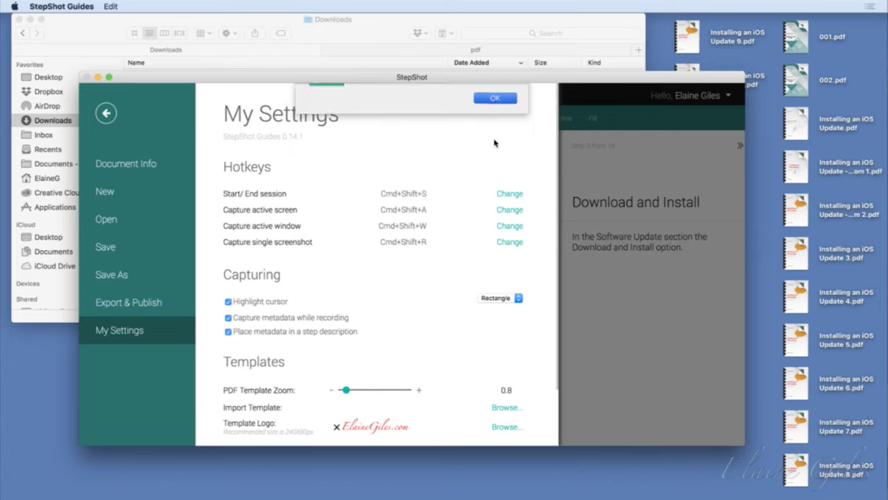
In Finder, move ElaineTemplate.sspdftemplate from the Downloads folder back to the Desktop
drag(481, 78, 474, 264)
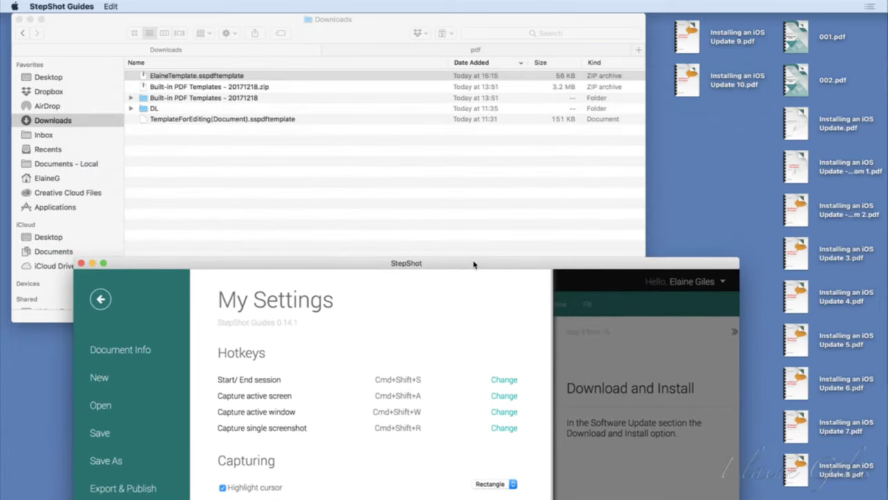
drag(474, 263, 468, 369)
click(267, 175)
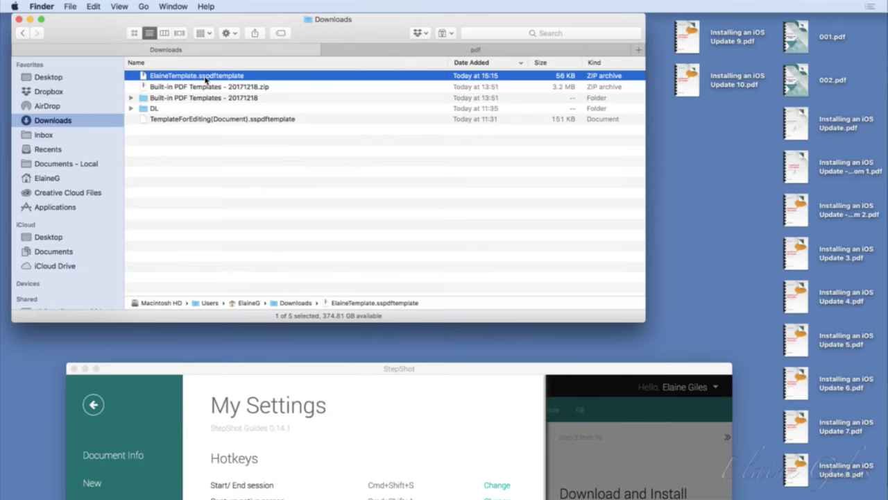
drag(206, 75, 729, 175)
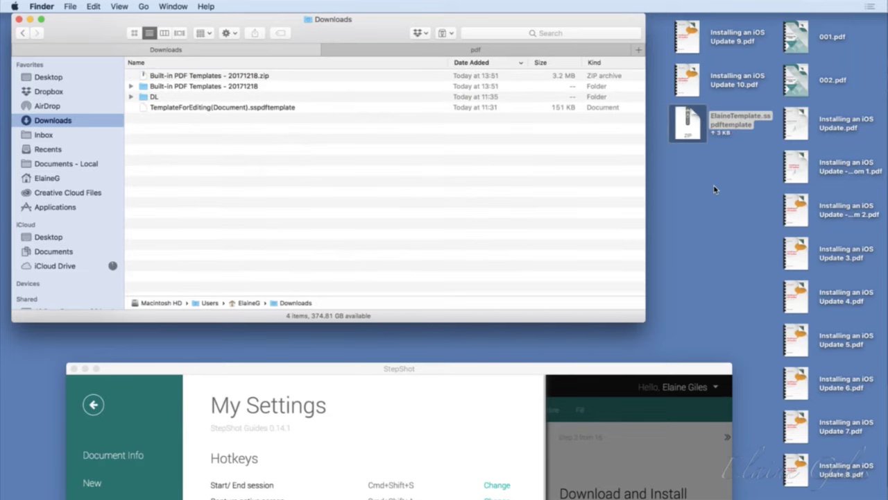
In the file info of ElaineTemplate on the Desktop, remove the hidden .zip extension and confirm using .sspdftemplate
click(707, 132)
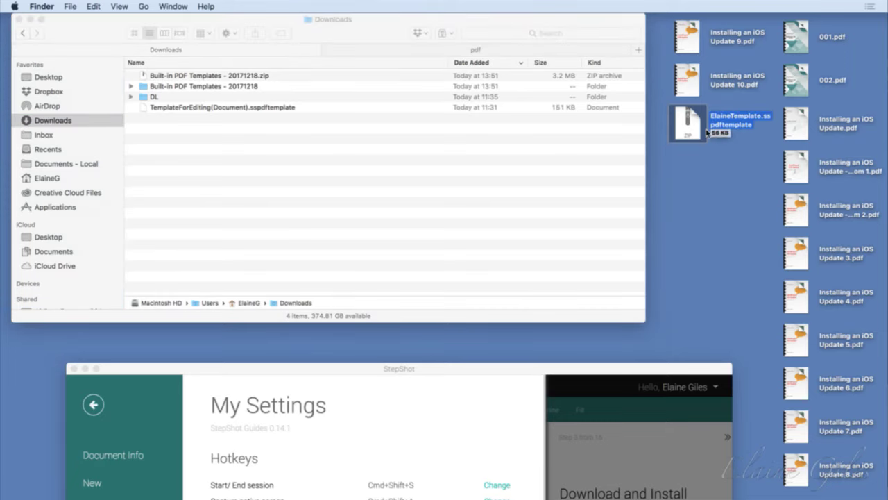
key(super+i)
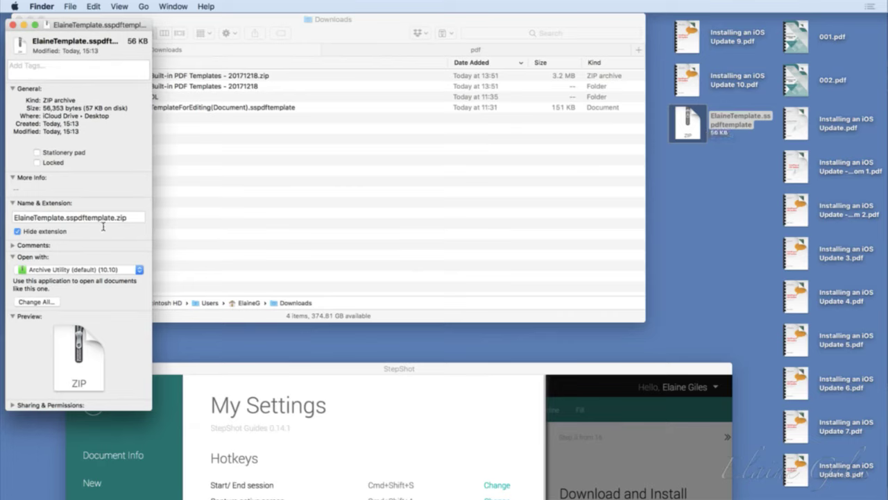
click(134, 220)
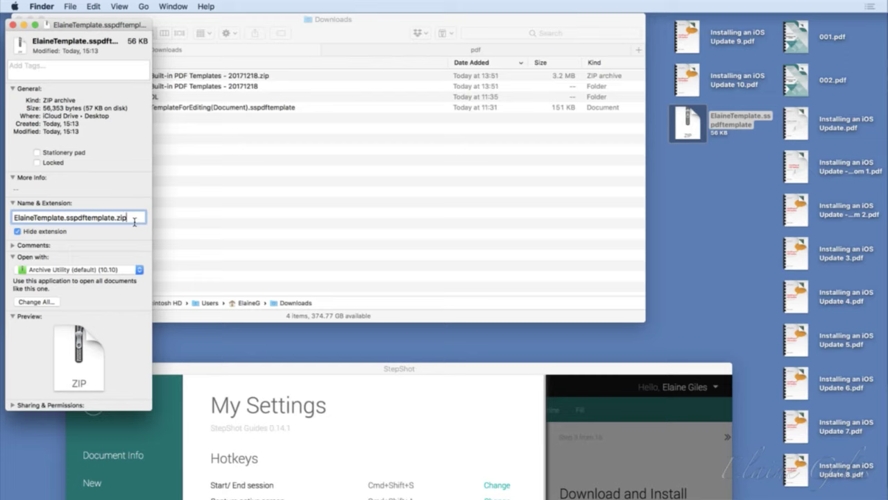
key(BackSpace)
key(BackSpace)
key(BackSpace)
key(BackSpace)
key(Return)
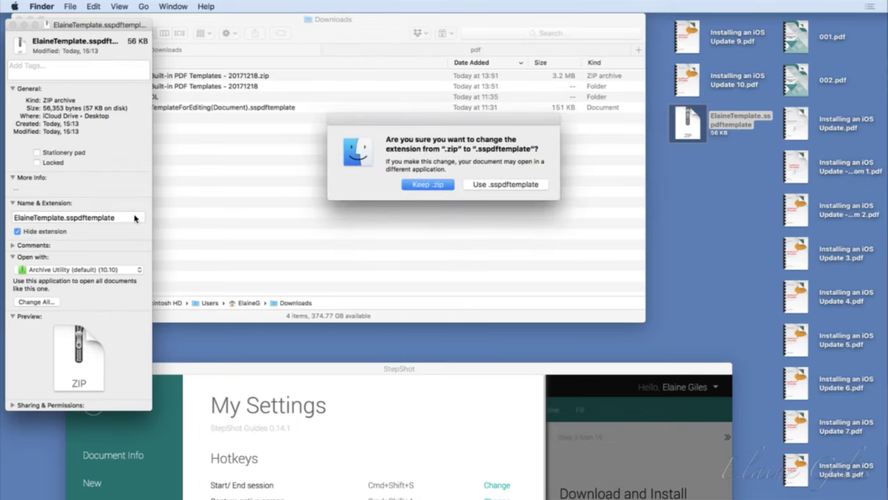
click(505, 184)
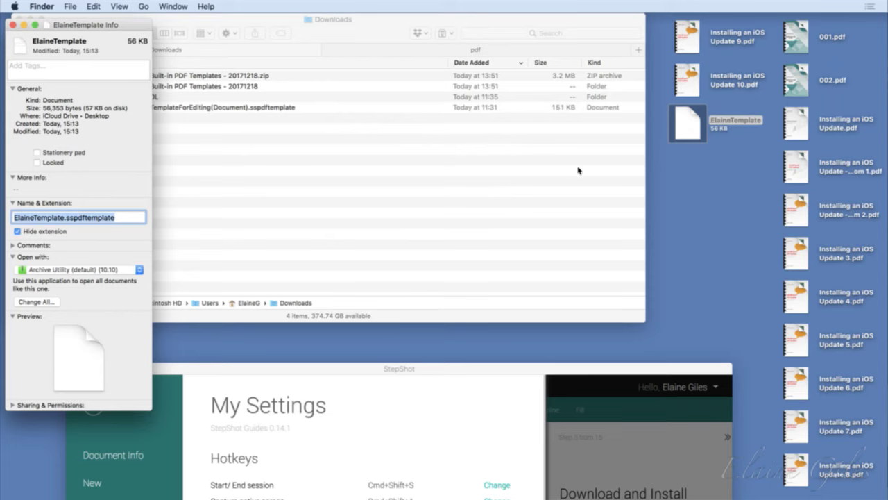
Switch to StepShot and import the ElaineTemplate file from the Desktop as a template
drag(583, 368, 594, 66)
click(504, 401)
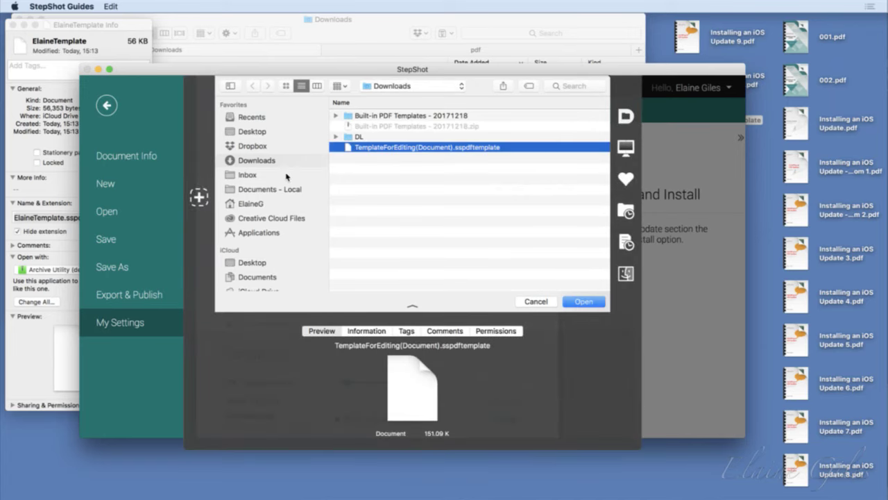
click(278, 133)
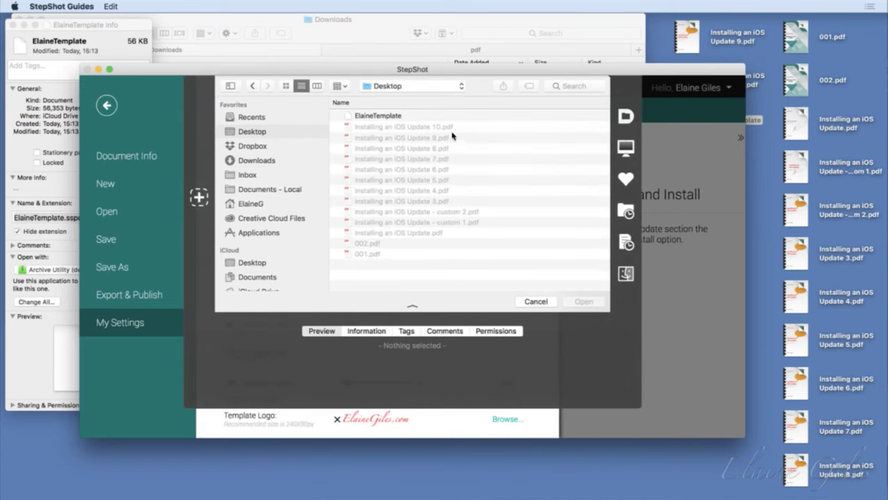
click(405, 117)
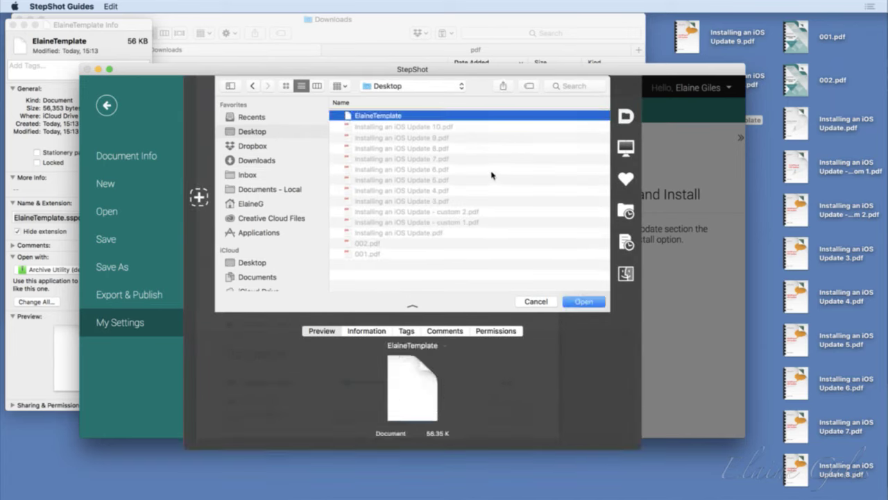
scroll(489, 173, right, 10)
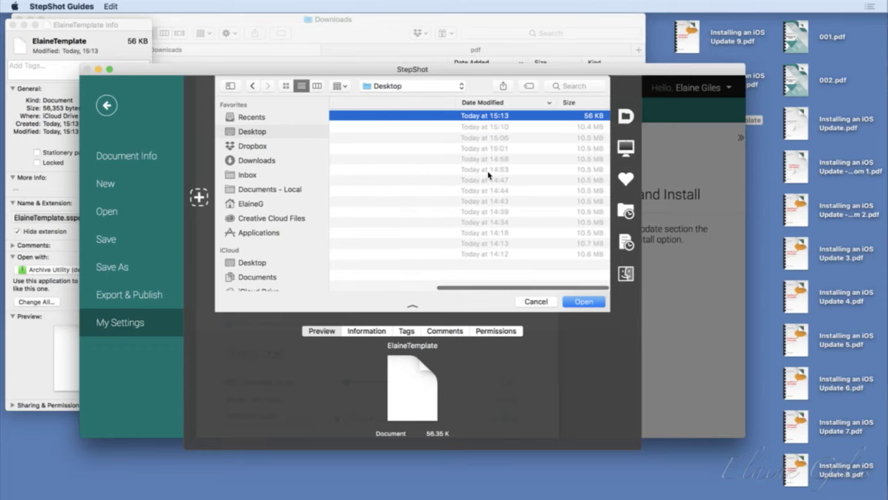
scroll(490, 173, left, 10)
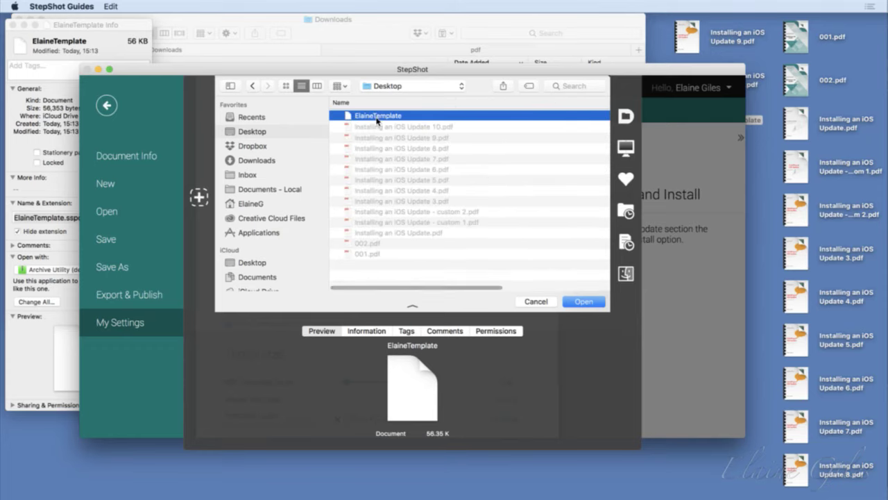
click(583, 301)
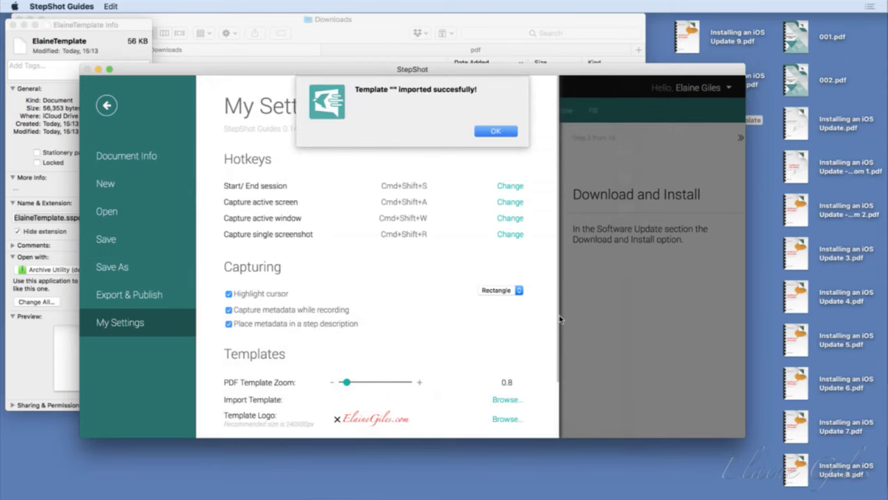
click(497, 131)
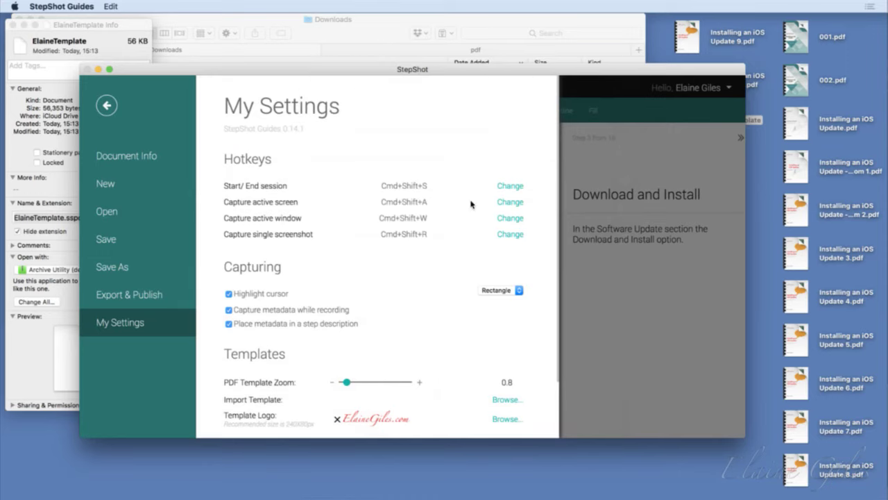
Set up the guide's export, leaving the file info and referral options as they are, and choose Elaine's Template
click(131, 294)
click(264, 229)
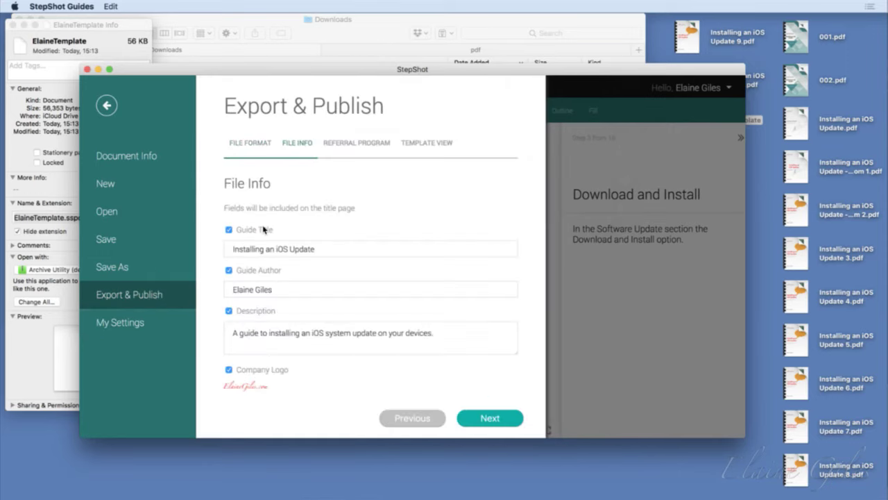
click(495, 418)
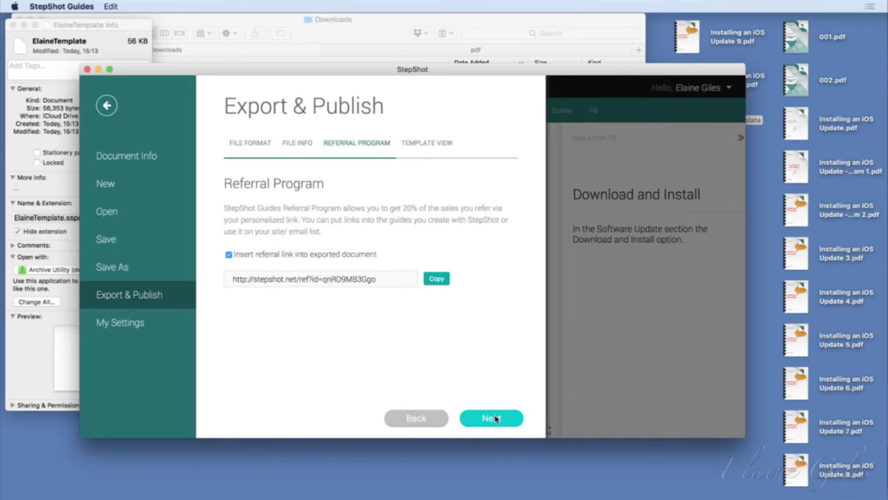
click(495, 418)
scroll(534, 361, down, 2)
scroll(534, 362, down, 1)
click(272, 362)
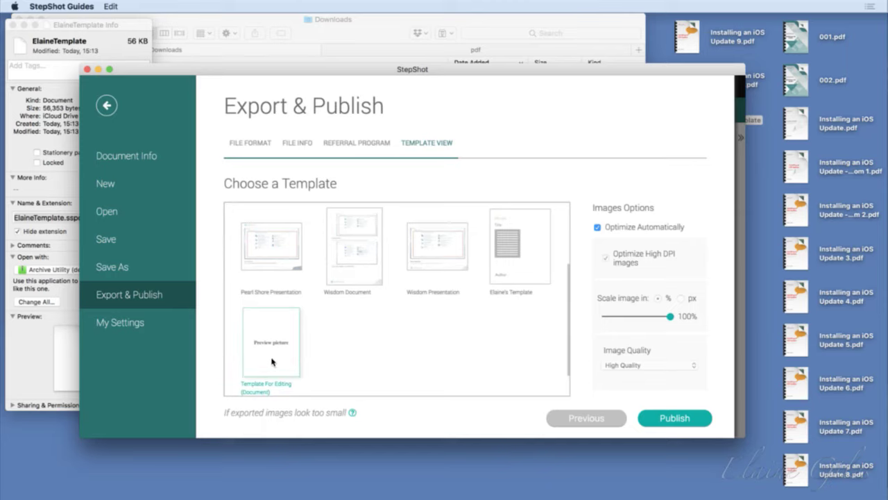
click(527, 255)
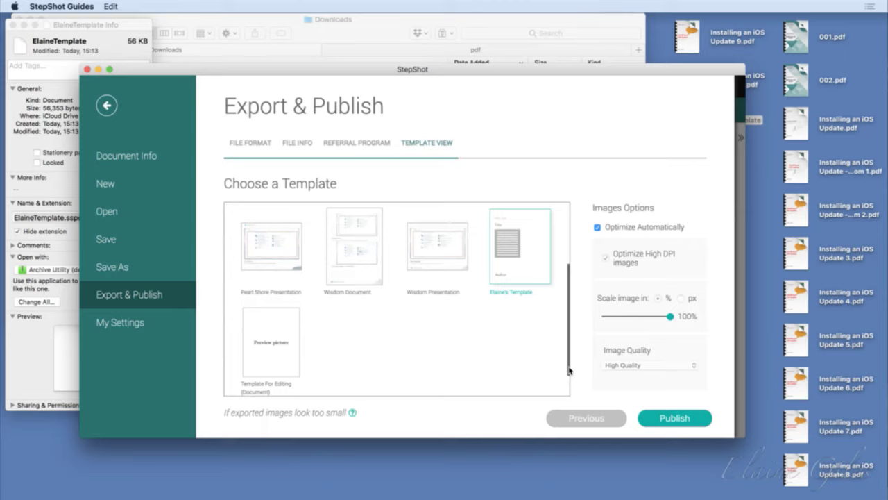
Close the ElaineTemplate info window in Finder and return to StepShot's export template selection
click(97, 25)
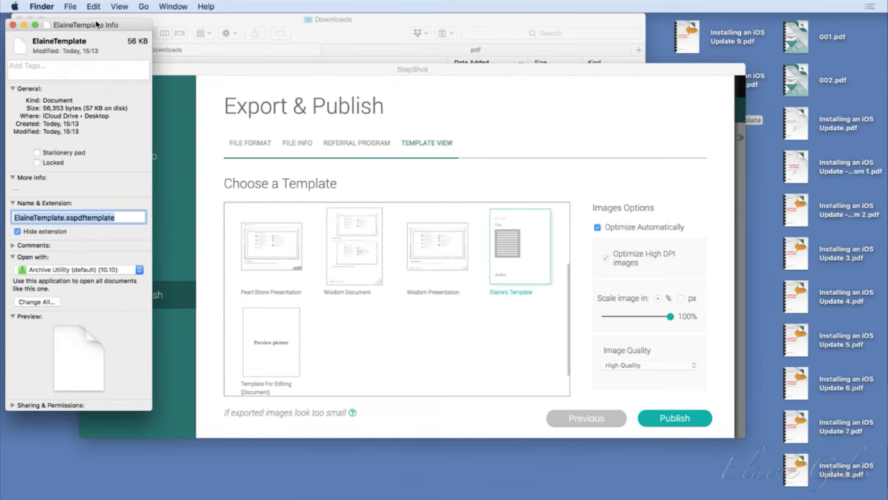
click(13, 25)
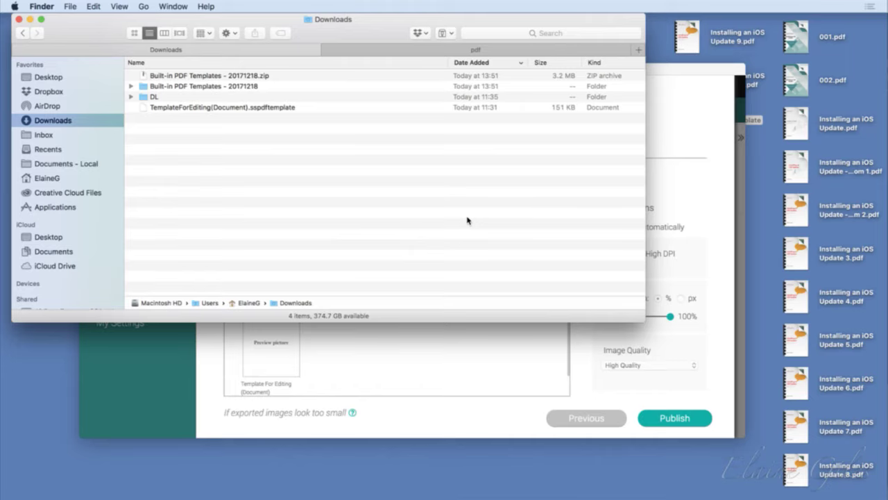
click(670, 69)
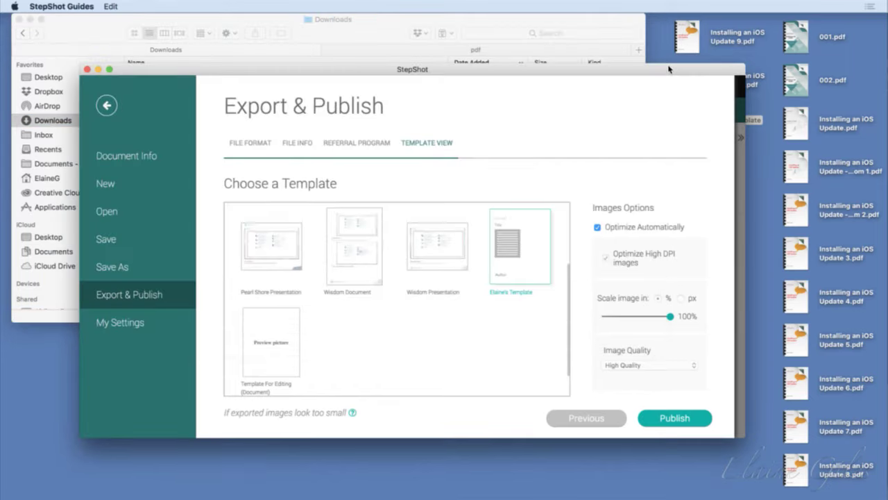